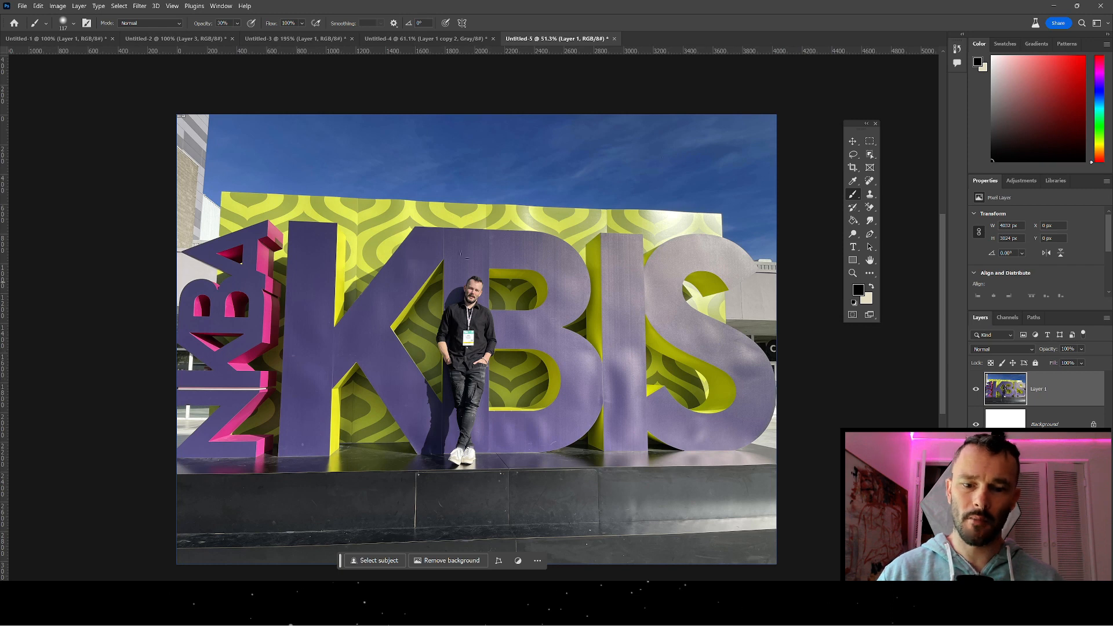
- Start Perspective Warp and fit a single plane to the four corners of the patterned backdrop wall behind the KBIS letters
left_click(38, 6)
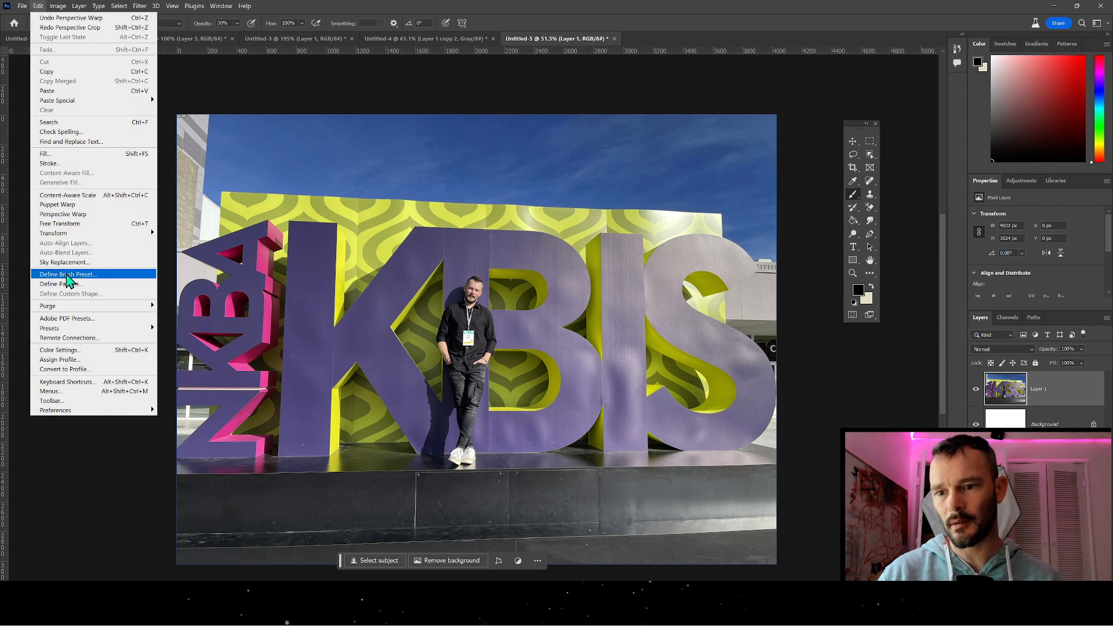
left_click(70, 216)
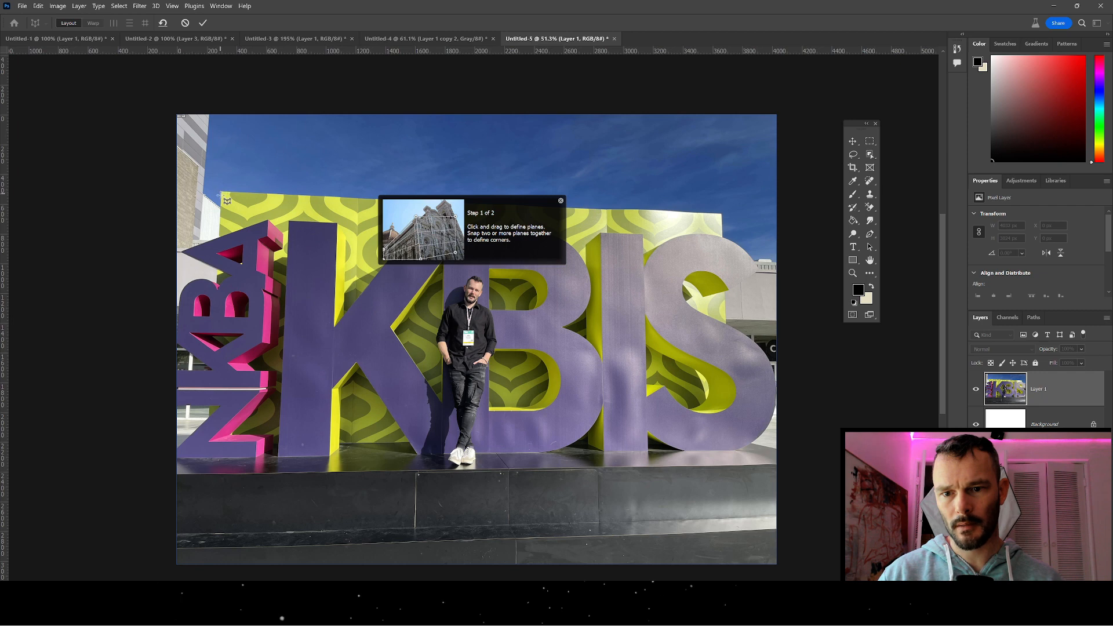
left_click_drag(220, 191, 340, 281)
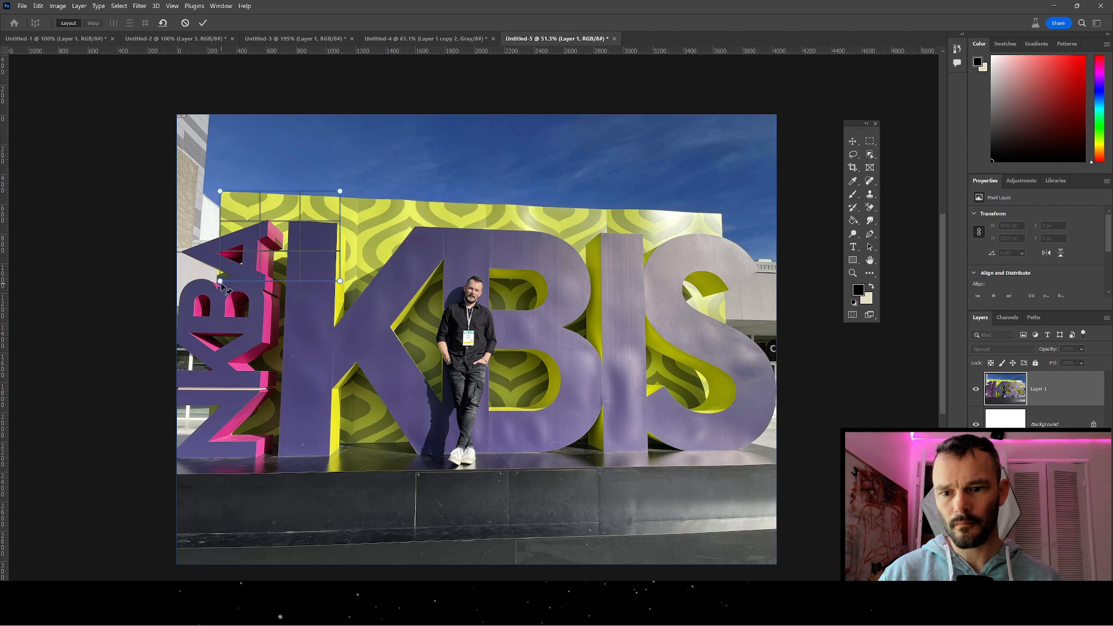
left_click_drag(221, 282, 209, 452)
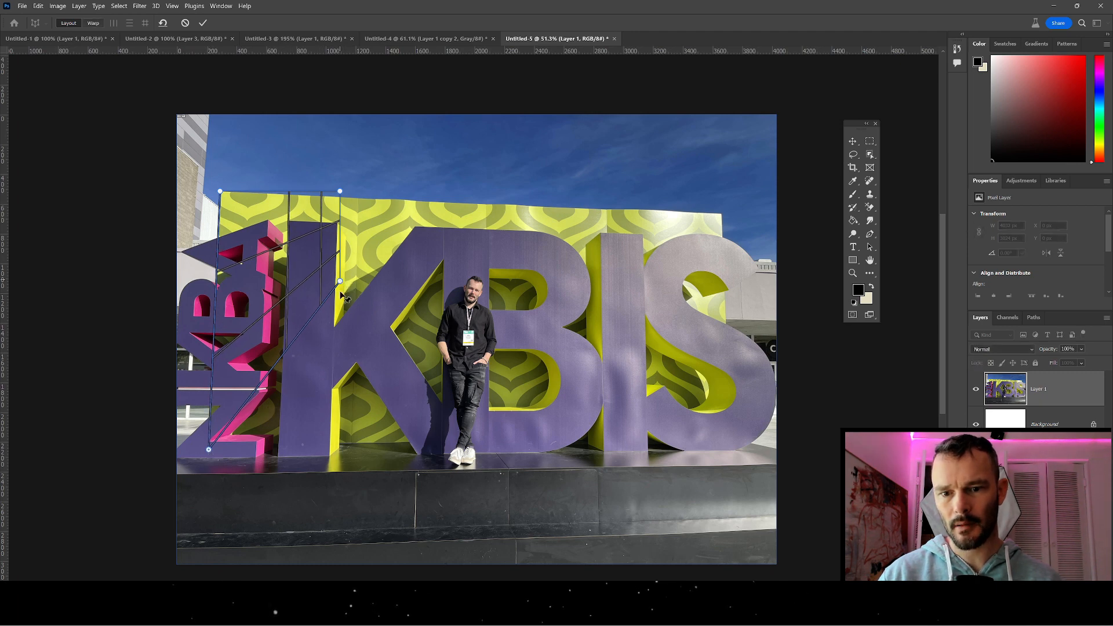
left_click_drag(341, 293, 727, 437)
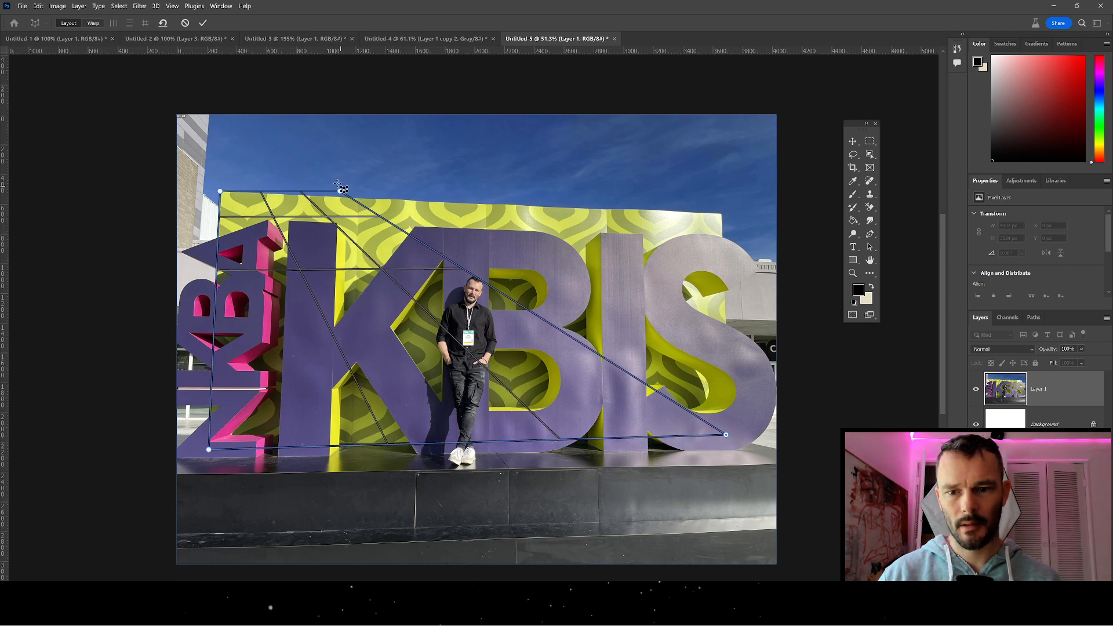
left_click_drag(340, 196, 725, 218)
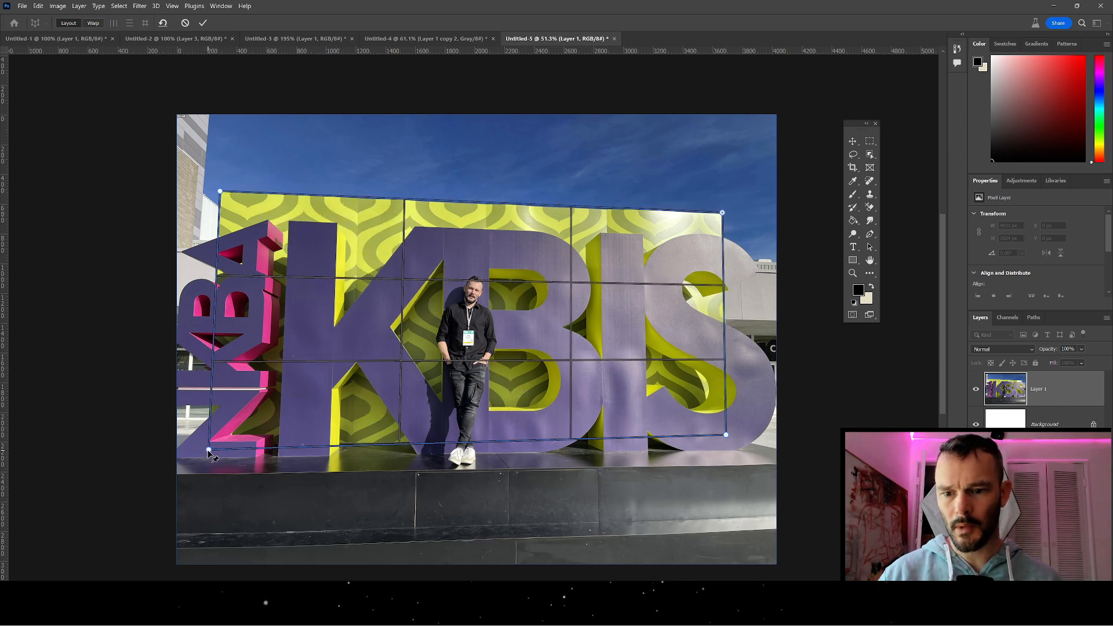
left_click_drag(208, 449, 209, 445)
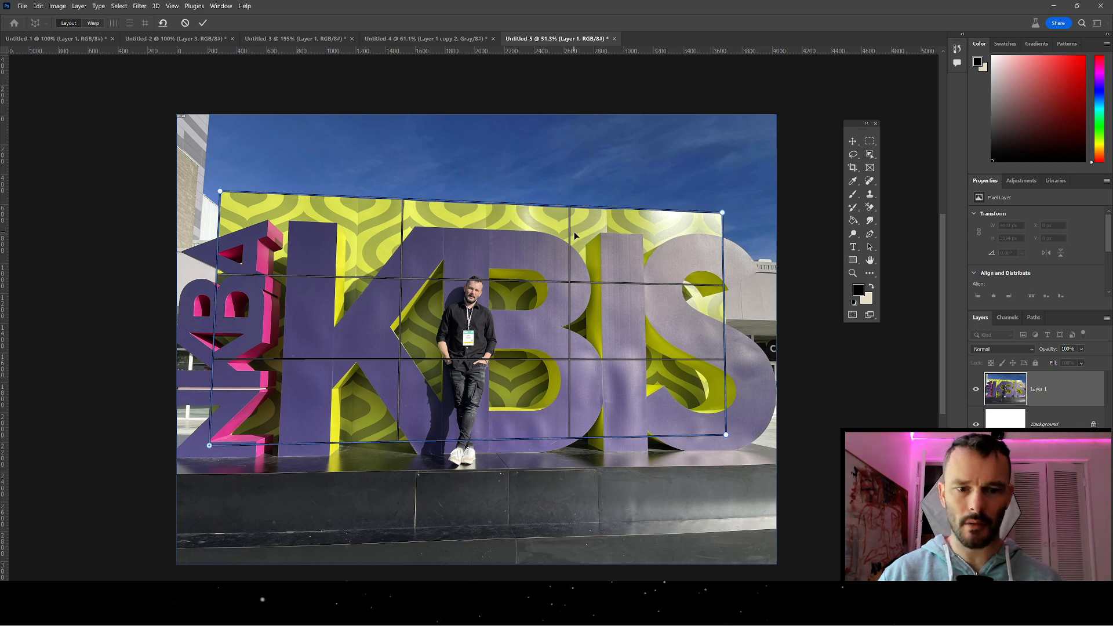
left_click_drag(727, 435, 728, 436)
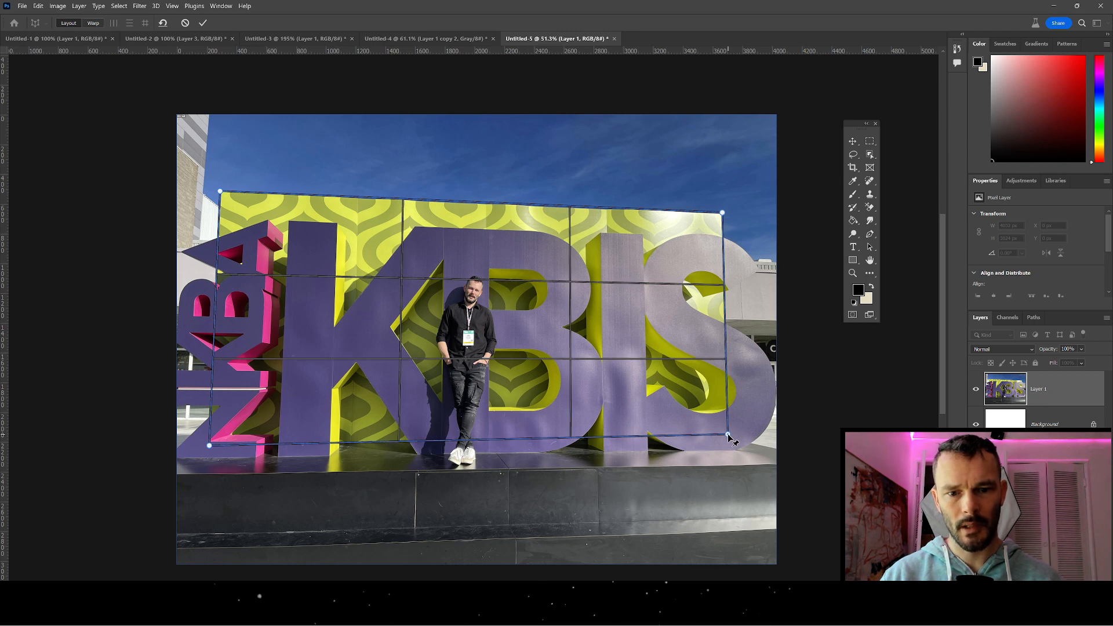
- Switch Perspective Warp to warp mode and move the plane's two right-hand pins outward to level the wall's top and bottom edges
left_click(93, 23)
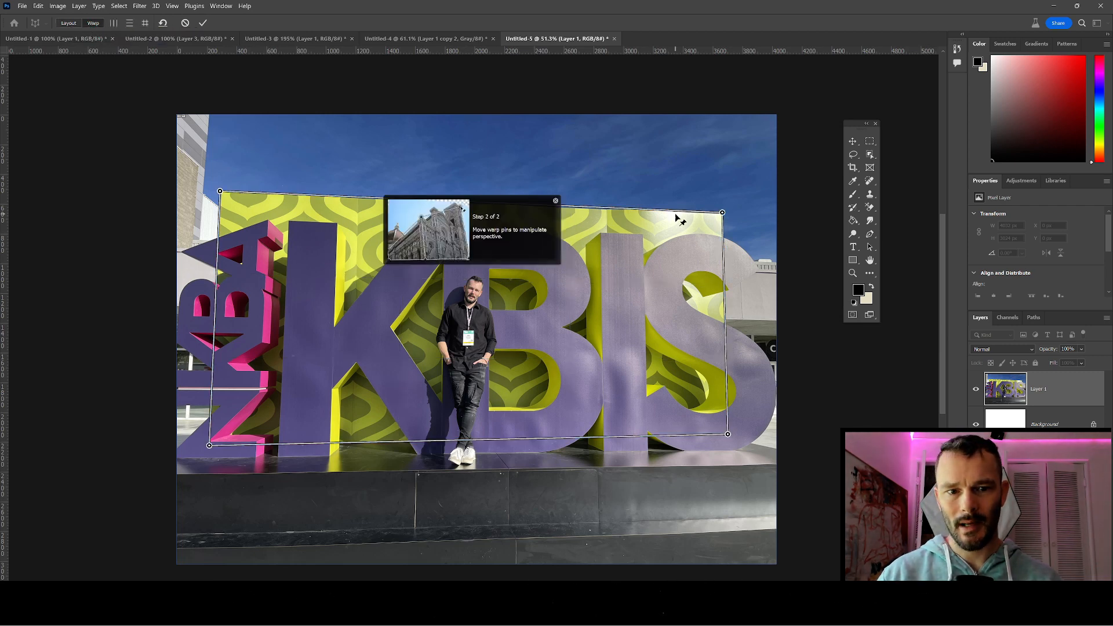
left_click_drag(728, 213, 736, 195)
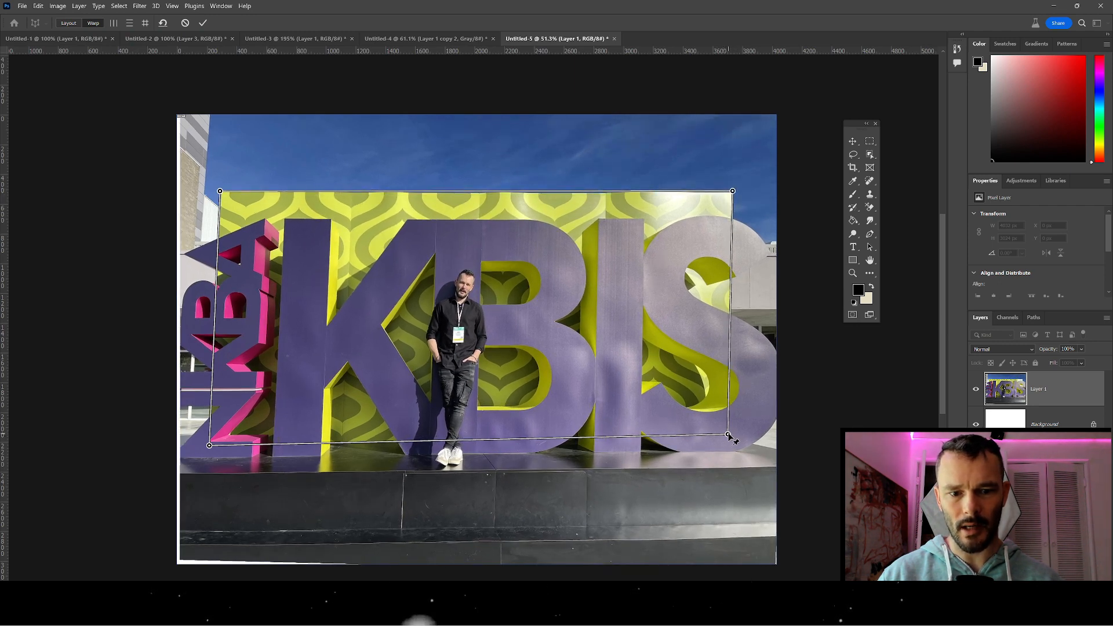
left_click_drag(728, 434, 737, 442)
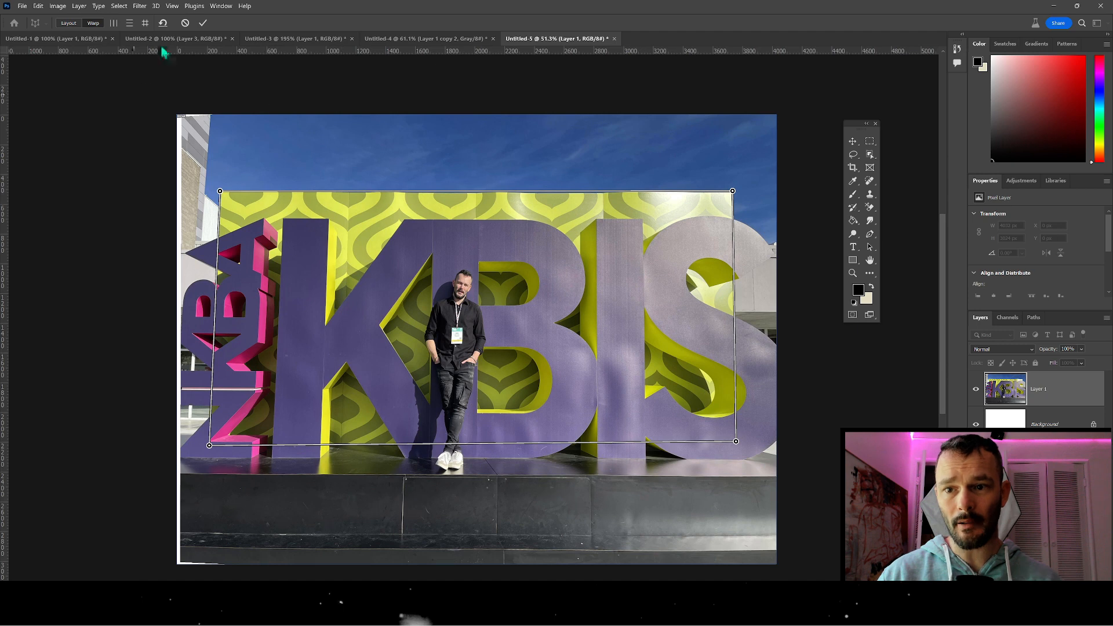
- Place horizontal guides along the top and bottom edges of the warp plane
left_click(172, 6)
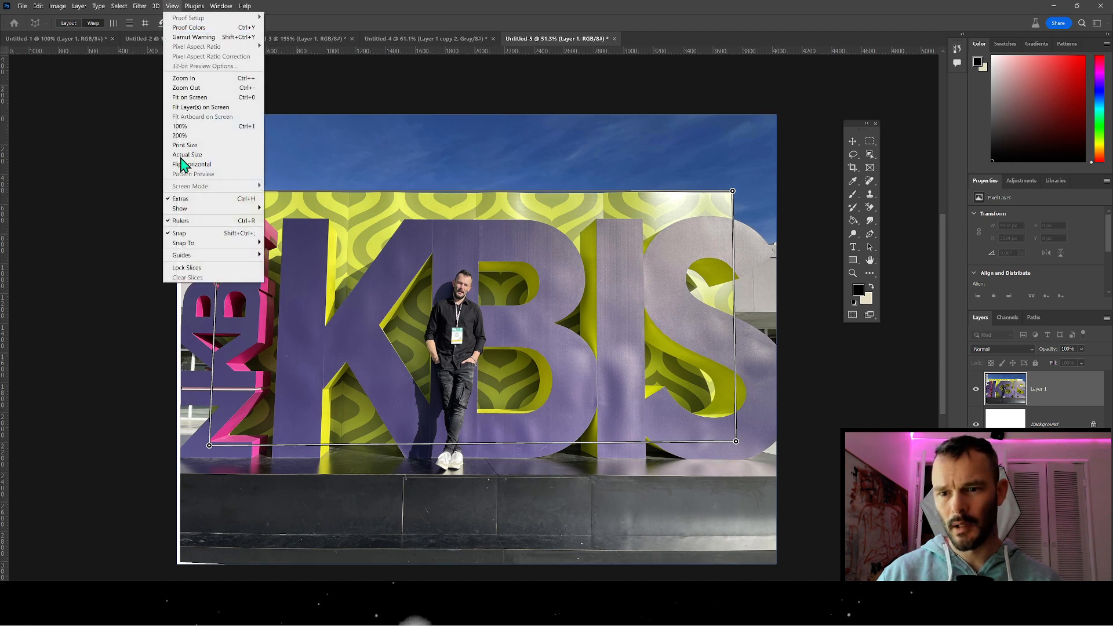
left_click(318, 7)
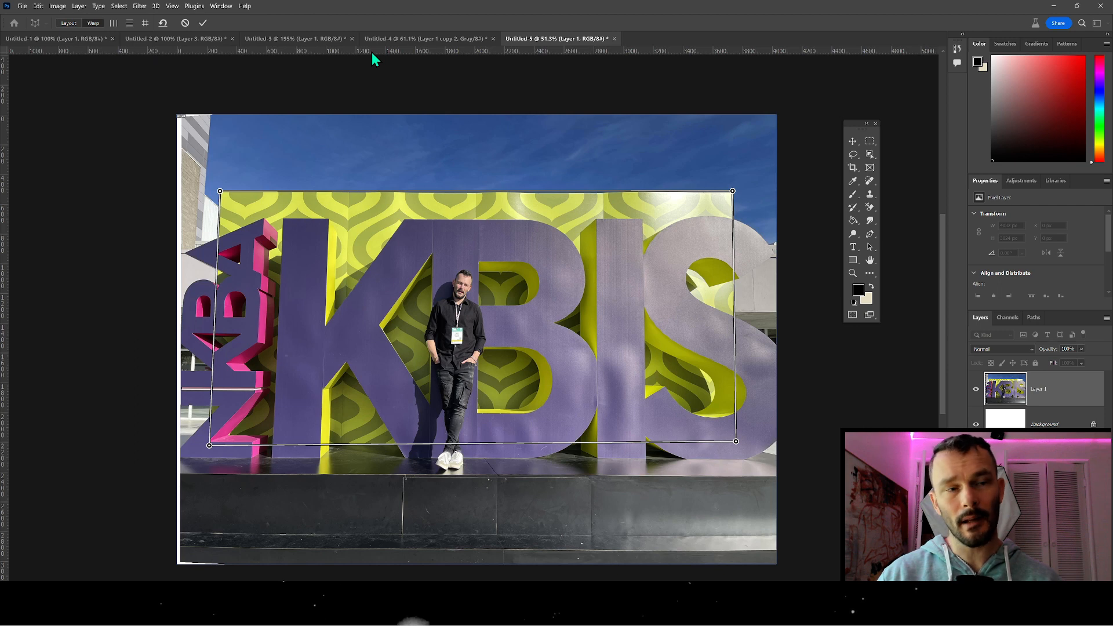
left_click_drag(371, 52, 423, 194)
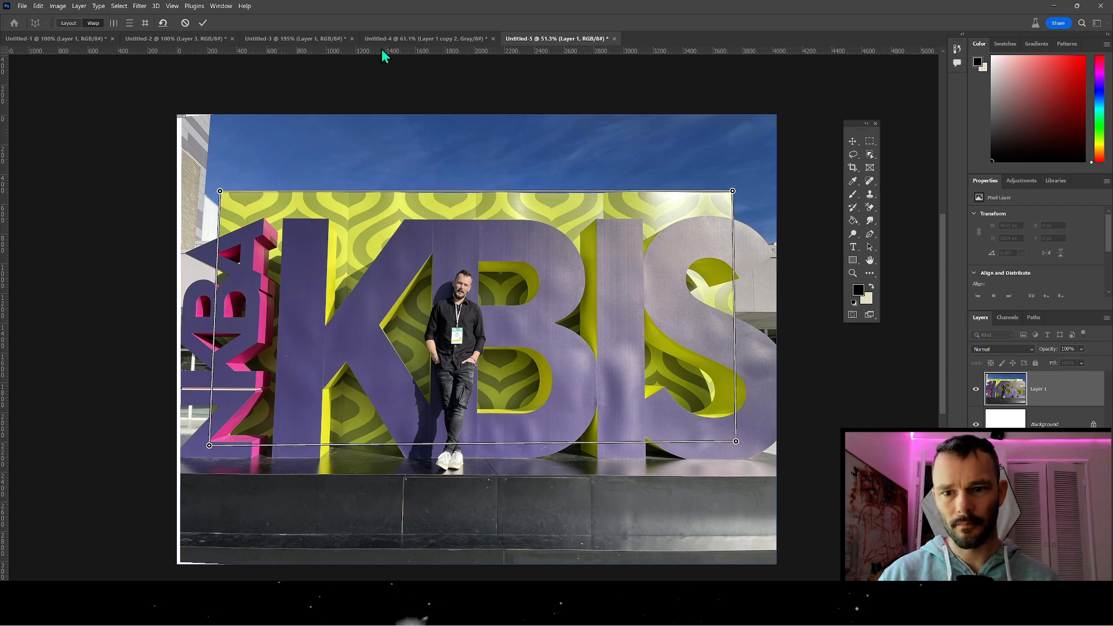
left_click_drag(382, 51, 377, 444)
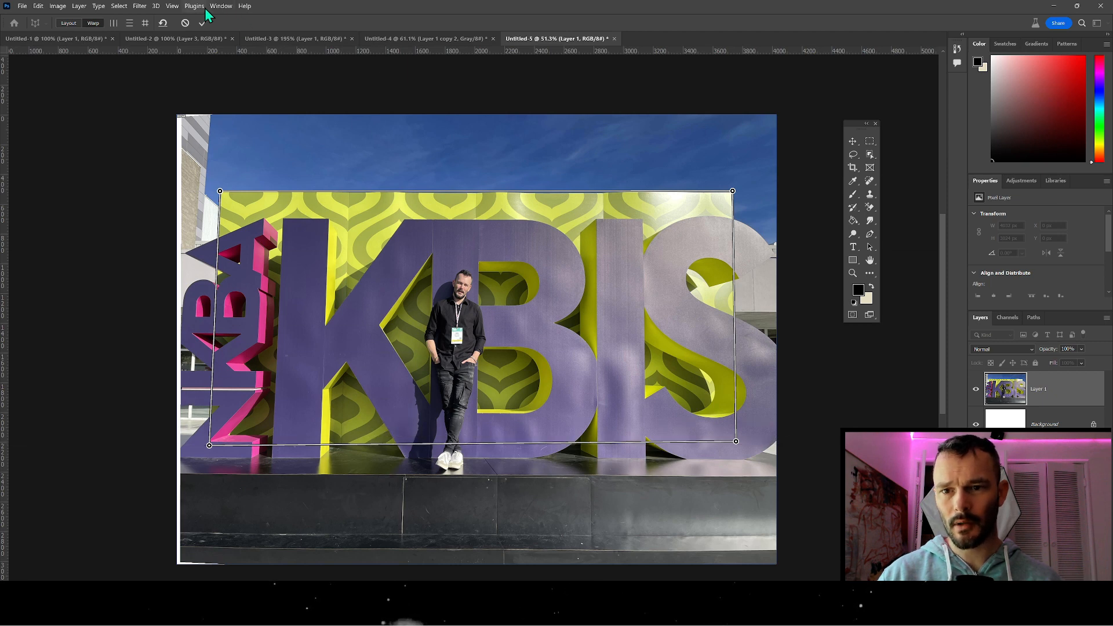
- Turn on the display of guides and add vertical guides at the left and right edges of the warp plane
left_click(173, 7)
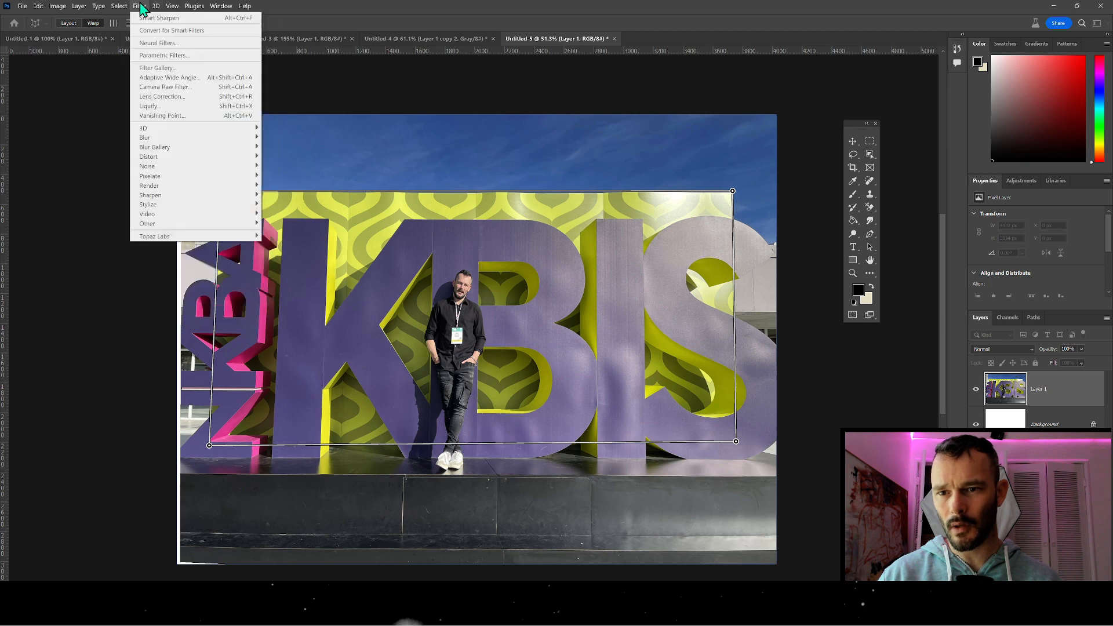
mouse_move(158, 8)
mouse_move(196, 256)
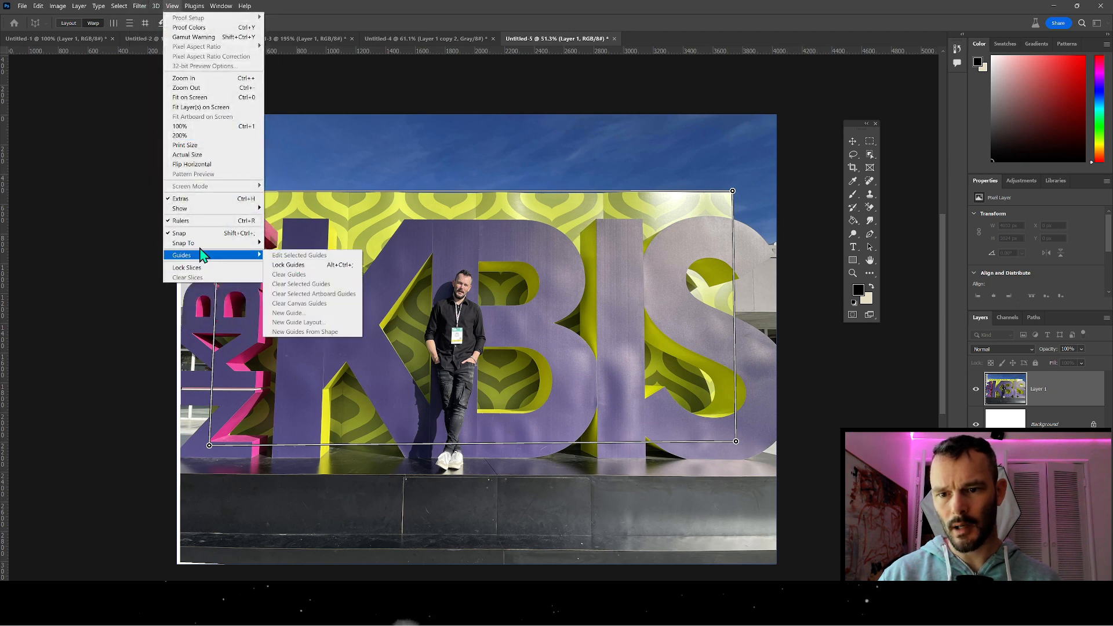
mouse_move(200, 210)
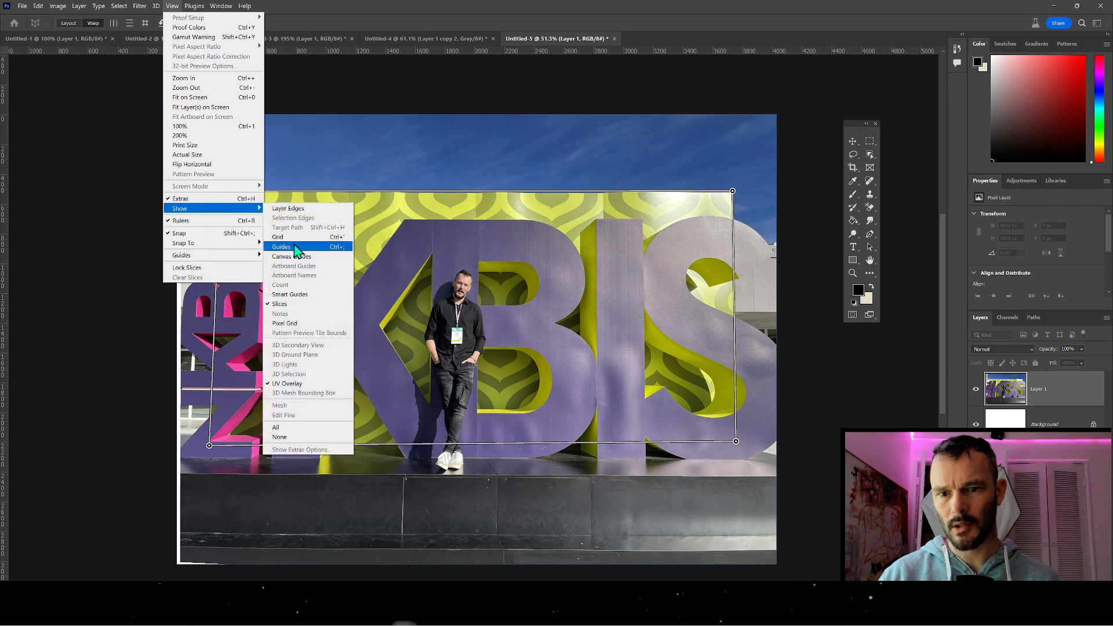
left_click(282, 247)
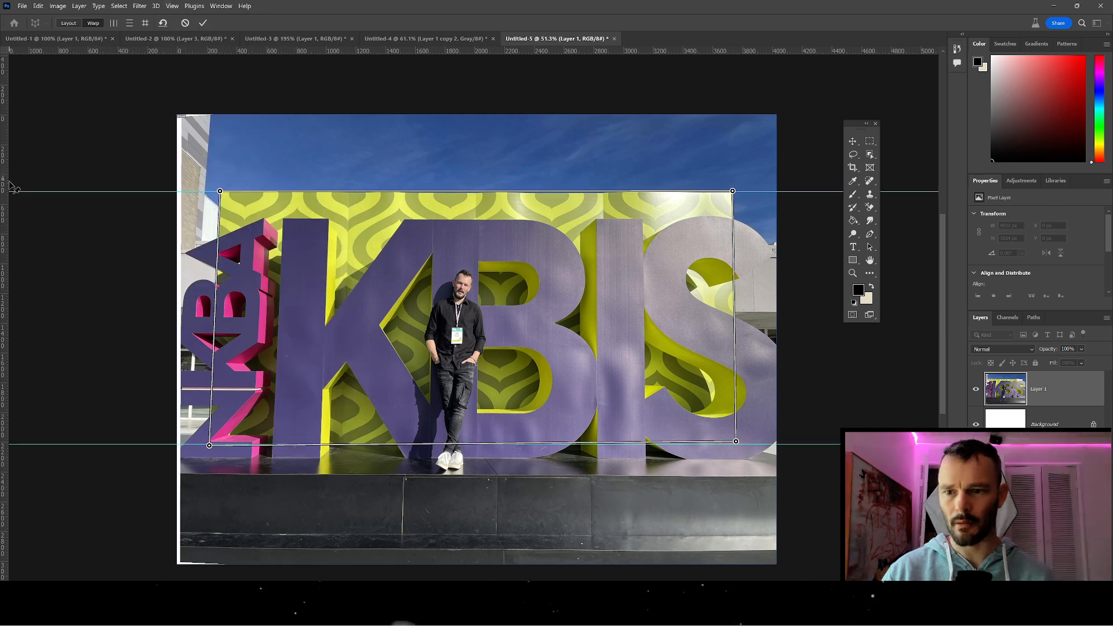
left_click_drag(5, 203, 209, 244)
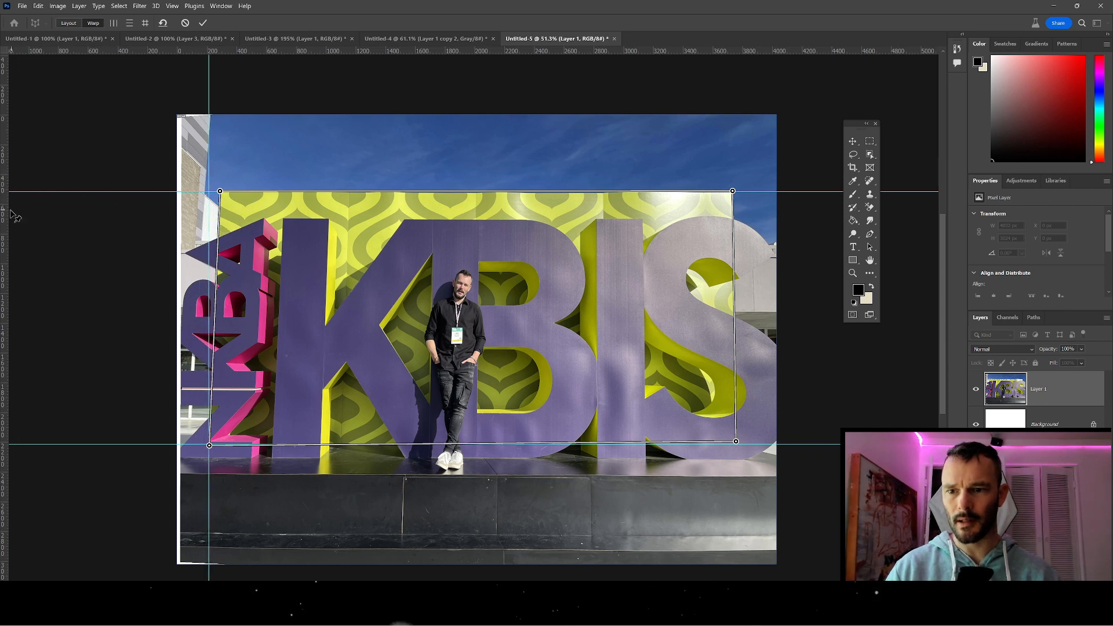
left_click_drag(5, 228, 748, 270)
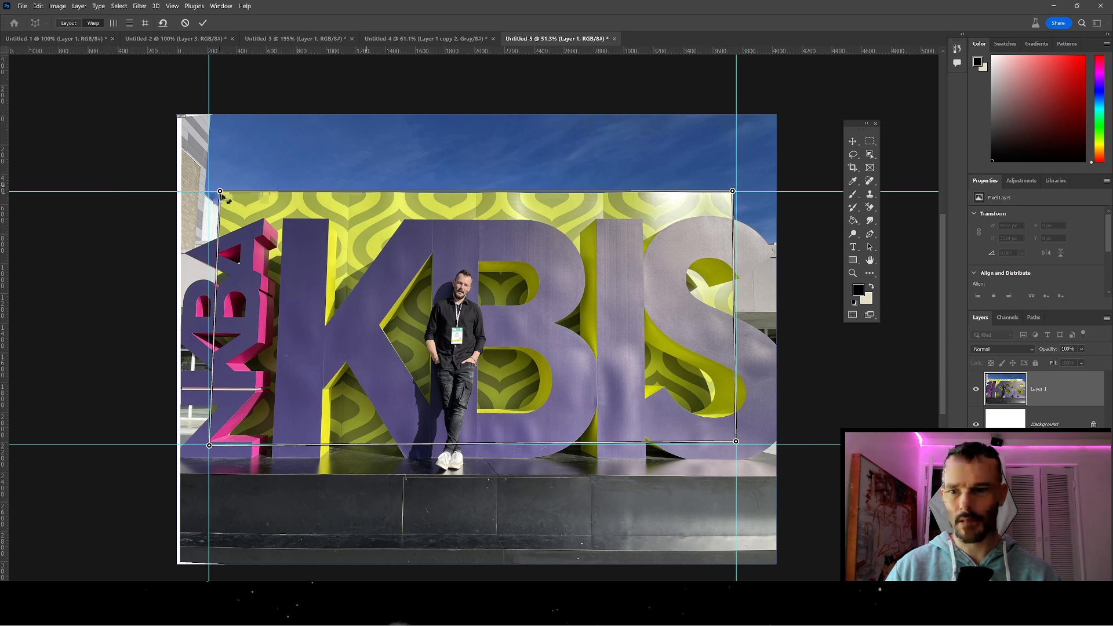
- Align all four warp pins with the guide intersections to square up the wall and apply the perspective warp
left_click_drag(220, 192, 212, 194)
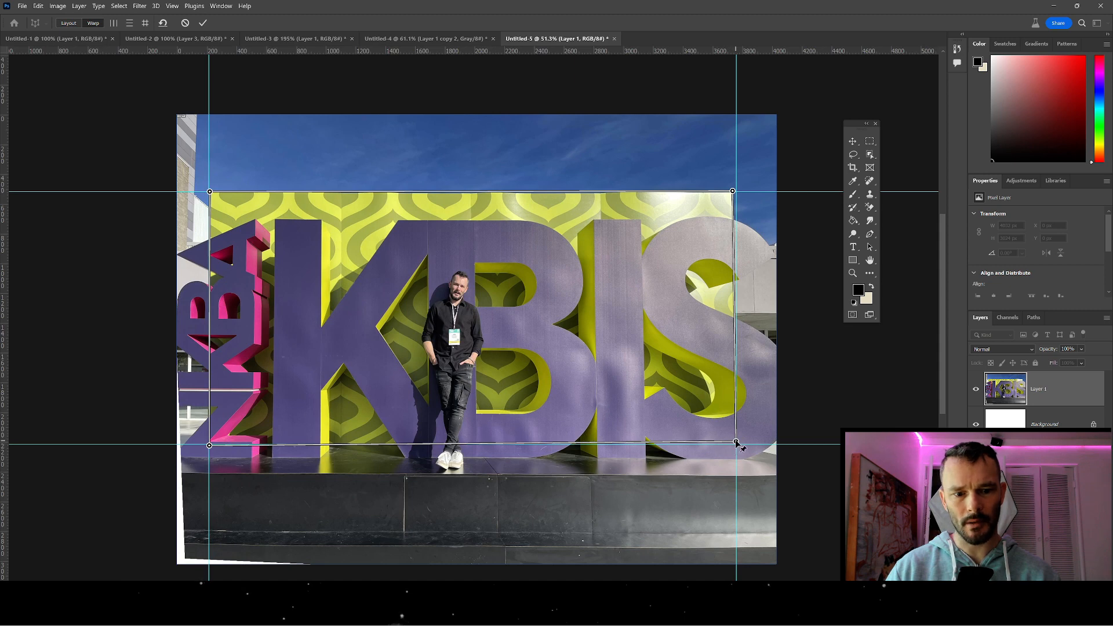
left_click_drag(736, 442, 741, 443)
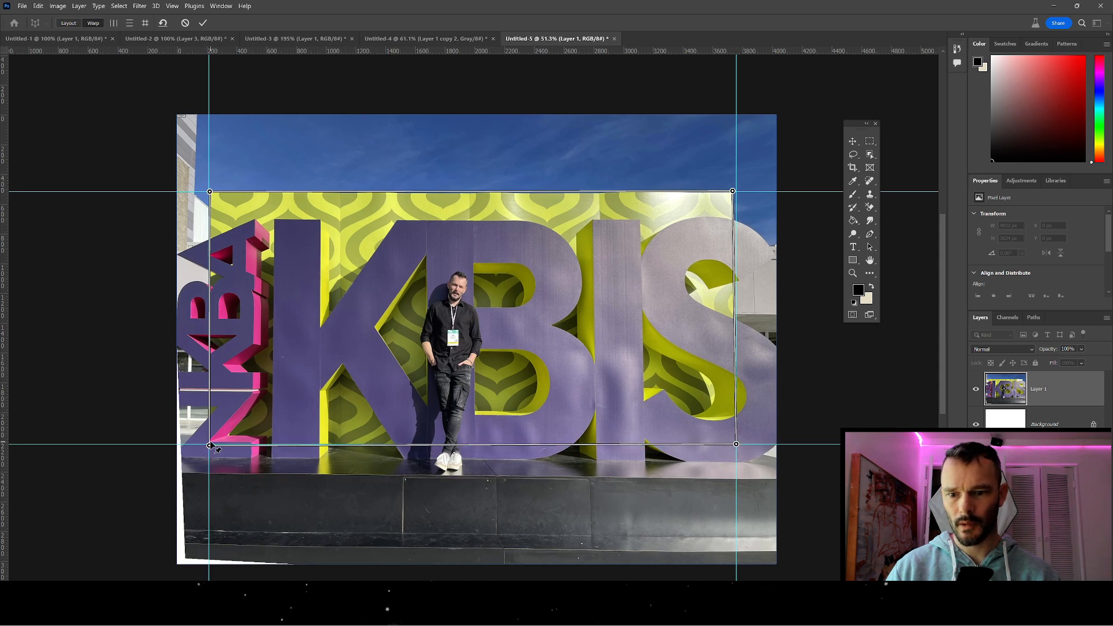
left_click_drag(210, 447, 208, 446)
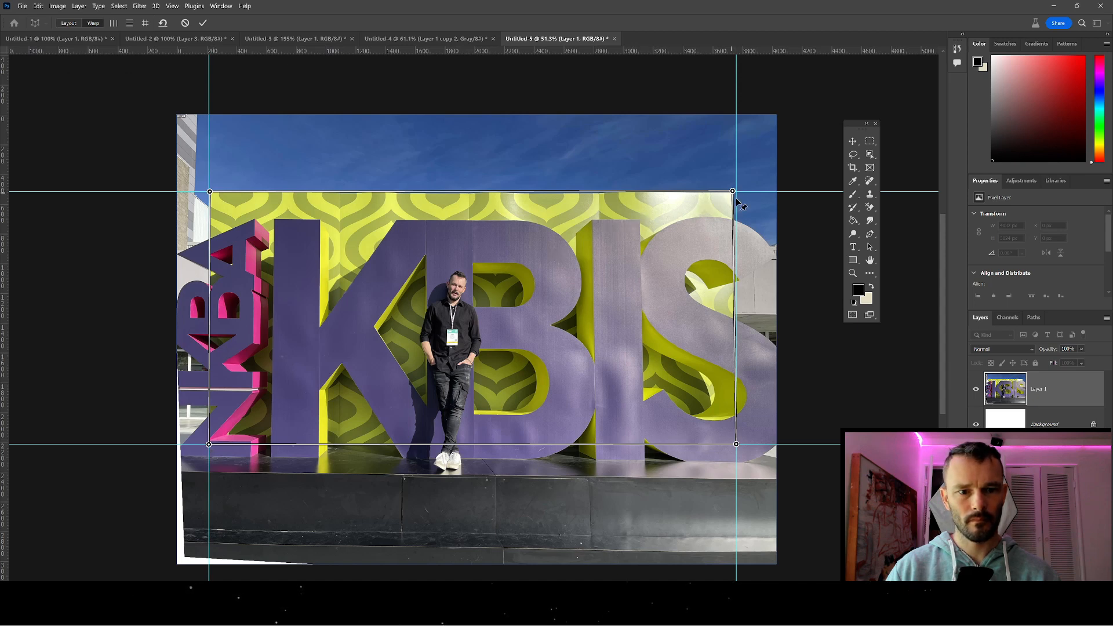
left_click_drag(736, 199, 736, 197)
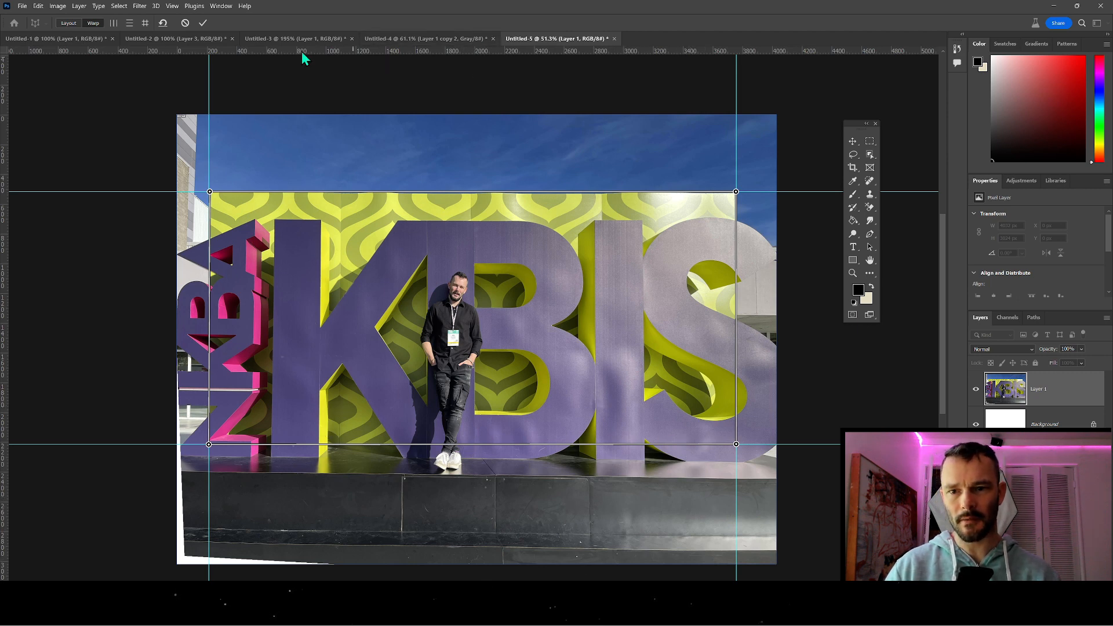
left_click(202, 23)
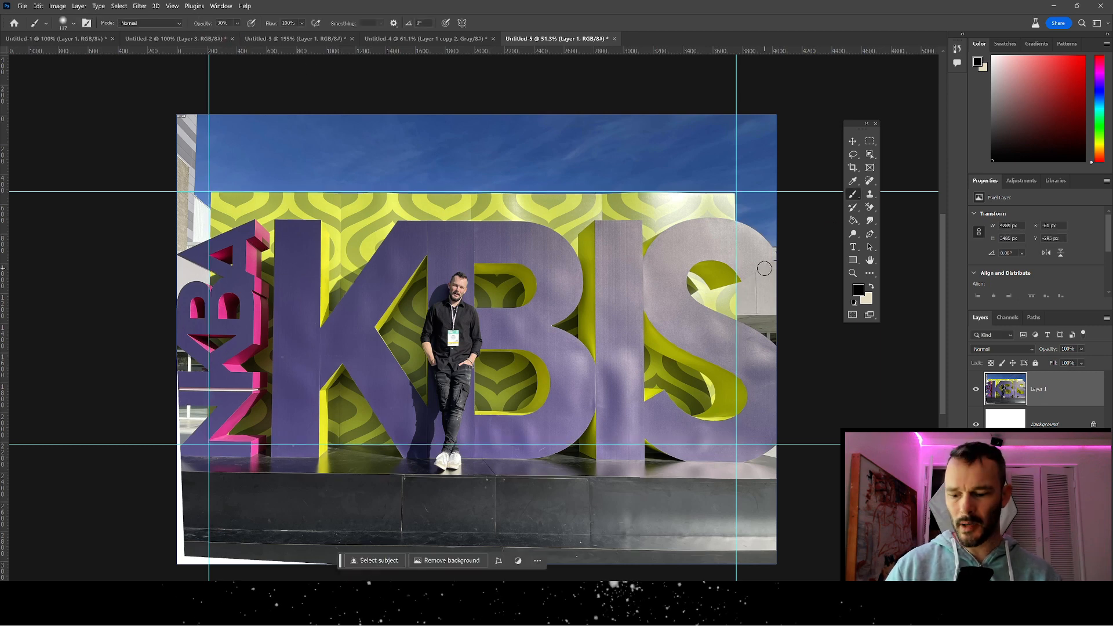
- Enlarge the canvas with the Crop tool so it extends past the warped photo's edges, narrow it slightly at the sides, and apply
key("c")
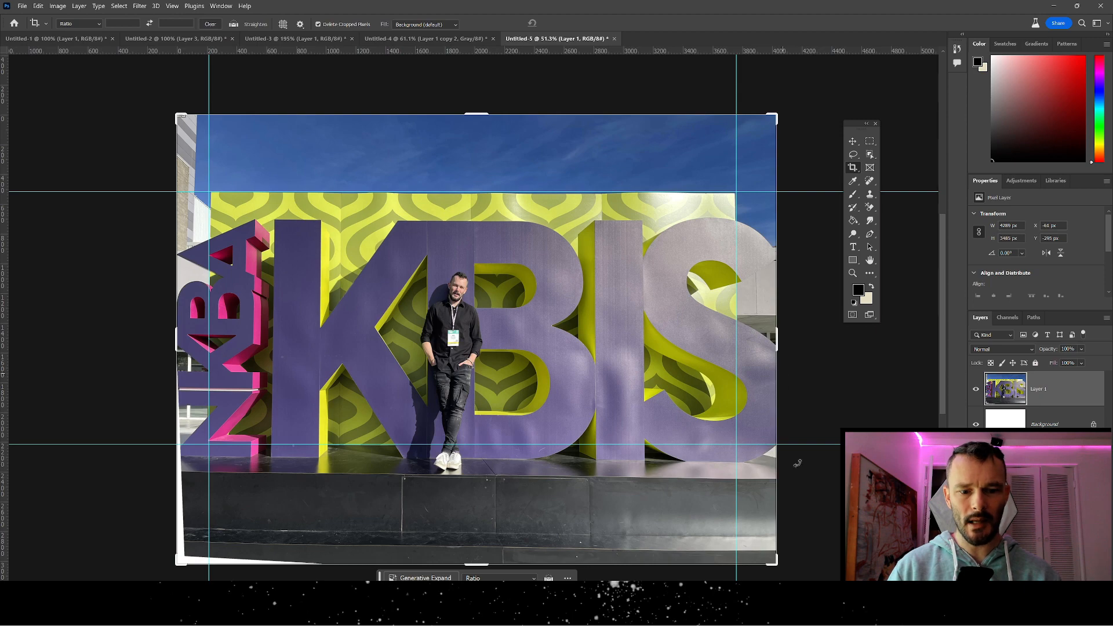
left_click_drag(773, 575, 822, 580)
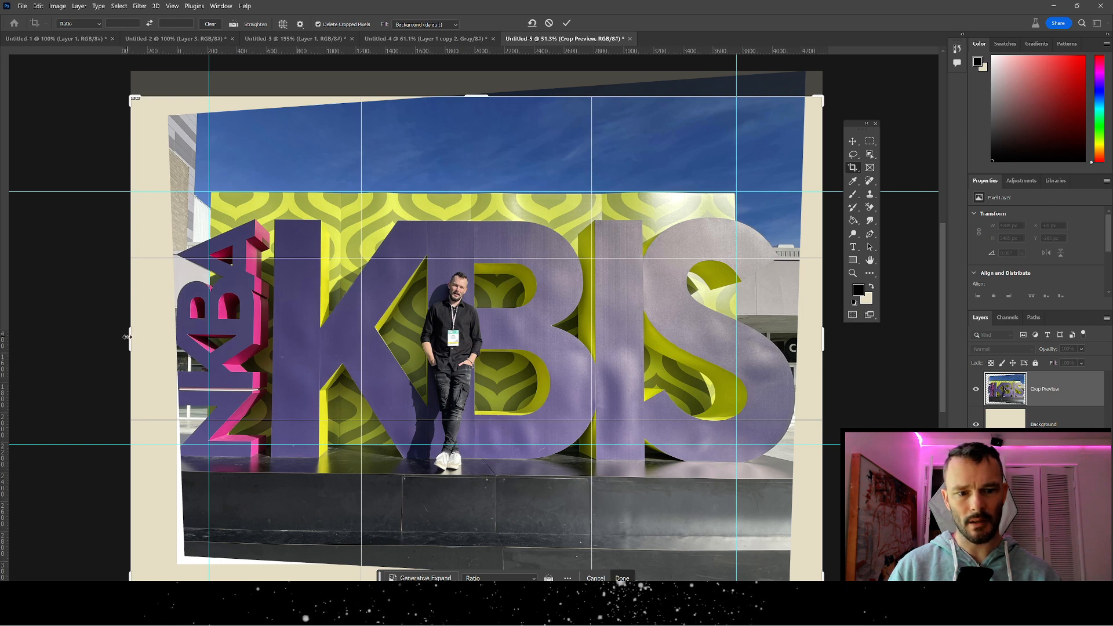
left_click_drag(127, 337, 138, 338)
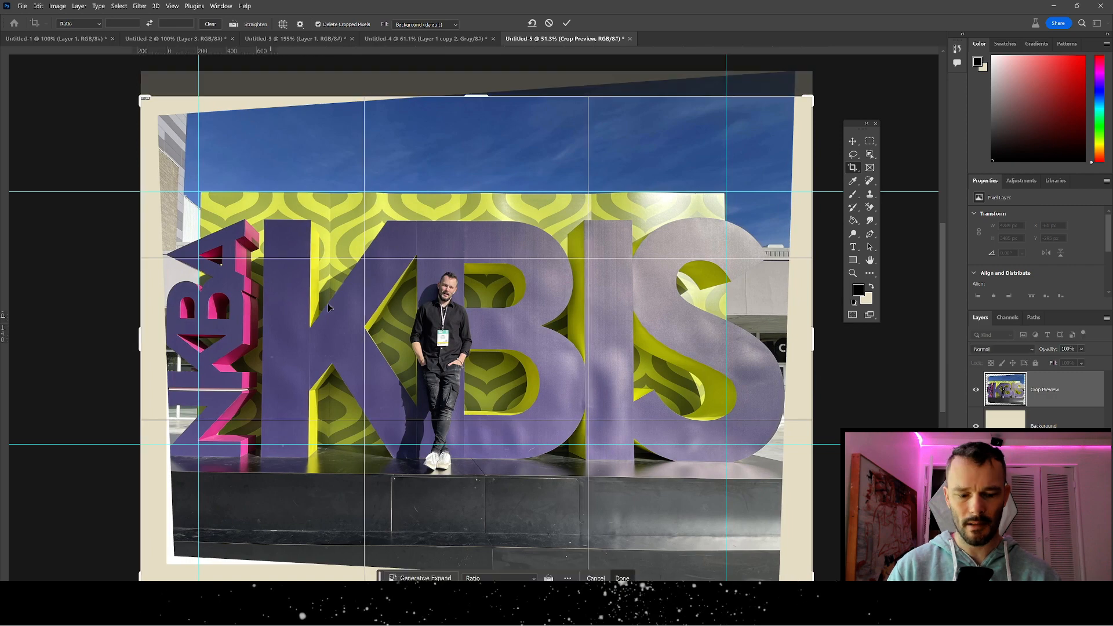
key("Return")
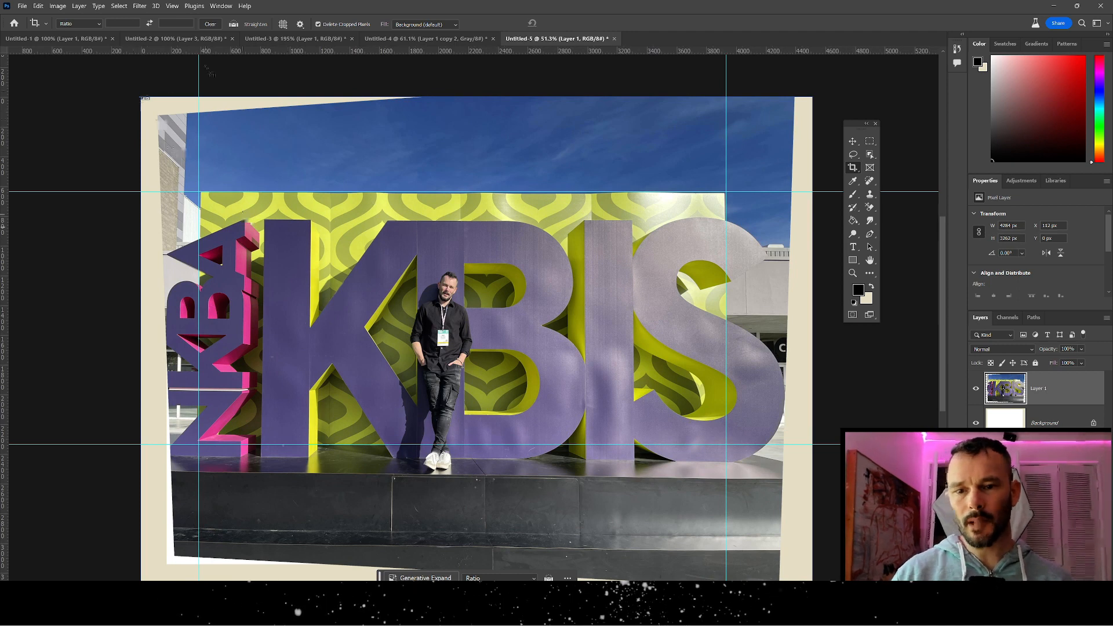
- Open the Adaptive Wide Angle filter on the photo layer and raise the Fisheye correction's focal length to just above 50 mm
left_click(139, 7)
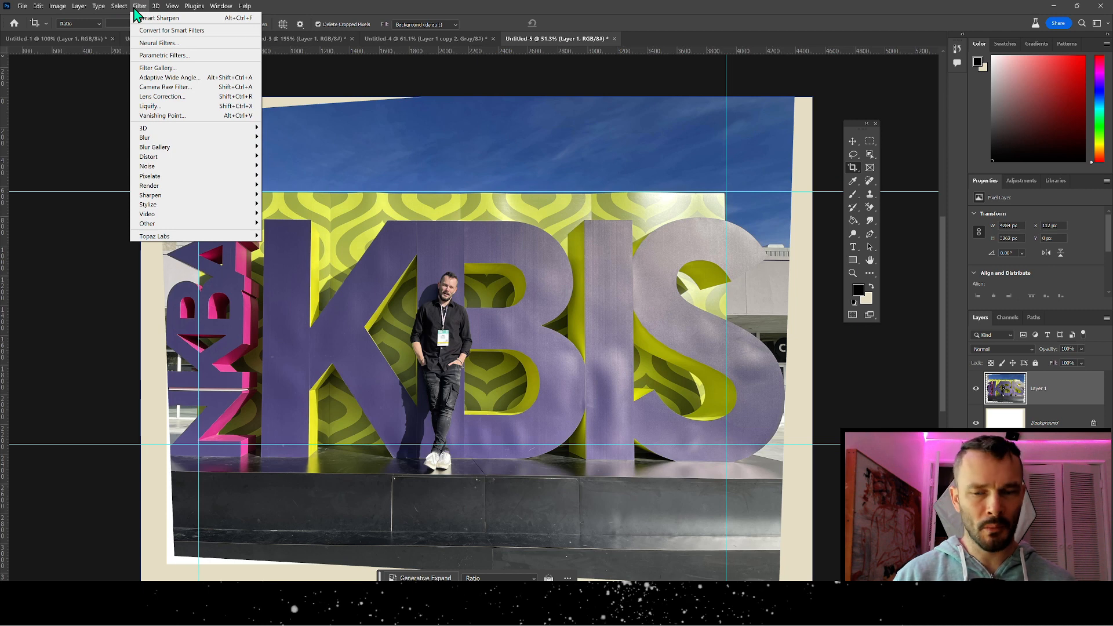
left_click(162, 82)
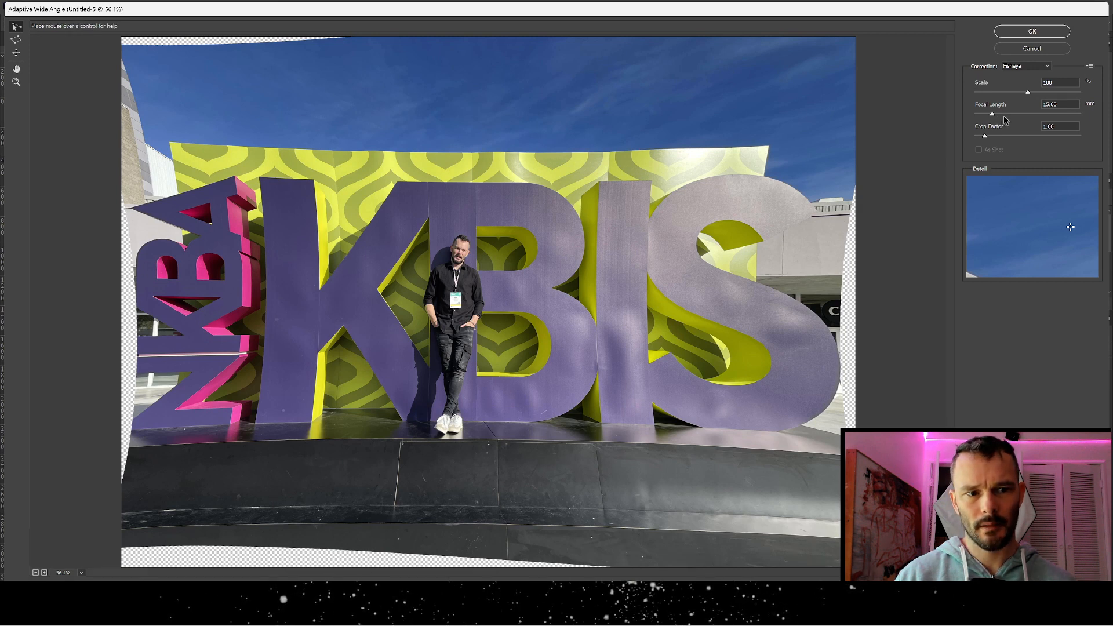
left_click_drag(1000, 113, 1005, 116)
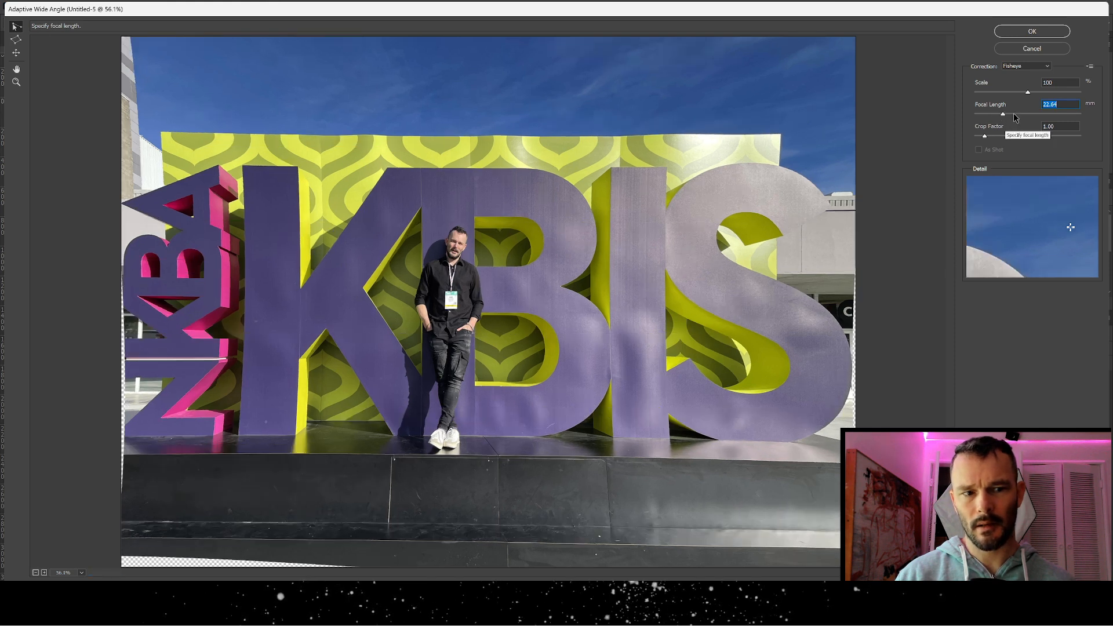
left_click(1030, 116)
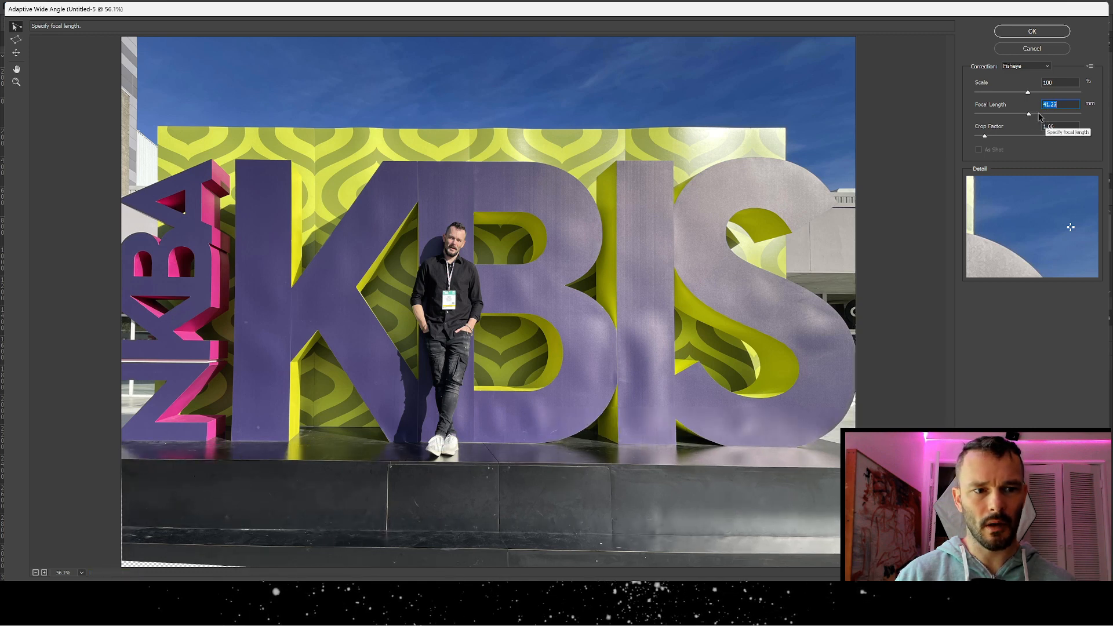
left_click(1035, 116)
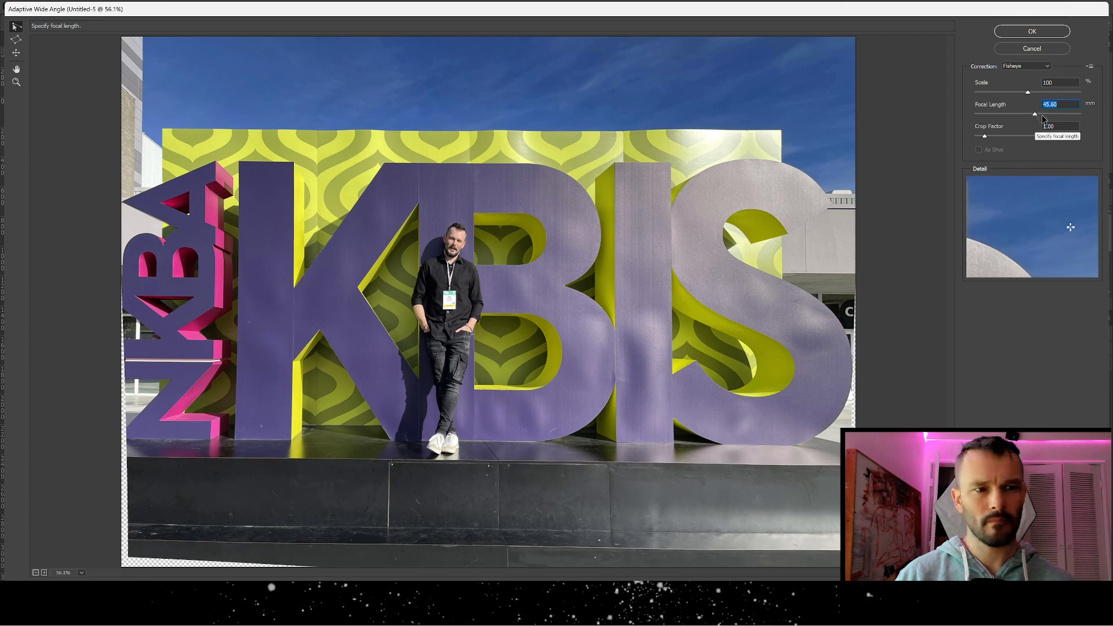
left_click(1042, 114)
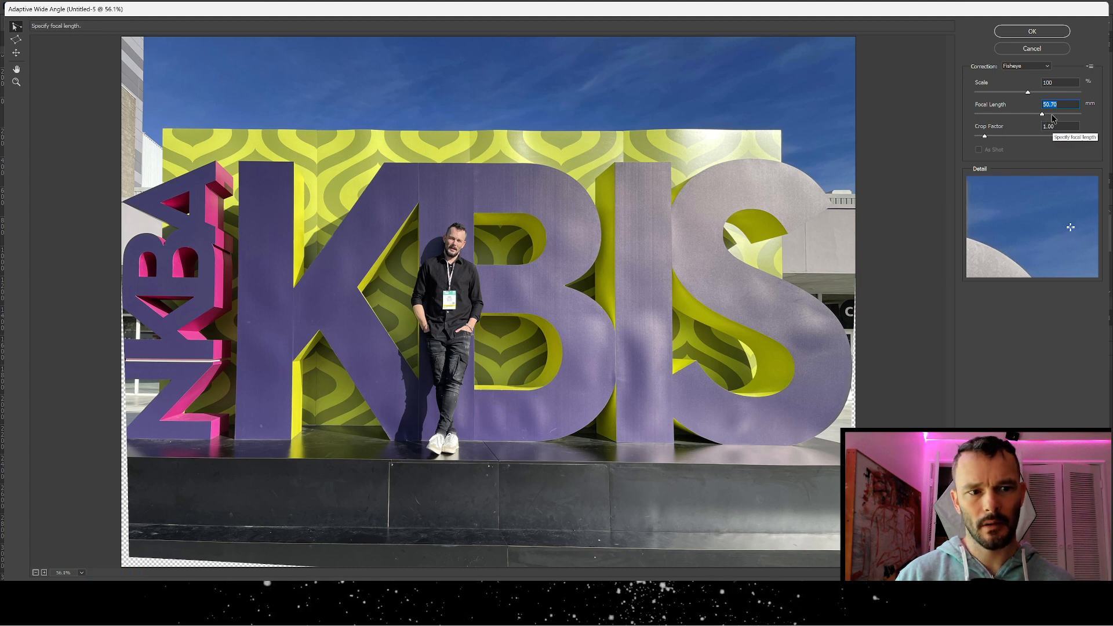
left_click(1049, 115)
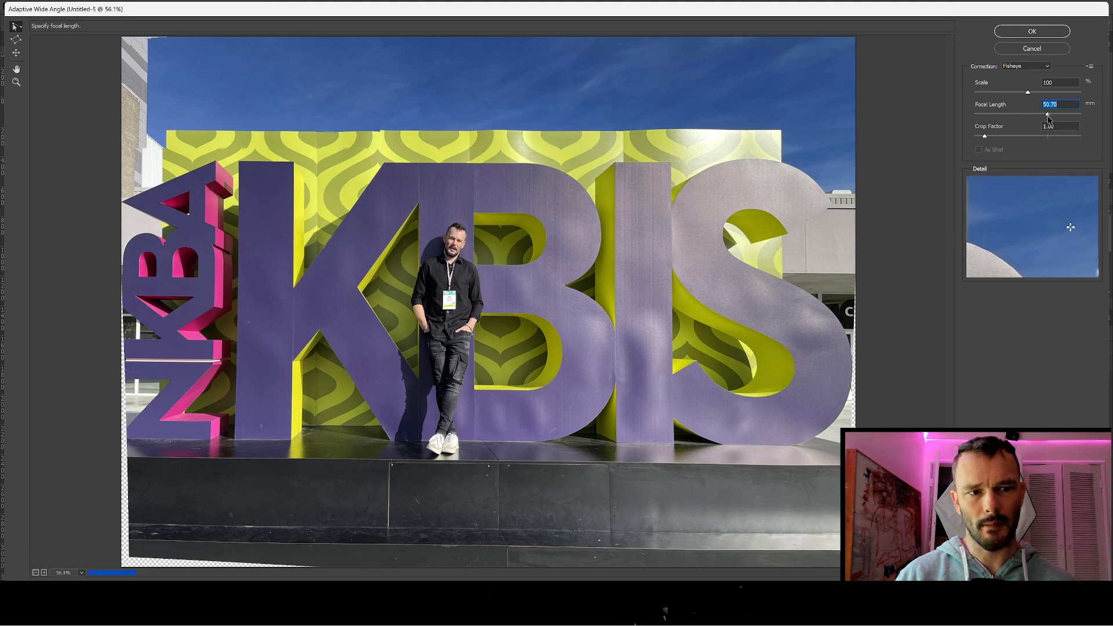
- Set the crop factor of the Fisheye correction to 2.49 and apply the Adaptive Wide Angle filter
left_click(995, 137)
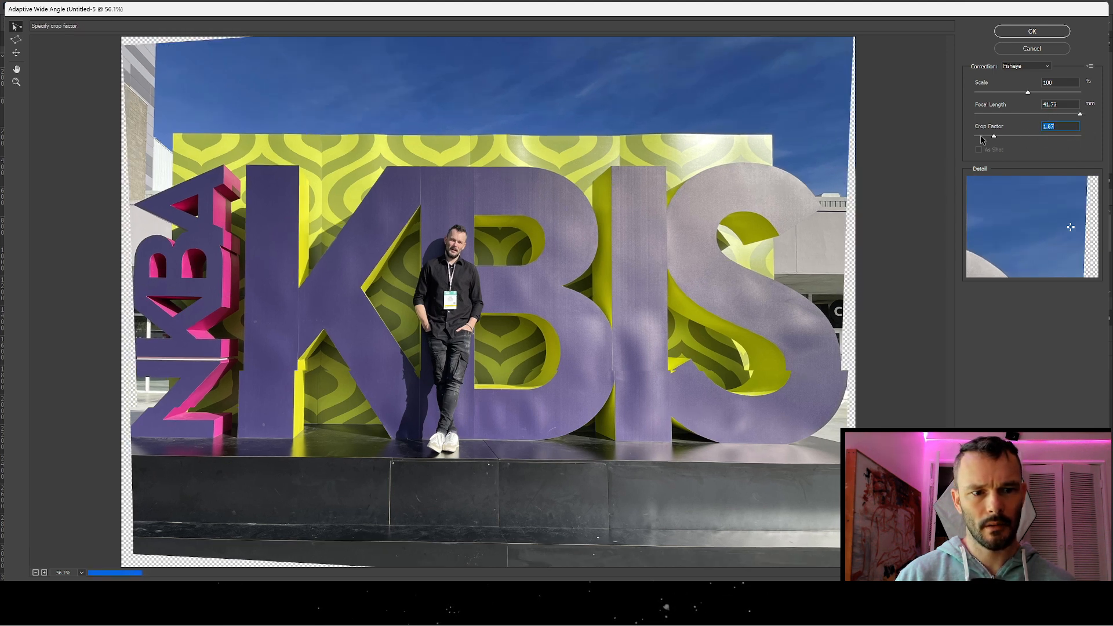
left_click(1001, 137)
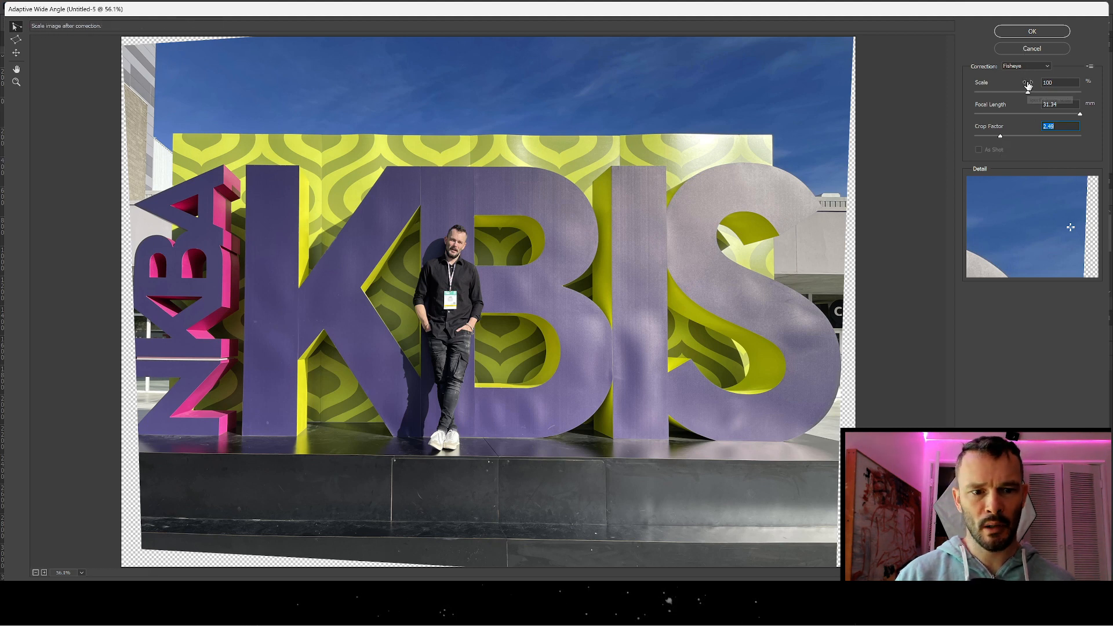
left_click(1032, 32)
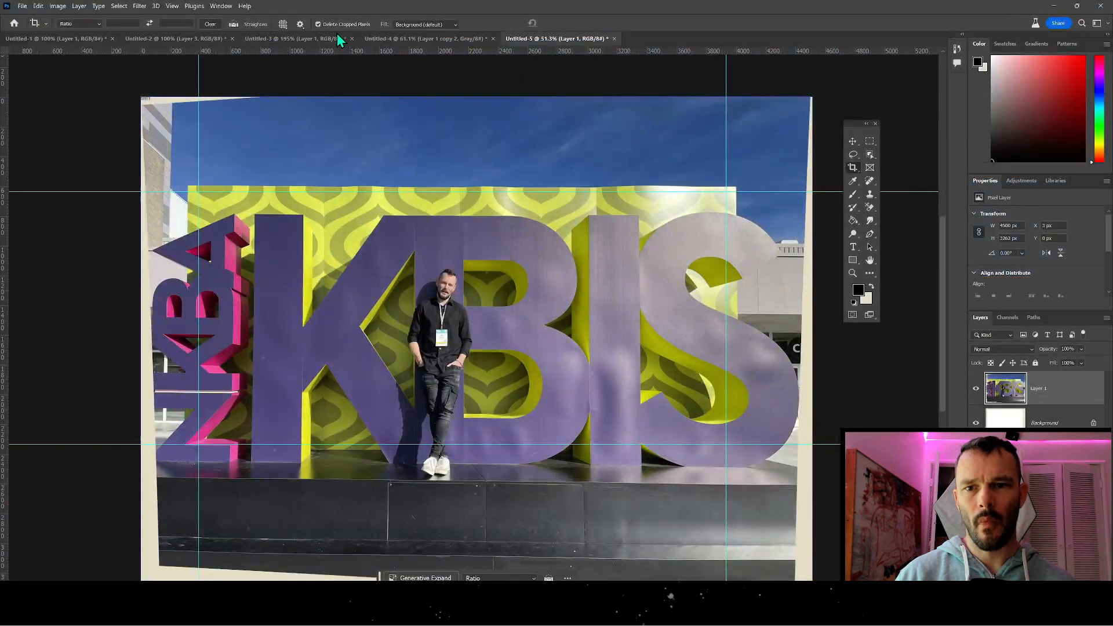
- Open the custom settings of the Lens Correction filter, set the vertical perspective to -14 and reduce the scale to 90%
left_click(139, 6)
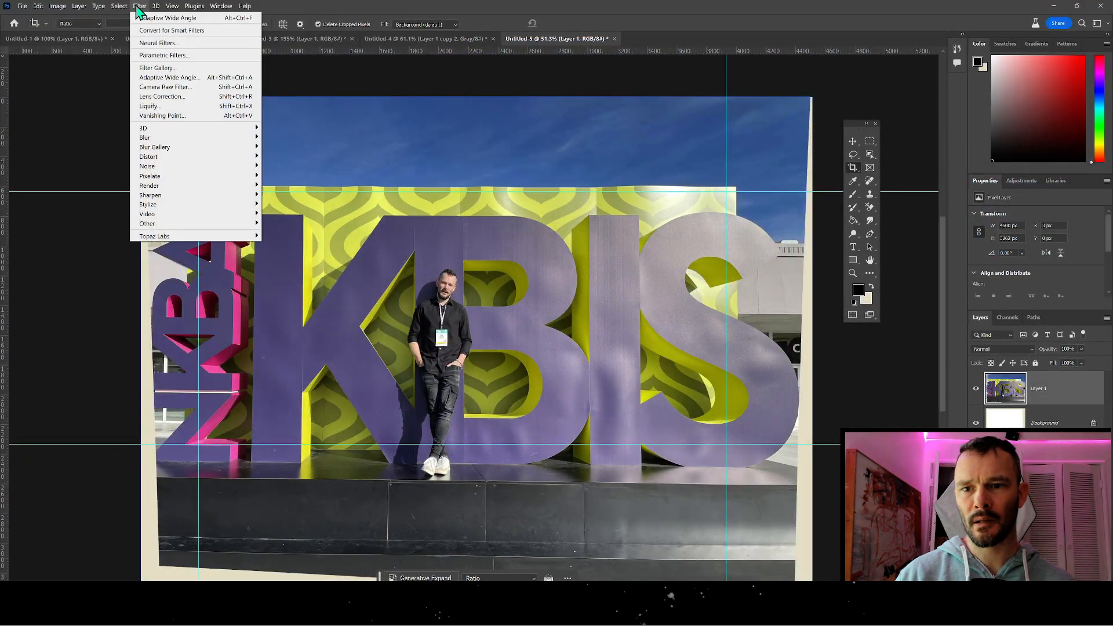
left_click(147, 98)
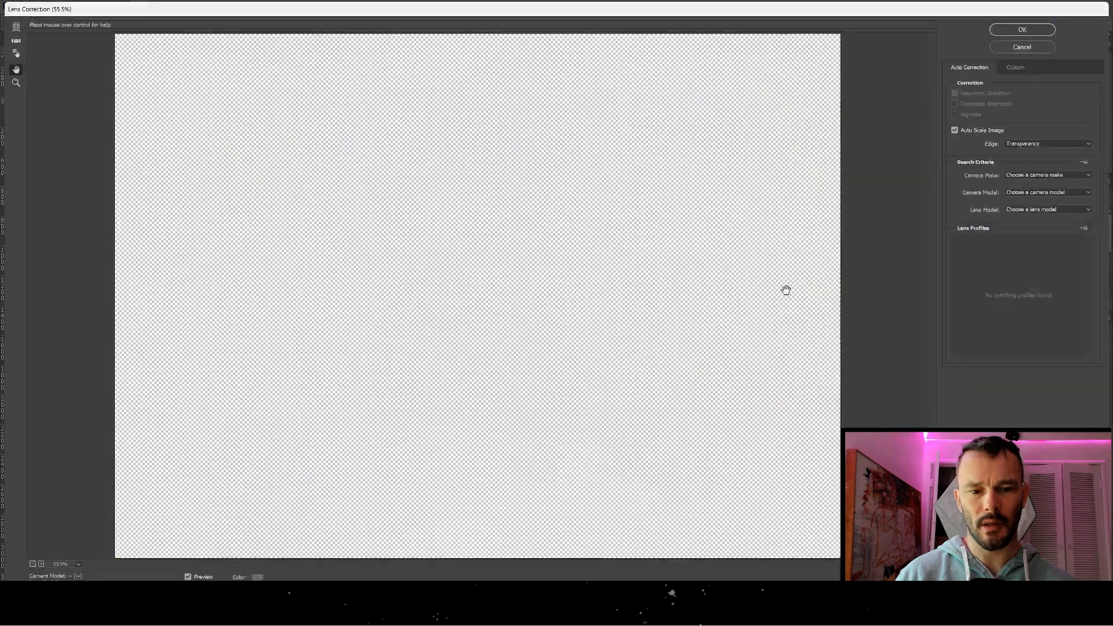
left_click(1015, 68)
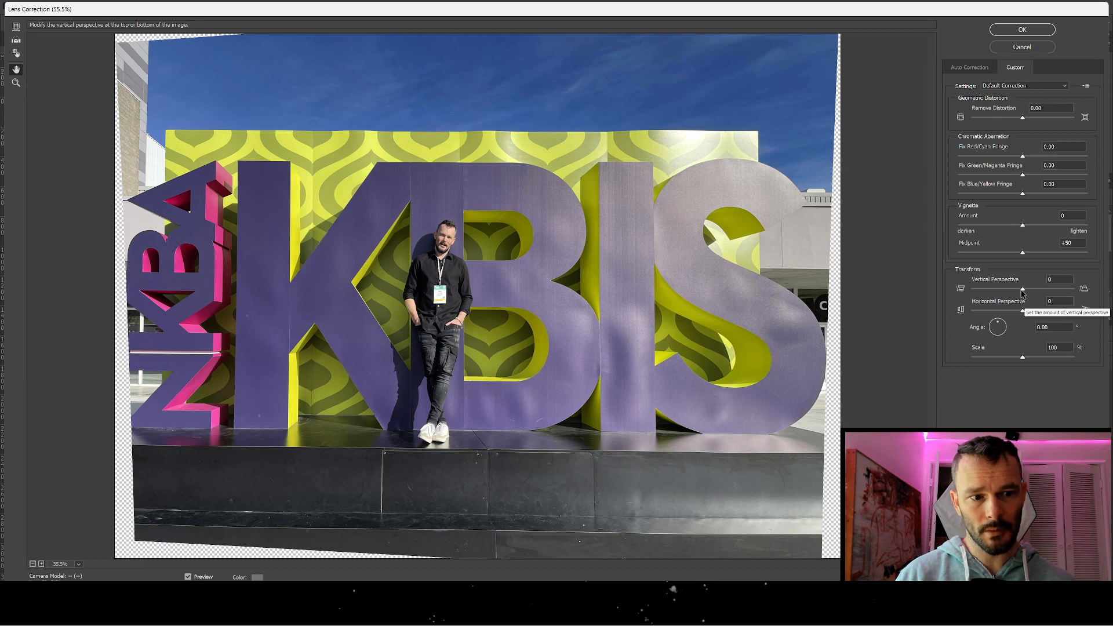
left_click_drag(1022, 290, 1016, 290)
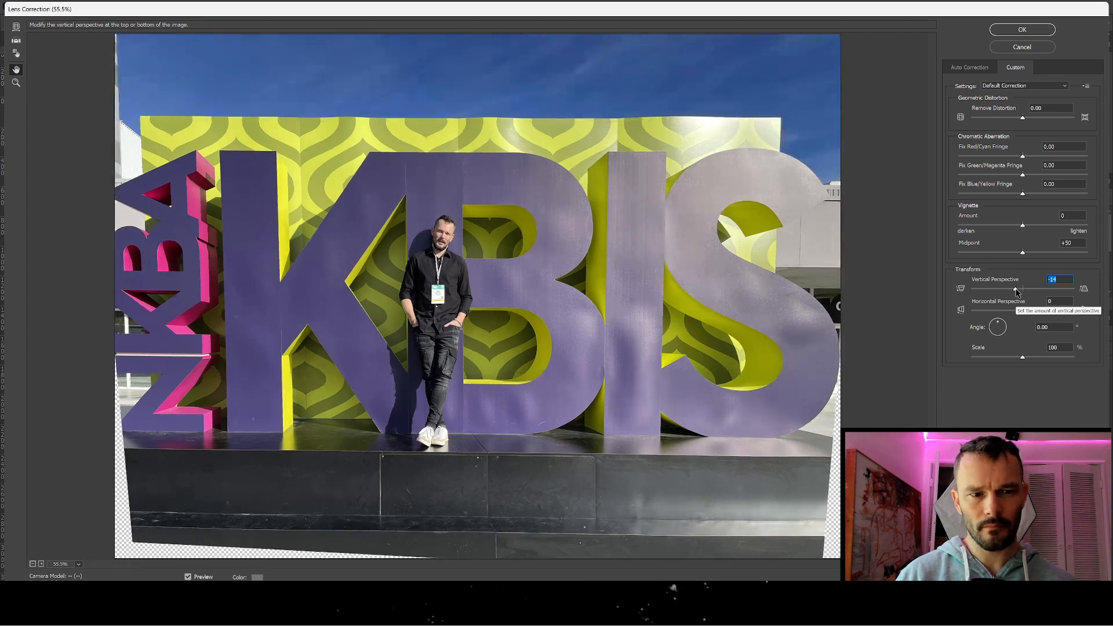
left_click_drag(1023, 358, 1018, 358)
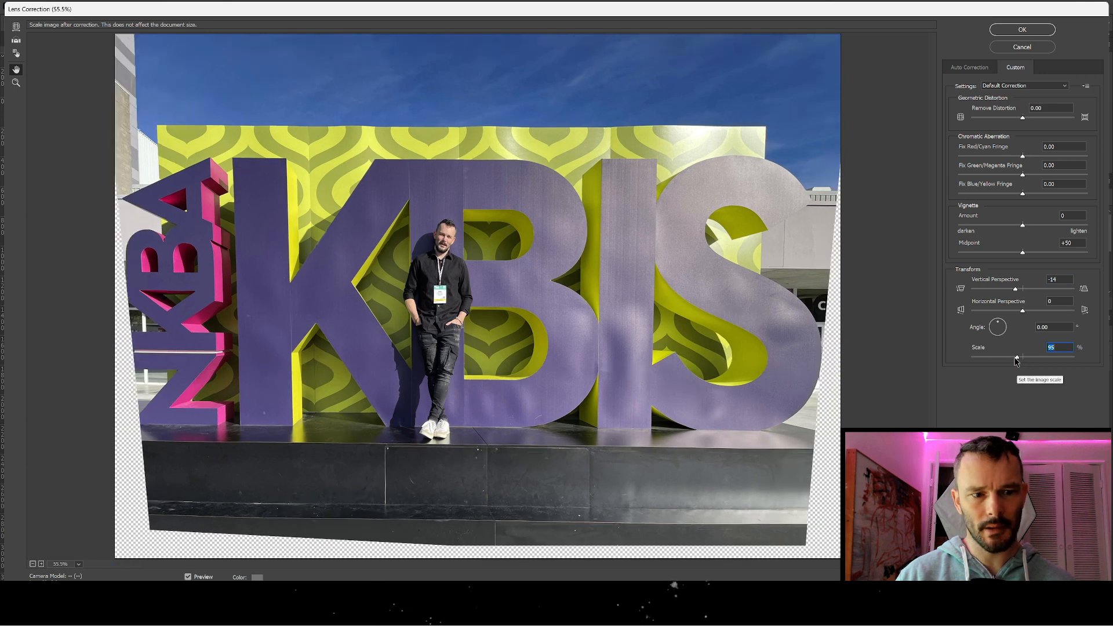
left_click_drag(1017, 359, 1013, 358)
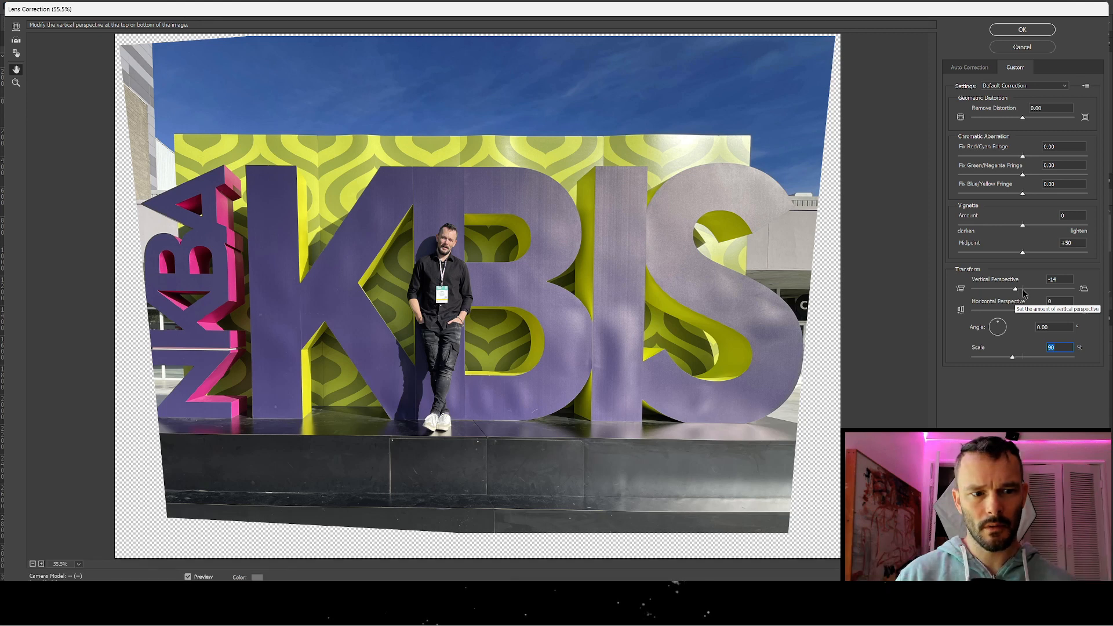
- Try weaker vertical perspective amounts, settle on -14, and apply the lens correction
left_click_drag(1019, 291, 1022, 291)
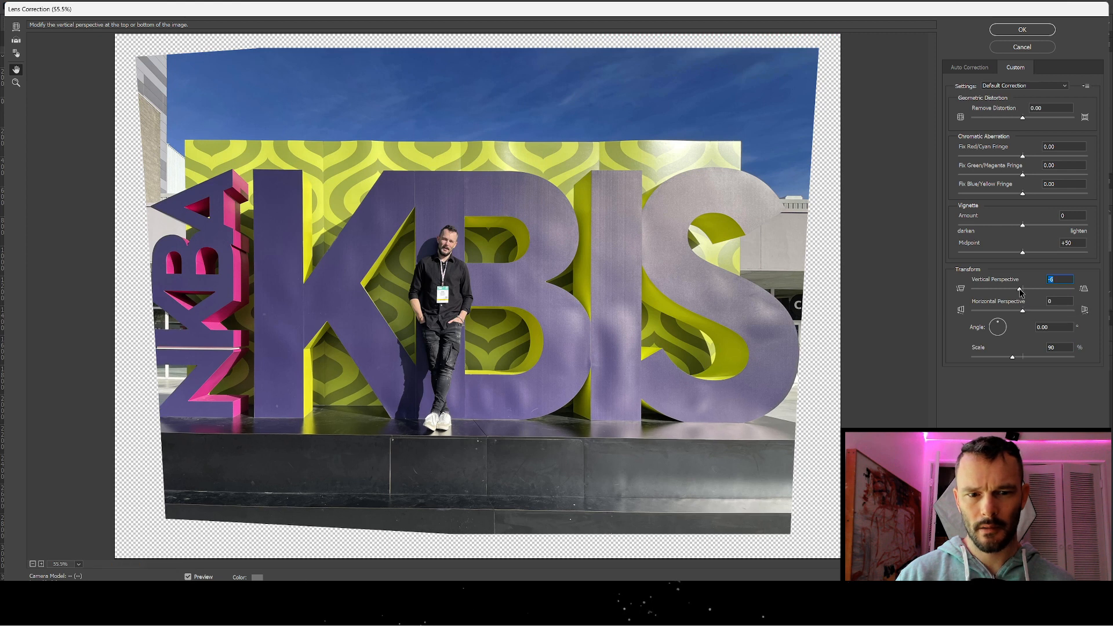
left_click_drag(1022, 292, 1019, 292)
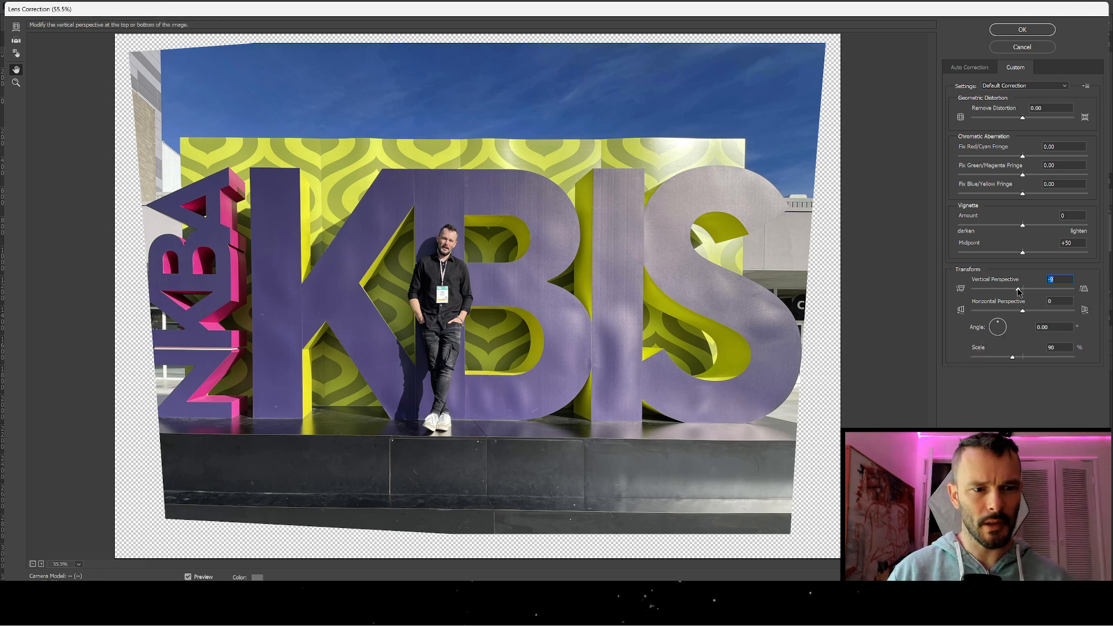
left_click_drag(1019, 290, 1016, 290)
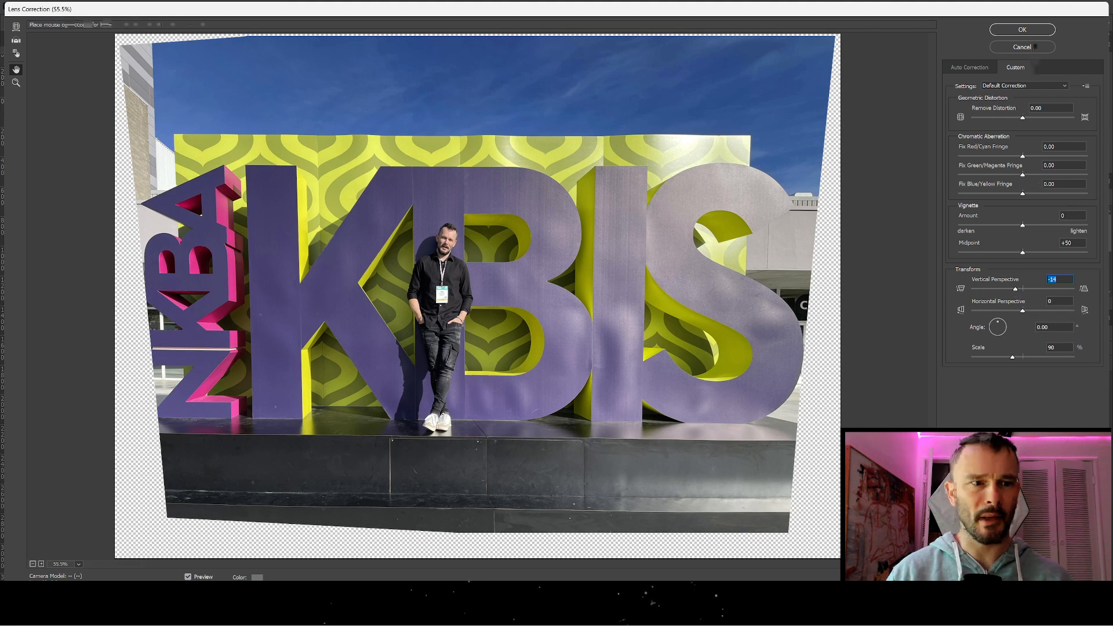
left_click(1023, 29)
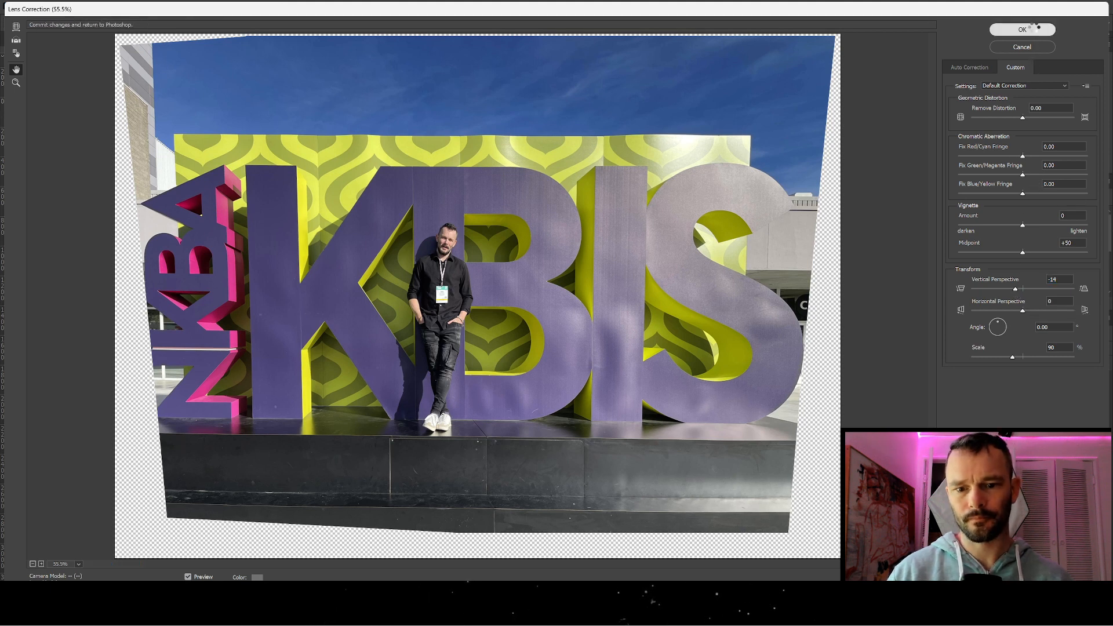
key("c")
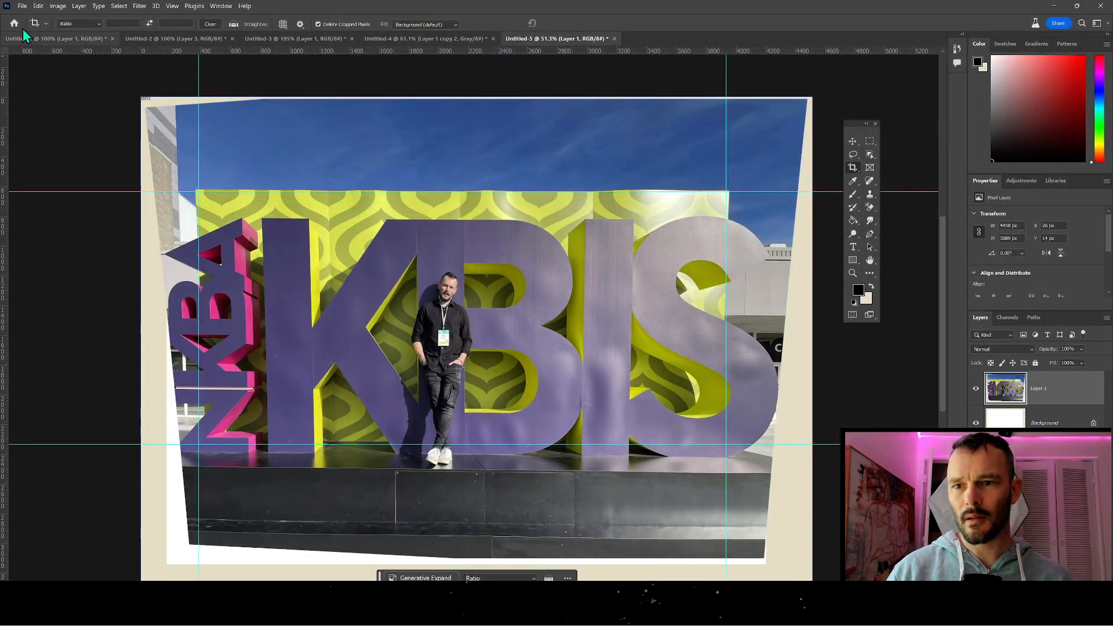
left_click(178, 7)
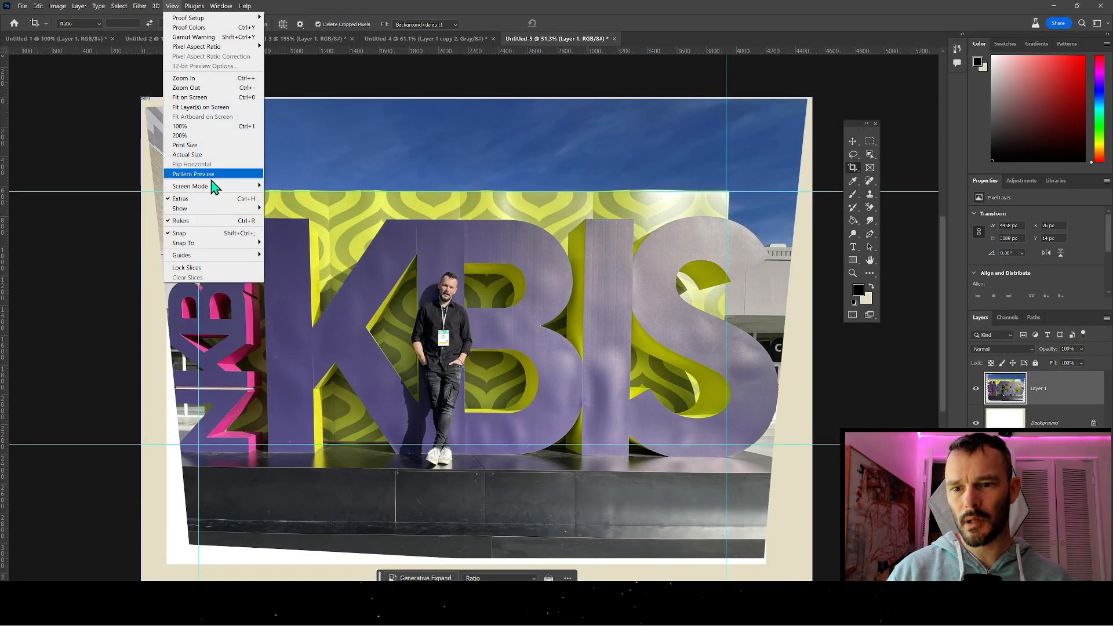
mouse_move(225, 258)
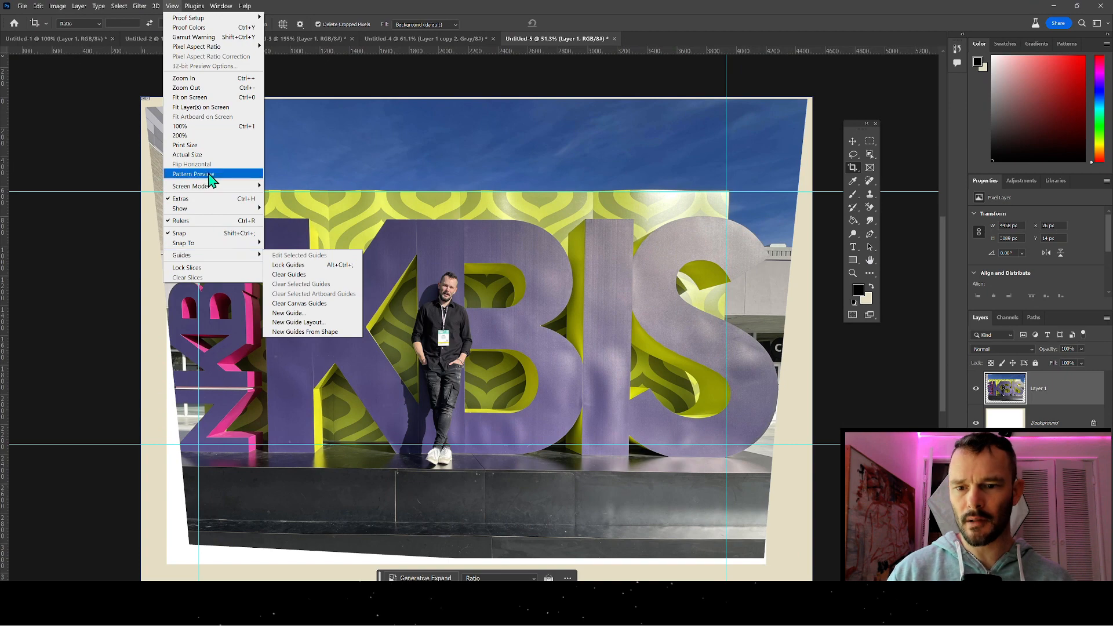
left_click(385, 8)
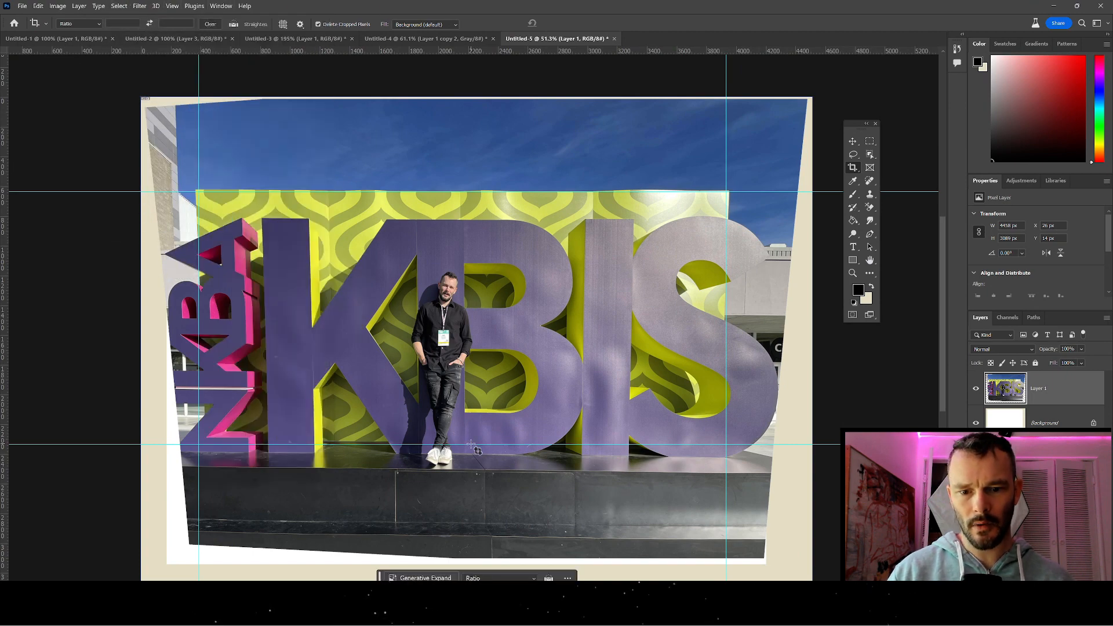
- Move the lower guide to the upper edge of the black base and the vertical guides to the K's left and the I's right edge
key("v")
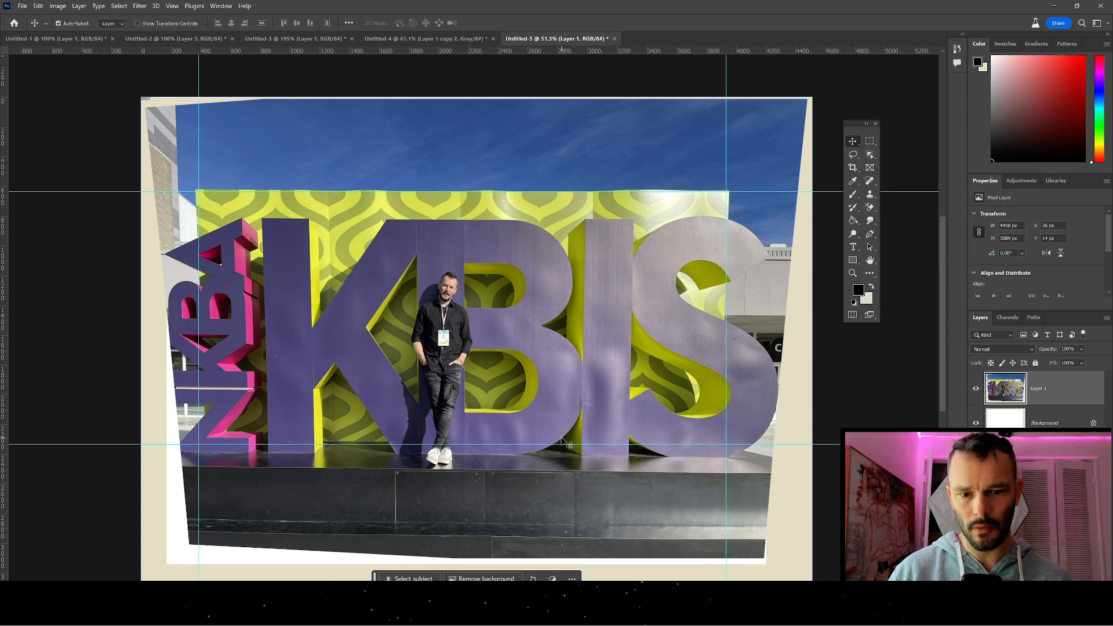
left_click_drag(559, 446, 555, 474)
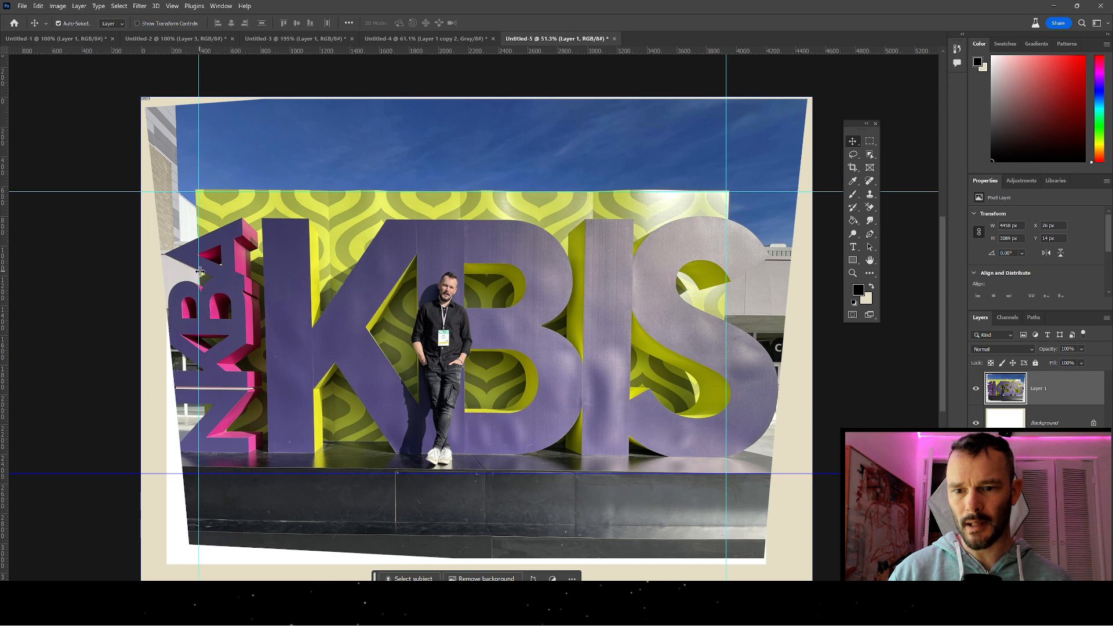
left_click_drag(199, 271, 268, 273)
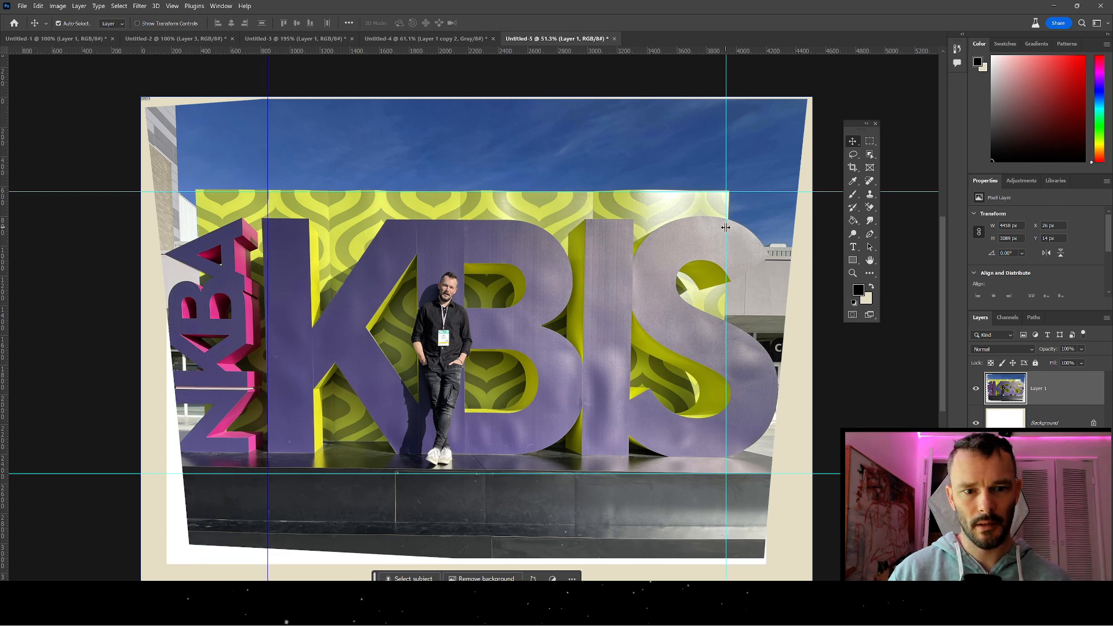
left_click_drag(726, 228, 629, 231)
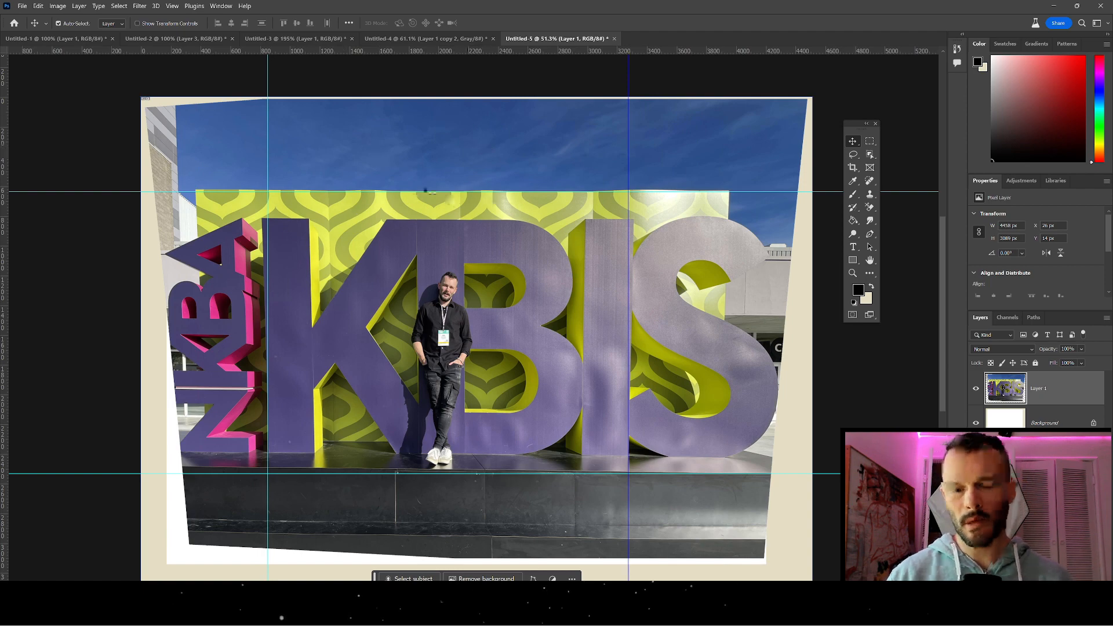
- Start a Perspective Warp on the photo and fit a plane from the K's upper-left corner to the I's lower-right corner
left_click(27, 7)
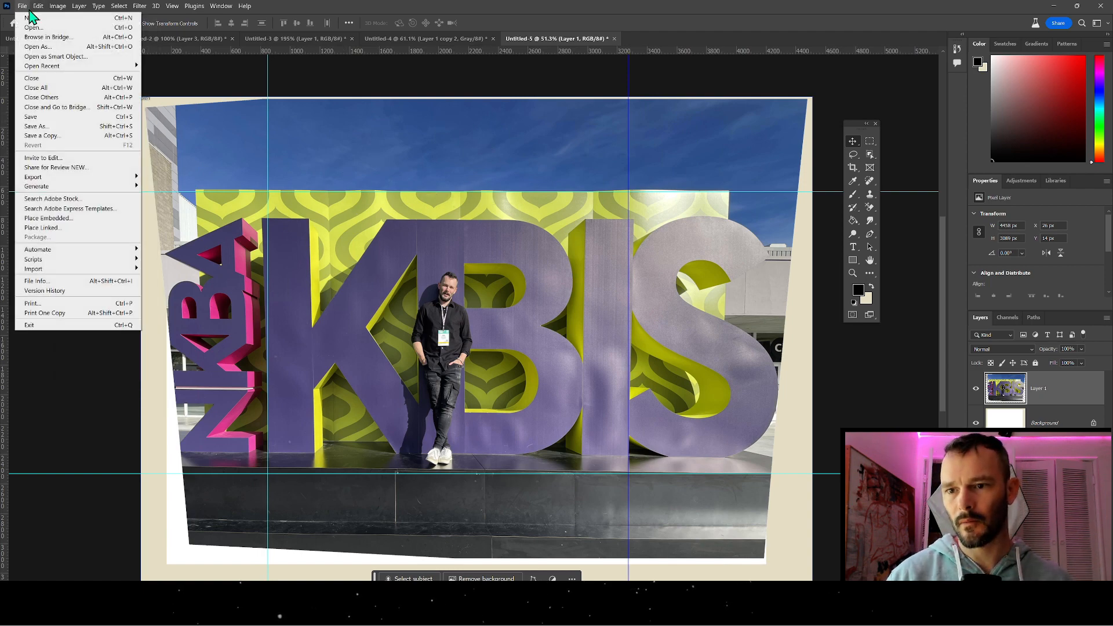
mouse_move(38, 6)
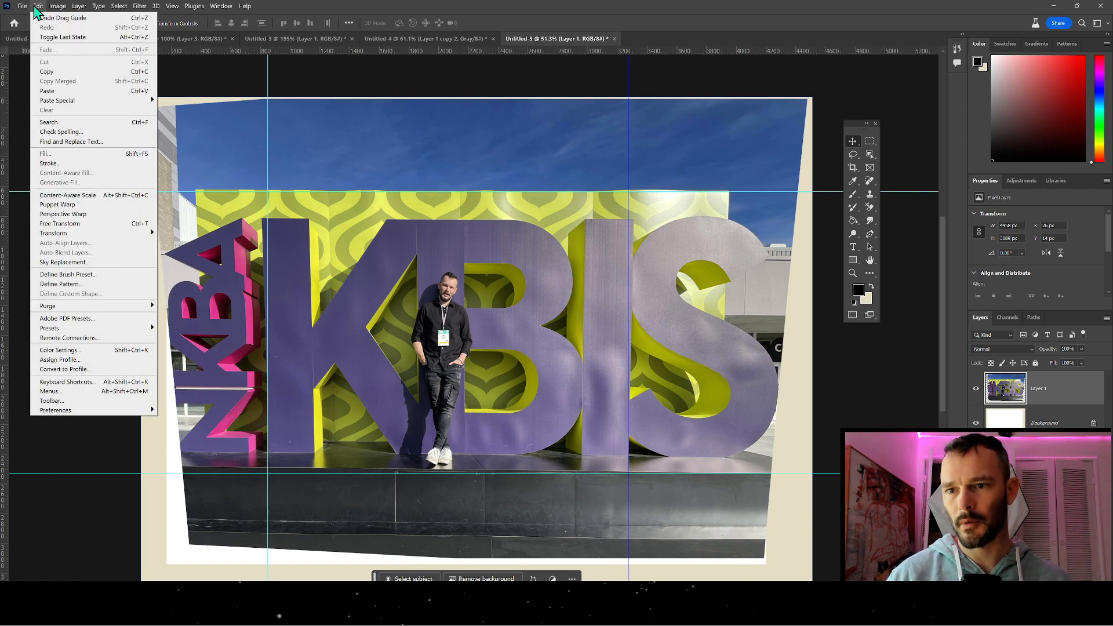
left_click(63, 214)
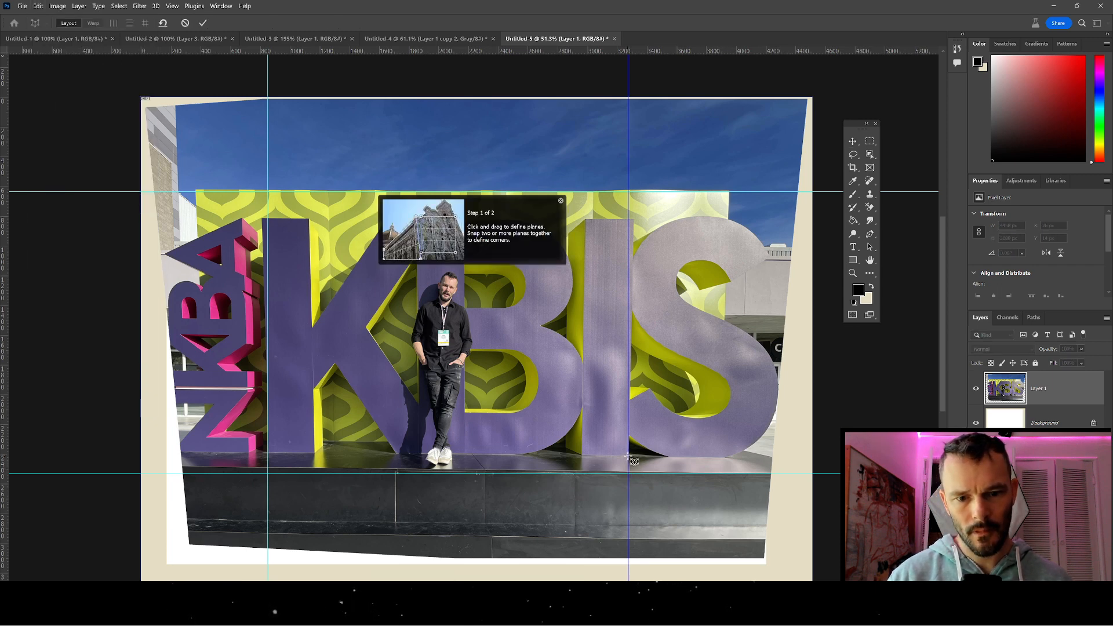
left_click_drag(630, 456, 763, 553)
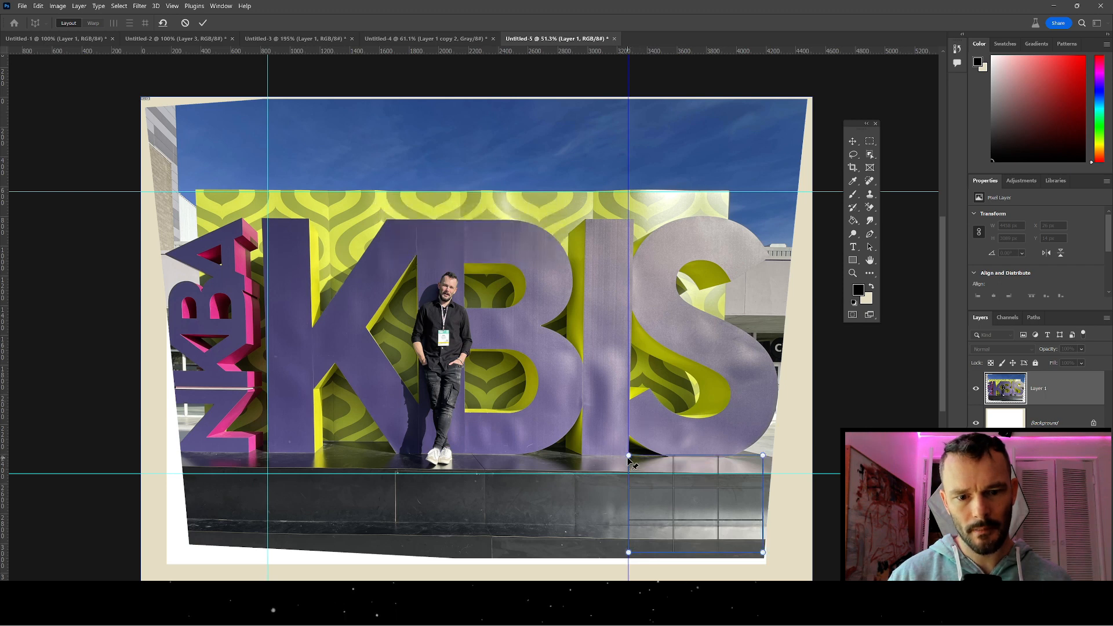
left_click_drag(631, 457, 262, 218)
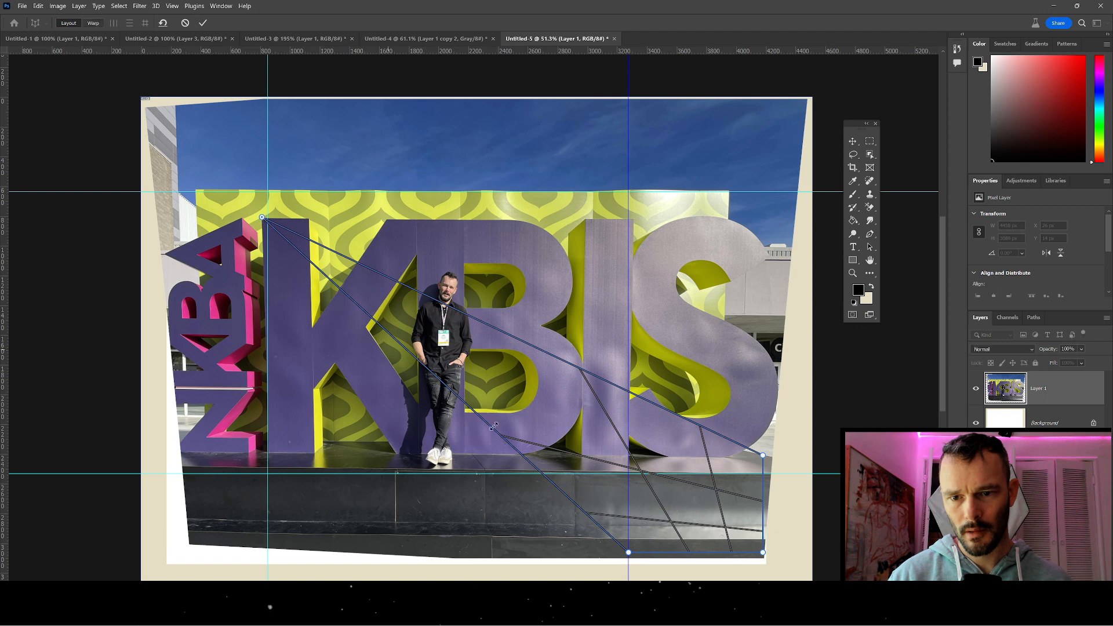
left_click_drag(629, 554, 269, 454)
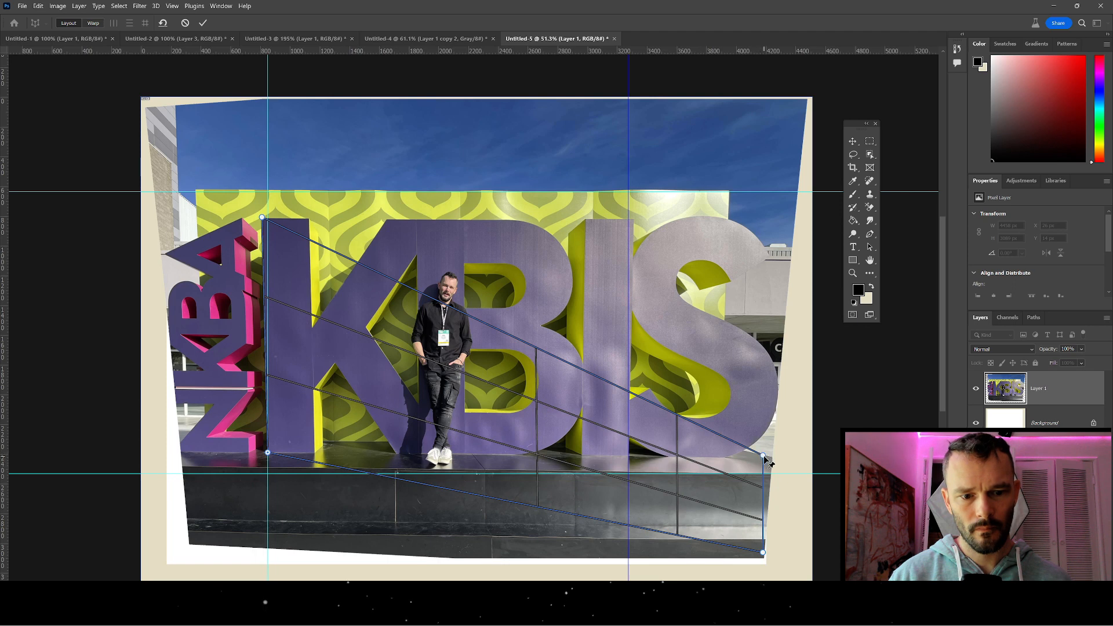
left_click_drag(764, 457, 635, 221)
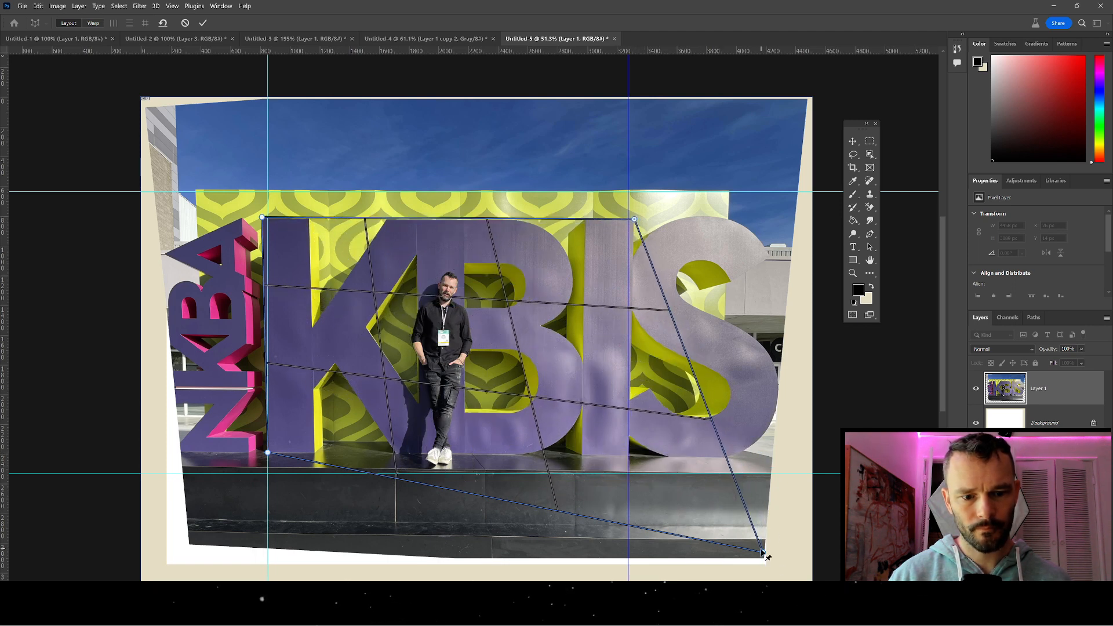
left_click_drag(765, 554, 632, 460)
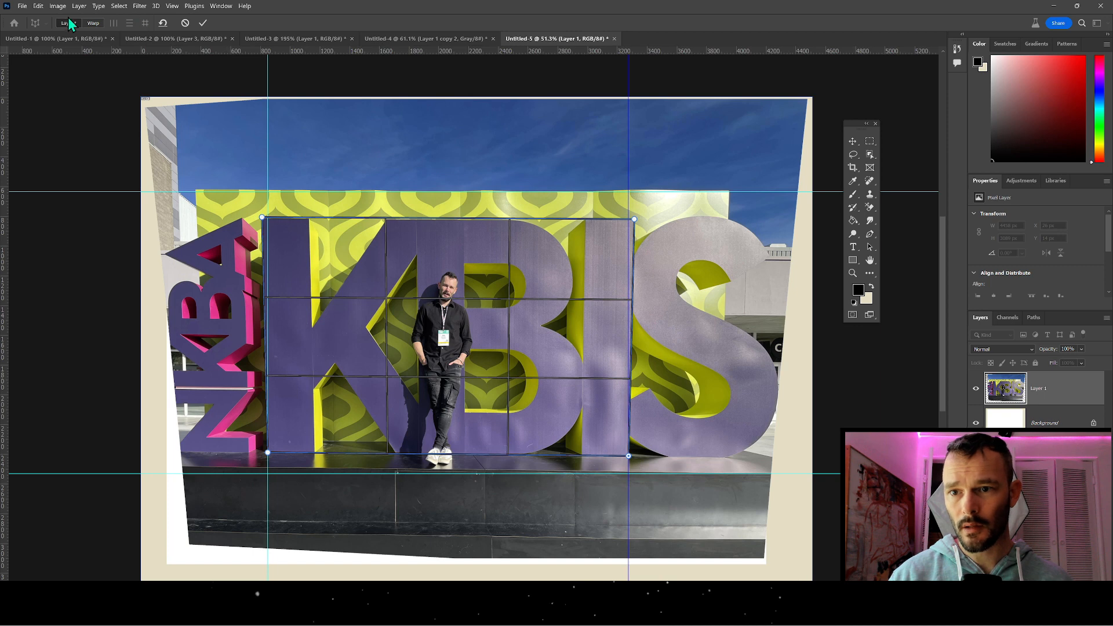
- Warp the plane's two upper corners onto the vertical guides at the K and the I, and apply the Perspective Warp
left_click(95, 24)
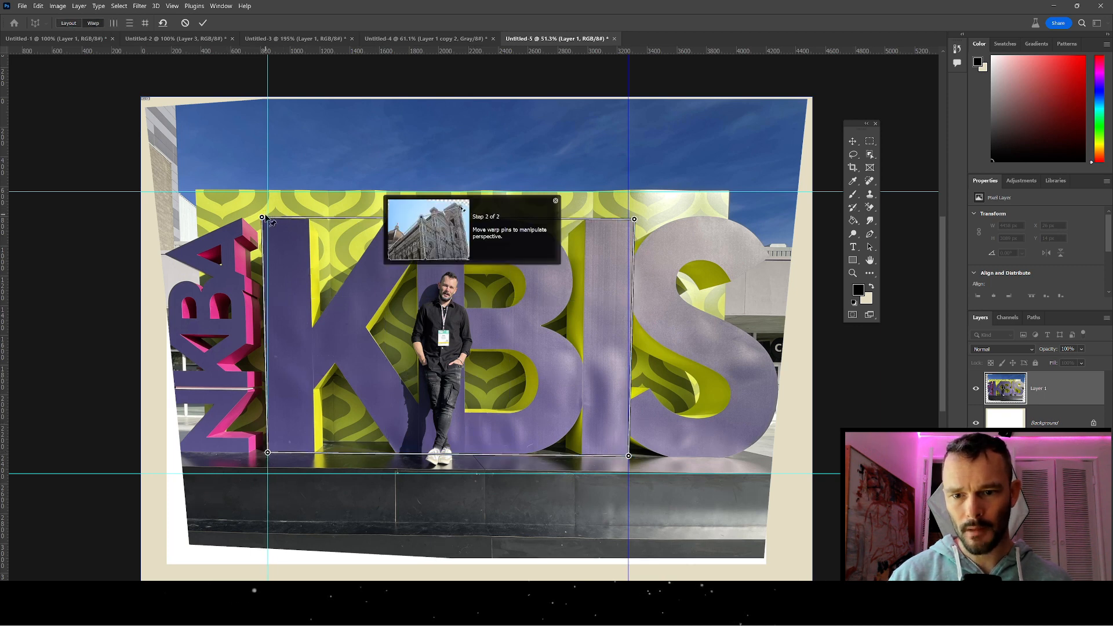
left_click_drag(264, 219, 268, 219)
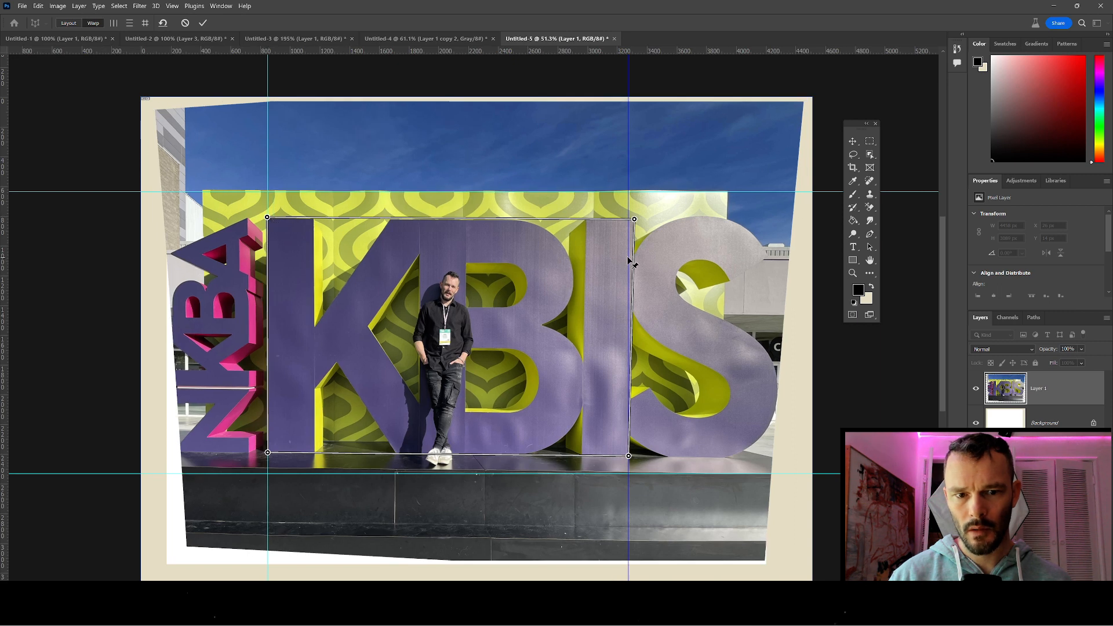
left_click_drag(635, 221, 630, 219)
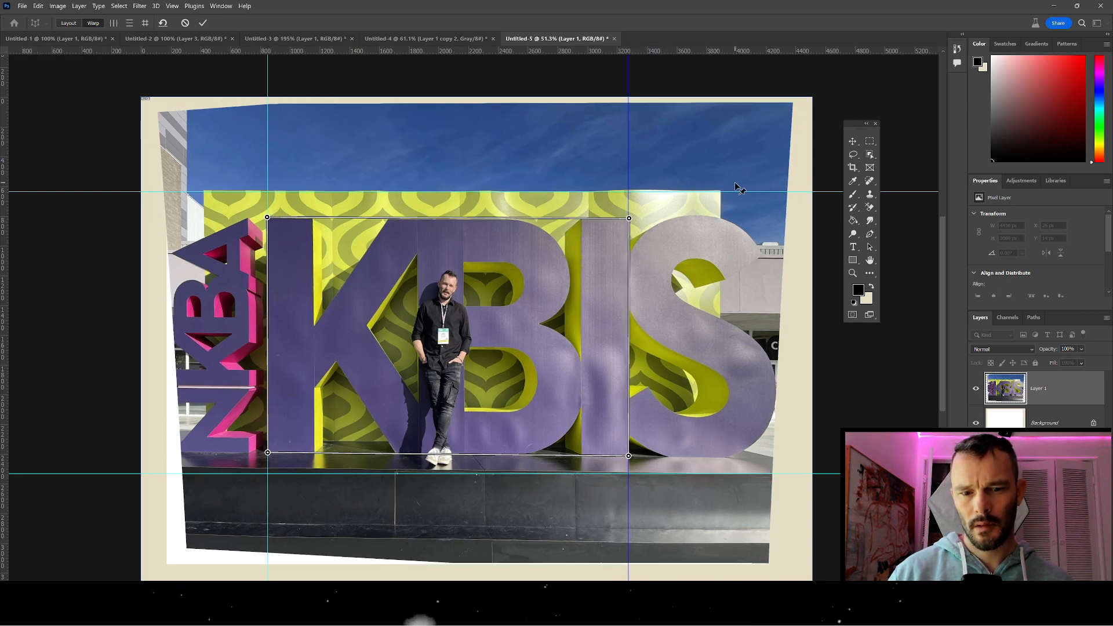
left_click(204, 23)
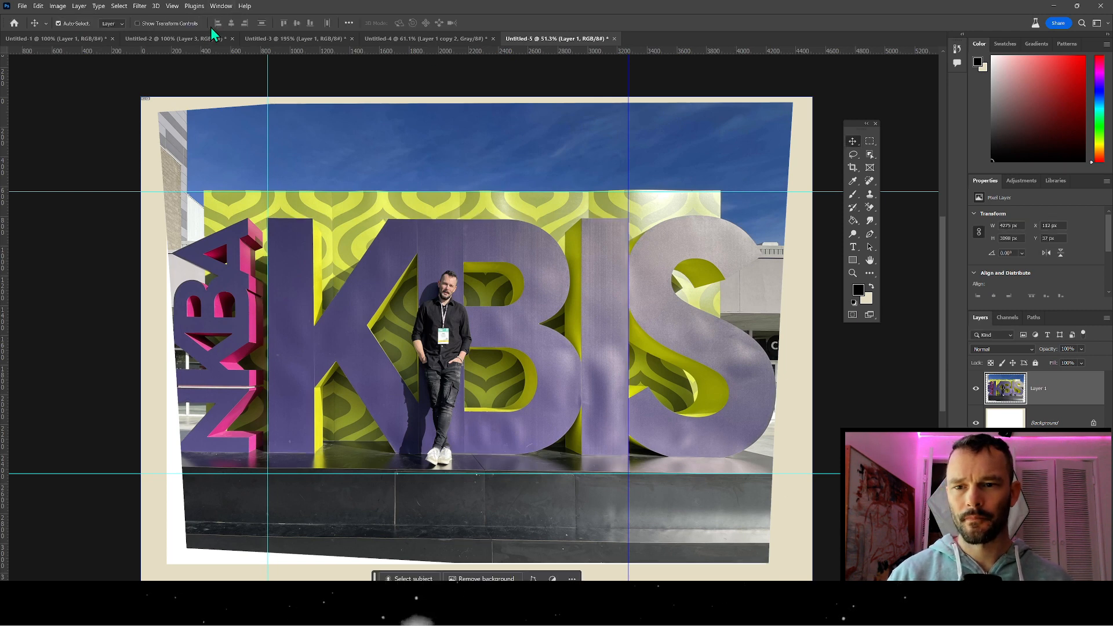
- Start another Perspective Warp and fit a plane around the K, B and I between the two vertical guides
left_click(37, 6)
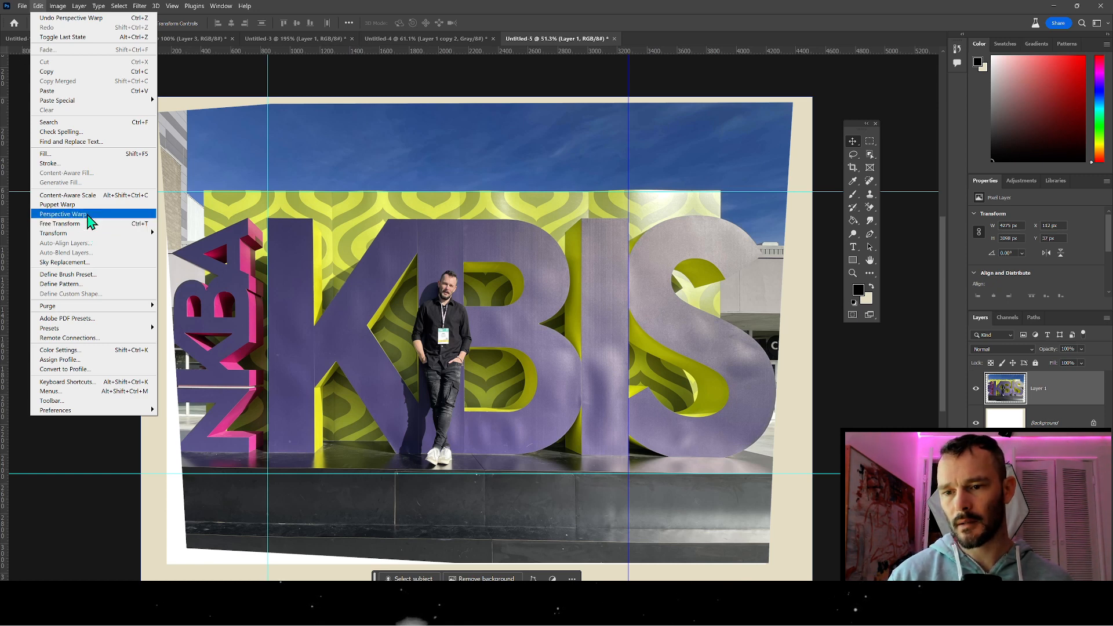
left_click(63, 214)
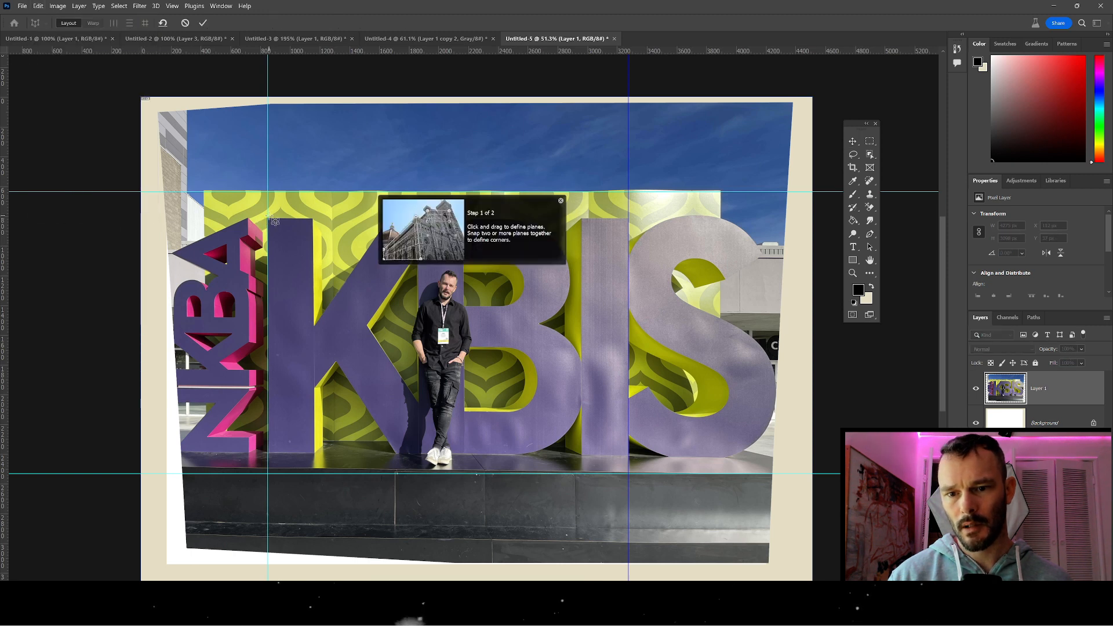
left_click_drag(268, 219, 632, 457)
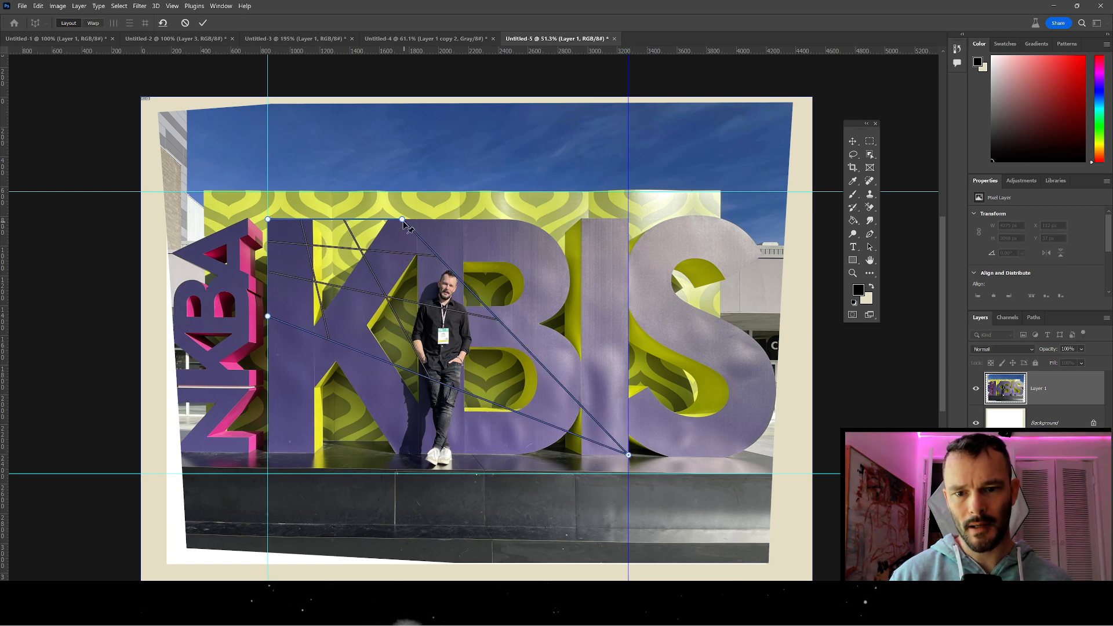
left_click_drag(405, 223, 632, 223)
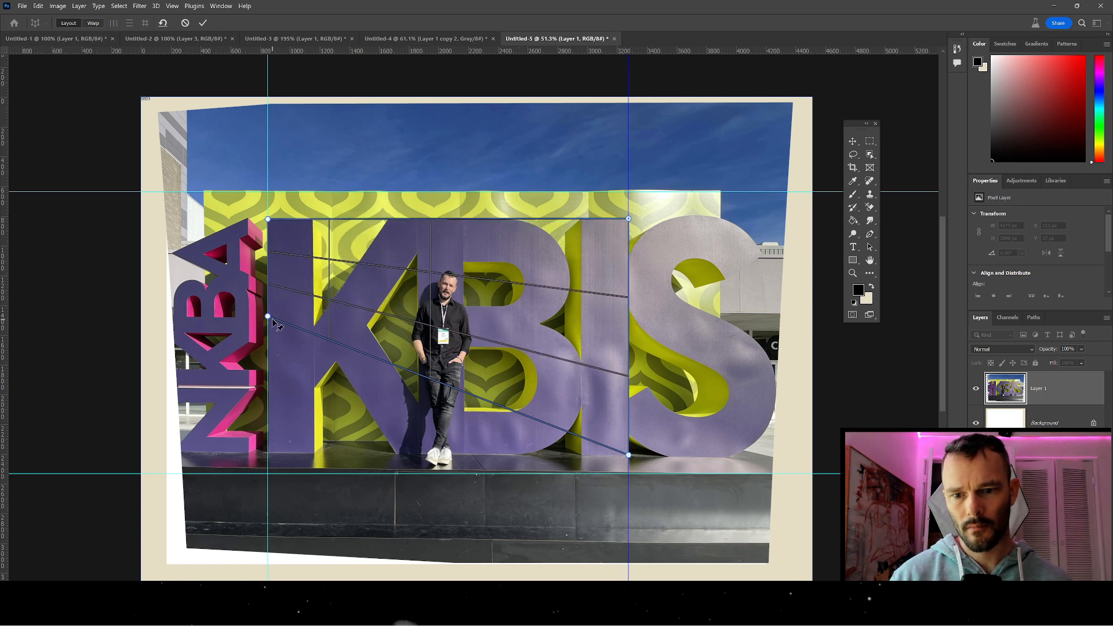
left_click_drag(269, 319, 269, 454)
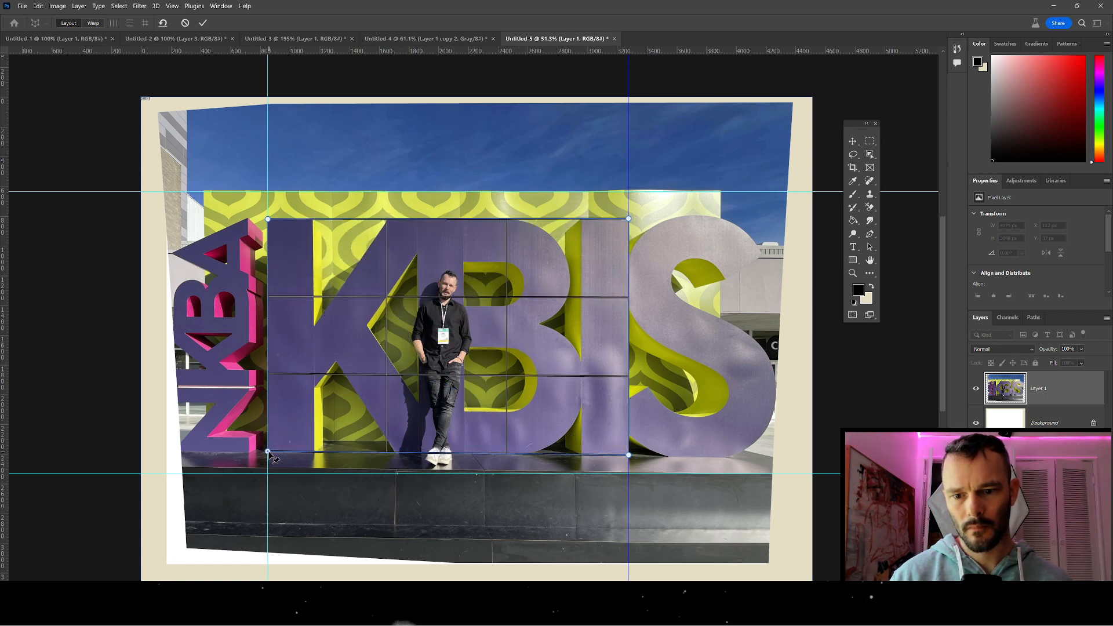
- Add a second plane on the black base, joined to the letters' plane and reaching down to the base's lower ledge
left_click(387, 467)
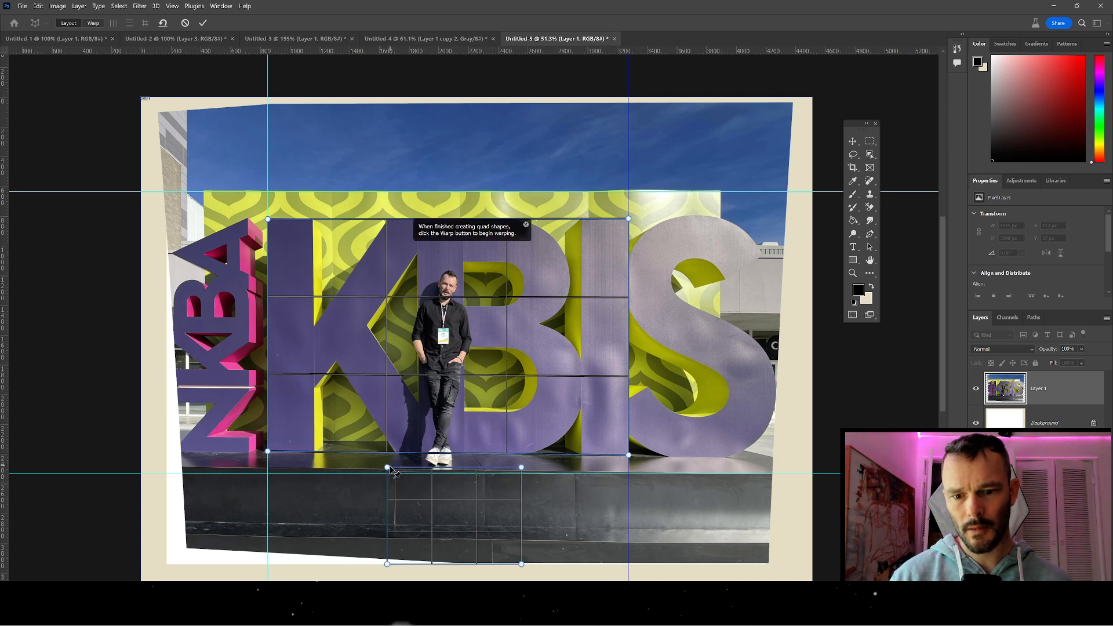
left_click_drag(391, 469, 268, 451)
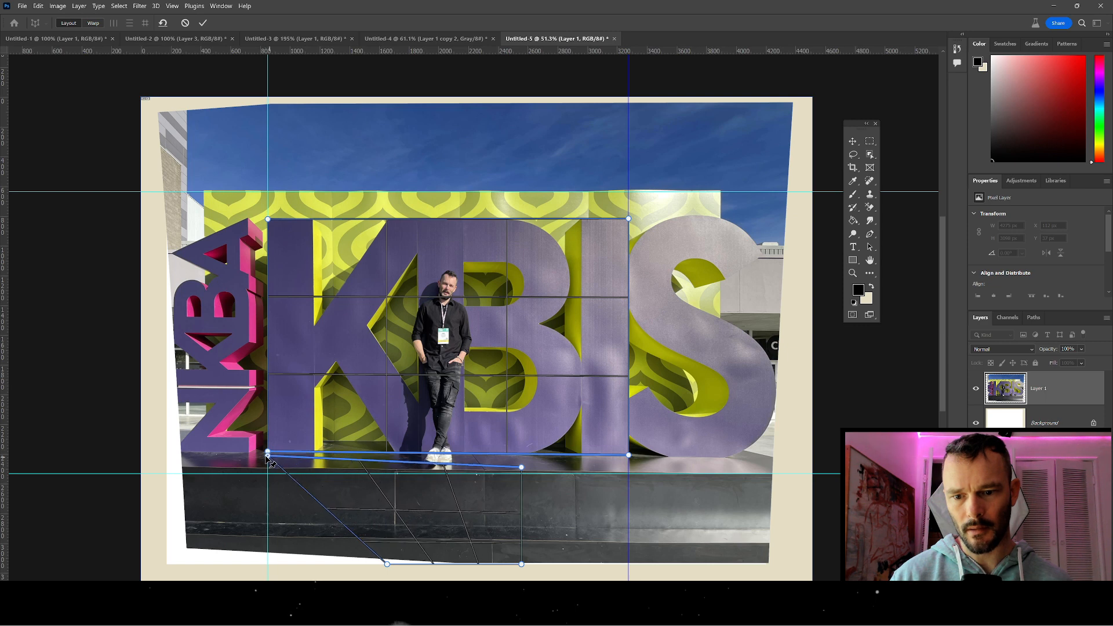
left_click_drag(521, 466, 628, 456)
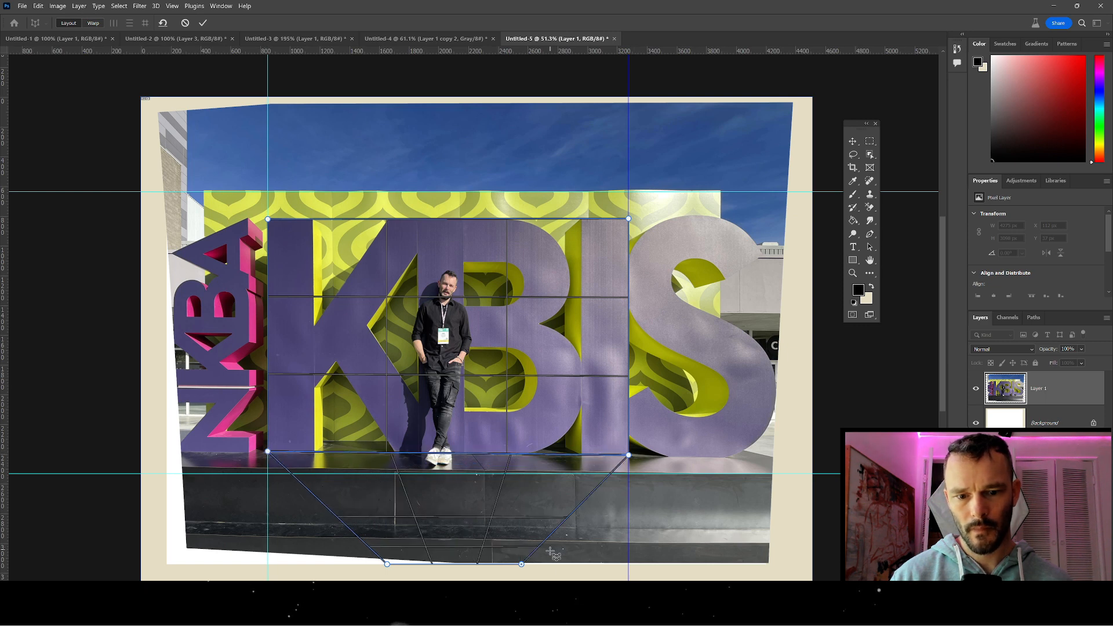
left_click_drag(522, 565, 628, 529)
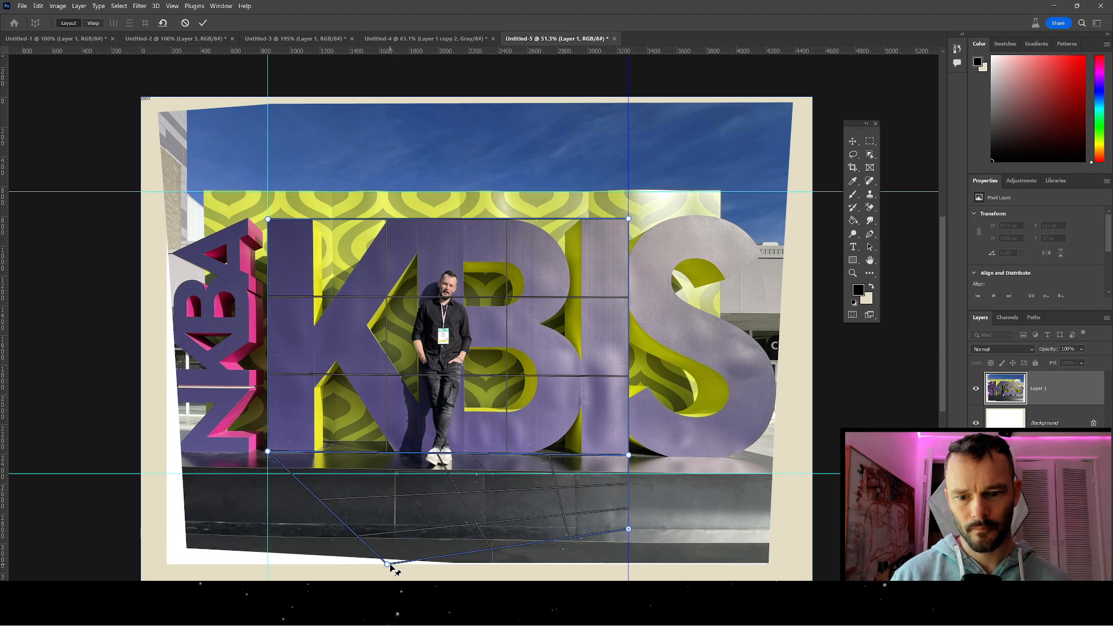
left_click_drag(376, 562, 268, 524)
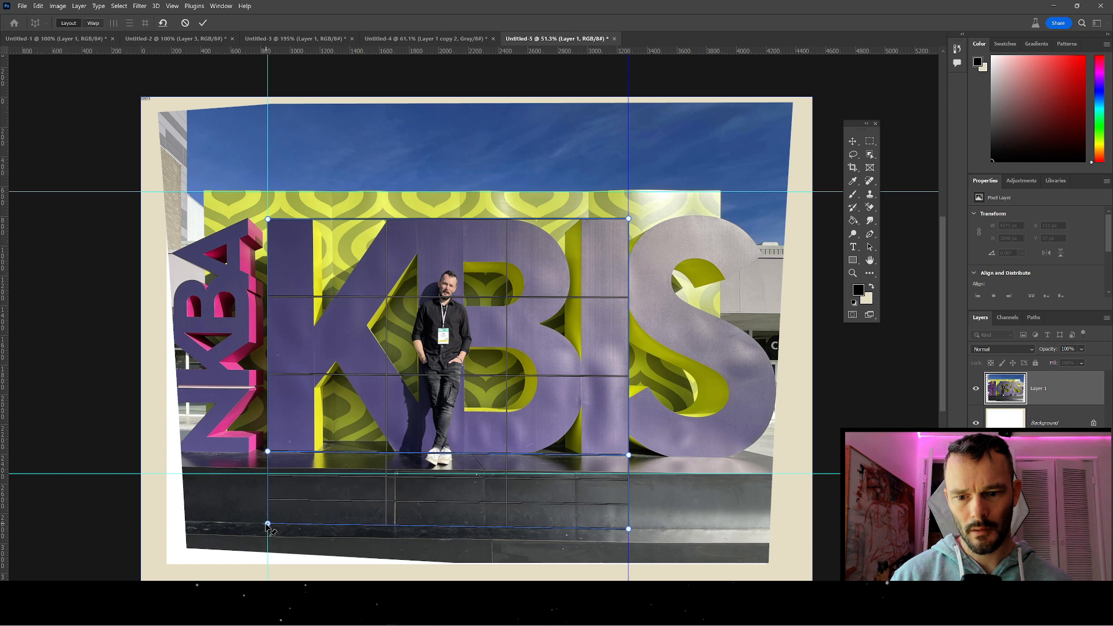
- Add a horizontal guide along the base's lower ledge and warp the base plane's lower corners level with it
left_click(93, 23)
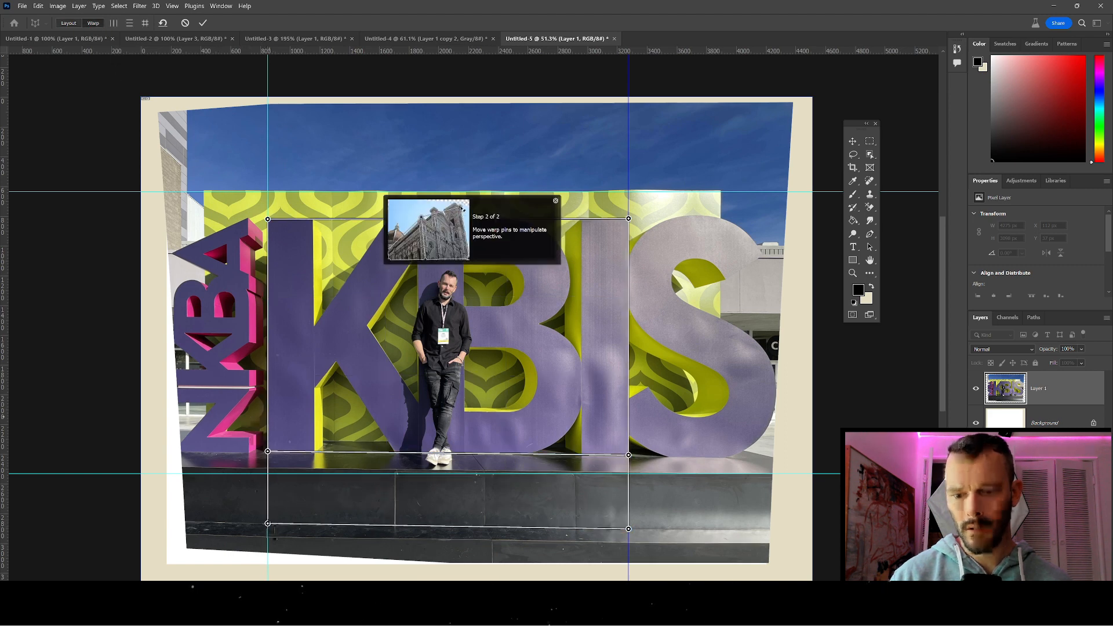
left_click_drag(265, 529, 268, 531)
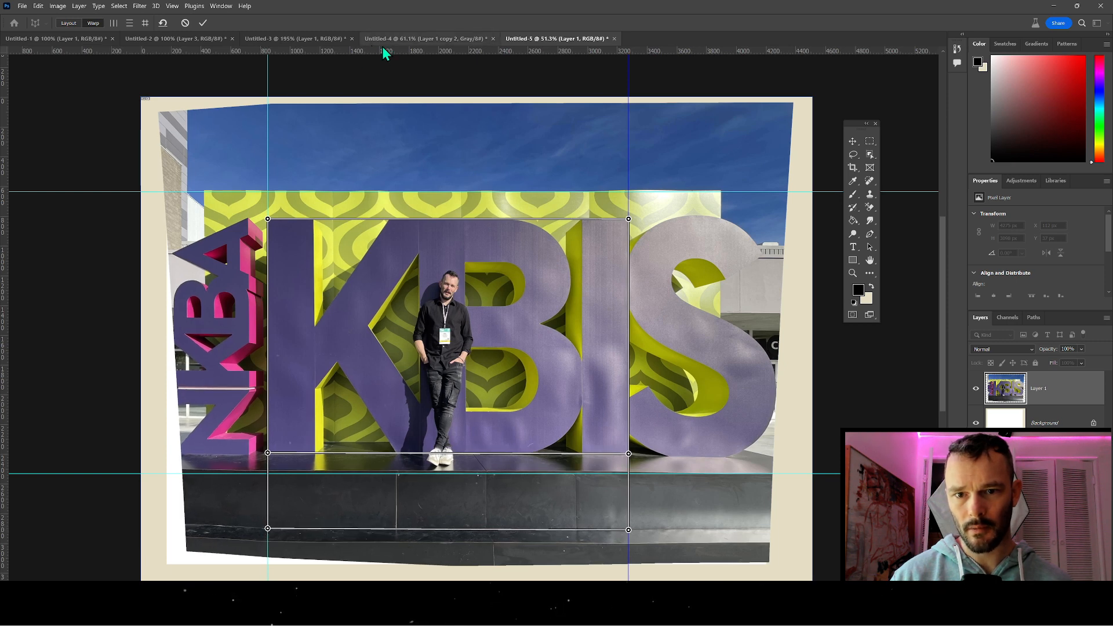
left_click_drag(387, 51, 401, 529)
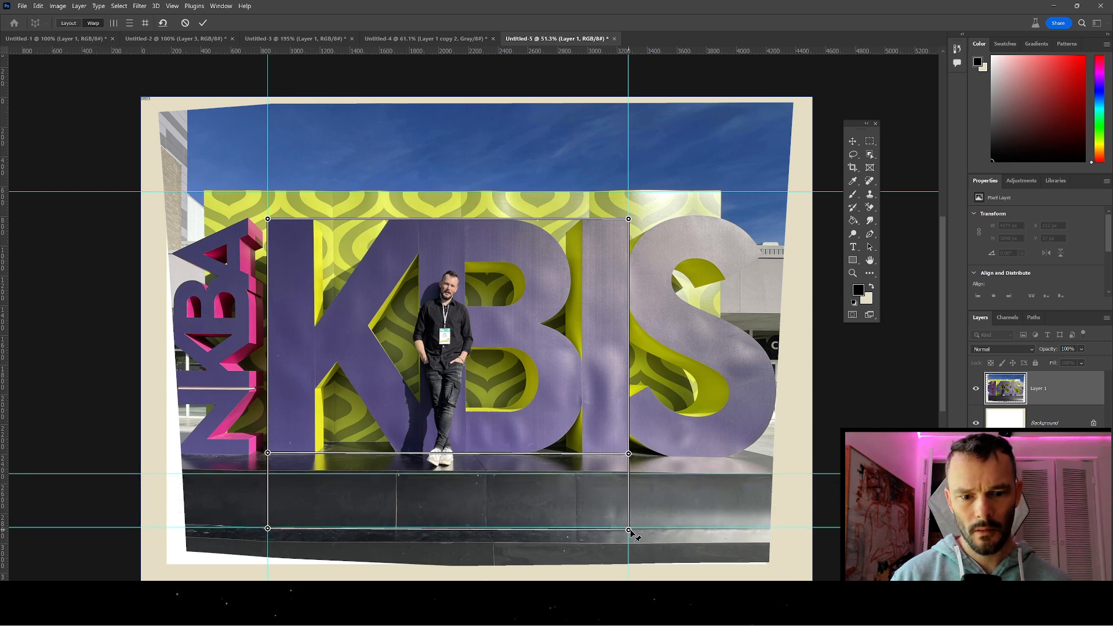
left_click_drag(629, 531, 630, 529)
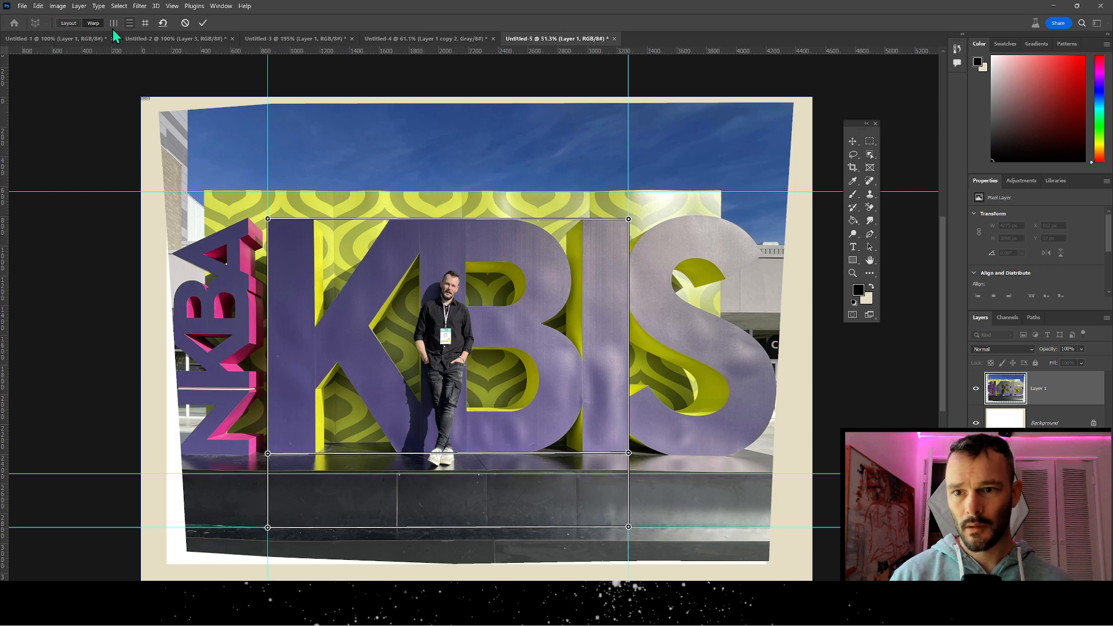
- Return to the layout stage and add a third plane on the base beneath the S, joined to the second plane
left_click(70, 24)
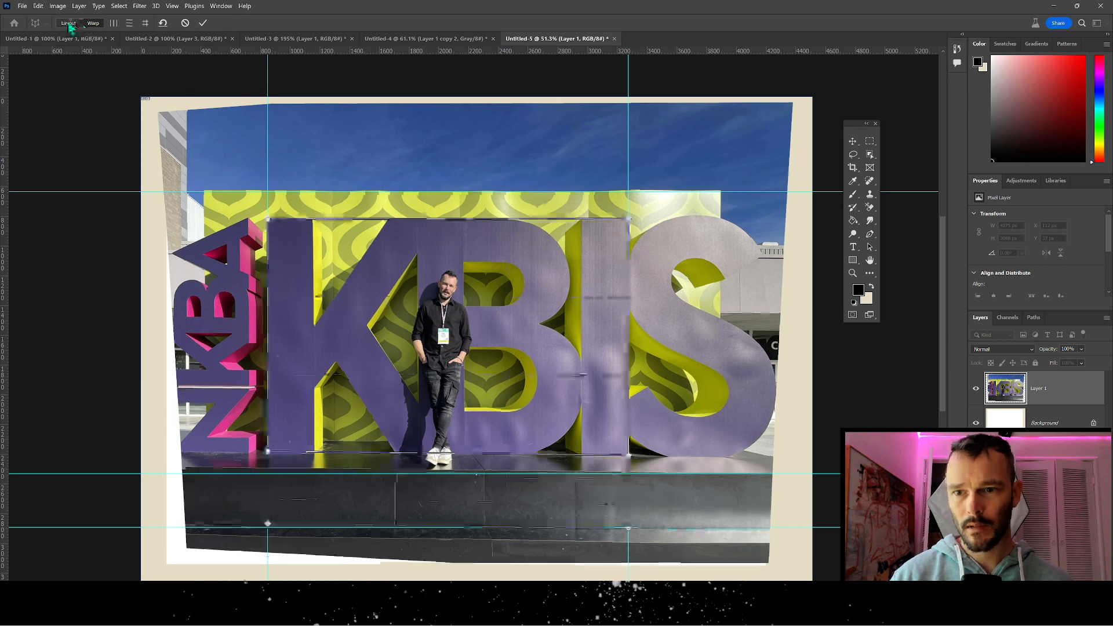
left_click(649, 474)
left_click_drag(649, 475, 629, 455)
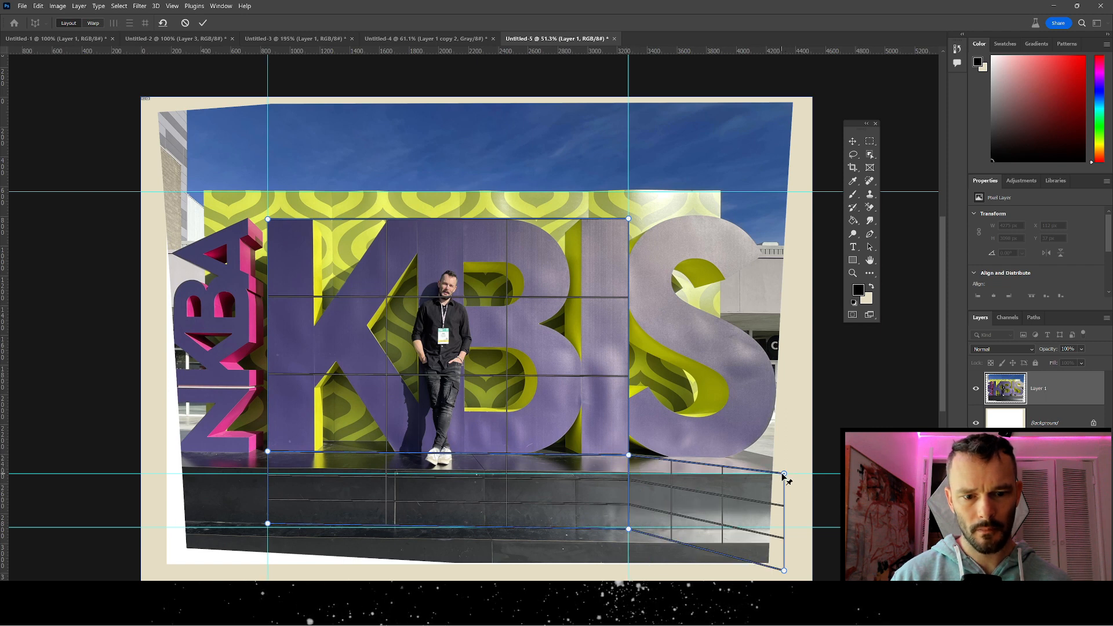
left_click_drag(784, 474, 774, 459)
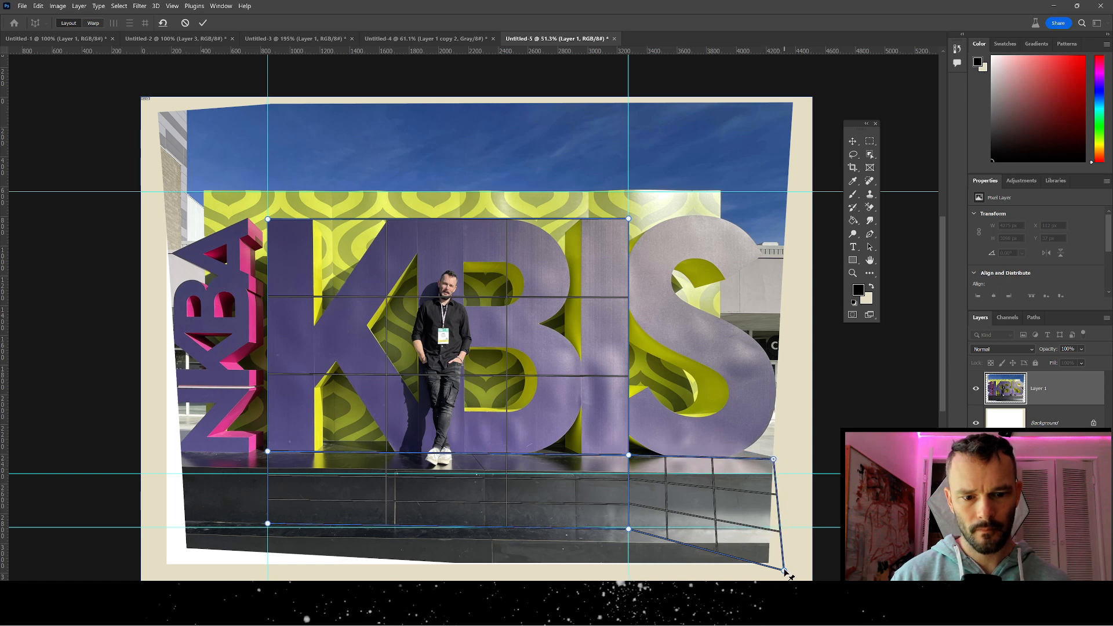
left_click_drag(785, 571, 771, 530)
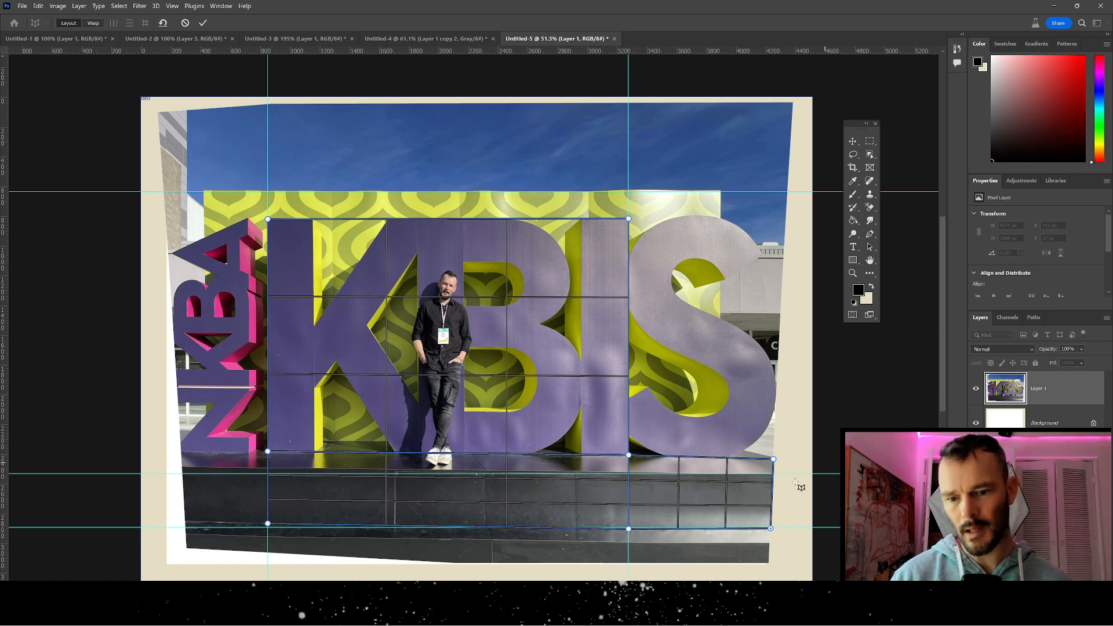
- Warp the base planes' corners level with the lower guide and the letters' bottom edge, and apply the Perspective Warp
left_click(93, 24)
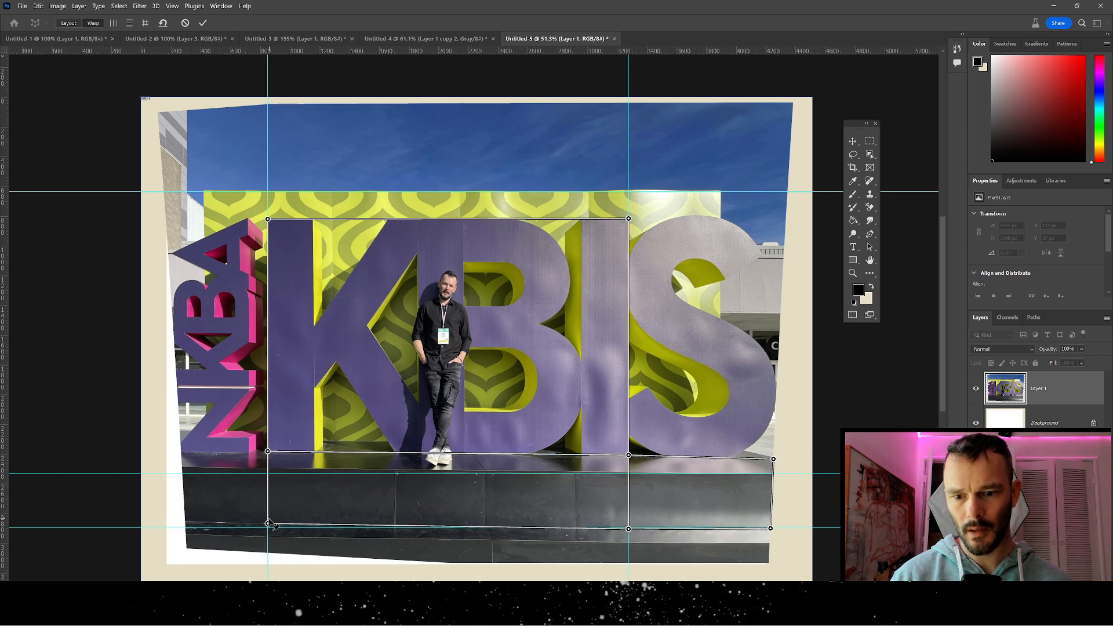
left_click_drag(272, 527, 272, 530)
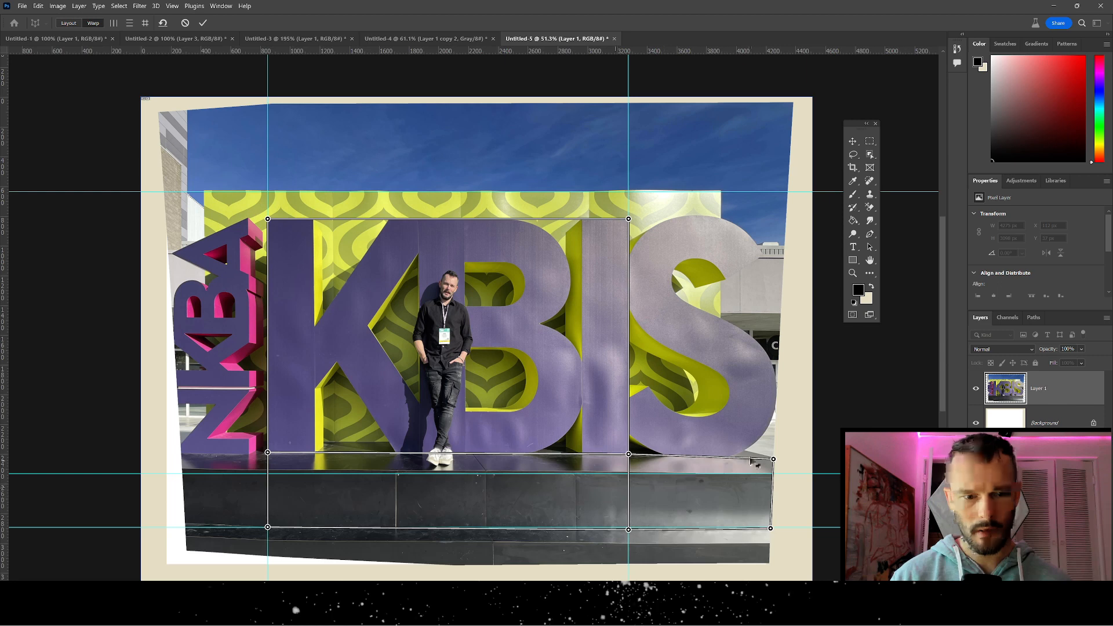
left_click_drag(775, 461, 775, 457)
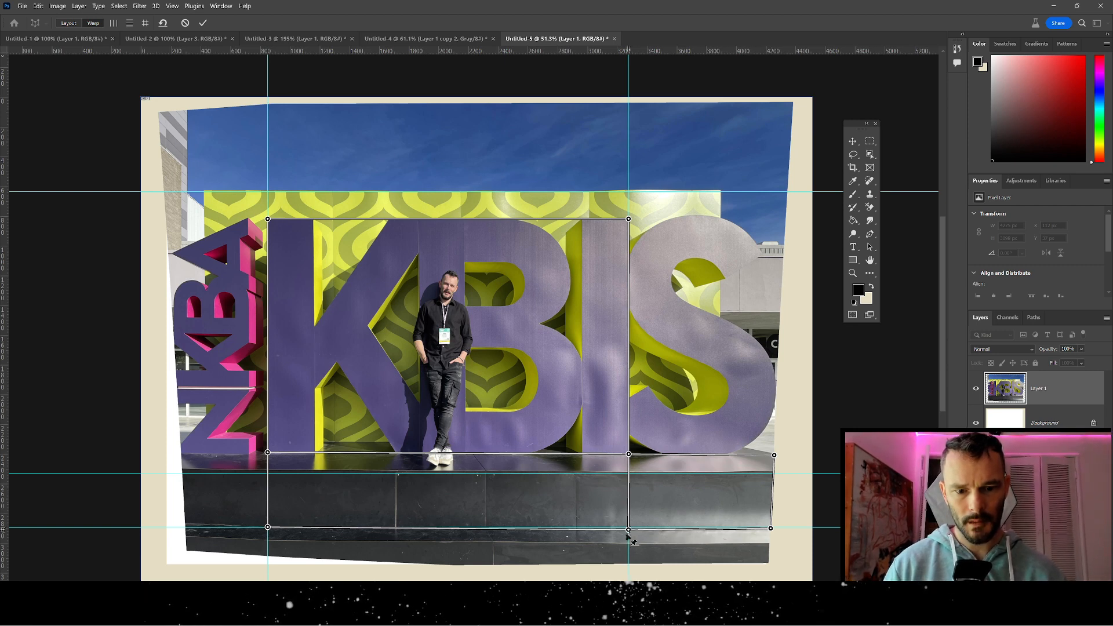
left_click_drag(626, 528, 631, 529)
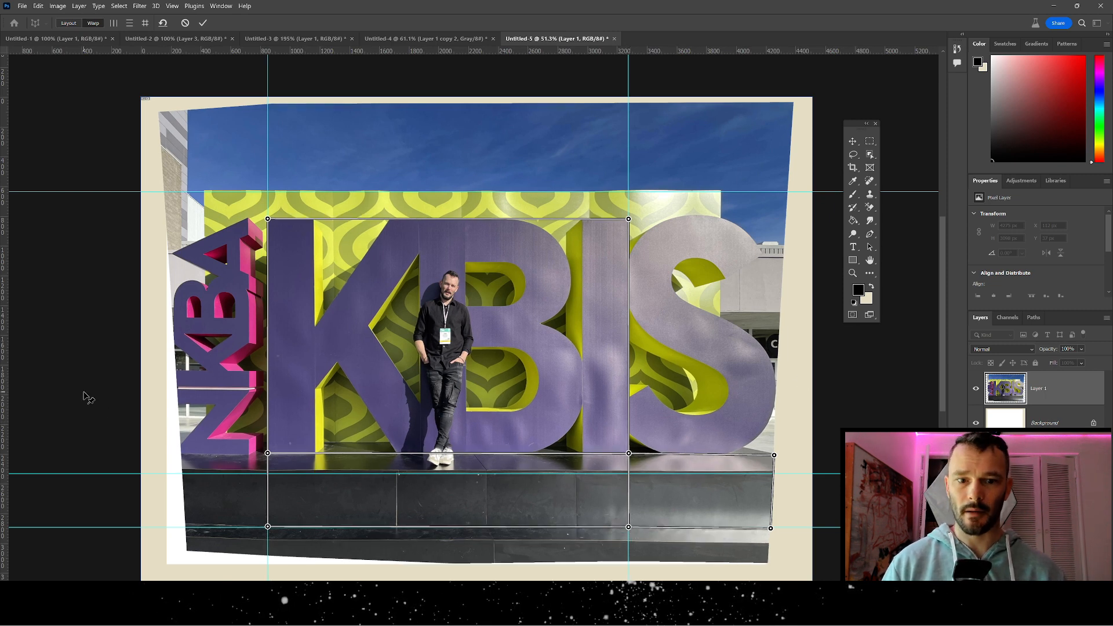
key("Return")
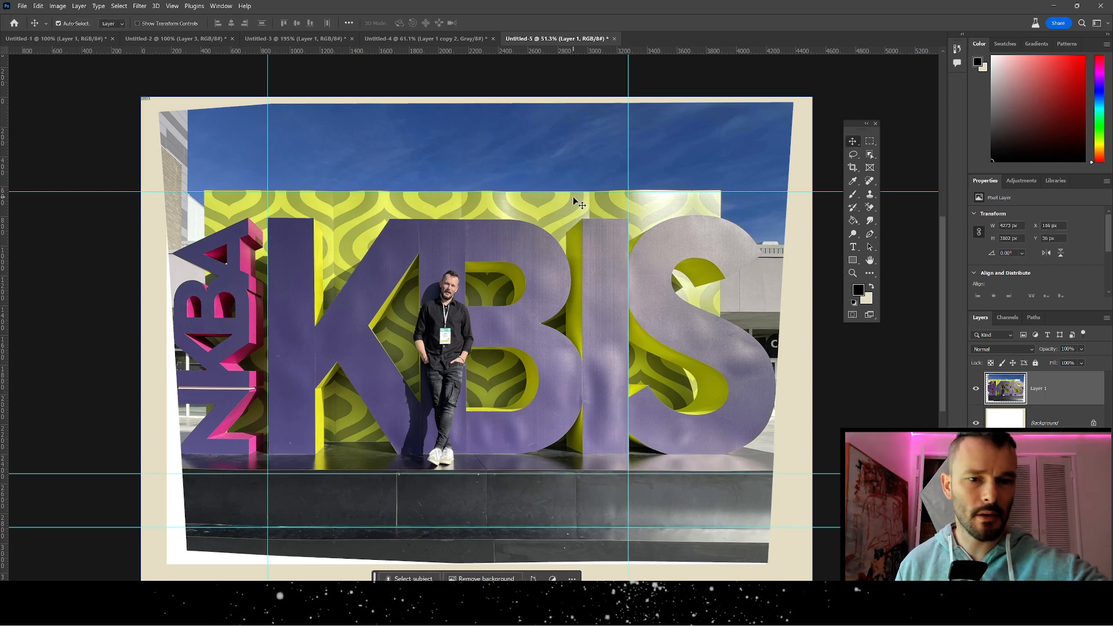
- Lasso the photo just inside its uneven edges, invert the selection, and fill the border area using Generative Fill without a prompt
left_click(853, 155)
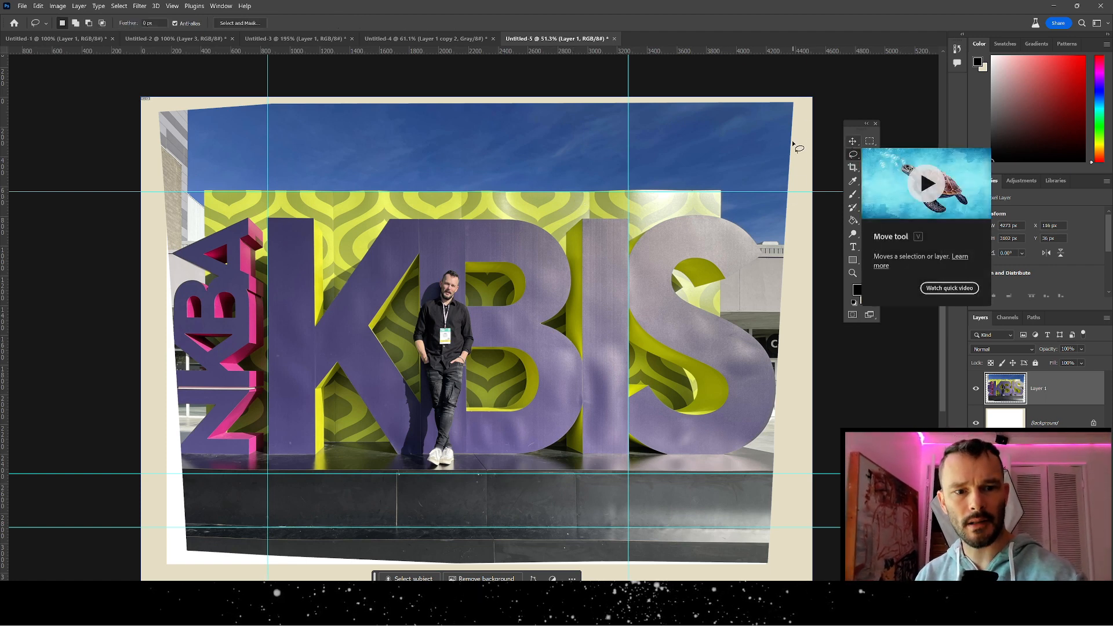
mouse_move(787, 123)
left_mouse_down()
mouse_move(774, 439)
mouse_move(752, 555)
mouse_move(195, 539)
mouse_move(167, 130)
mouse_move(229, 114)
mouse_move(780, 105)
mouse_move(791, 131)
mouse_move(781, 127)
left_mouse_up()
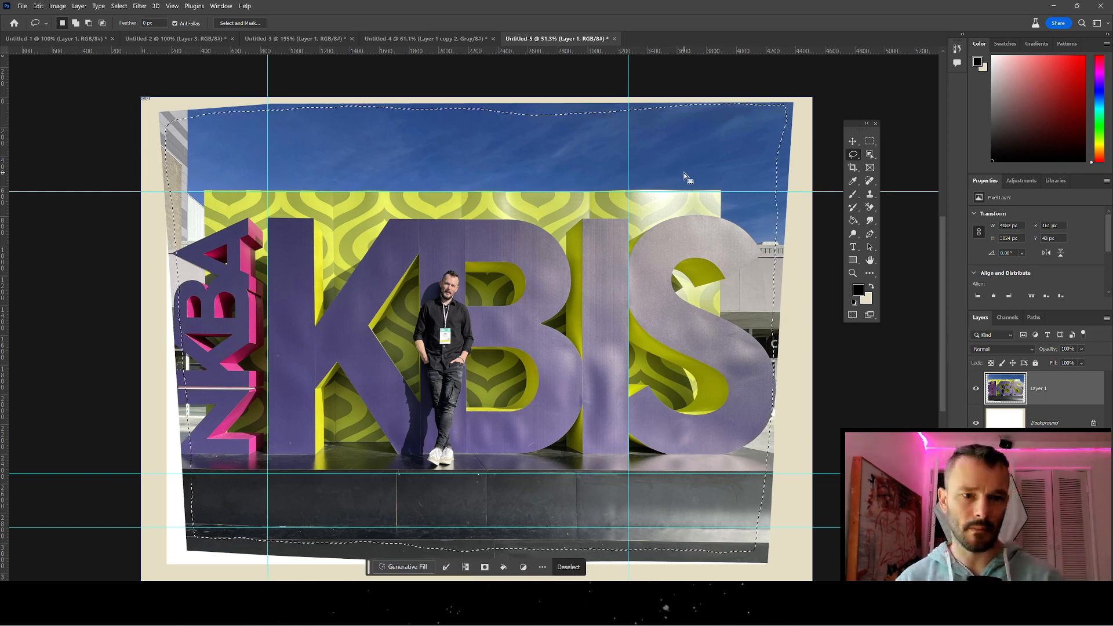
key("ctrl+i")
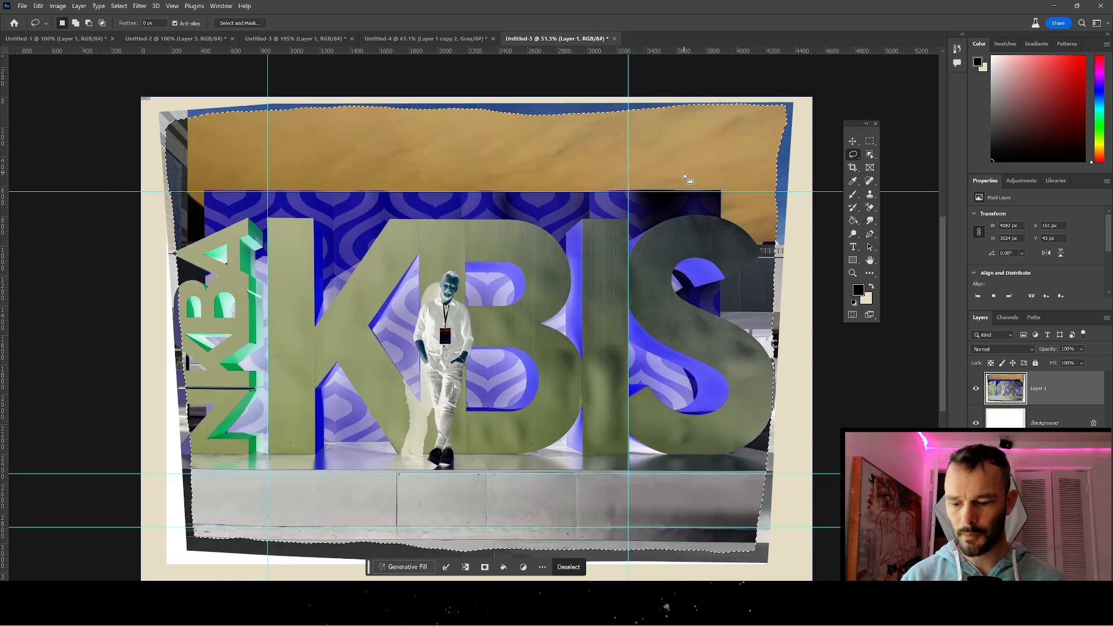
key("ctrl+z")
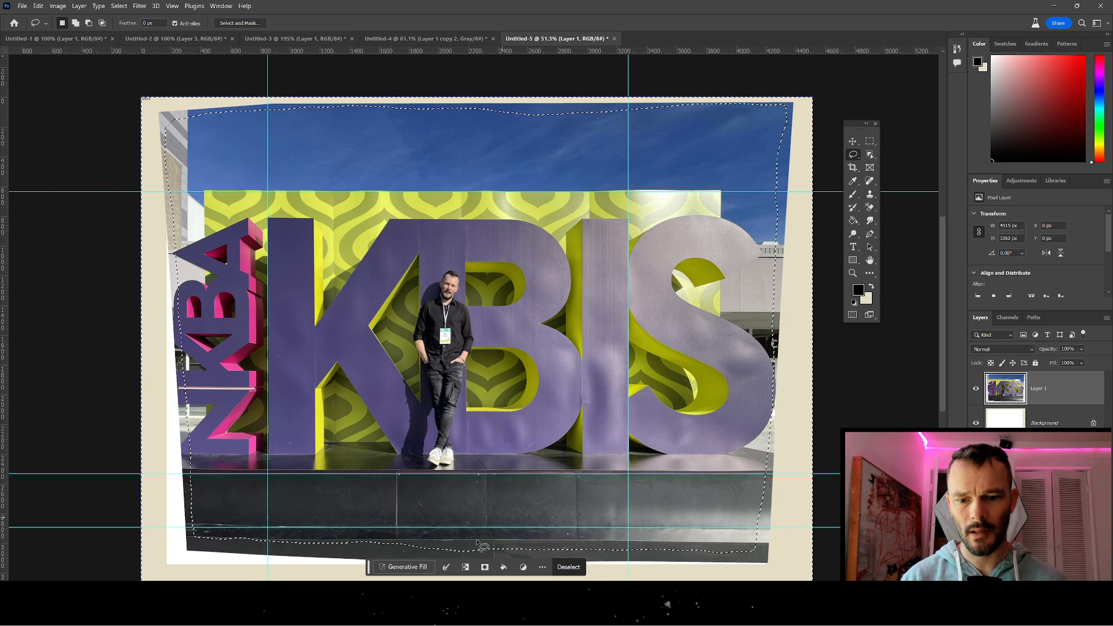
left_click(406, 567)
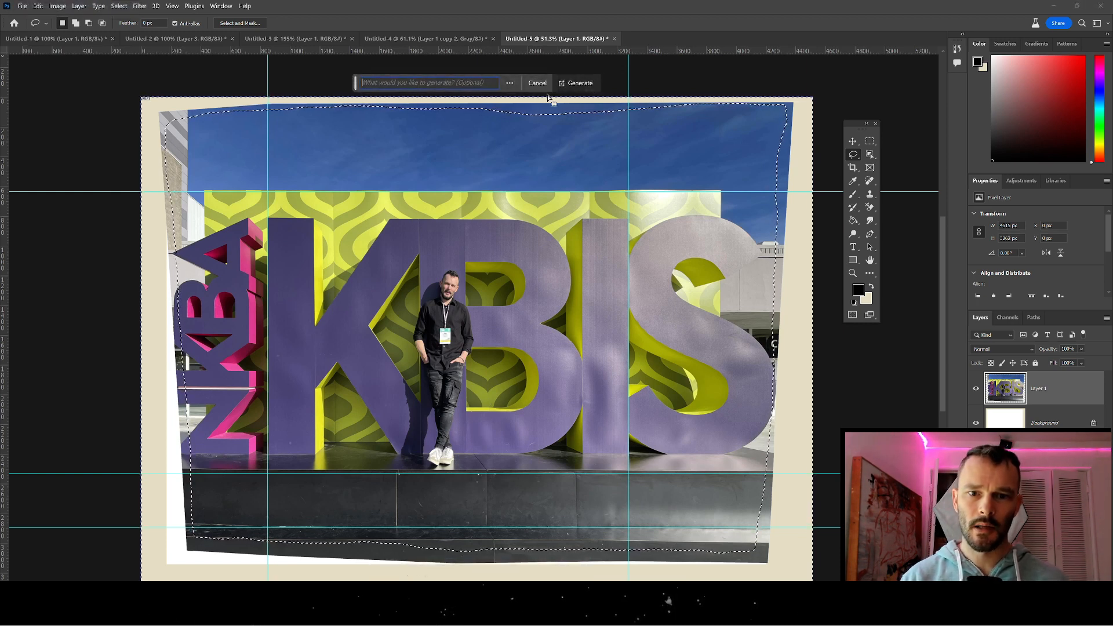
left_click(591, 84)
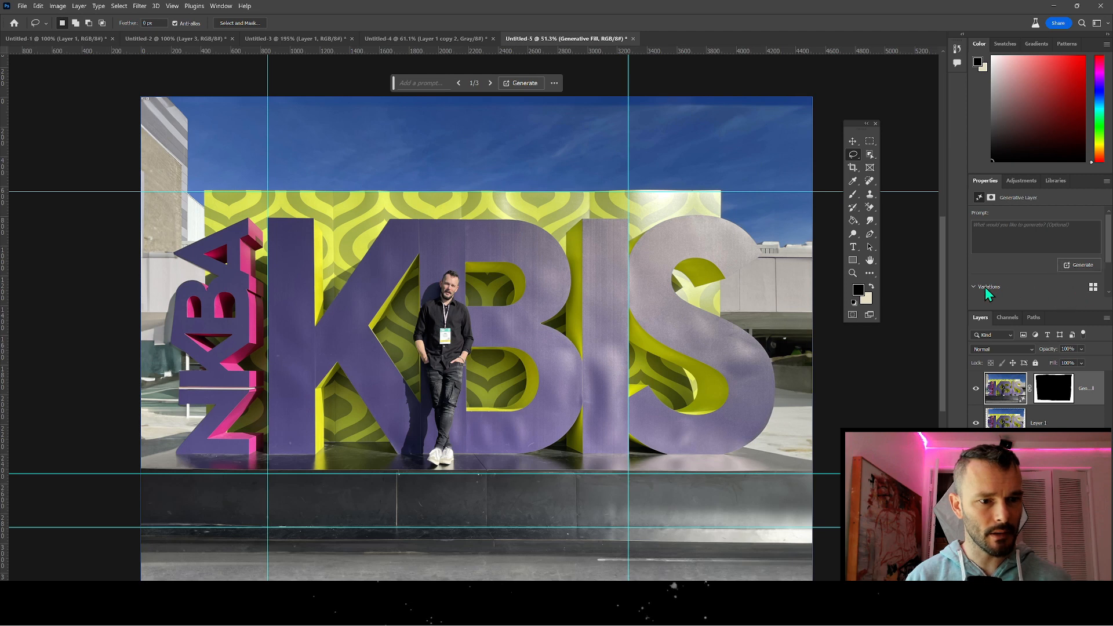
- Compare the three Generative Fill variations and return to the first one
left_click_drag(1009, 311, 1012, 423)
left_click(1041, 326)
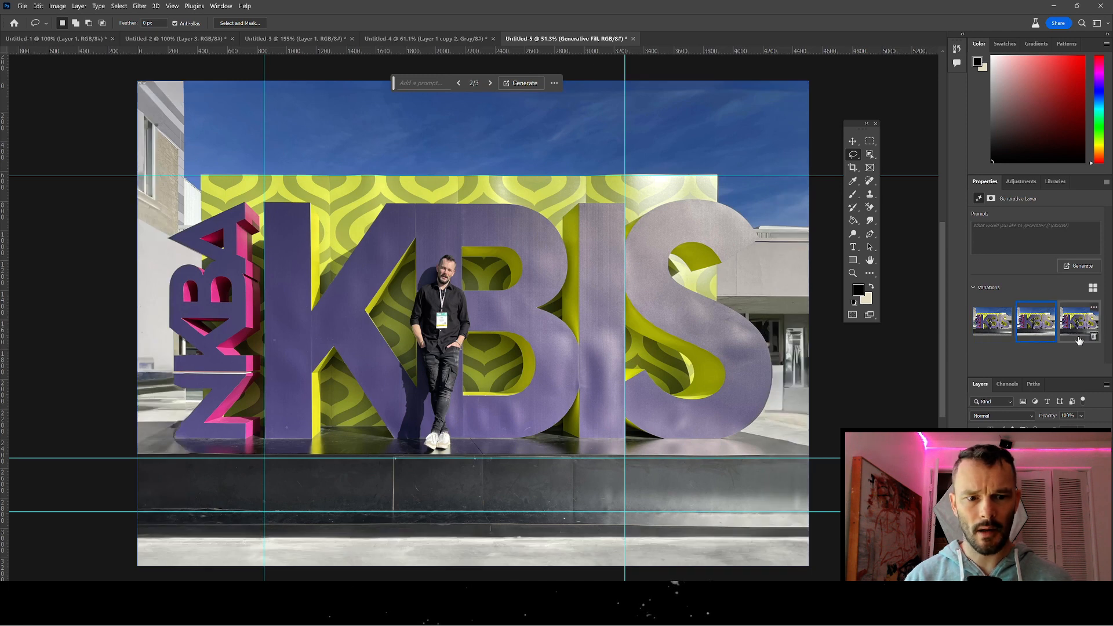
left_click(1001, 327)
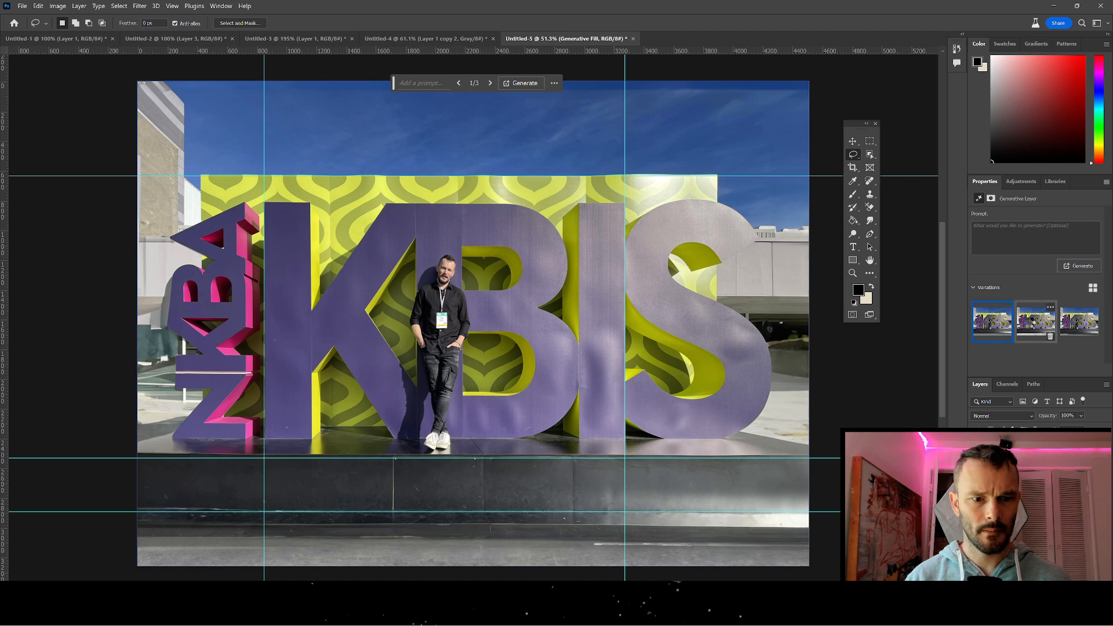
left_click(1030, 322)
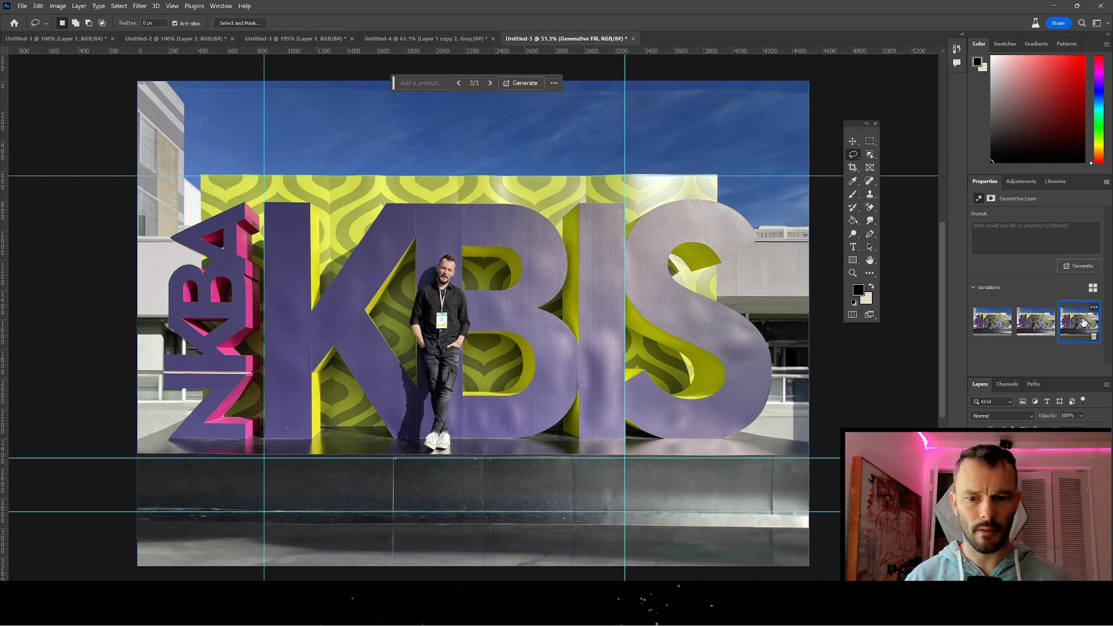
left_click(1036, 322)
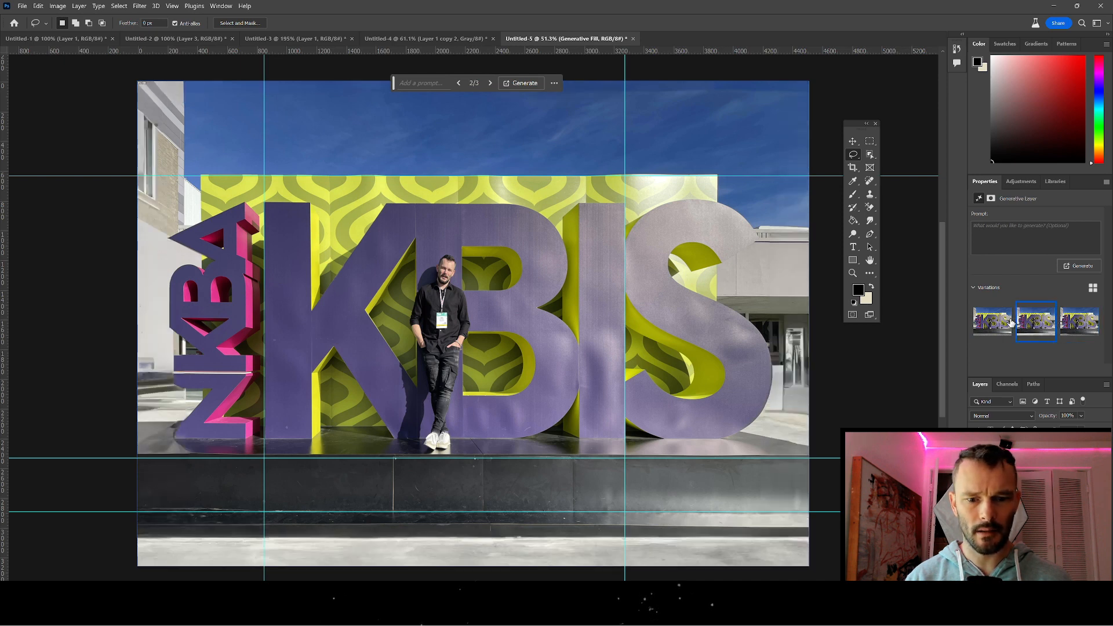
left_click(989, 323)
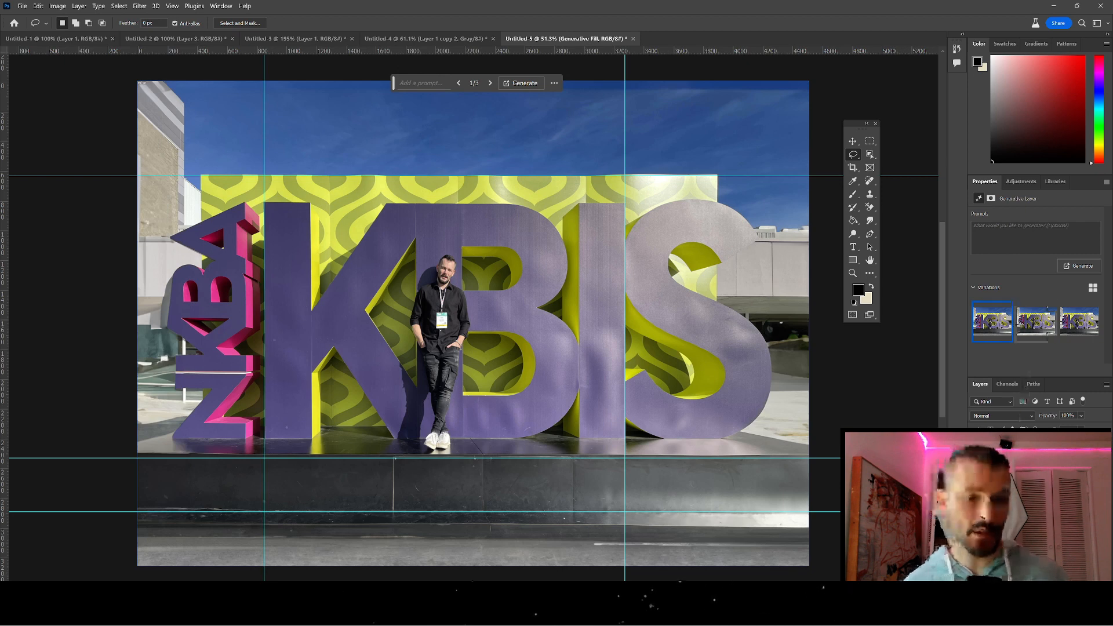
- Duplicate the generative layer twice, setting the upper copy to the second variation and the lower copy to the third
key("ctrl+j")
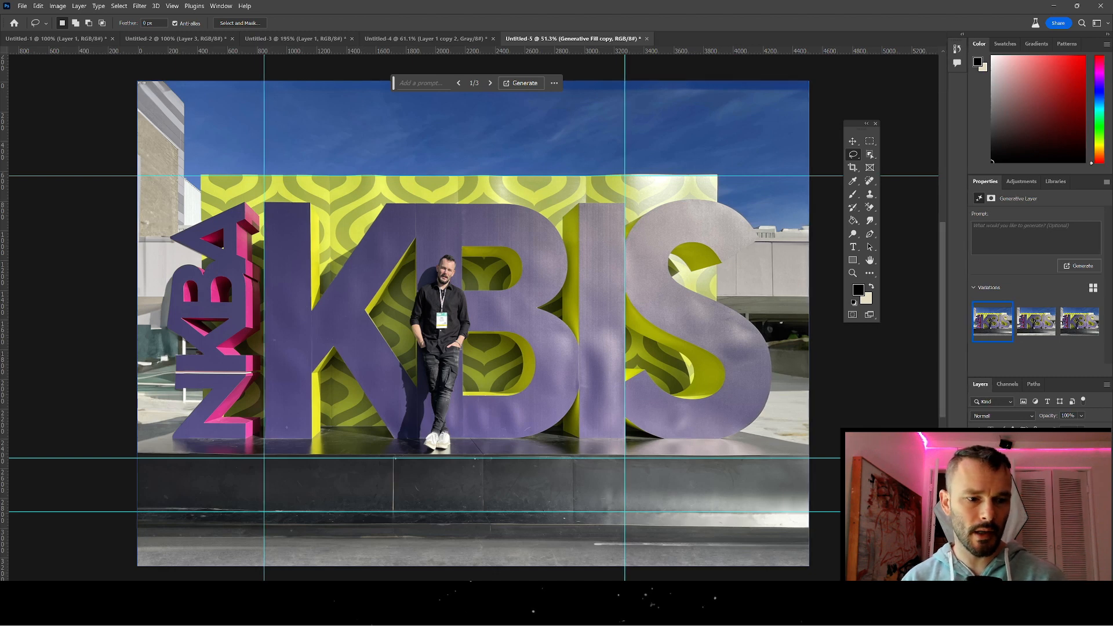
key("ctrl+j")
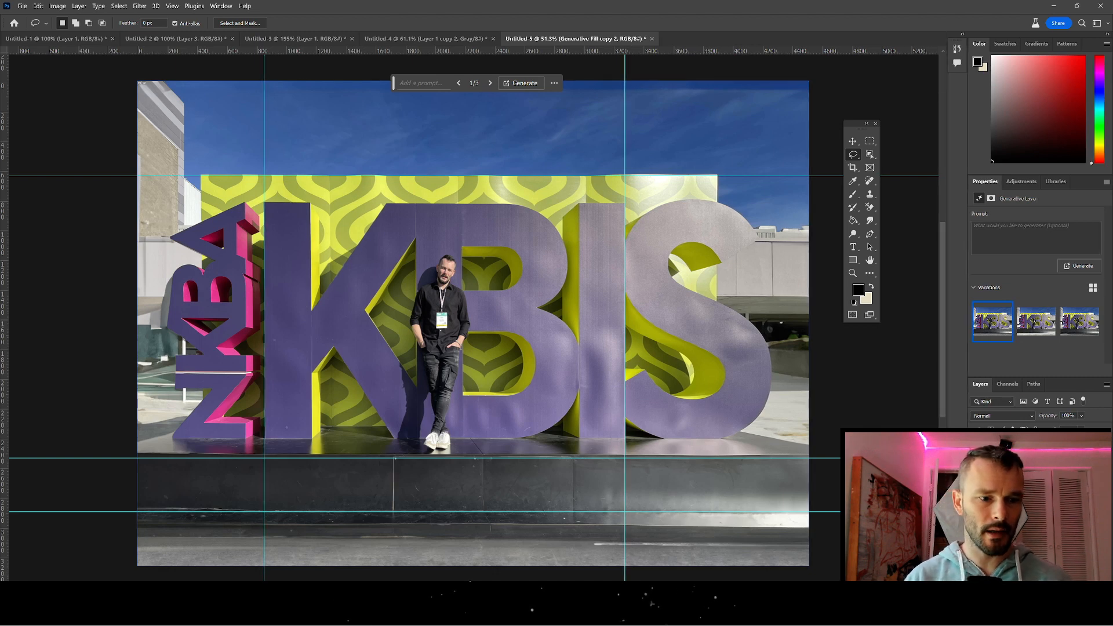
left_click(1036, 322)
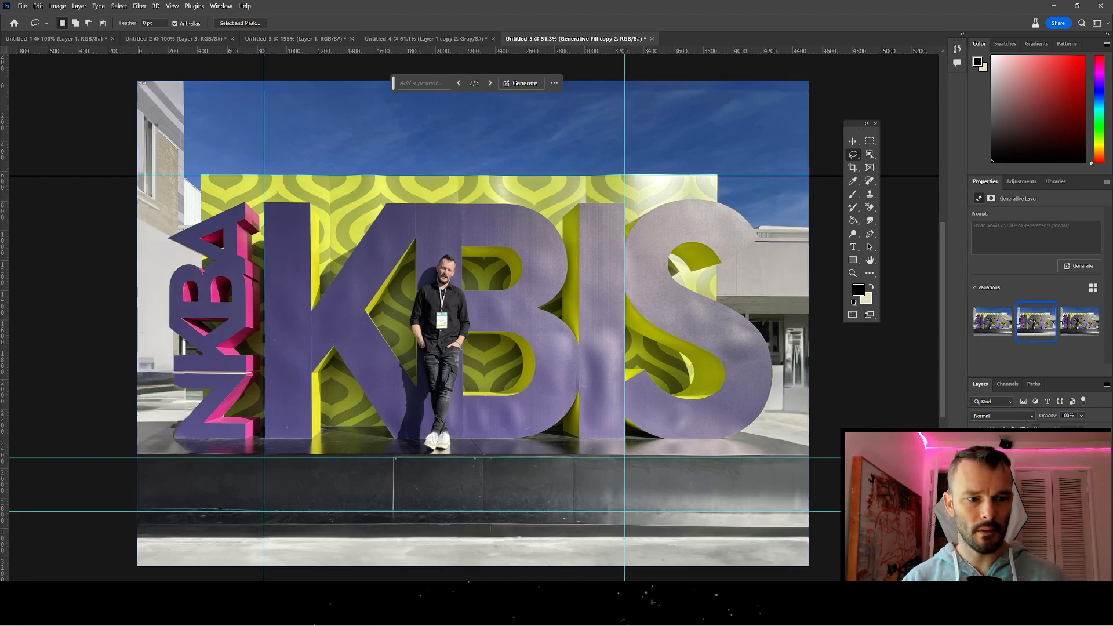
left_click(1072, 324)
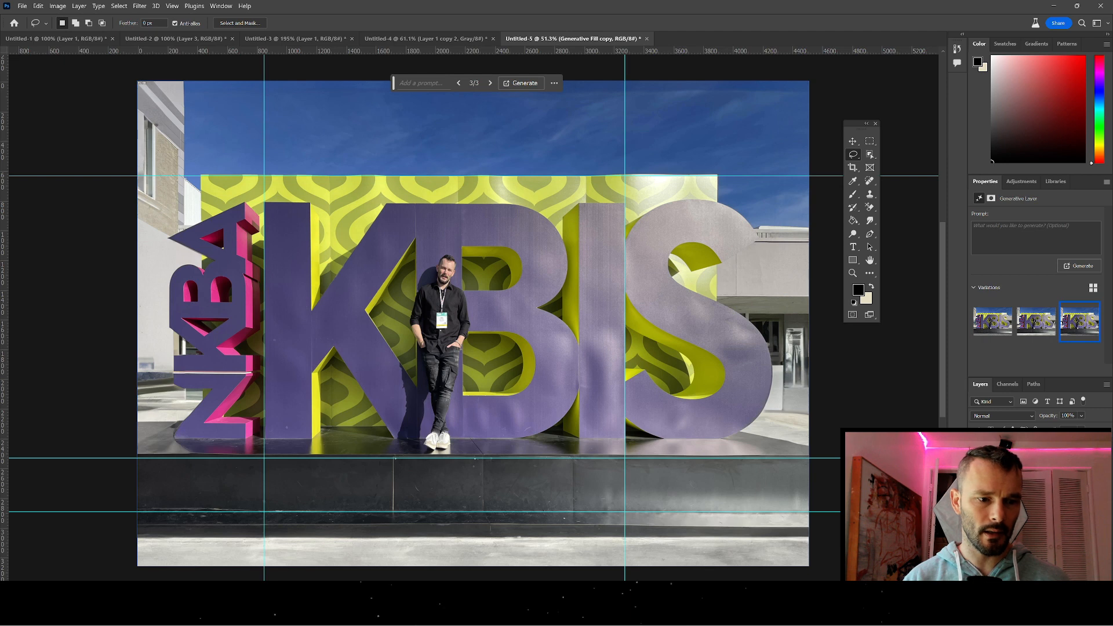
- Paint black at 100% opacity on the third-variation layer's mask along the ground, exposing the first variation's pavement beneath the base
left_click(1016, 452)
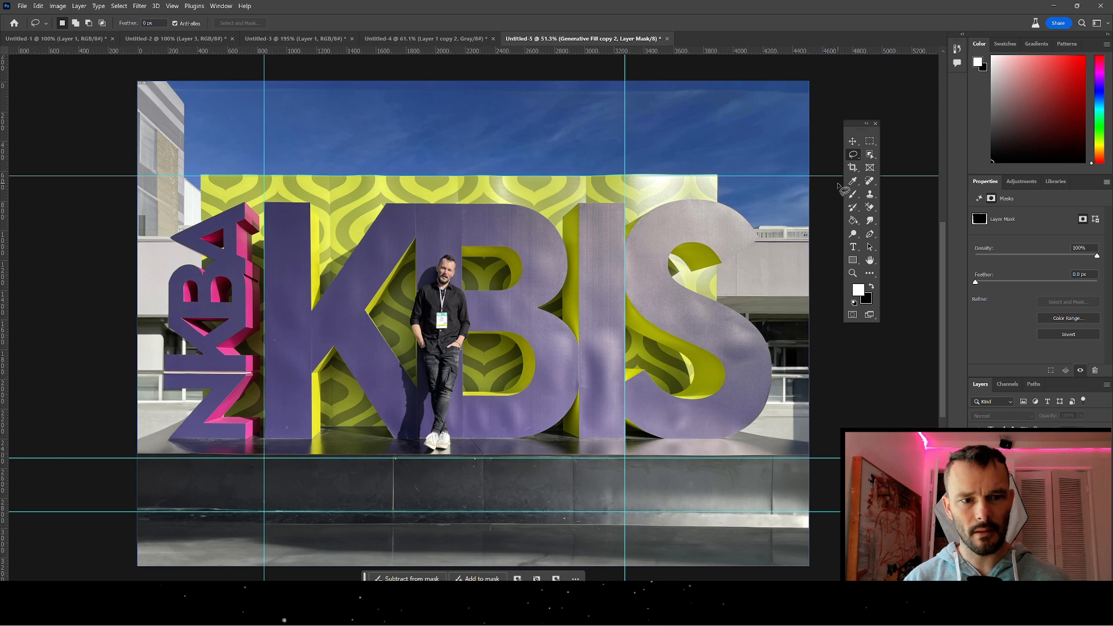
left_click(853, 195)
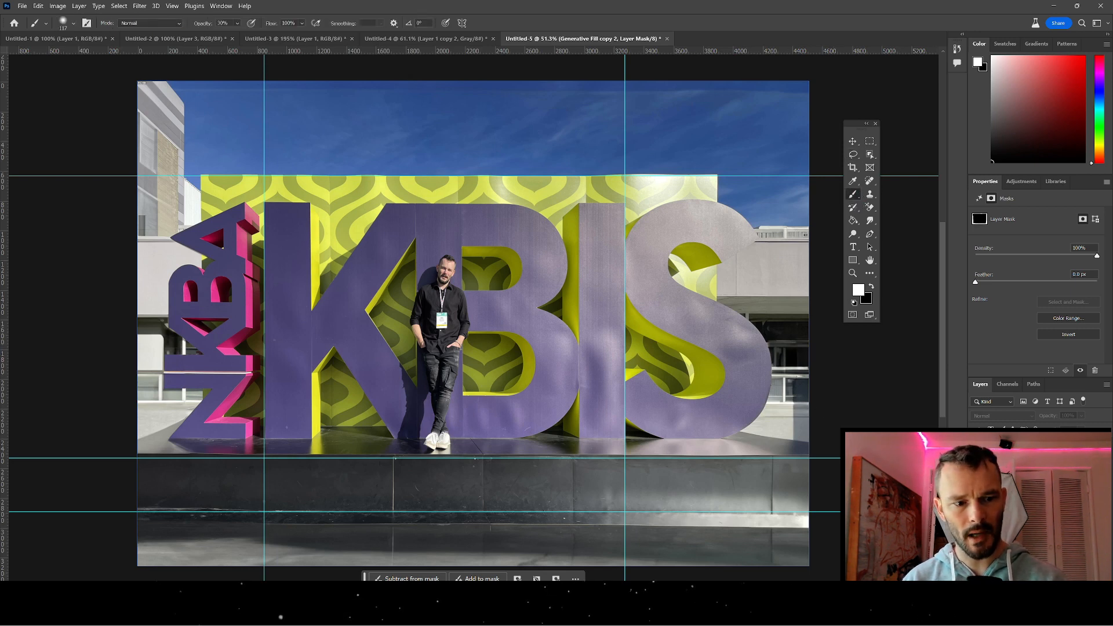
key("alt+bracketleft")
left_click_drag(742, 545, 812, 540)
key("0")
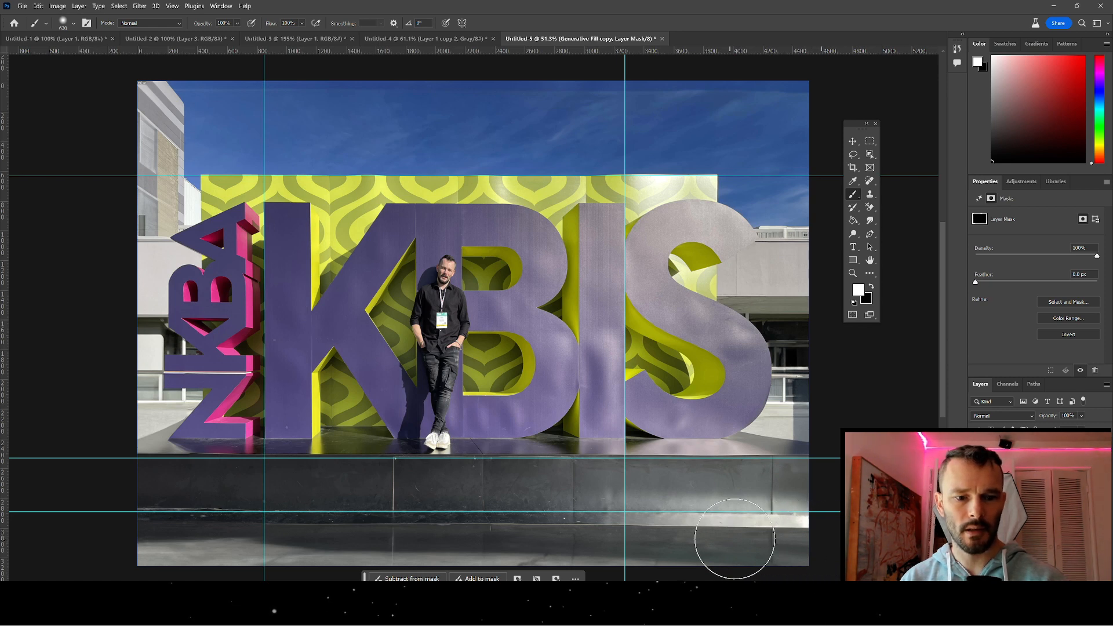
key("x")
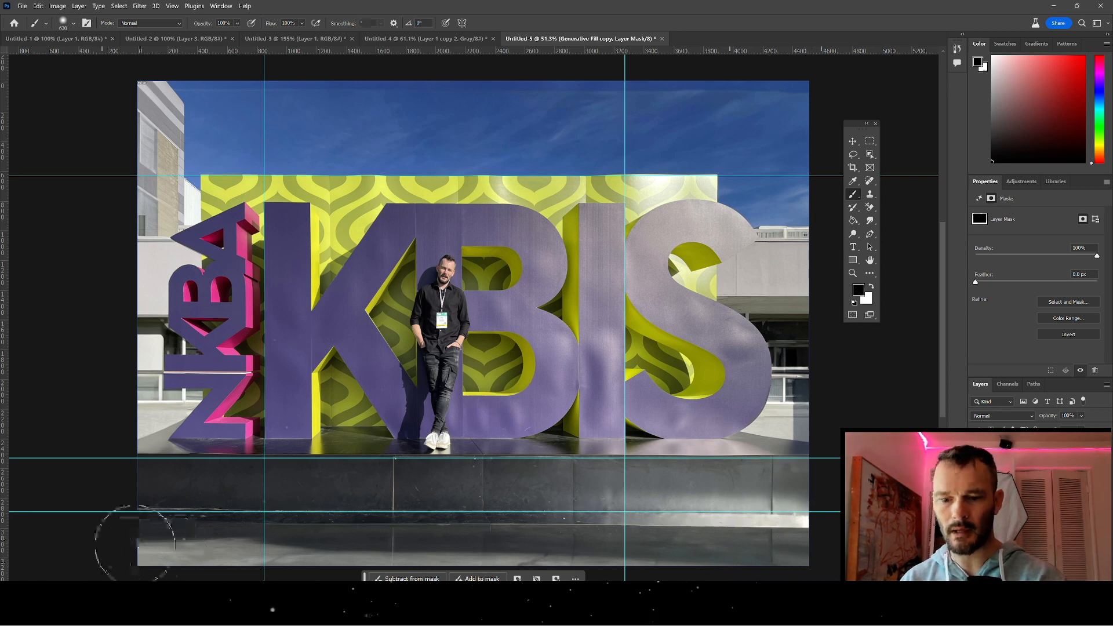
left_click_drag(371, 548, 771, 538)
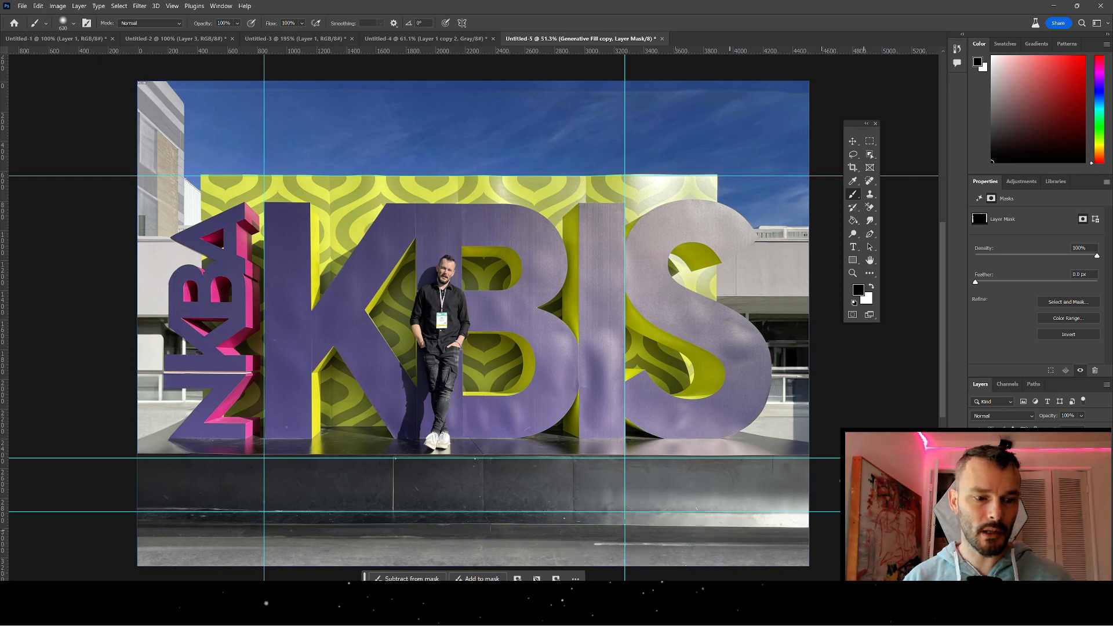
- Toggle the masked third-variation layer's visibility to compare its surroundings with the first variation
key("ctrl+comma")
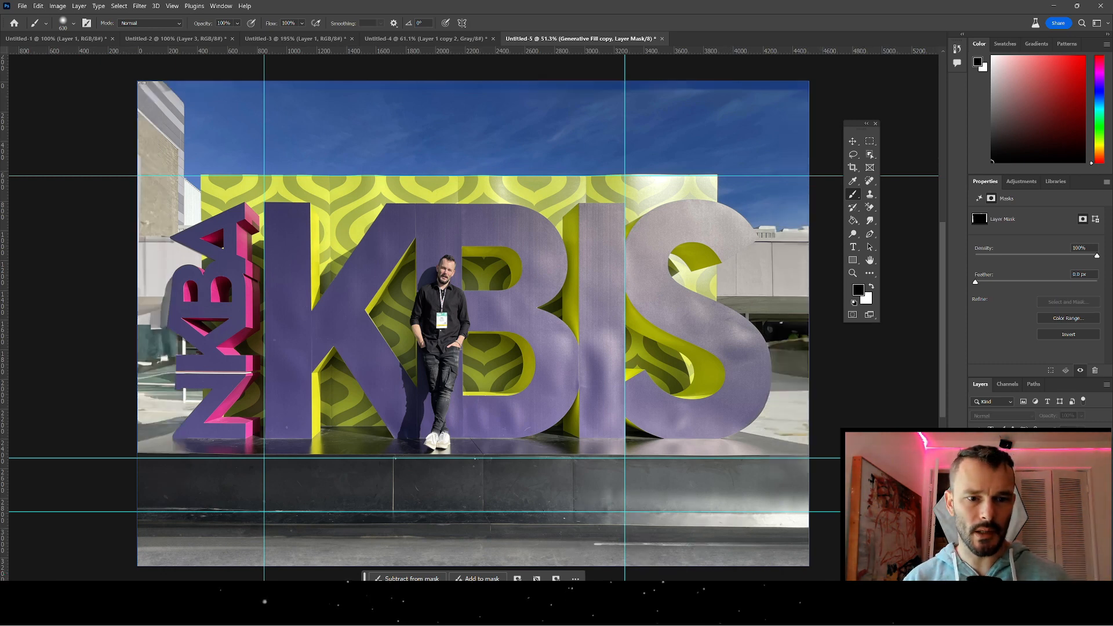
key("ctrl+comma")
key("ctrl+comma")
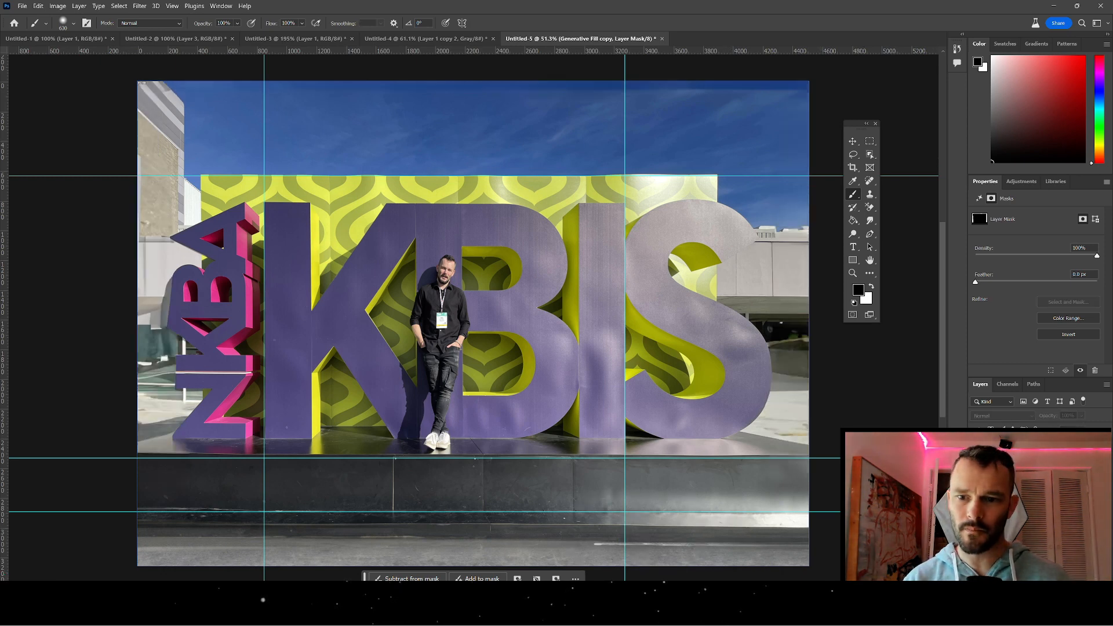
key("ctrl+comma")
key("ctrl+comma")
key("ctrl+comma")
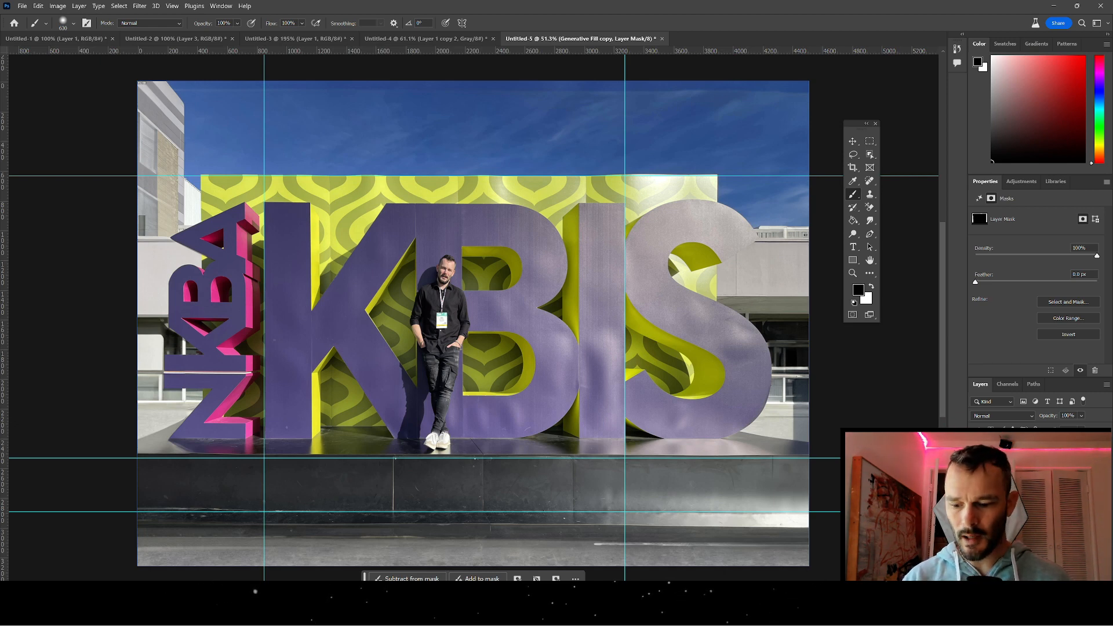
- Group the first-variation and third-variation generative layers and merge the group into a single pixel layer
left_click(1032, 481)
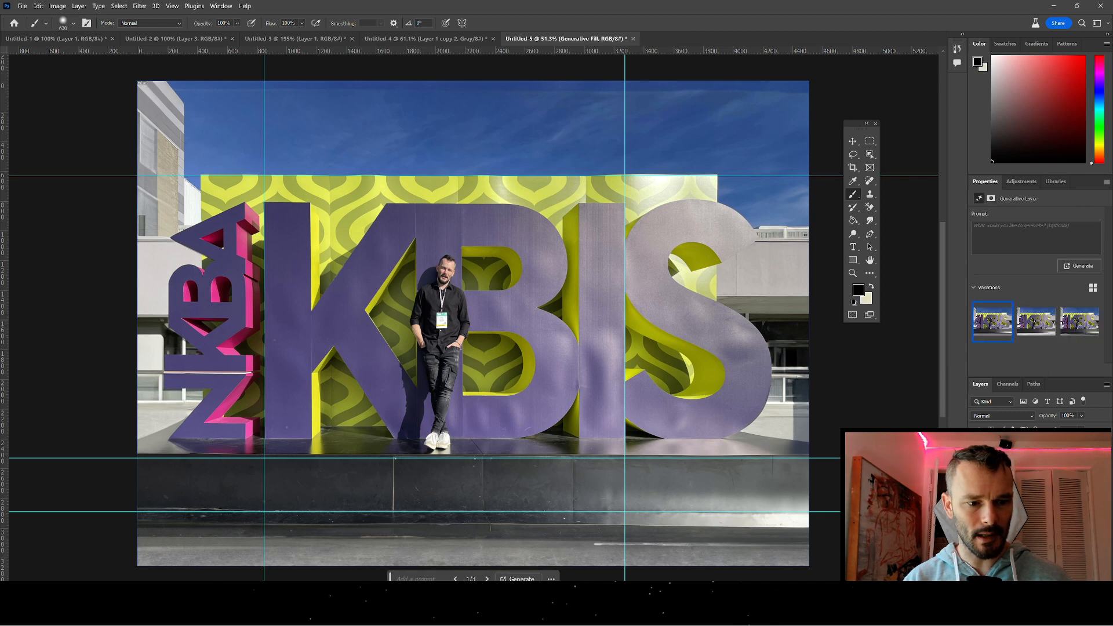
left_click(1032, 510, "shift")
key("ctrl+g")
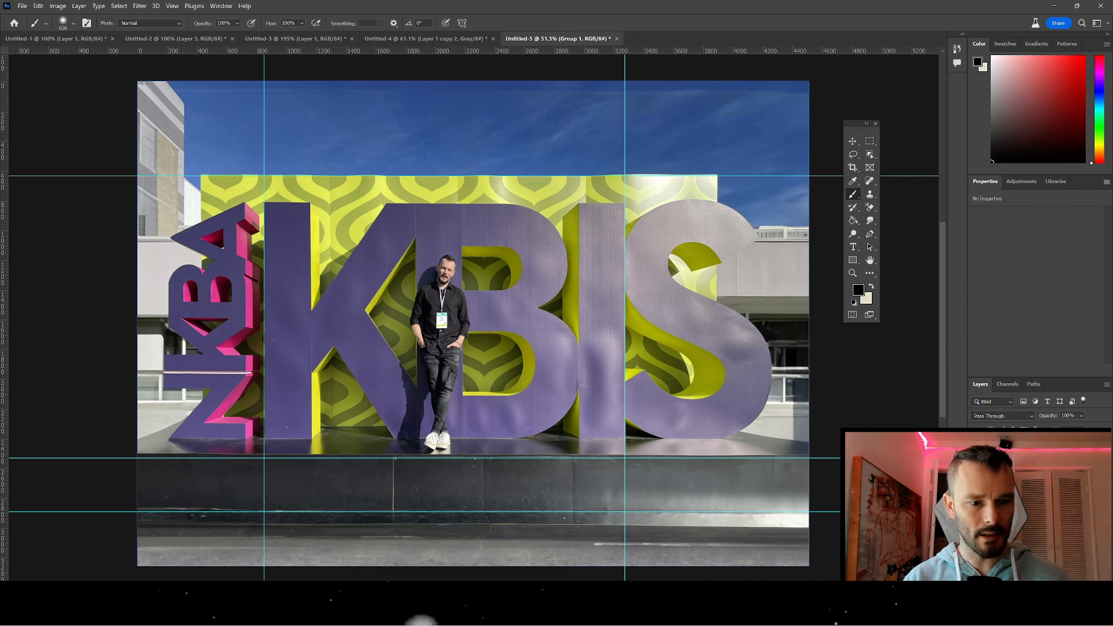
right_click(978, 479)
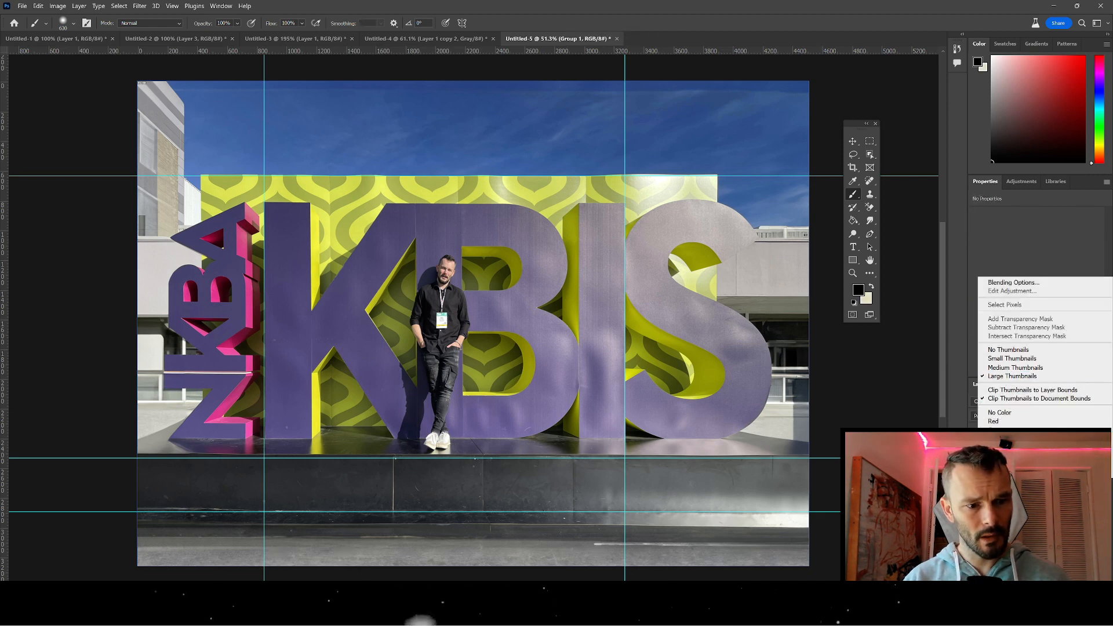
left_click(1003, 479)
right_click(1002, 479)
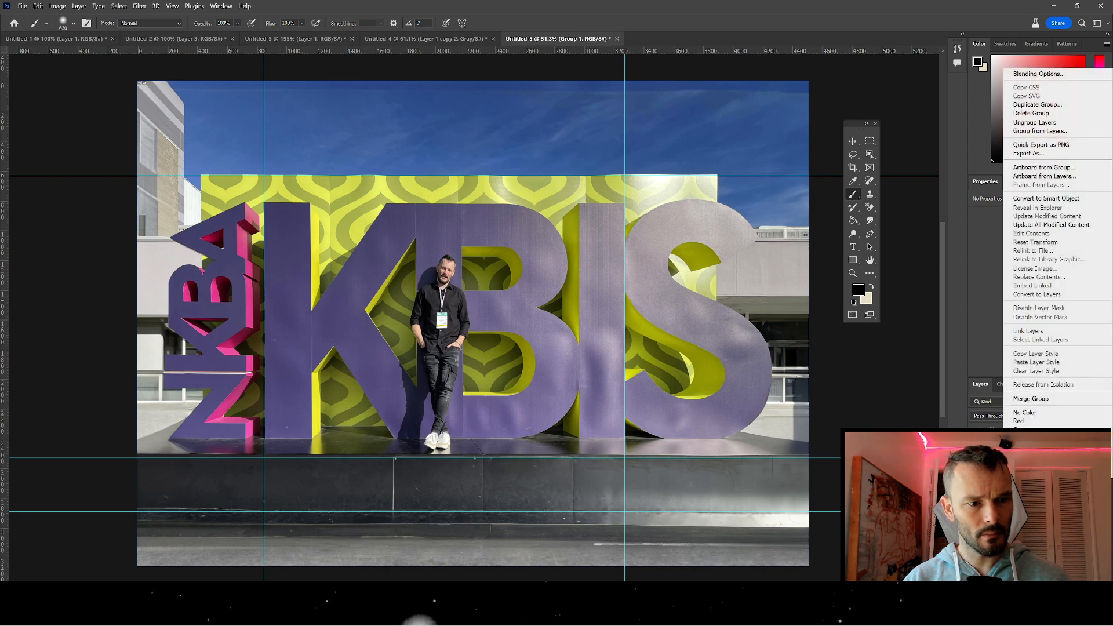
left_click(1042, 399)
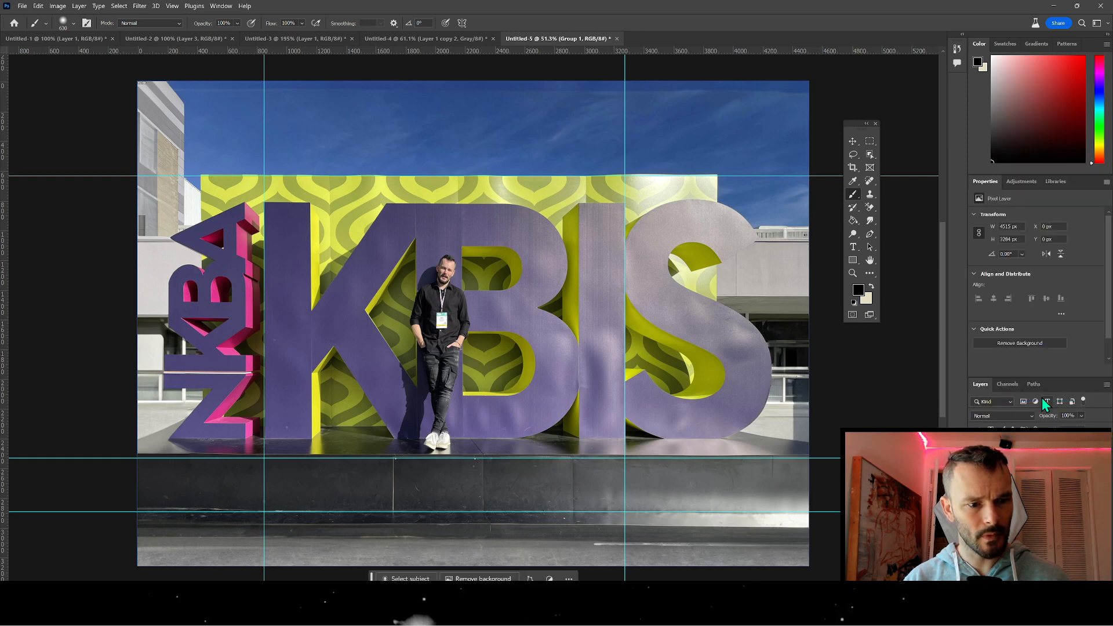
- Remove the unused second-variation copy along with its layer mask
left_click(1003, 502)
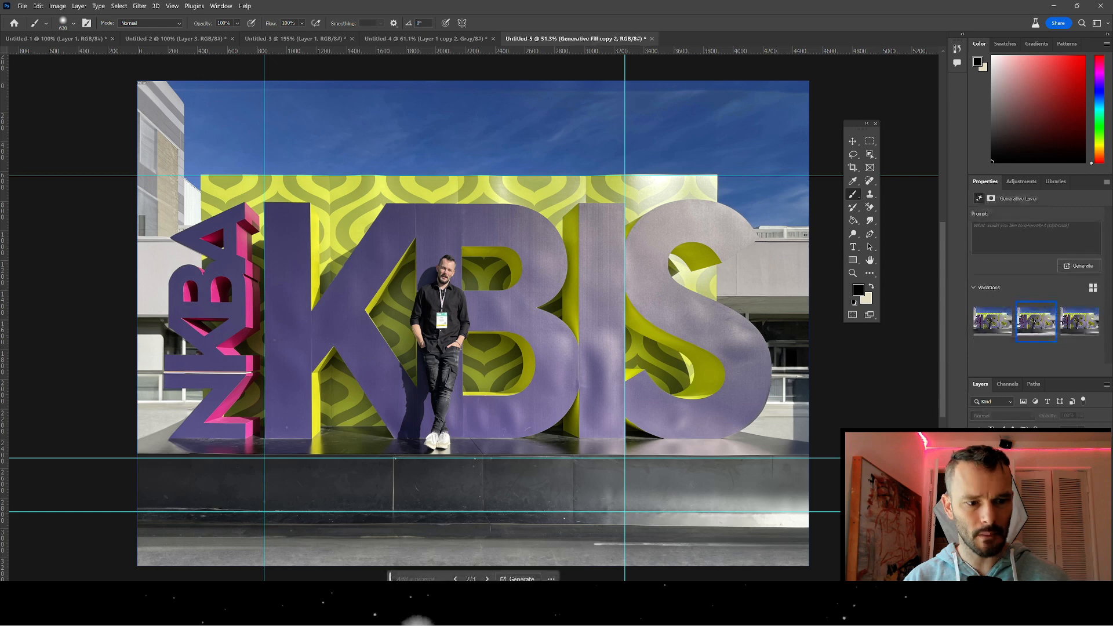
left_click(1029, 502)
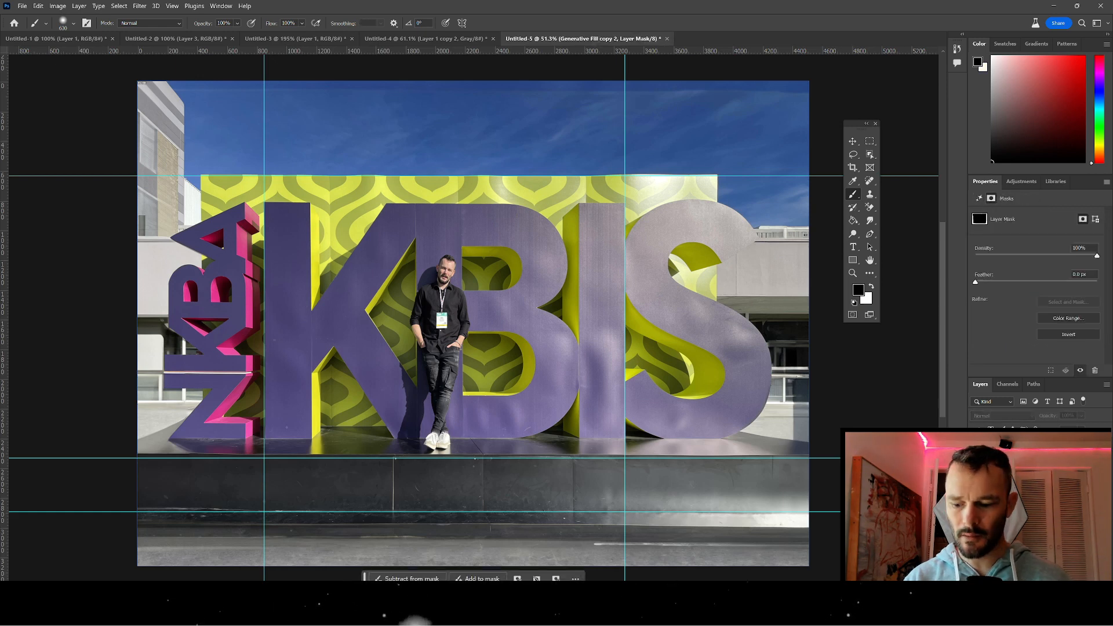
left_click(1003, 503)
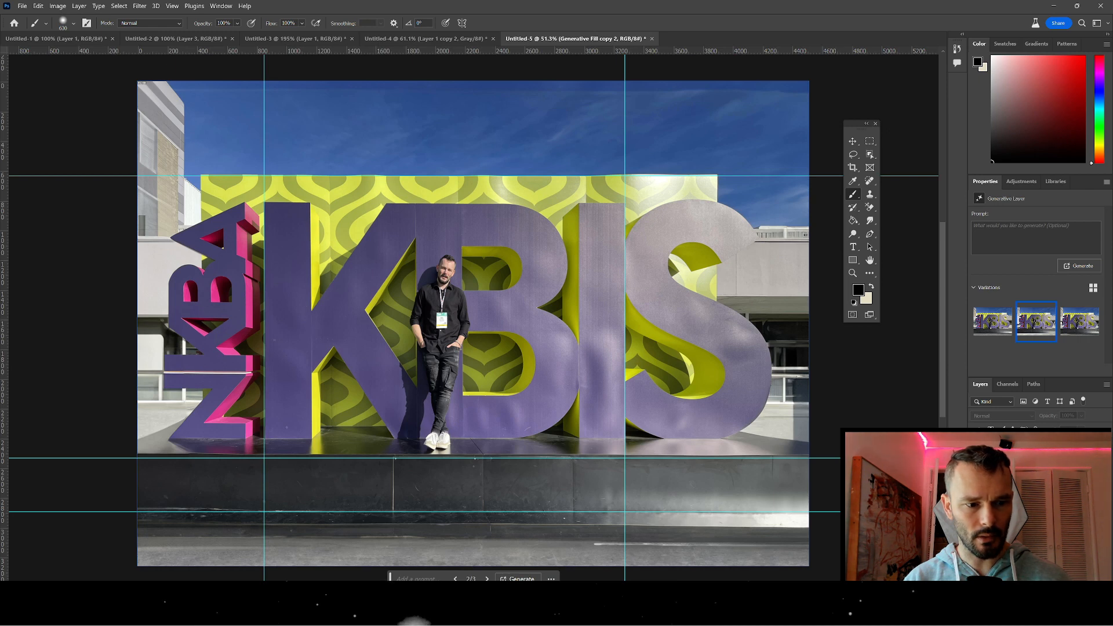
key("ctrl+e")
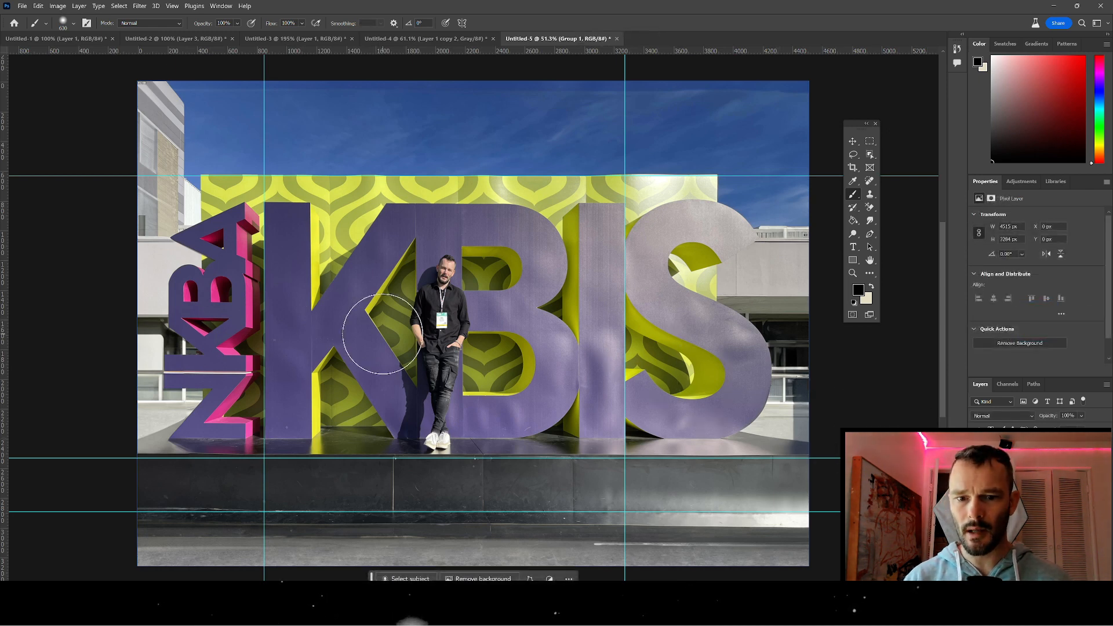
- Lasso the man's lanyard and name badge and remove them with Generative Fill, leaving the prompt empty
scroll(403, 287, "up", 1)
scroll(403, 287, "up", 8)
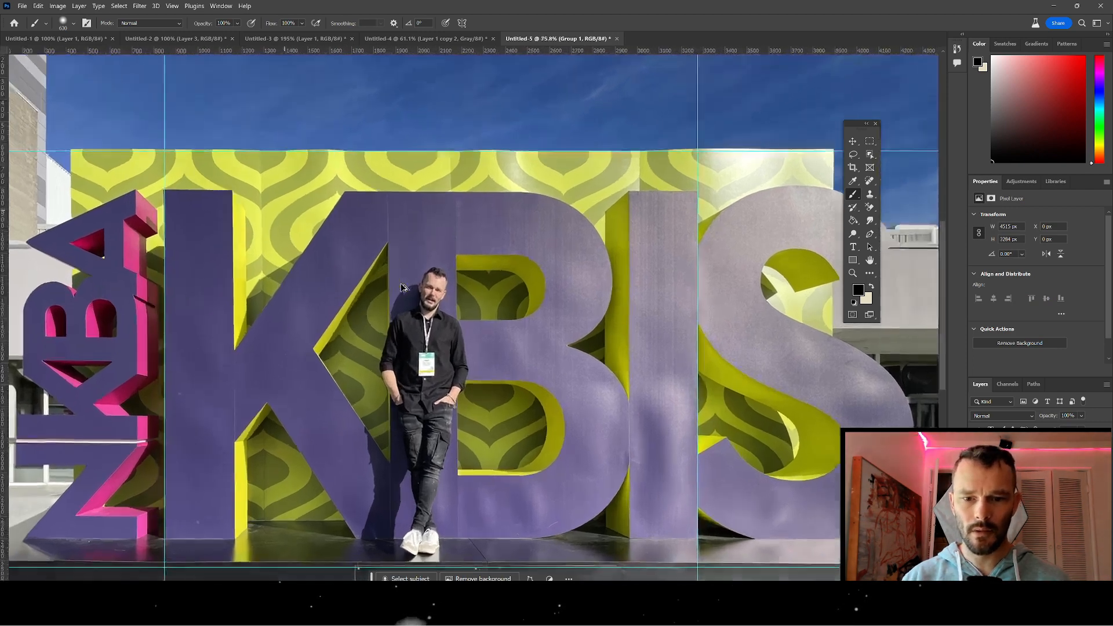
scroll(493, 243, "up", 5)
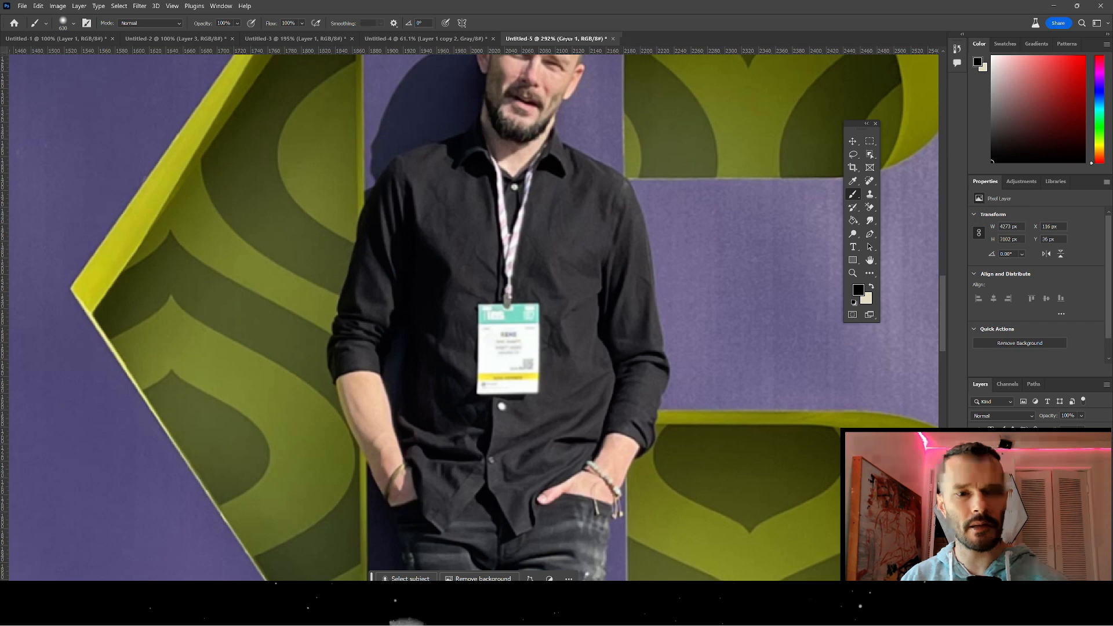
left_click(852, 155)
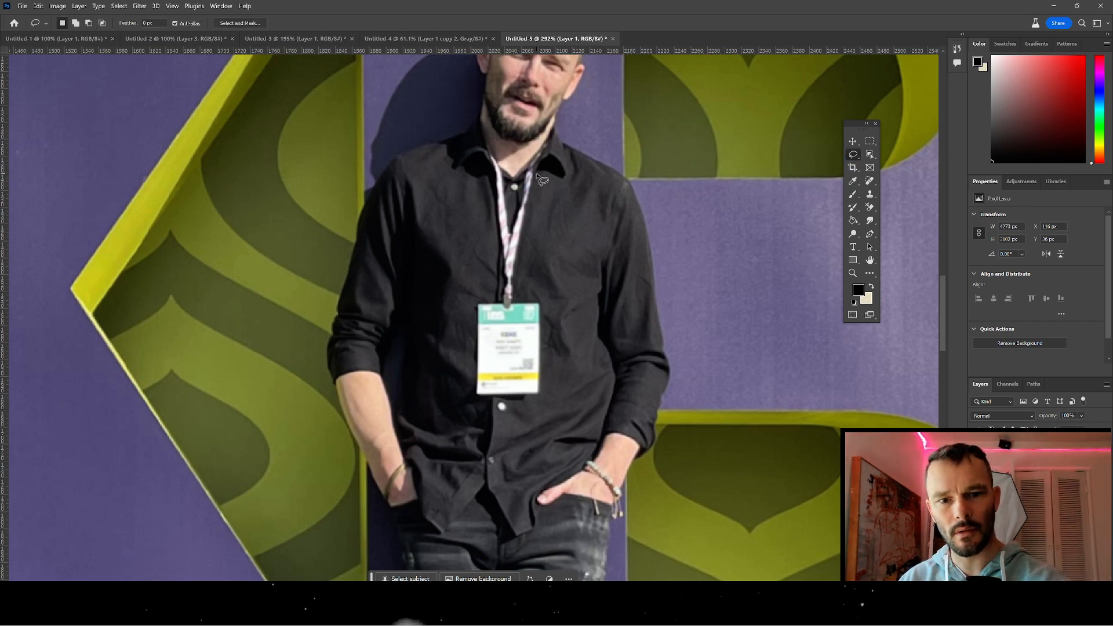
mouse_move(537, 174)
left_mouse_down()
mouse_move(515, 292)
mouse_move(541, 300)
mouse_move(546, 355)
left_mouse_up()
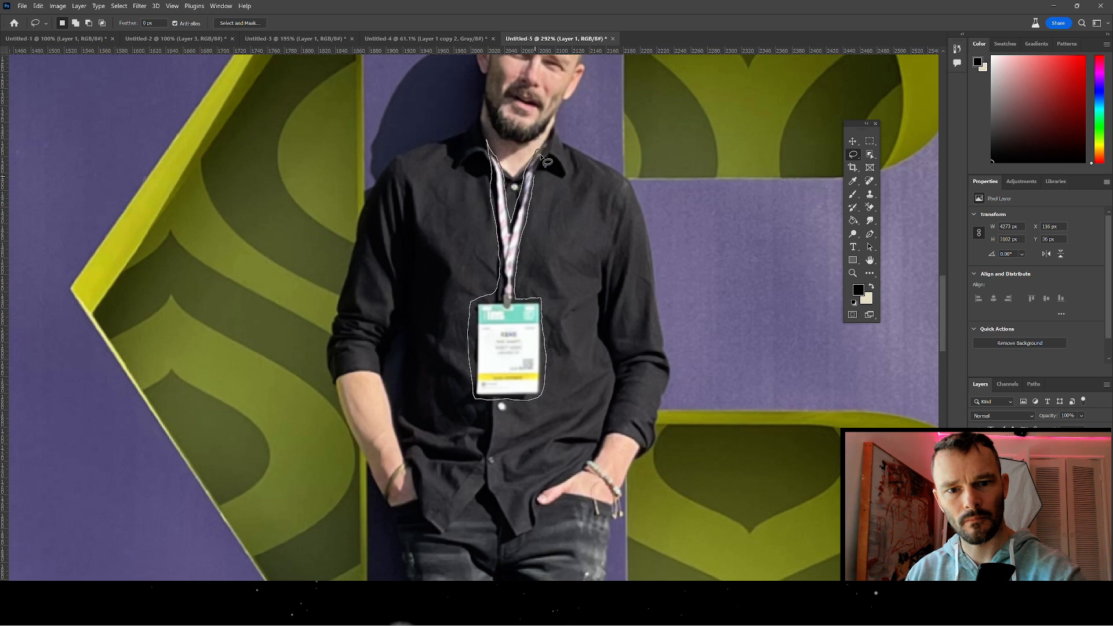
left_click_drag(537, 174, 539, 152)
left_click(435, 418)
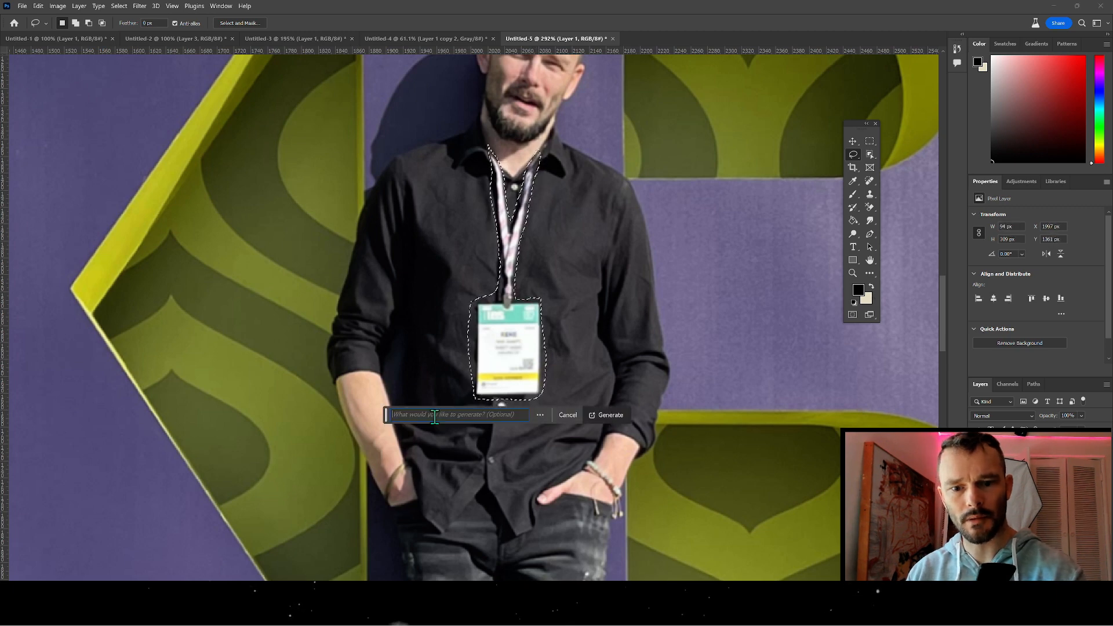
left_click(604, 415)
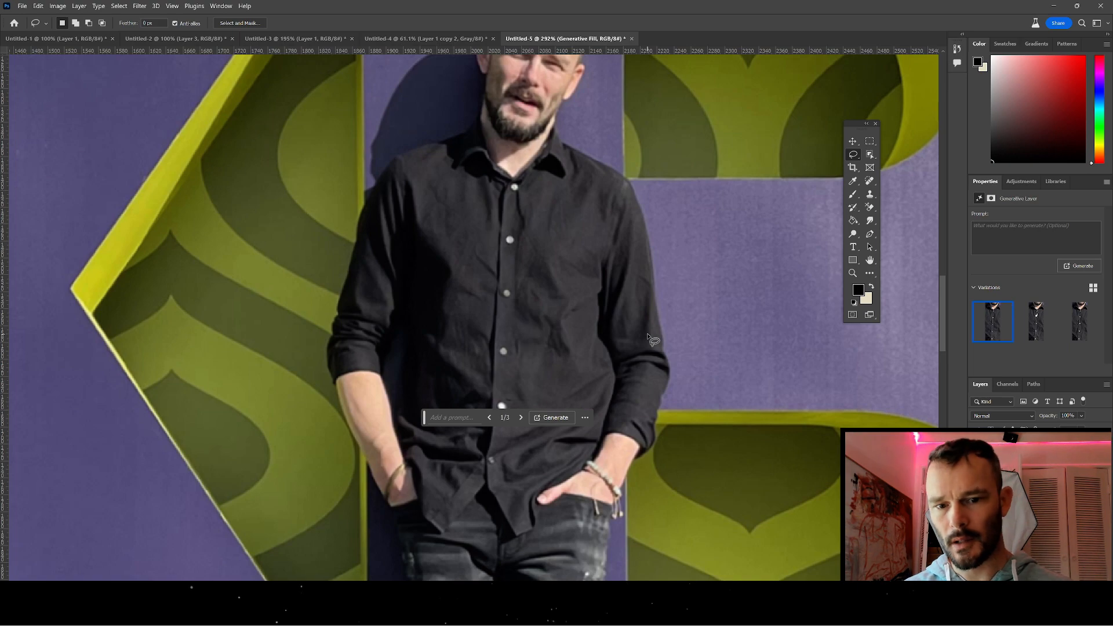
- Merge the badge-removal generative layer and the remaining image layers into a single pixel layer
key("ctrl+minus")
key("ctrl+minus")
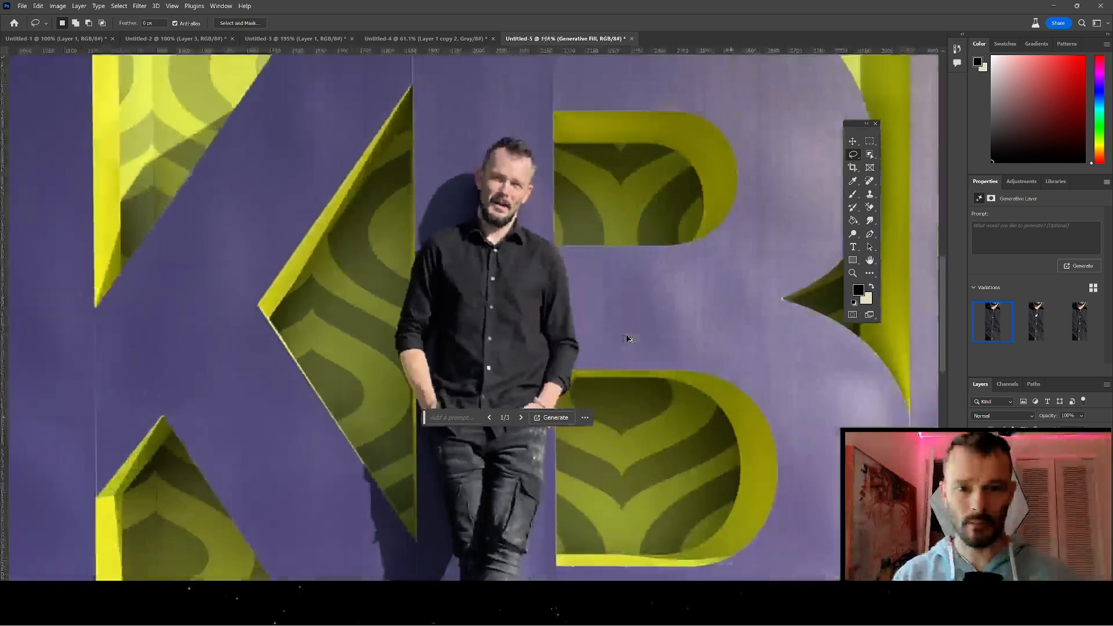
key("ctrl+minus")
key("ctrl+minus")
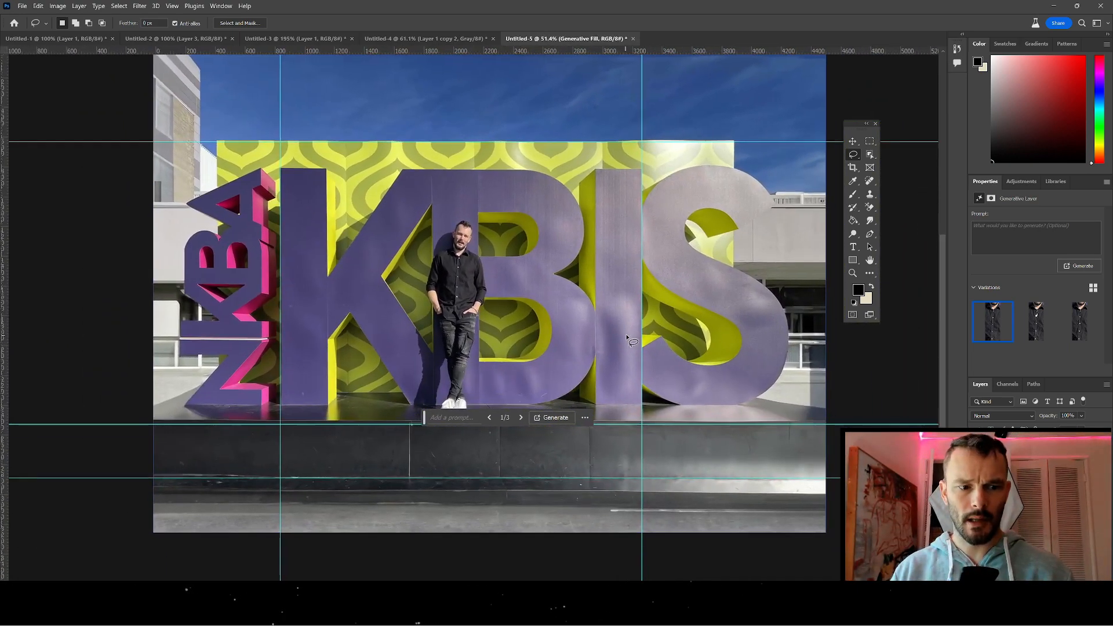
key("ctrl+e")
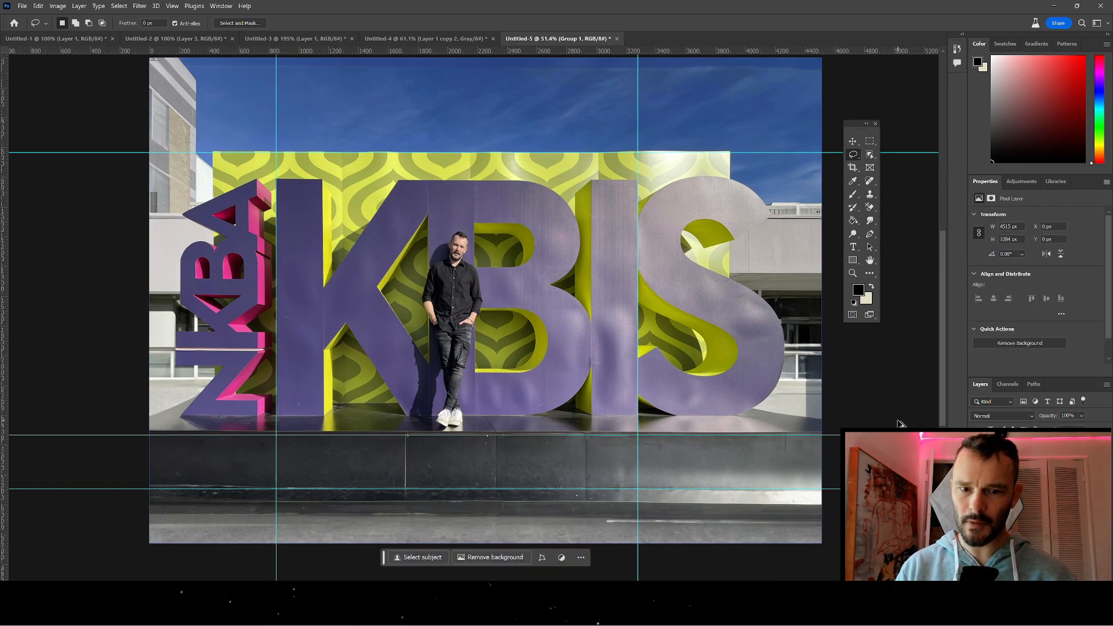
key("ctrl+e")
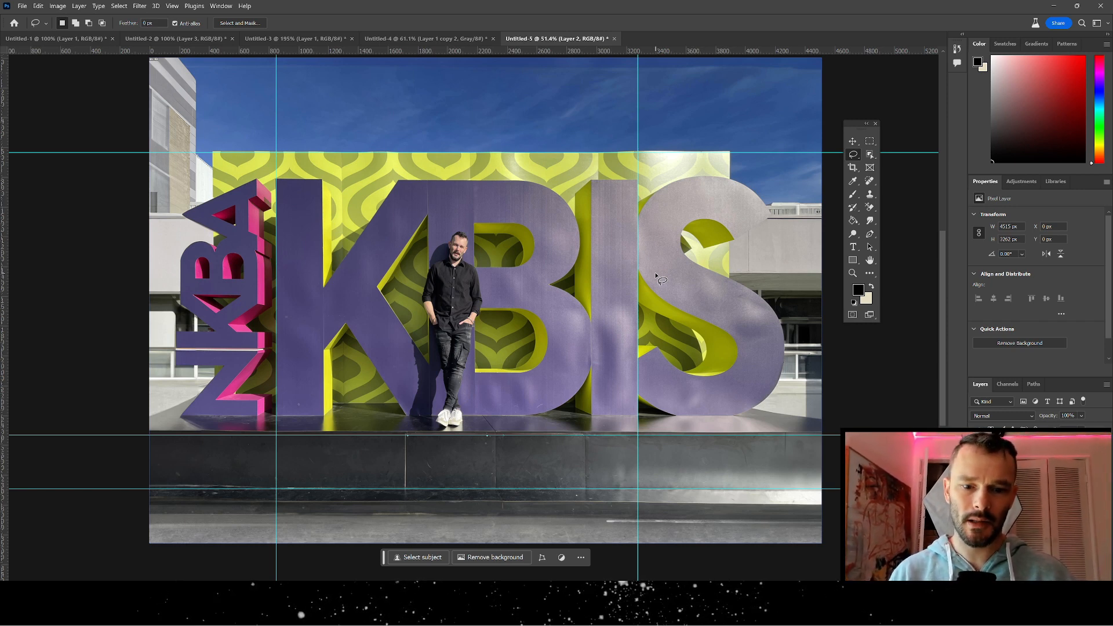
- Clone-stamp pavement texture sampled near the photo's left end along the ground, covering the bright strip and white line beneath the base
left_click(870, 194)
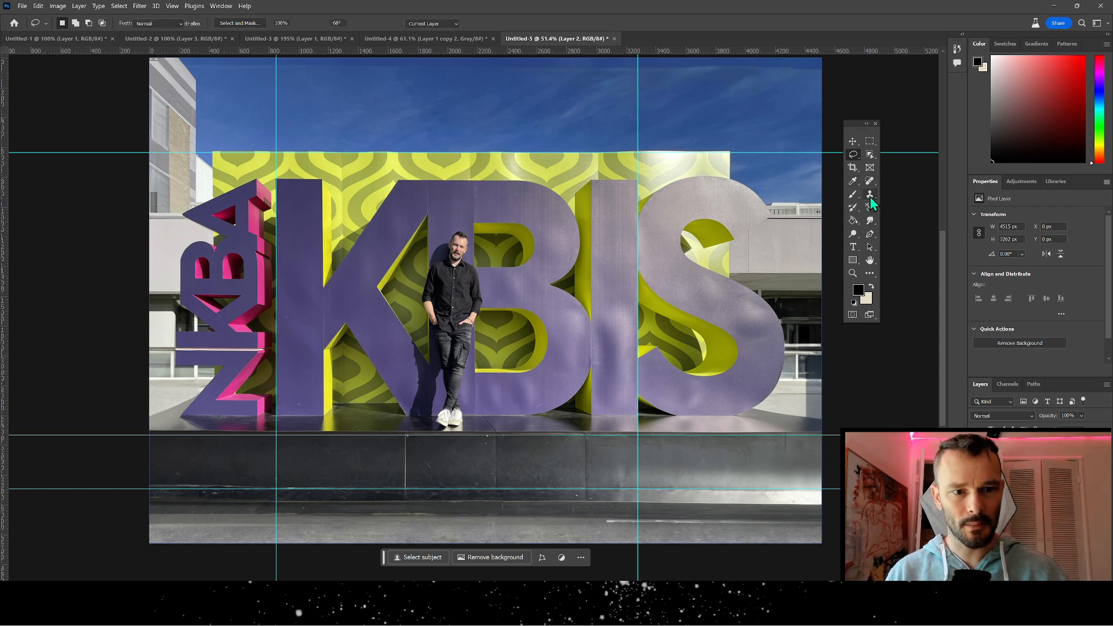
left_click(226, 513, "alt")
mouse_move(226, 513)
left_mouse_down()
mouse_move(307, 520)
mouse_move(244, 509)
left_mouse_up()
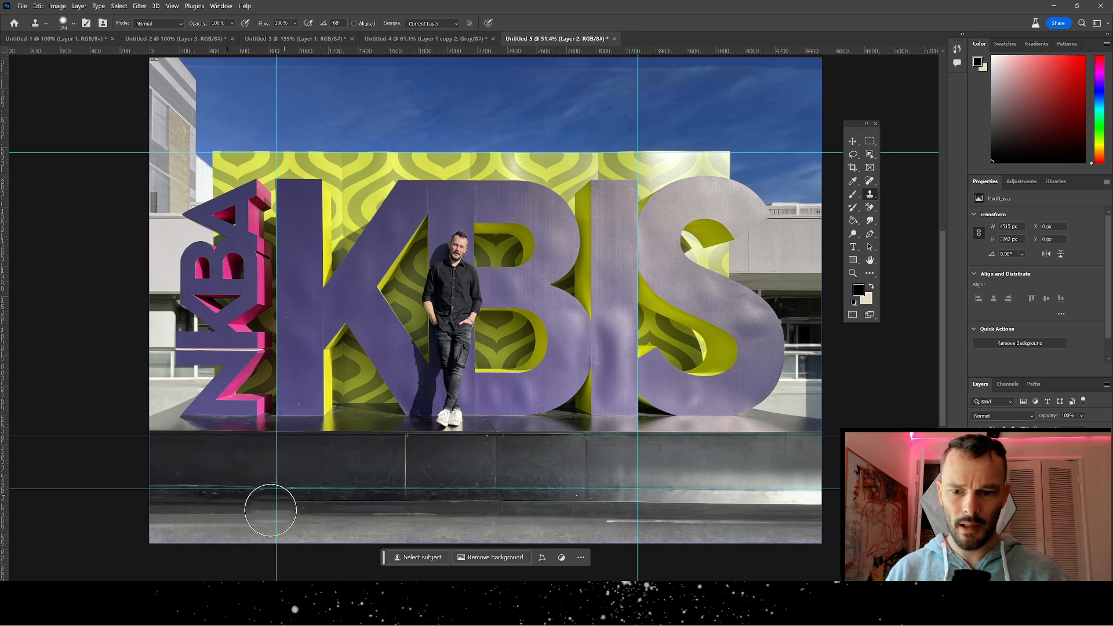
left_click(249, 512, "alt")
left_click_drag(371, 520, 422, 524)
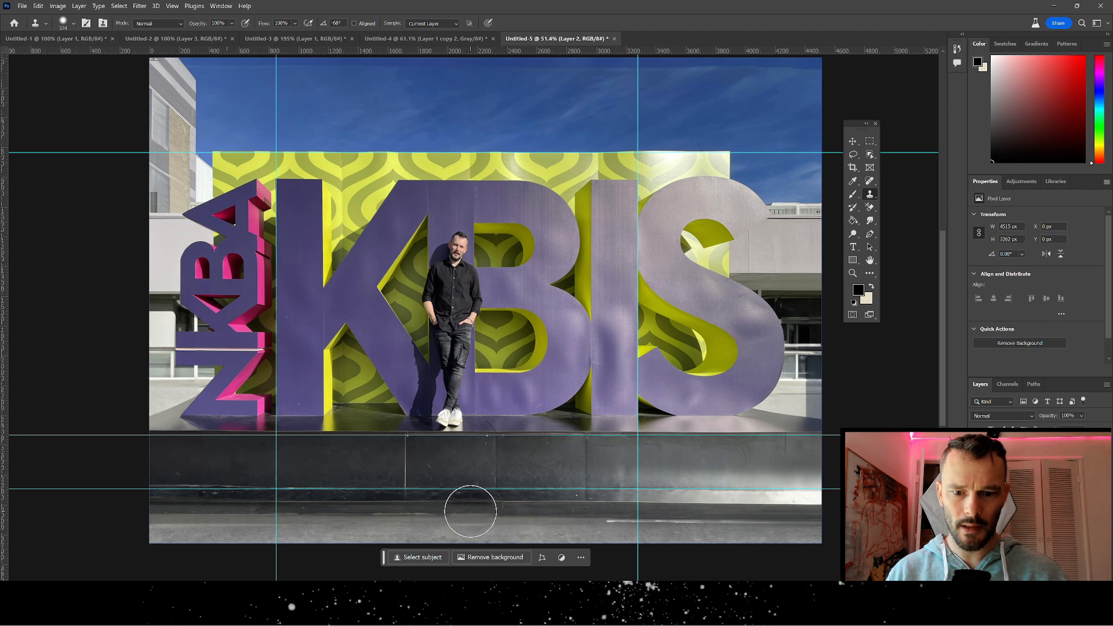
left_click_drag(470, 511, 863, 514)
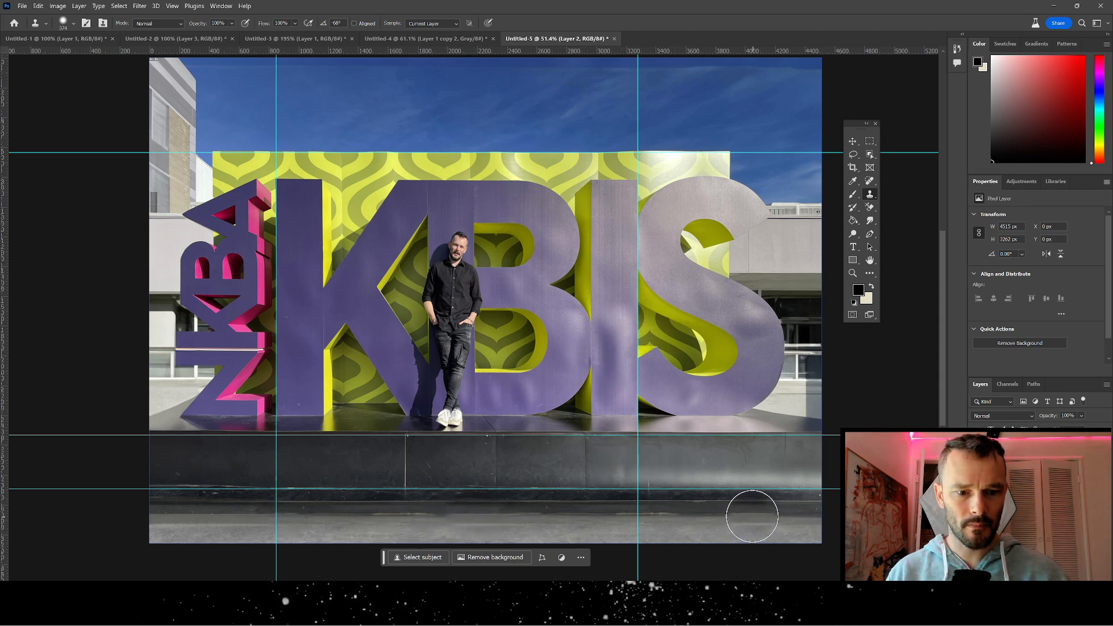
mouse_move(752, 516)
left_mouse_down()
mouse_move(815, 523)
mouse_move(552, 536)
left_mouse_up()
mouse_move(719, 527)
left_mouse_down()
mouse_move(563, 533)
mouse_move(669, 522)
left_mouse_up()
- Resample the pavement, resize the clone brush and blend the ground below the letters I and S, undoing a test stamp on the S
left_click(334, 514, "alt")
right_click(667, 521, "alt")
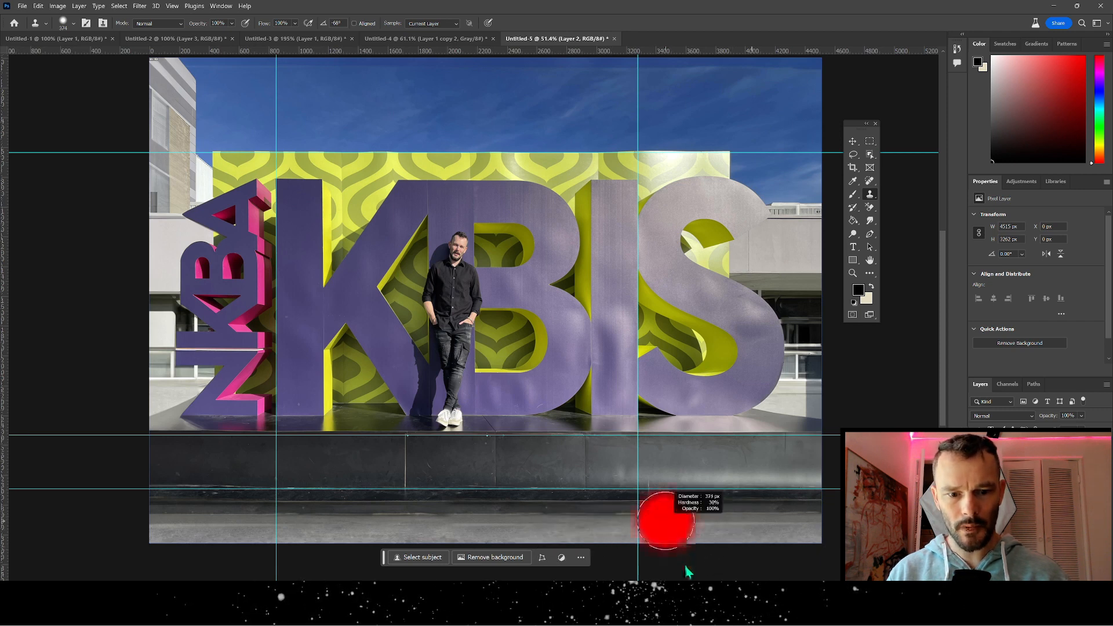
left_click(651, 524)
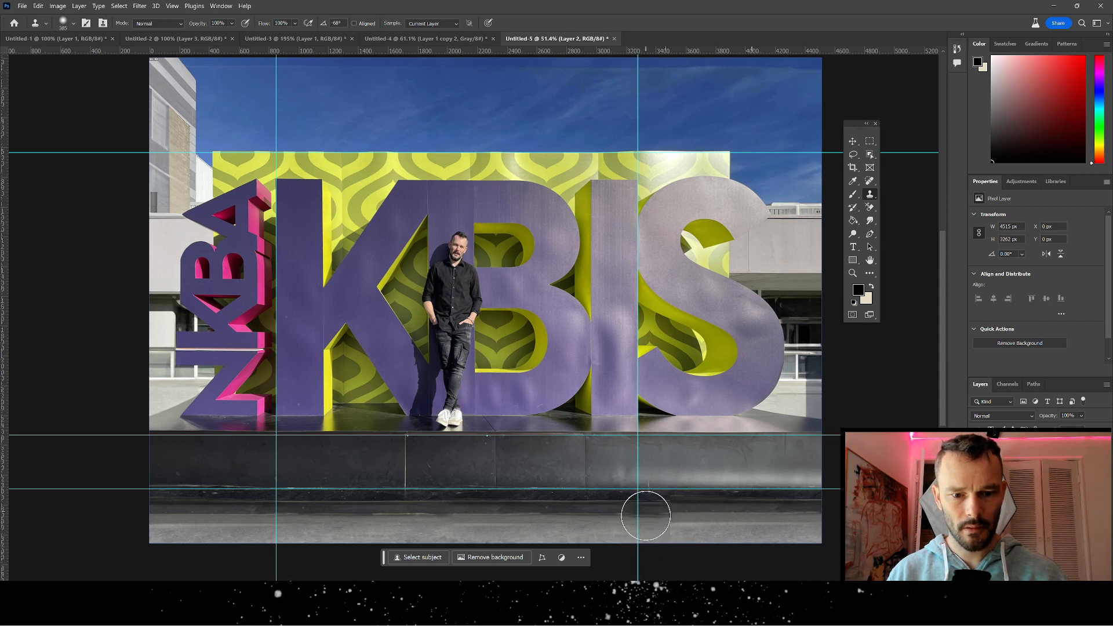
left_click_drag(645, 513, 663, 528)
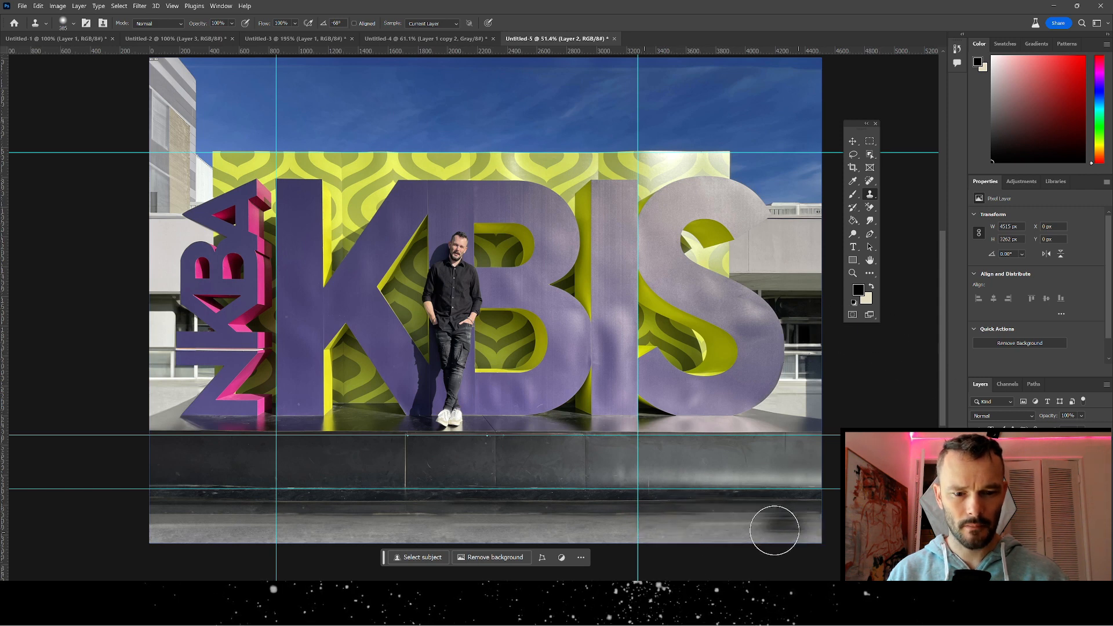
left_click(730, 276)
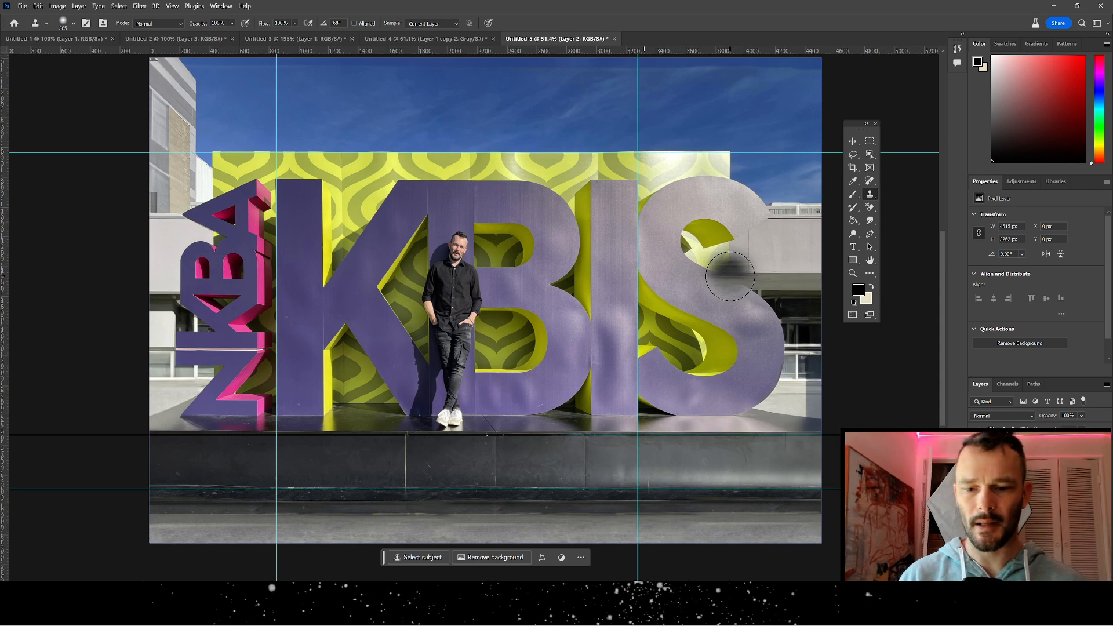
key("ctrl+z")
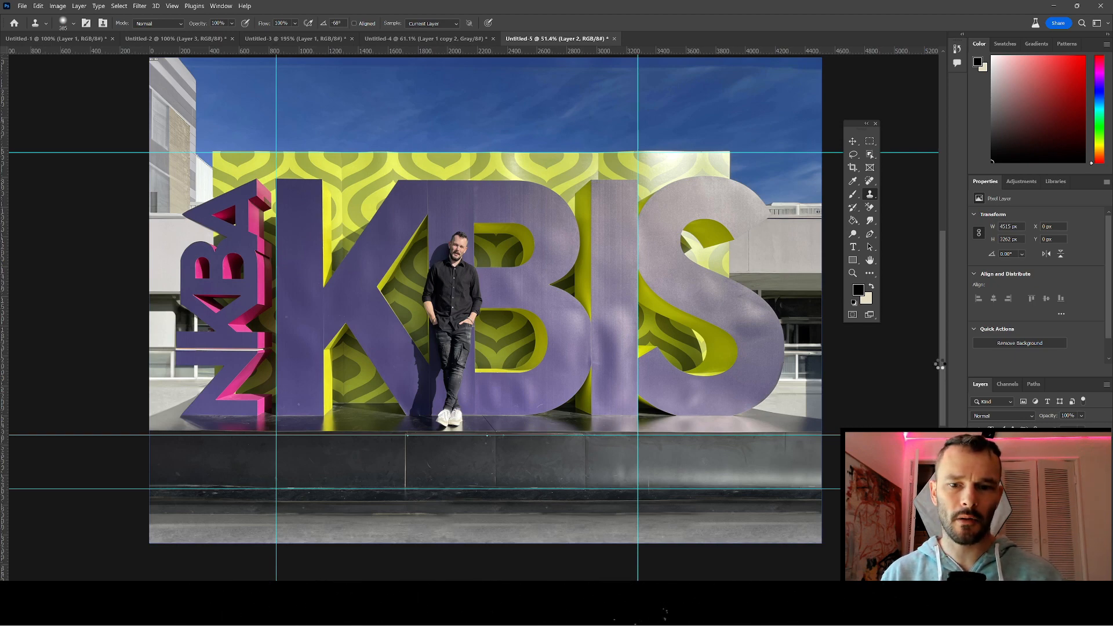
- Open the retouched layer in the Camera Raw filter and preview the Blue Drama adaptive sky preset
key("ctrl+shift+a")
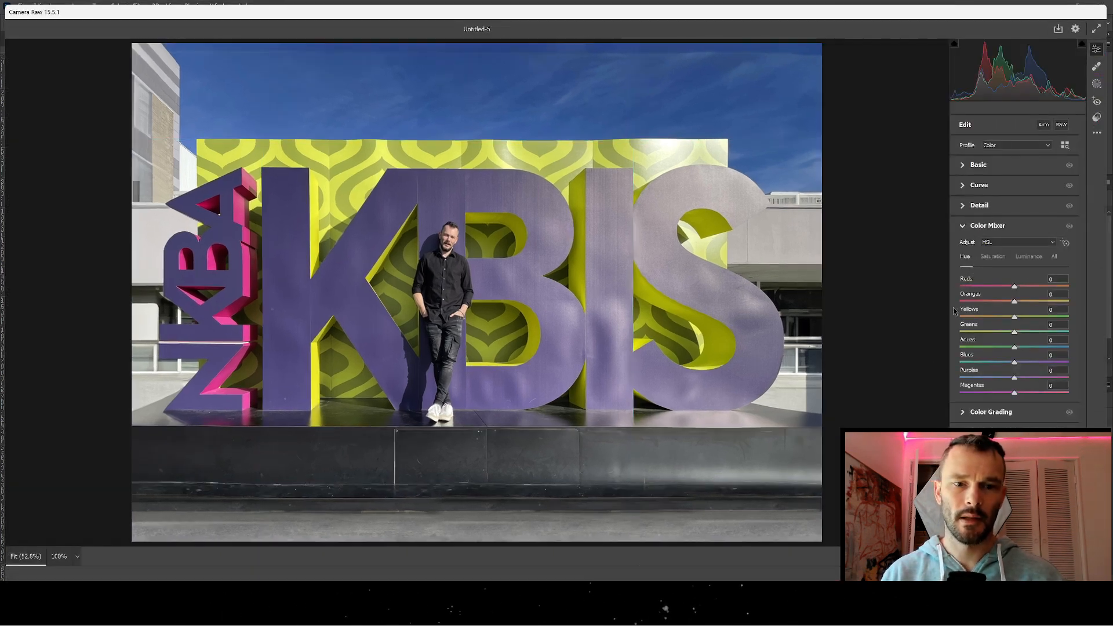
left_click(1097, 118)
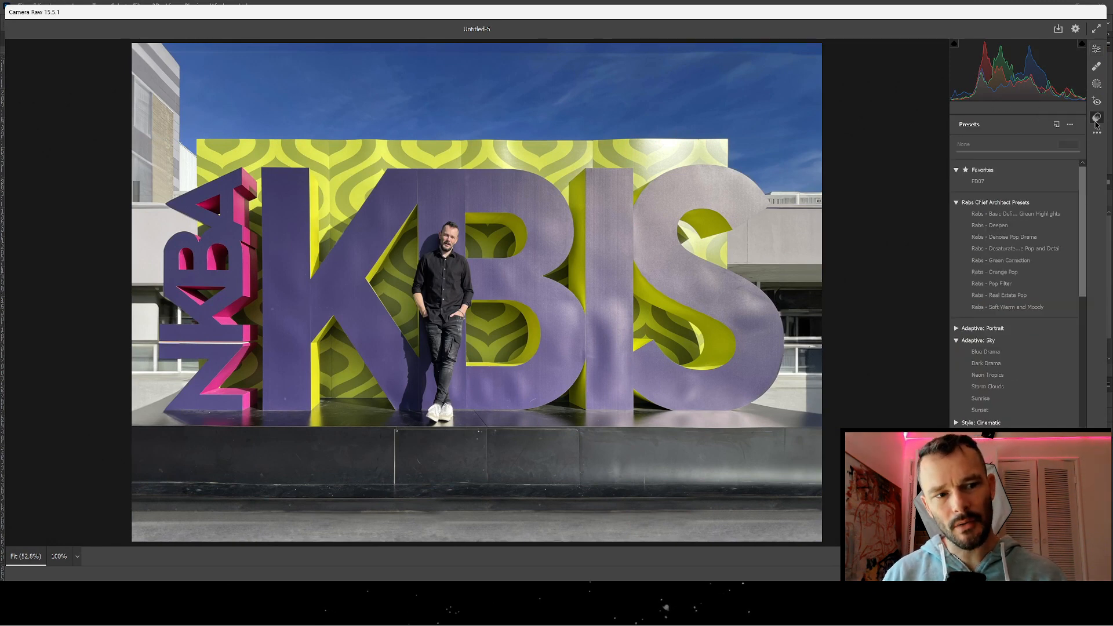
left_click(986, 352)
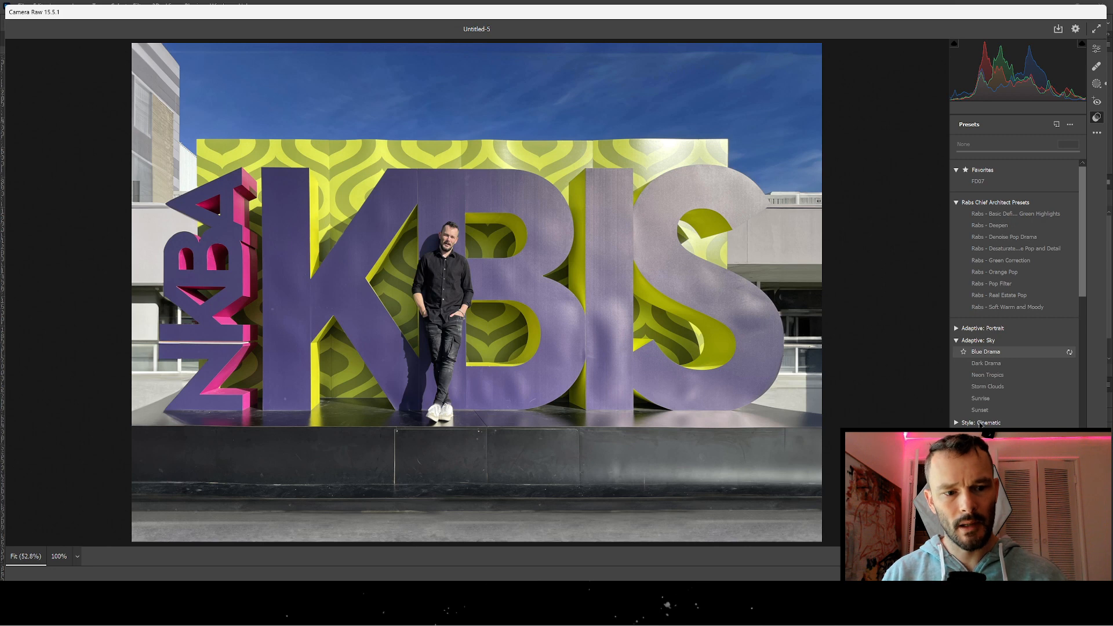
- Preview the Futuristic style presets from FT01 to FT09 on the sign photo
scroll(980, 424, "down", 5)
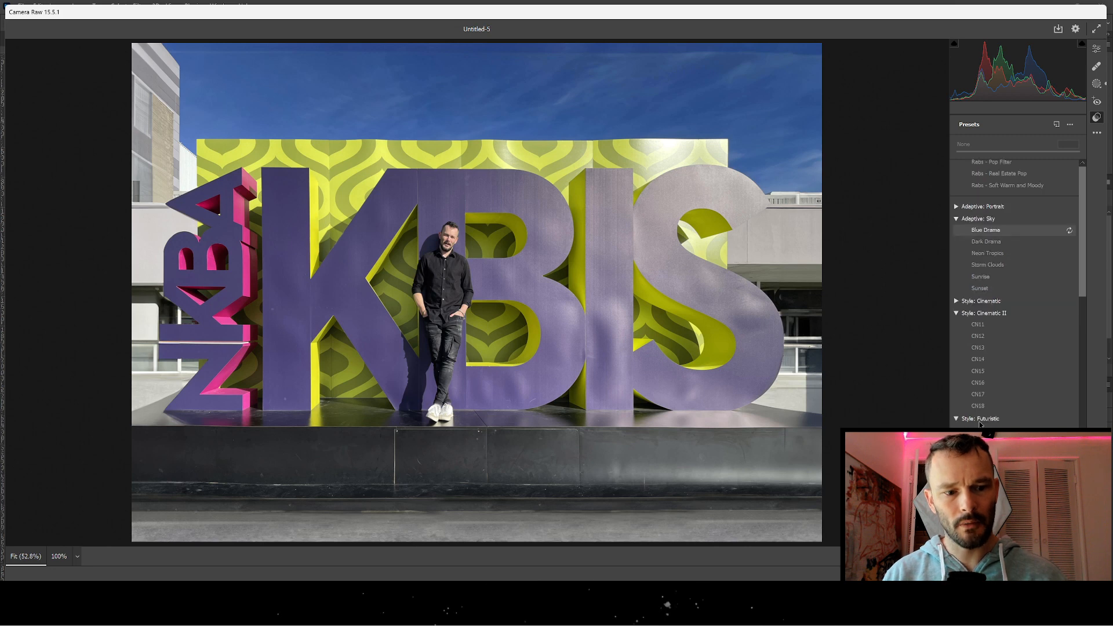
scroll(999, 326, "down", 5)
left_click(998, 324)
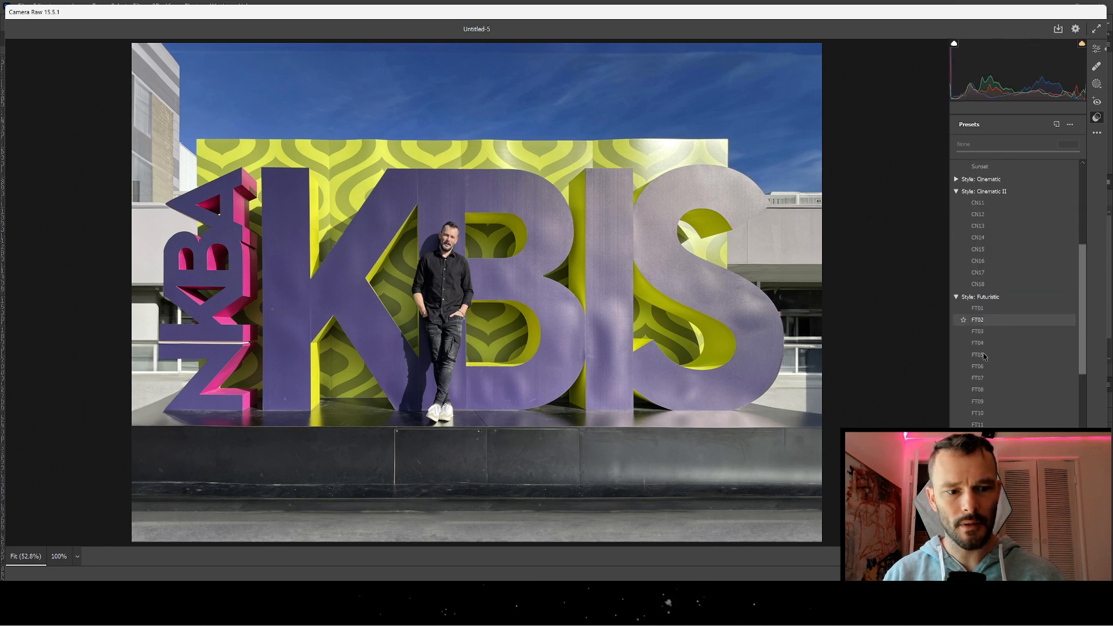
left_click(982, 309)
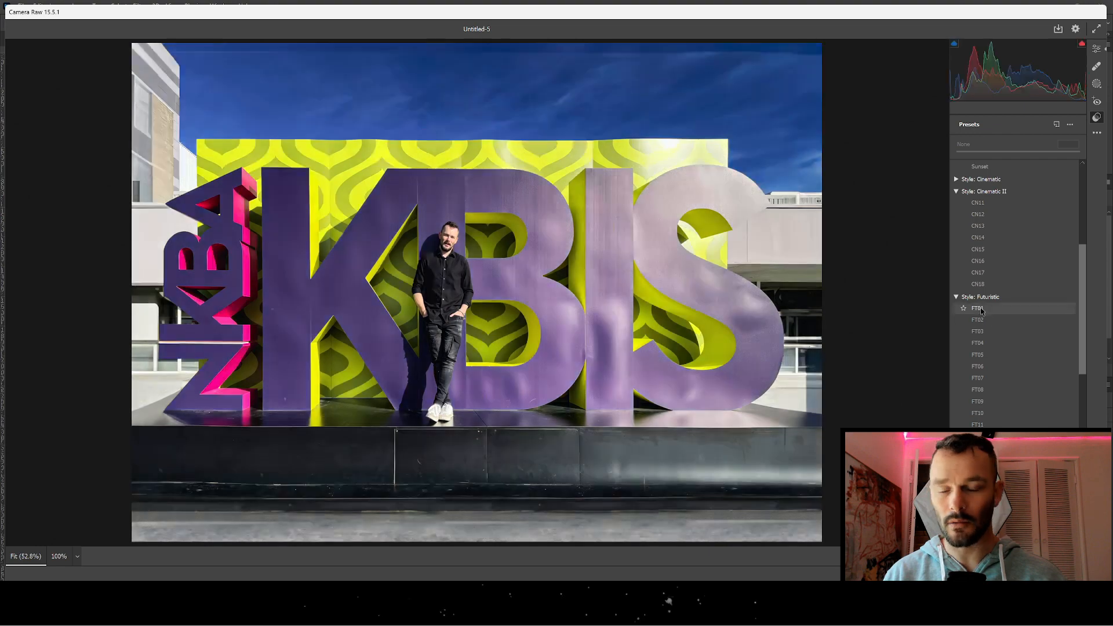
left_click(982, 322)
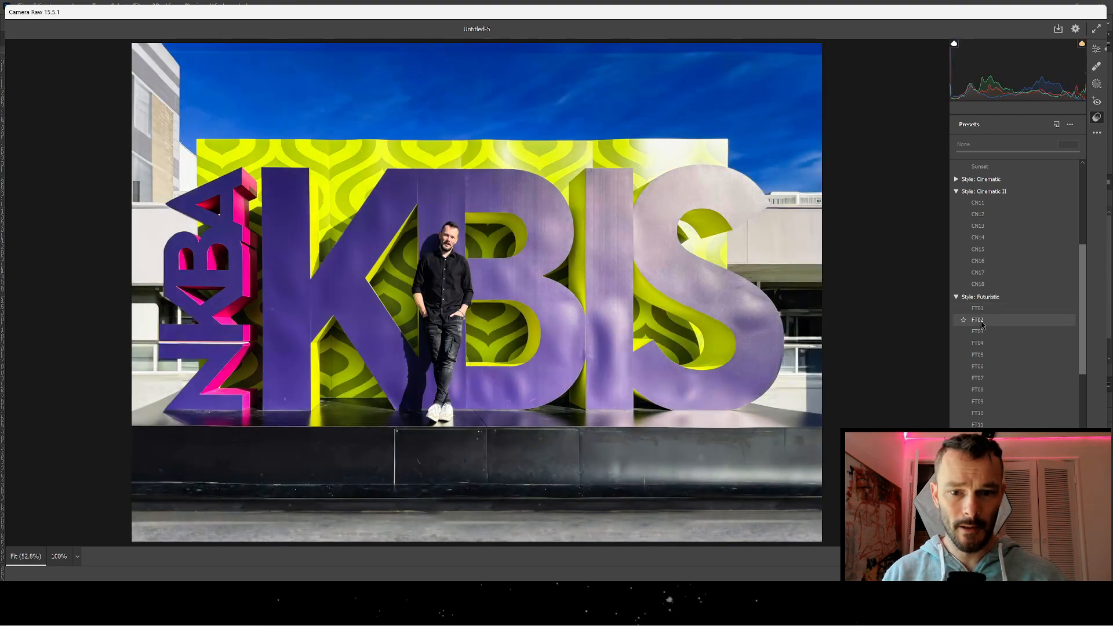
left_click(982, 333)
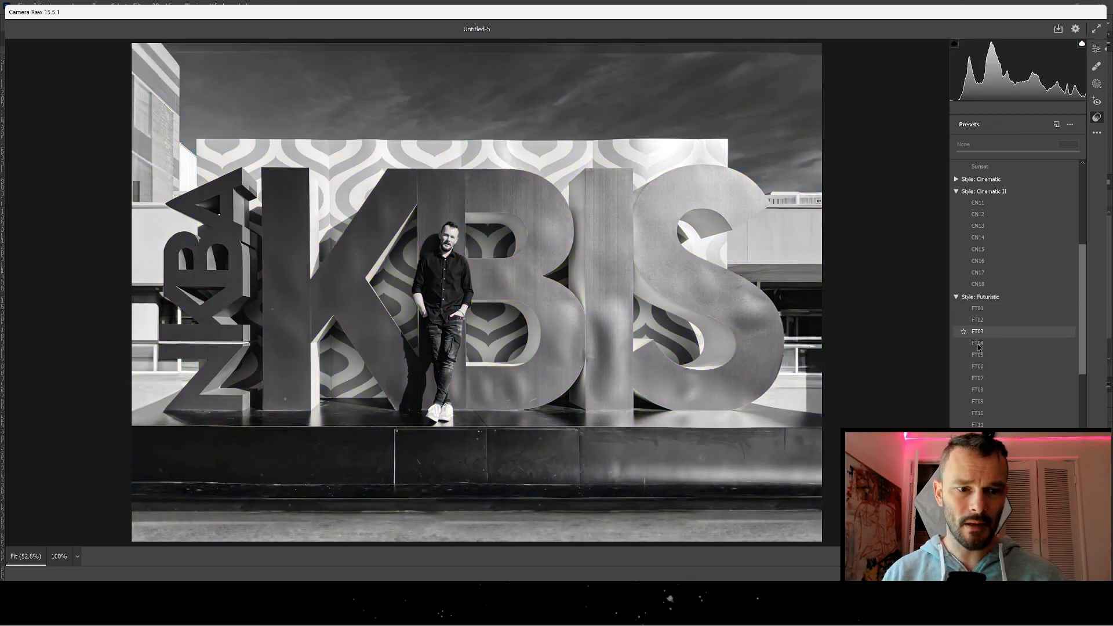
left_click(978, 354)
left_click(979, 366)
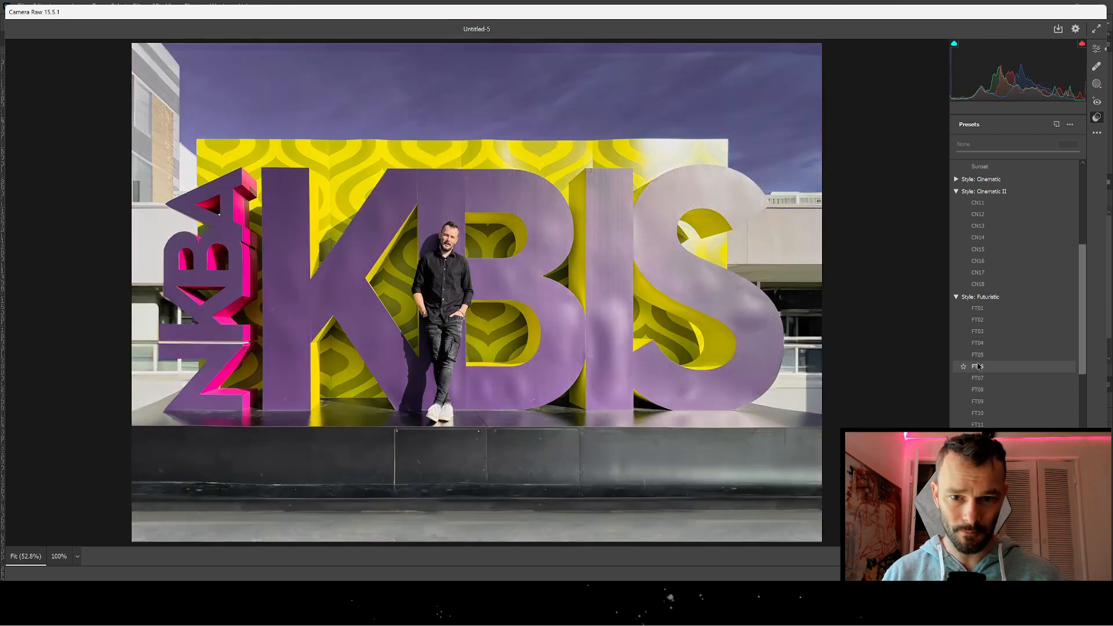
left_click(978, 378)
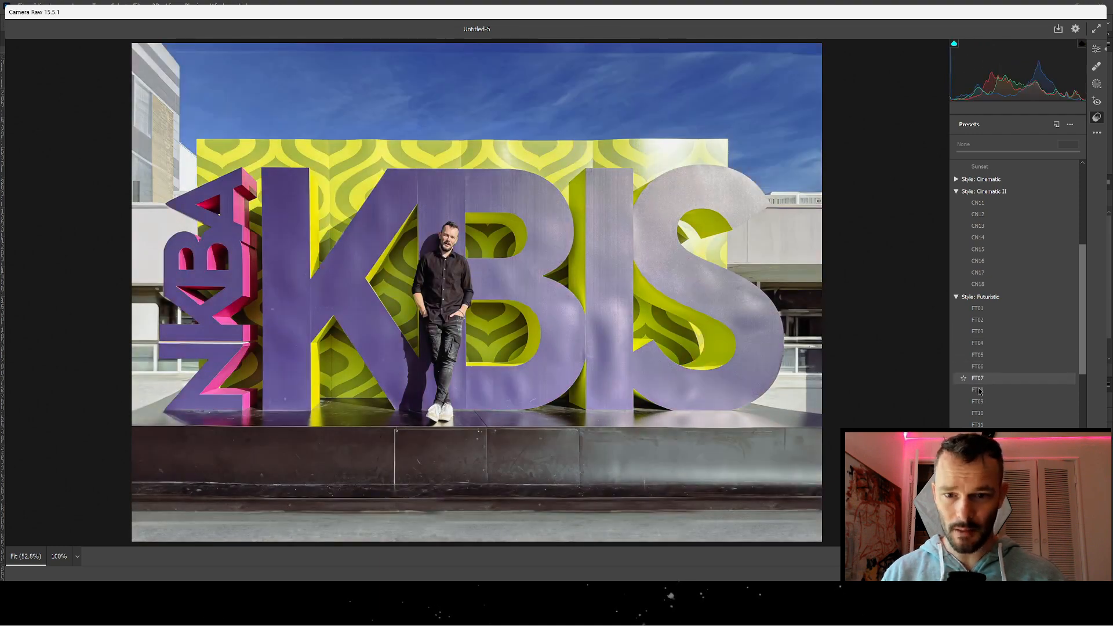
left_click(979, 390)
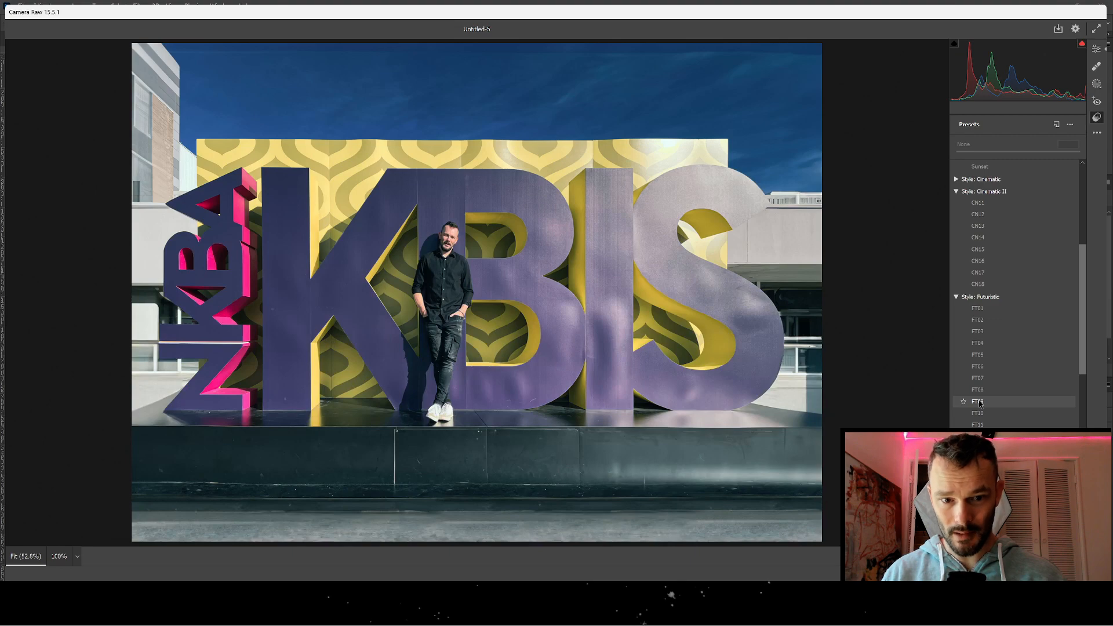
- Compare the Cinematic, Cinematic II and Adaptive Sky presets, expand the Adaptive Portrait group, and browse on to the Subject presets
scroll(991, 214, "up", 2)
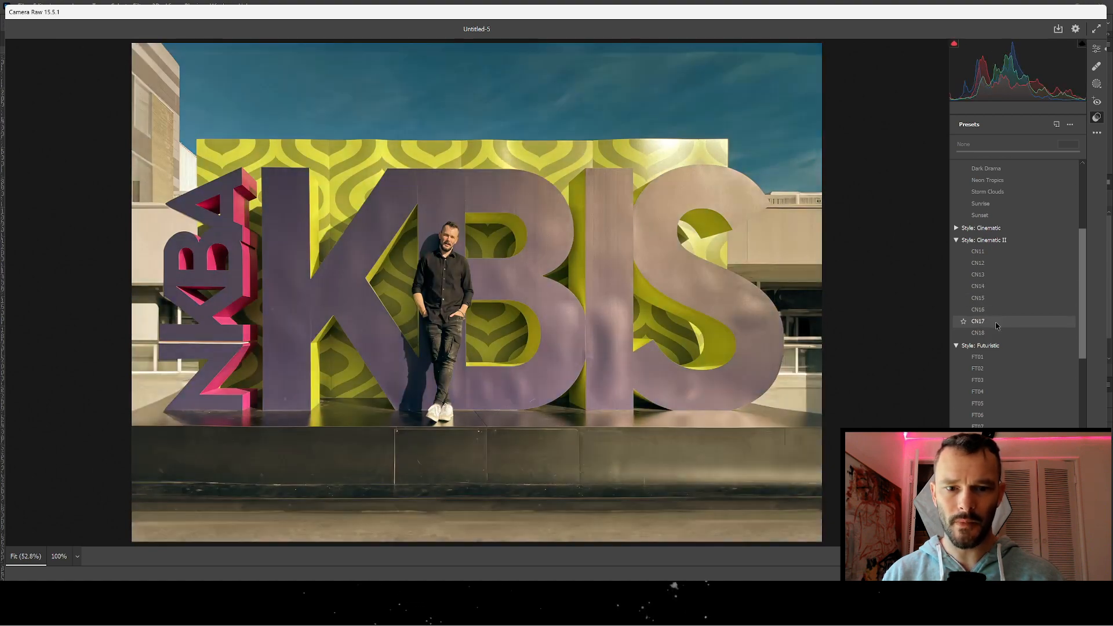
scroll(989, 337, "up", 3)
left_click(986, 349)
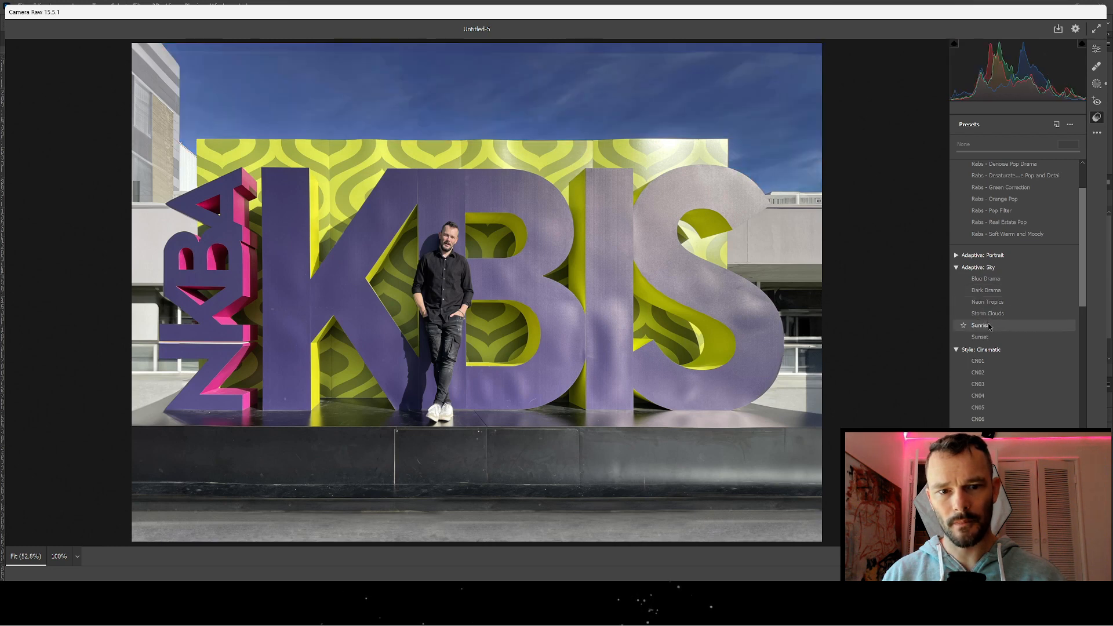
left_click(957, 256)
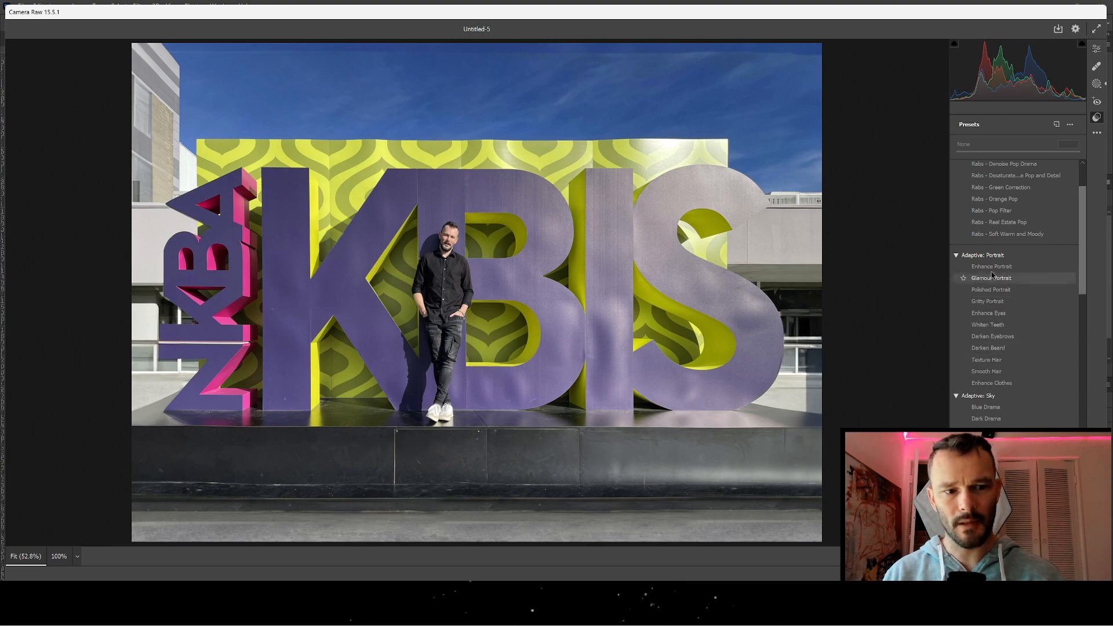
scroll(993, 276, "down", 5)
scroll(993, 276, "down", 10)
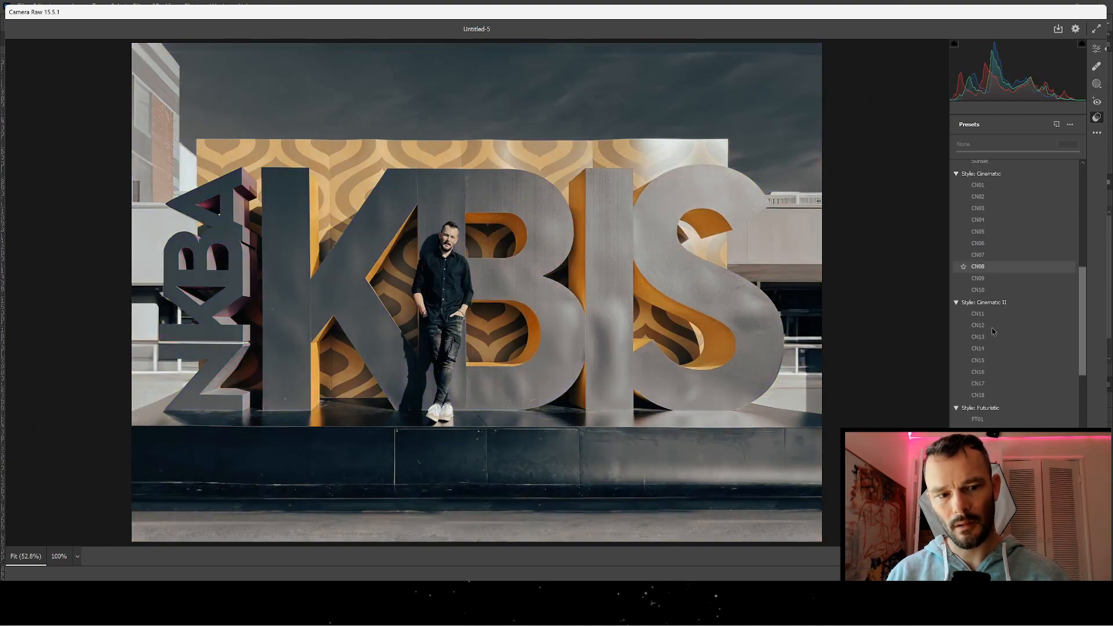
scroll(992, 356, "down", 5)
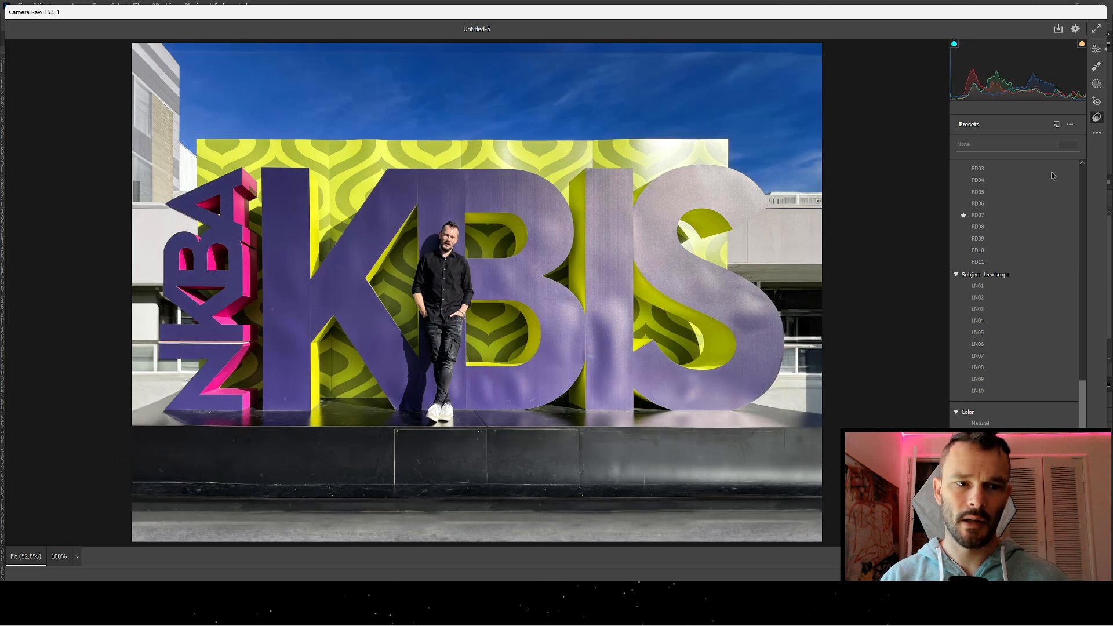
- Correct the photo's white balance by sampling neutral areas, ending at temperature -4 and tint +8
left_click(1097, 49)
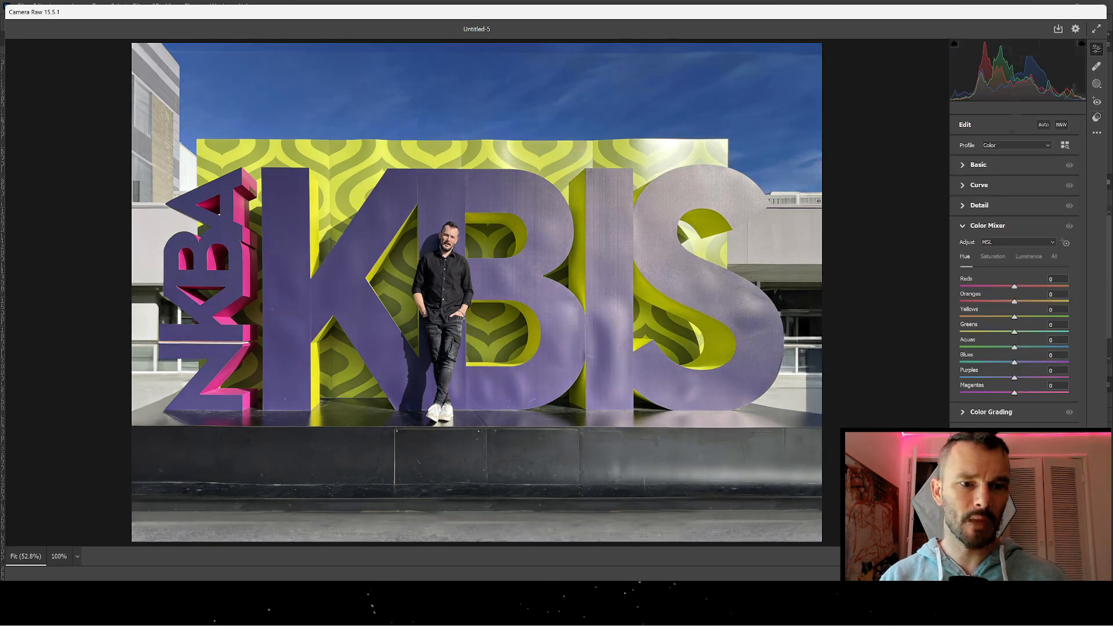
left_click(965, 166)
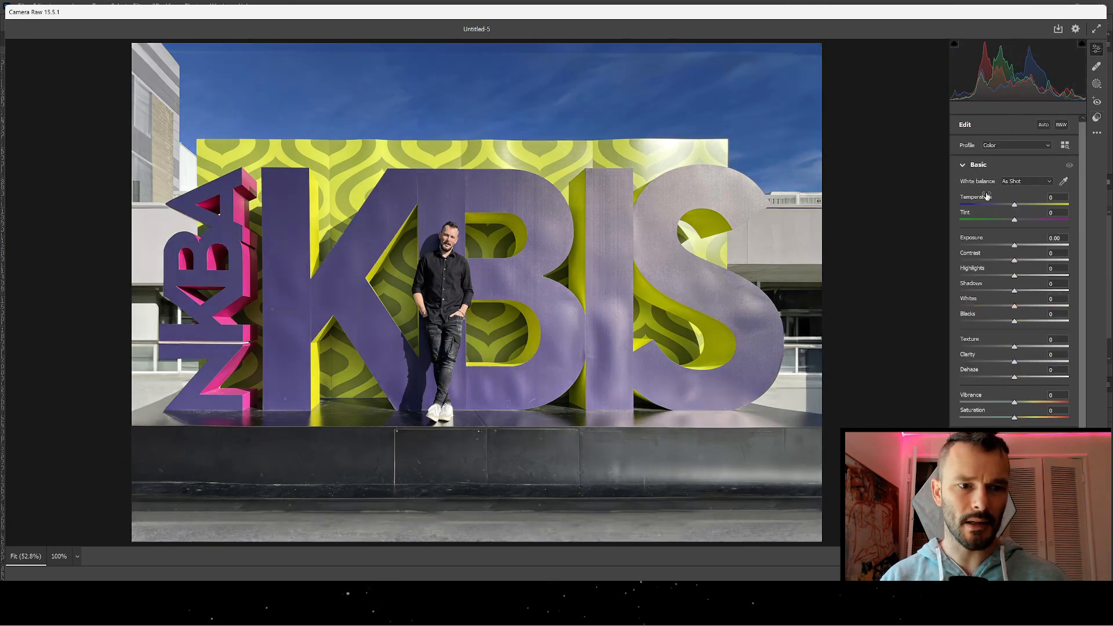
left_click_drag(1015, 207, 1014, 206)
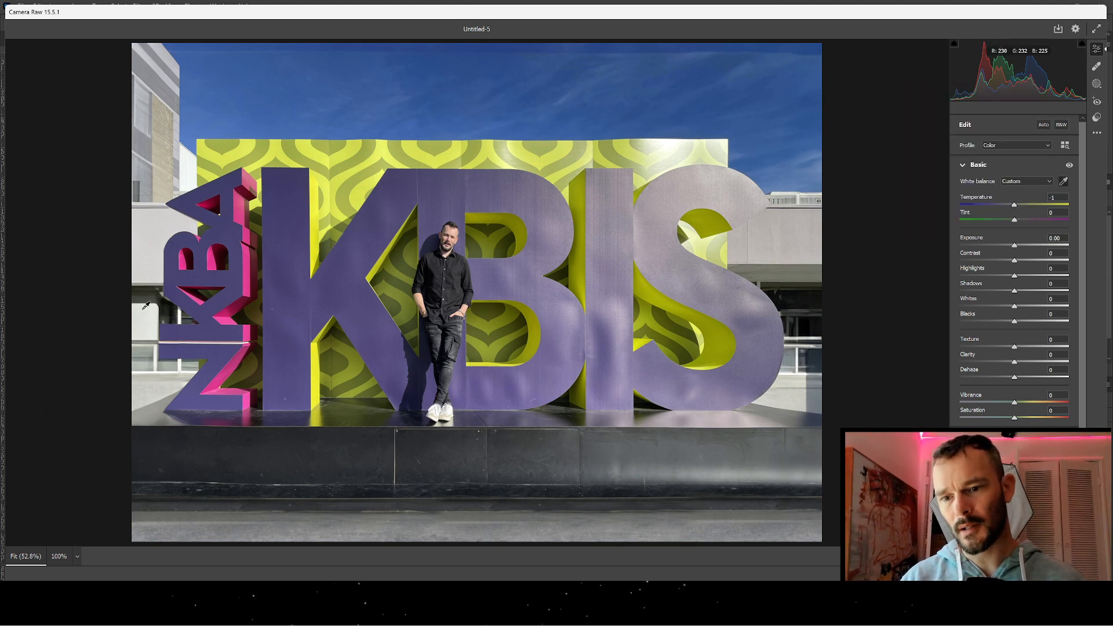
left_click(145, 312)
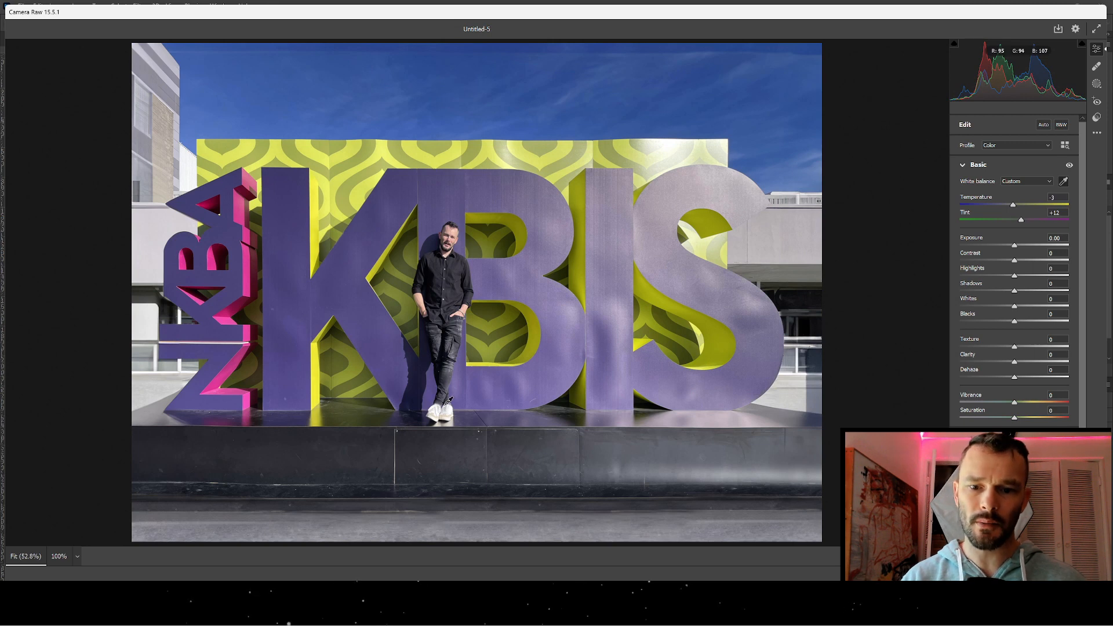
left_click(451, 406)
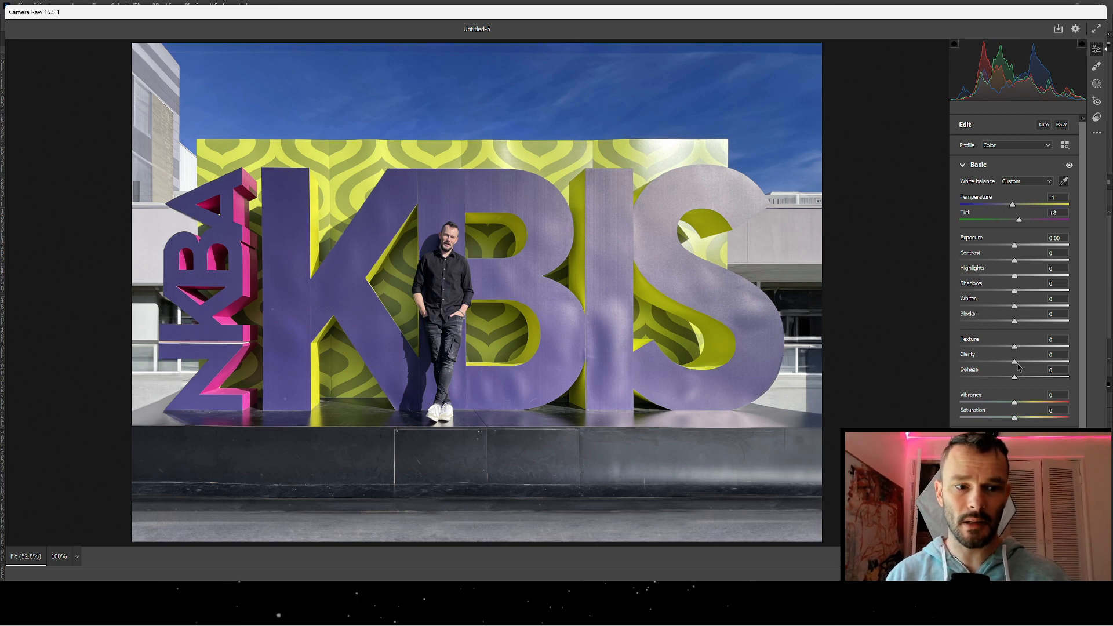
- Set vibrance to +5 and, after trying stronger lifts, set shadows to -4 and blacks to +5
left_click_drag(1015, 407, 1020, 407)
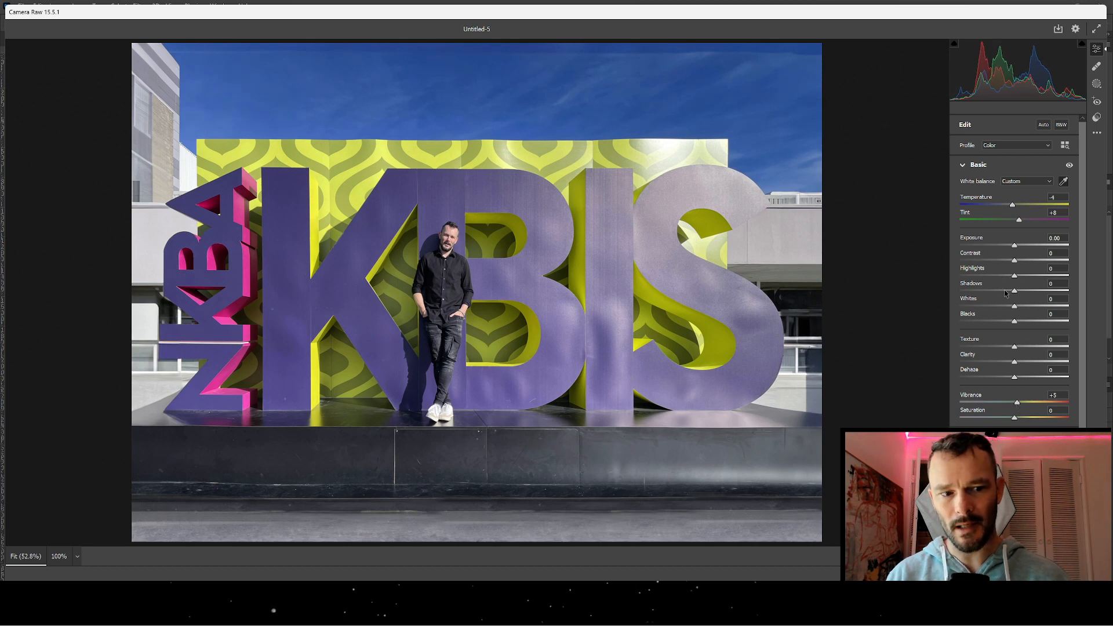
left_click_drag(1006, 293, 1055, 293)
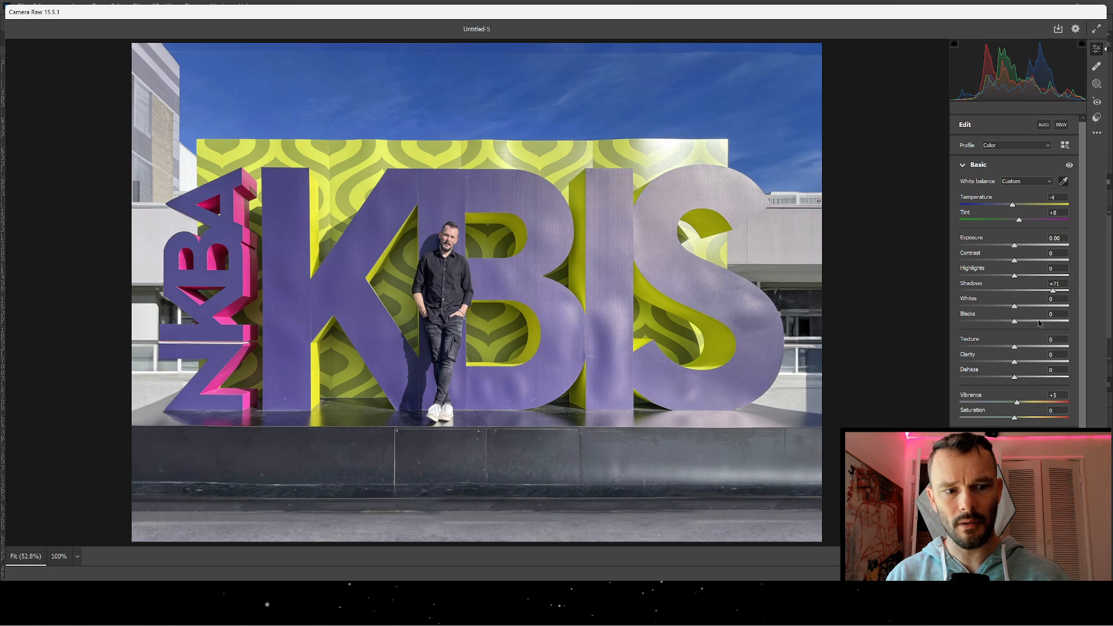
left_click(1040, 322)
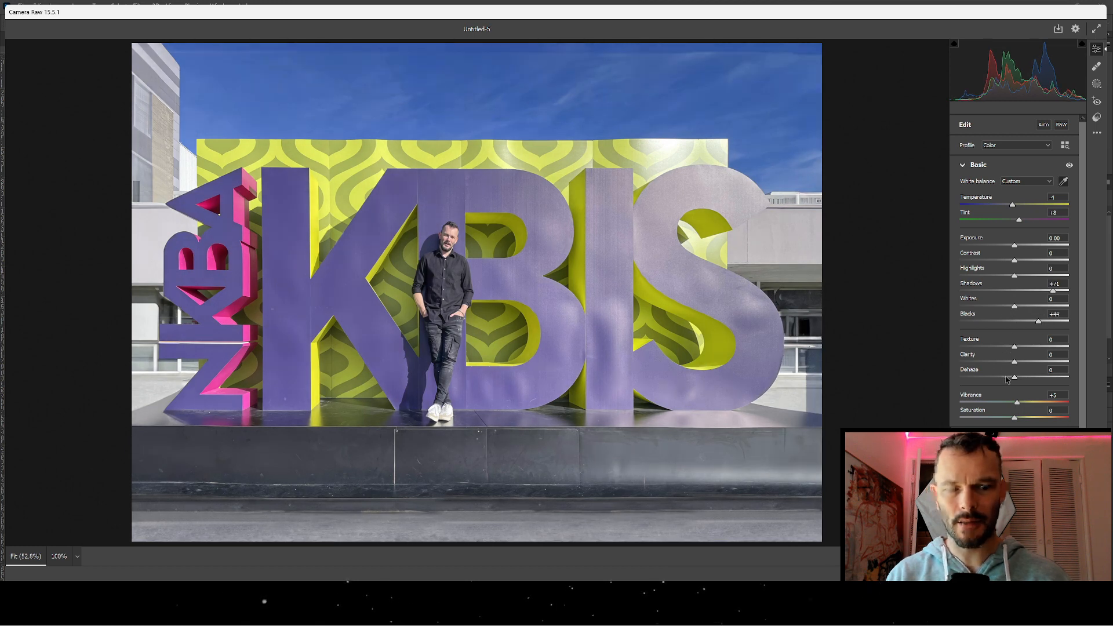
left_click(1014, 291)
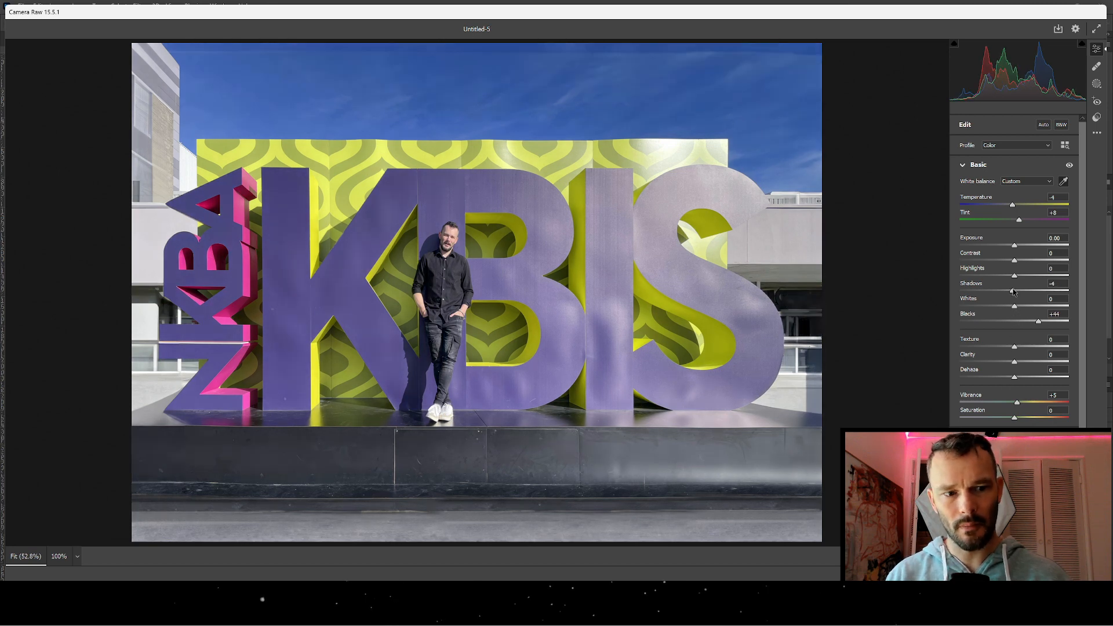
left_click(1019, 321)
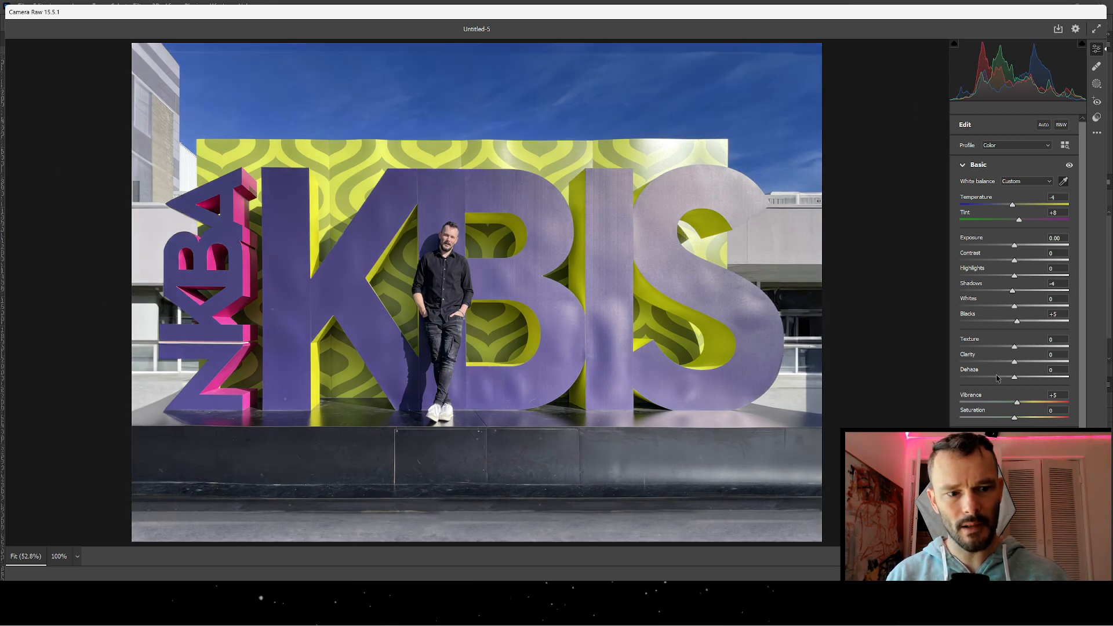
- Soften the photo with dehaze -21, and set texture to +11, clarity to +8 and contrast to +14
left_click(997, 378)
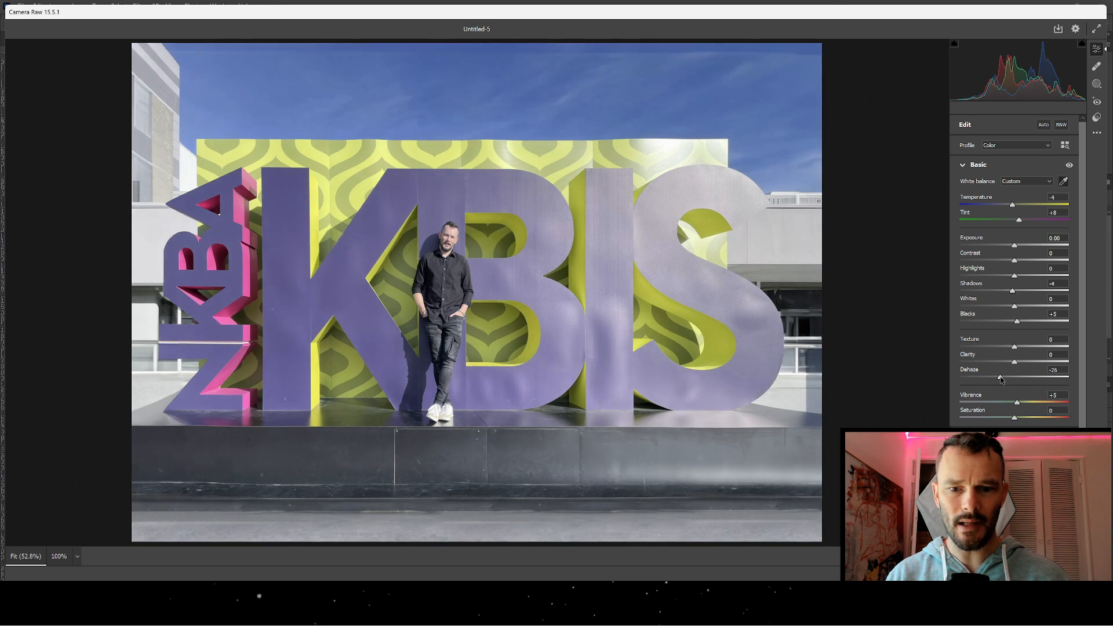
left_click_drag(998, 378, 1023, 347)
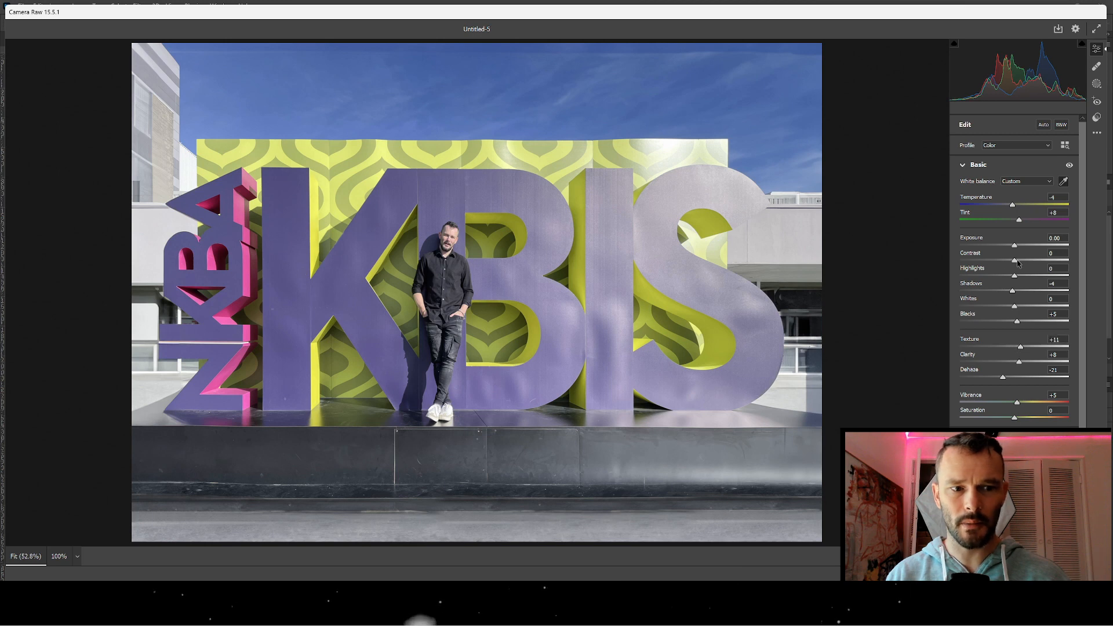
left_click_drag(1018, 262, 1026, 262)
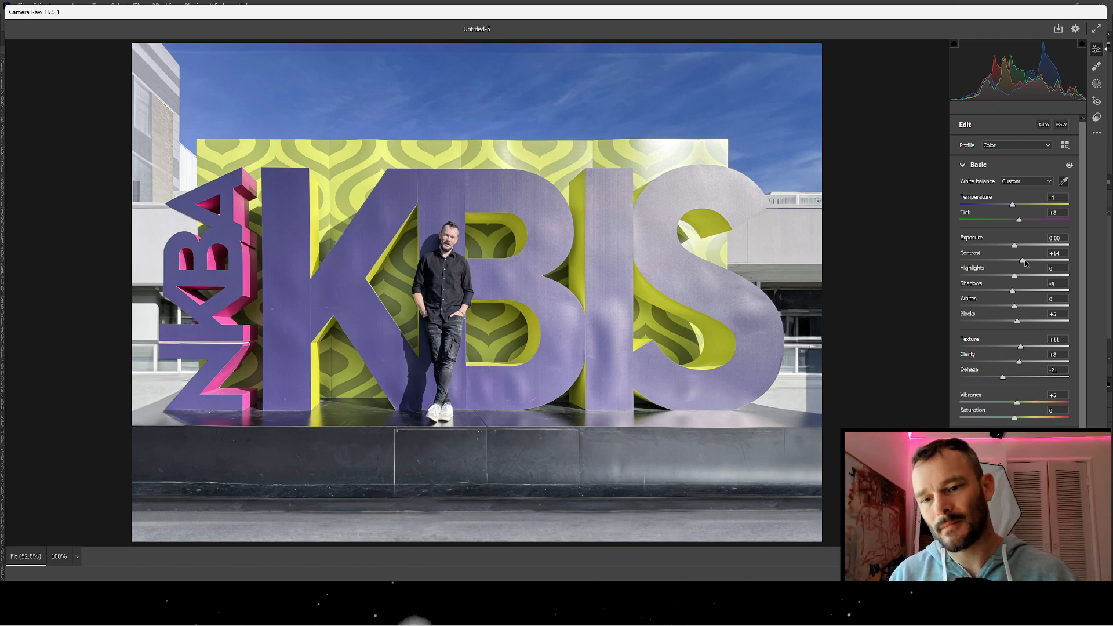
- Shape the point curve with a midtone point at input 142, output 134 and a shadow point at input 63, output 54
scroll(1014, 333, "down", 1)
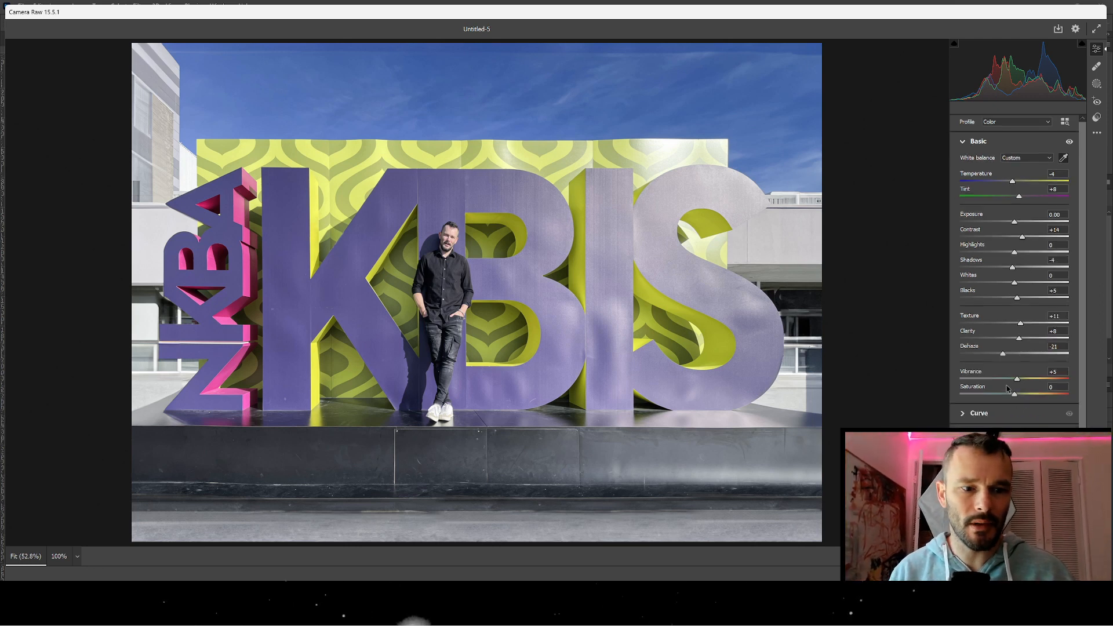
left_click(964, 414)
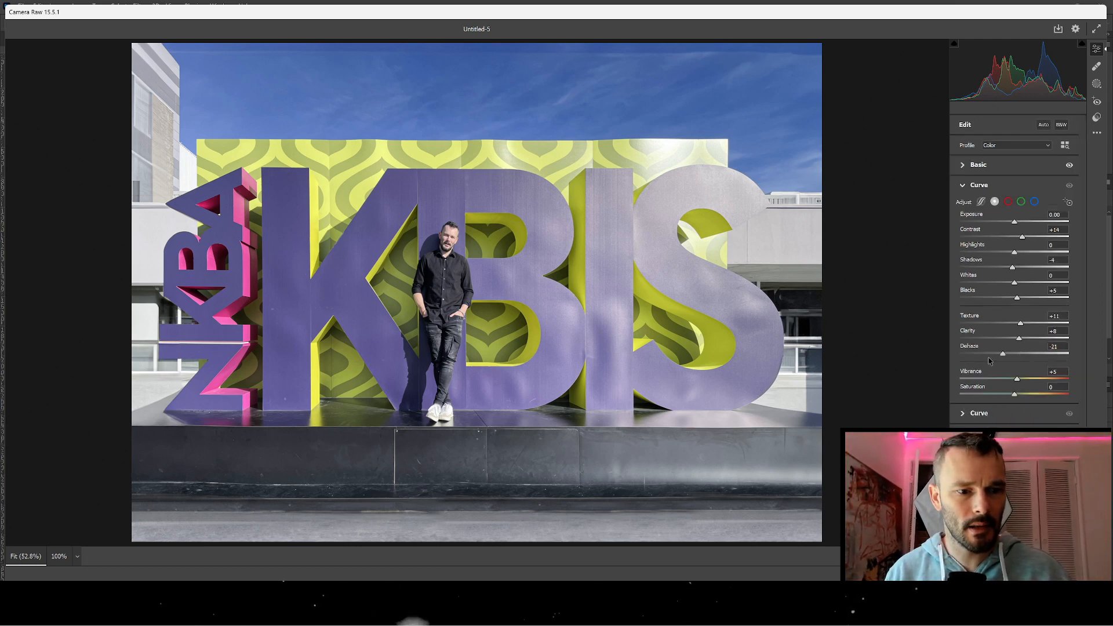
left_click_drag(984, 300, 1021, 268)
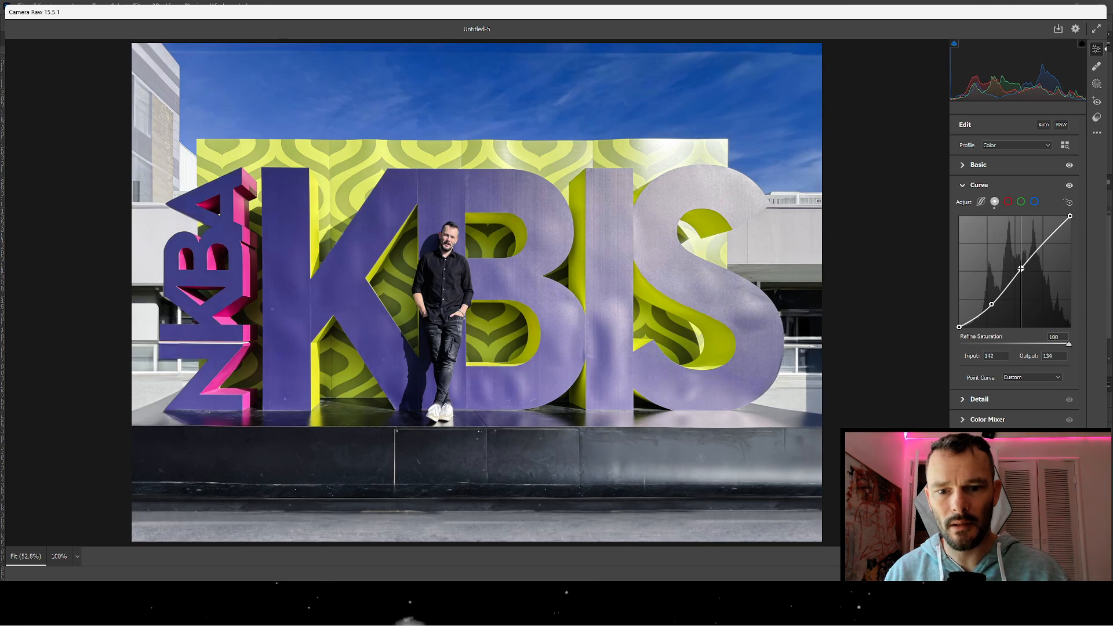
left_click_drag(992, 304, 986, 303)
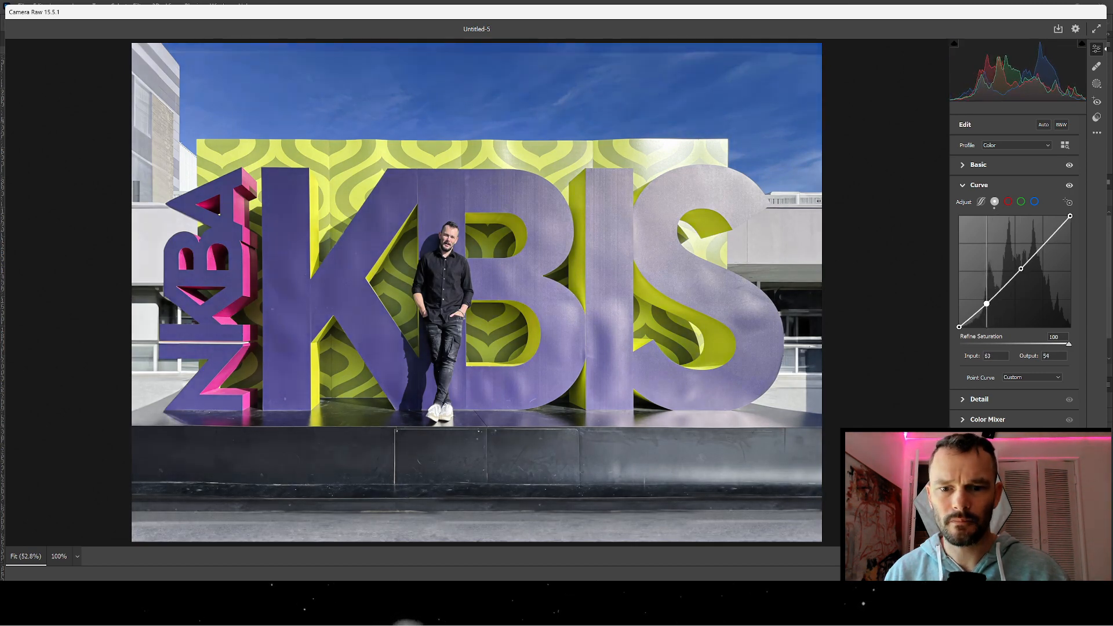
- Set sharpening to 76, noise reduction to 14 and color noise reduction to 15
left_click(963, 404)
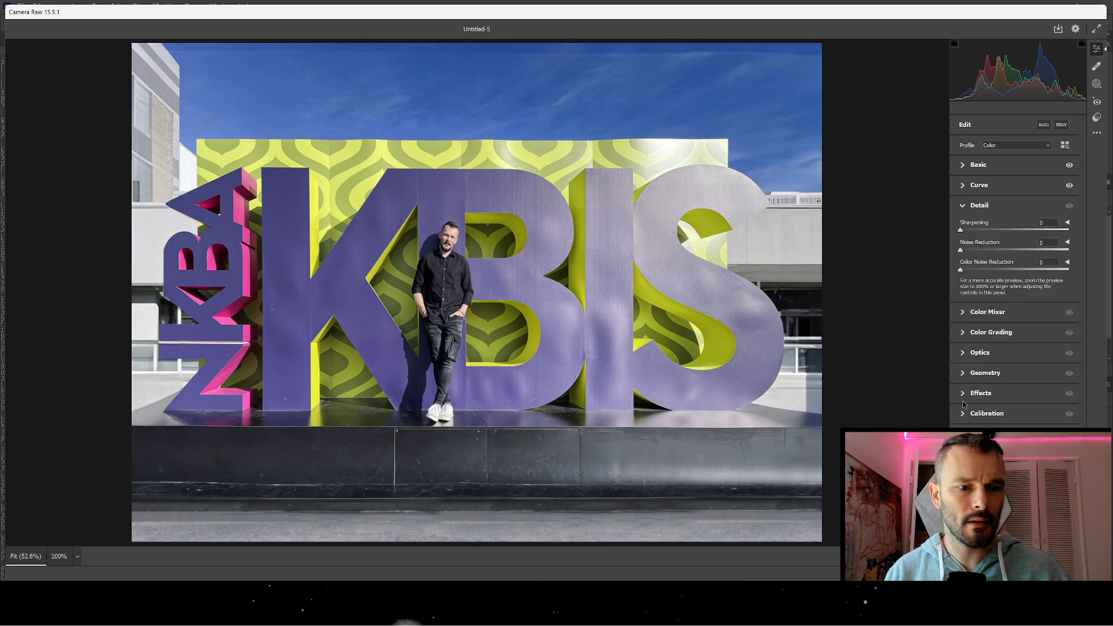
left_click(993, 231)
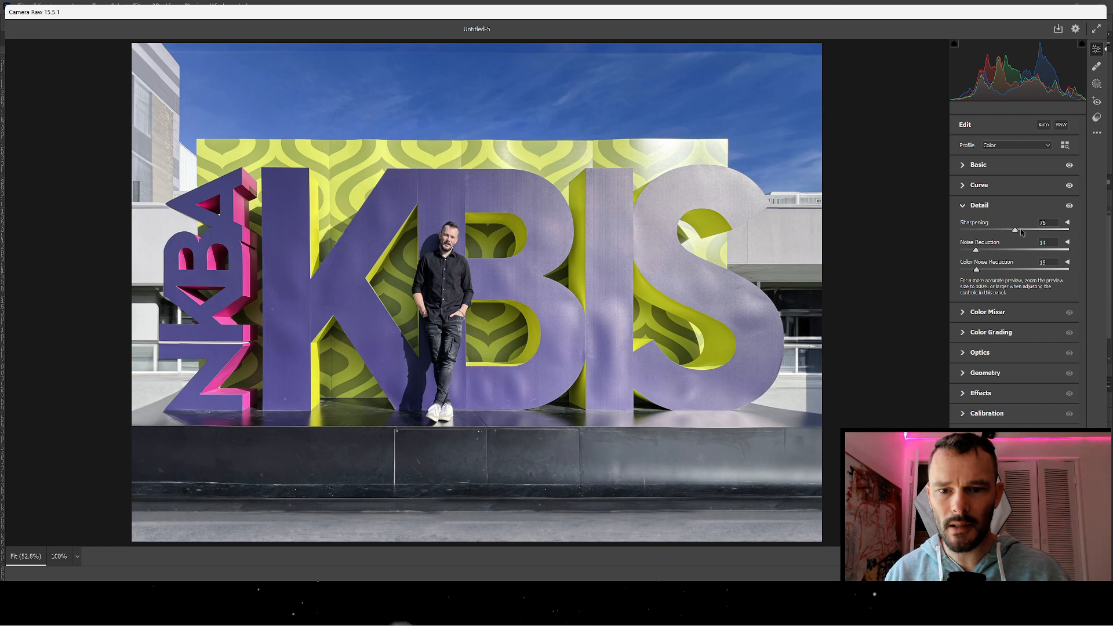
mouse_move(1036, 231)
left_mouse_down()
mouse_move(1065, 231)
mouse_move(1016, 231)
left_mouse_up()
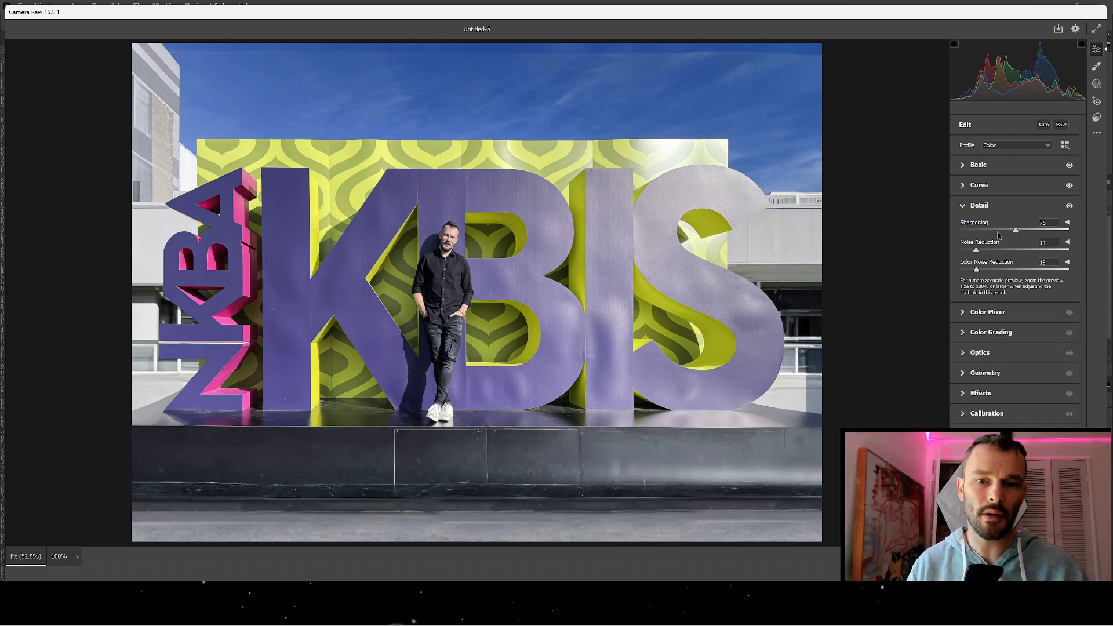
- Brighten the purple letters and the sky with targeted luminance adjustments: blues +54, purples +83 and magentas +12
left_click(965, 314)
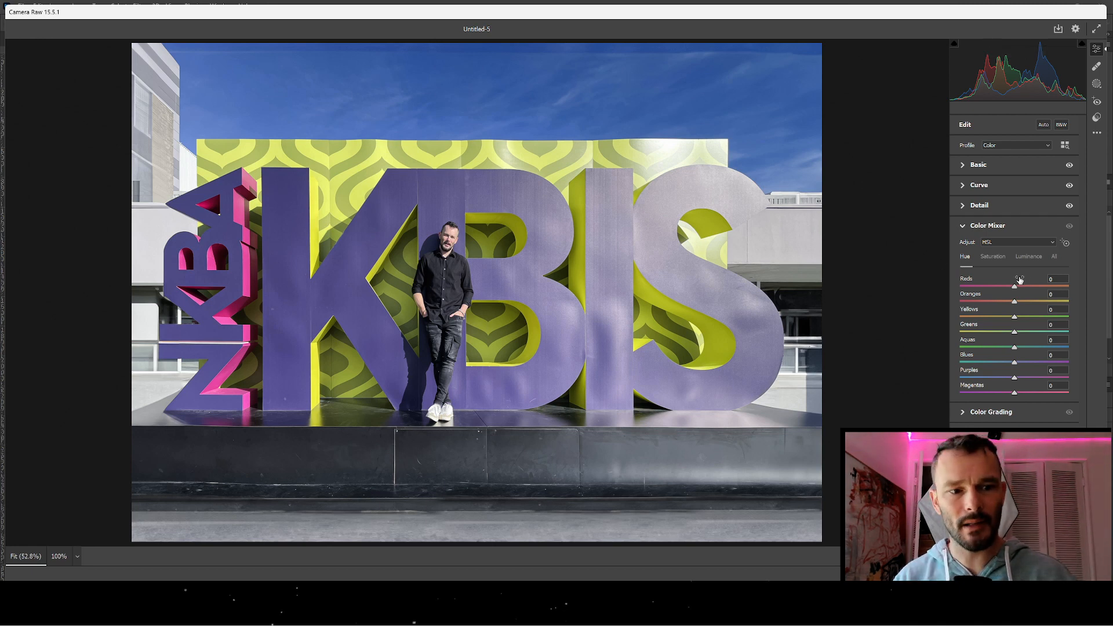
left_click(995, 259)
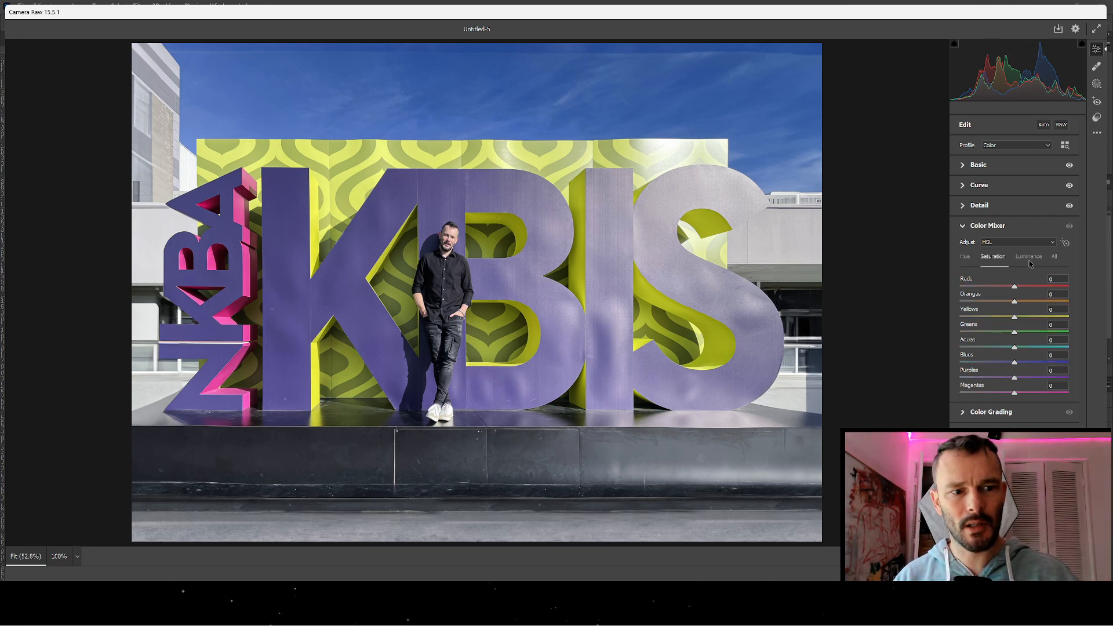
left_click(1029, 259)
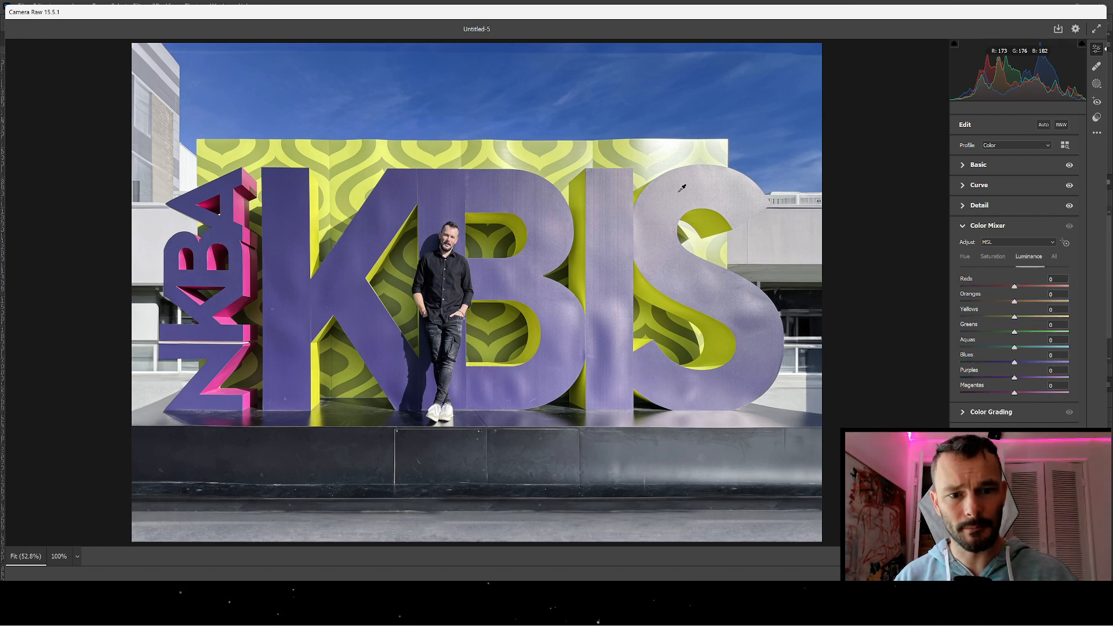
left_click(1065, 243)
left_click_drag(678, 186, 711, 186)
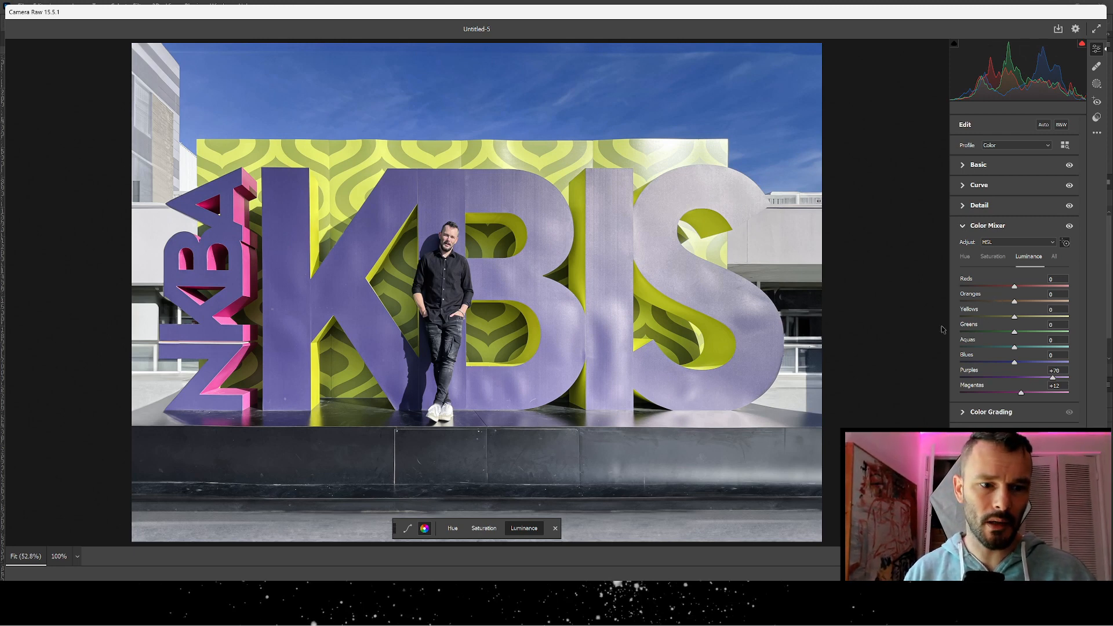
mouse_move(726, 100)
left_mouse_down()
mouse_move(633, 100)
mouse_move(705, 100)
left_mouse_up()
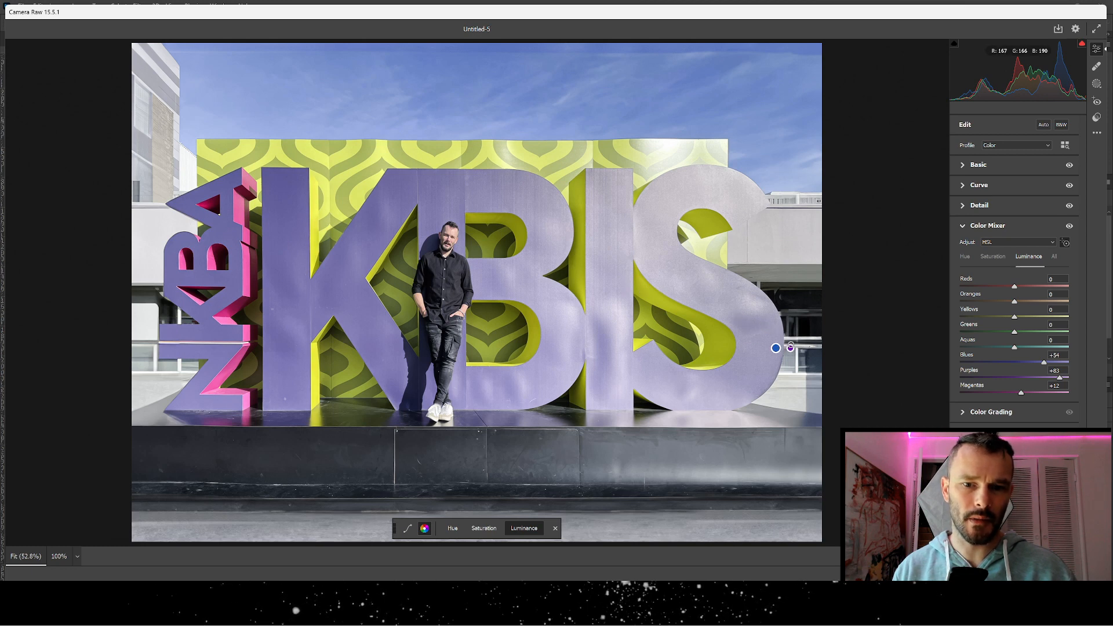
- Grade the highlights warm at hue 45 and saturation 21 with raised luminance, and the shadows teal at saturation 32 with slightly lower luminance
left_click(965, 413)
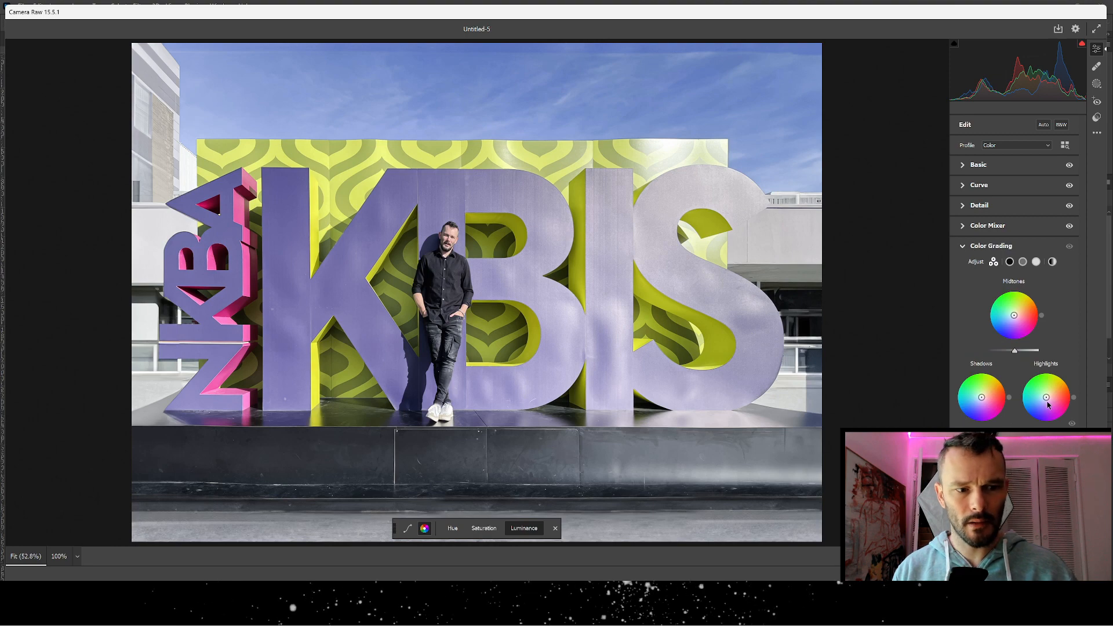
mouse_move(1053, 399)
left_mouse_down()
mouse_move(1038, 405)
mouse_move(1031, 389)
mouse_move(1056, 410)
mouse_move(1068, 397)
mouse_move(1056, 380)
mouse_move(1051, 394)
mouse_move(1073, 400)
mouse_move(1057, 374)
mouse_move(1065, 384)
left_mouse_up()
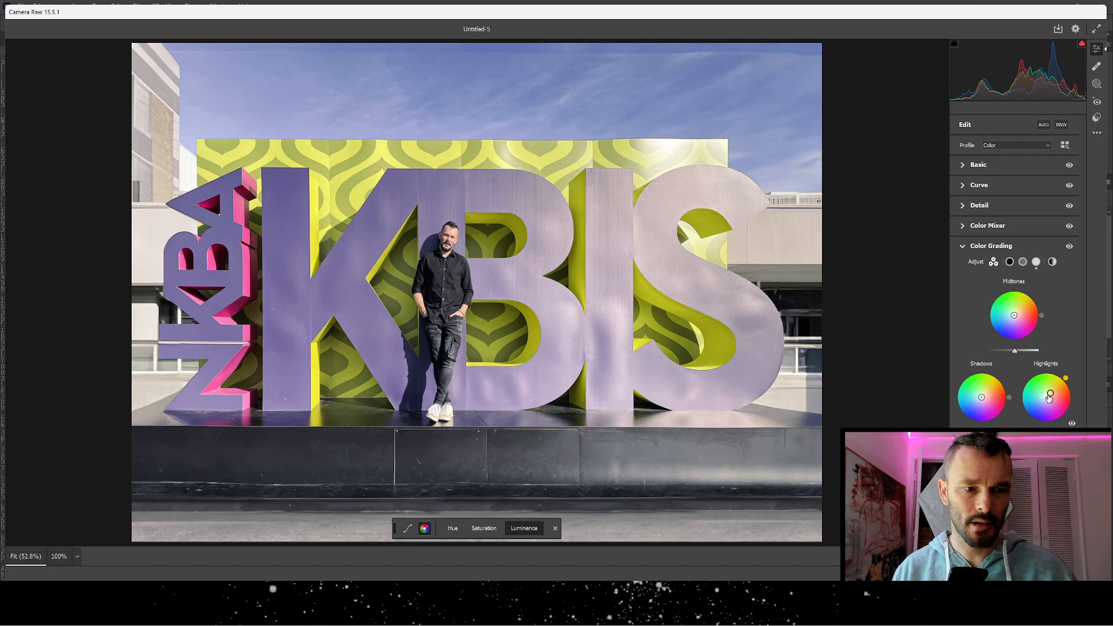
left_click_drag(1050, 396, 1049, 394)
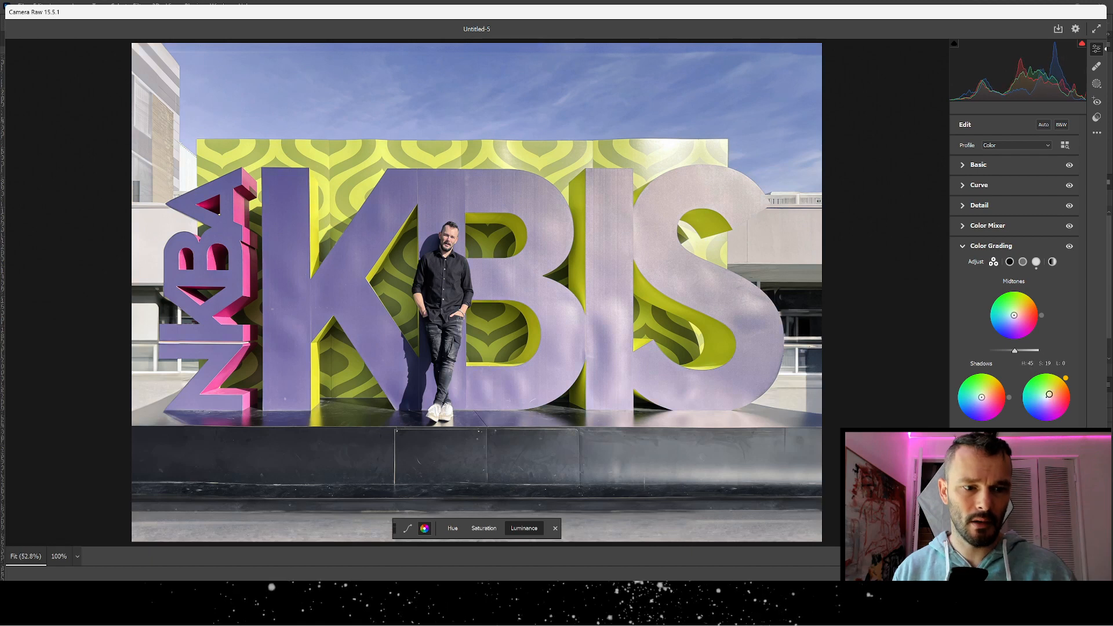
mouse_move(1046, 433)
left_mouse_down()
mouse_move(1028, 433)
mouse_move(1056, 433)
left_mouse_up()
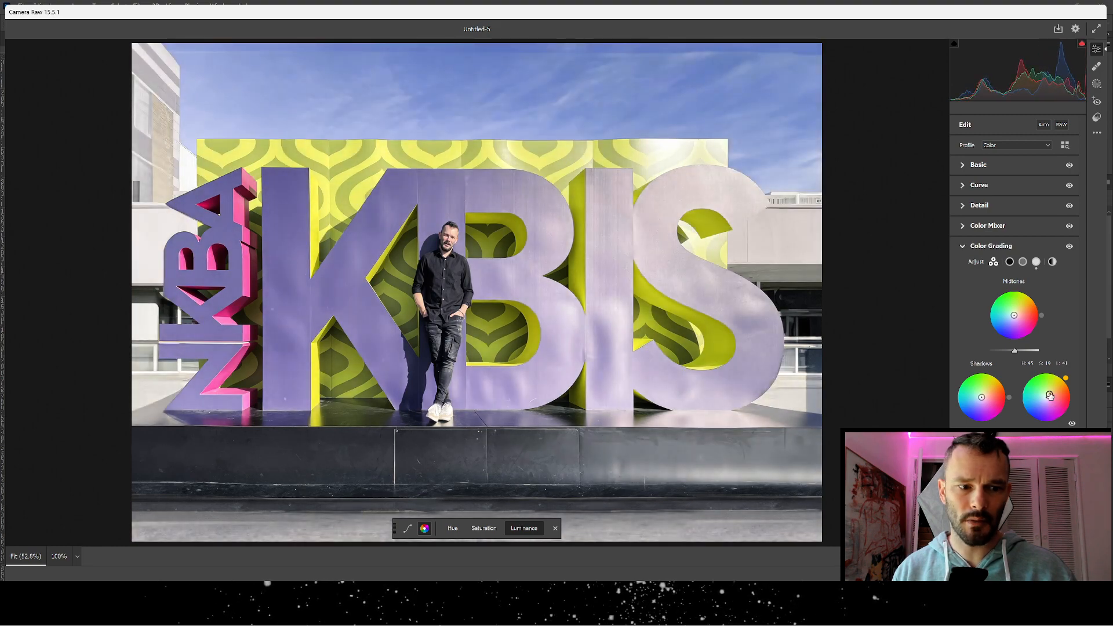
left_click_drag(1050, 395, 1051, 392)
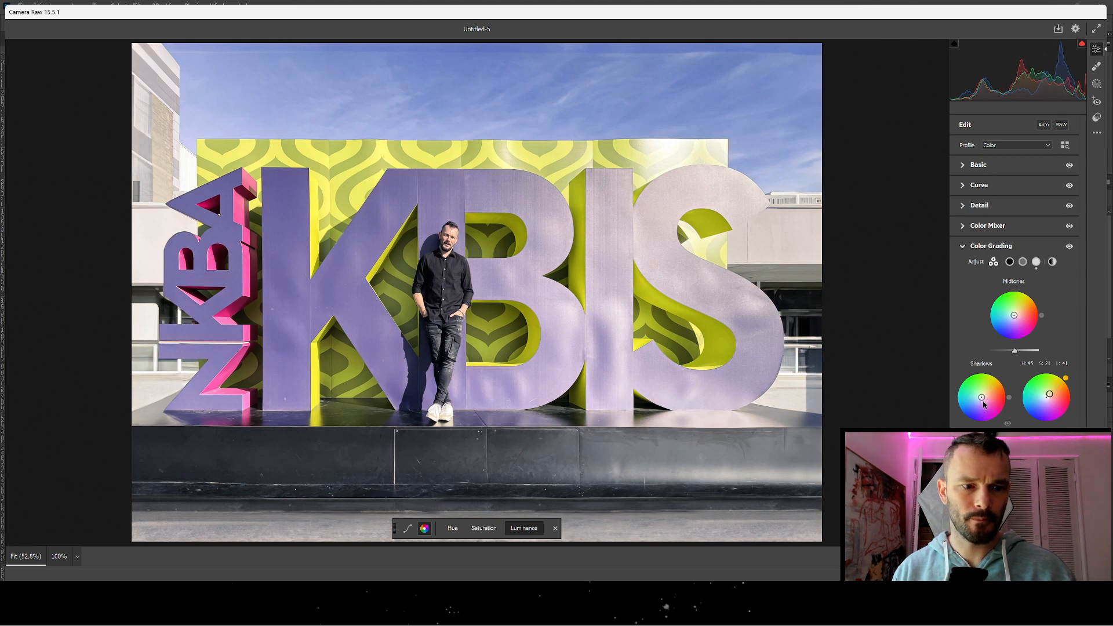
mouse_move(983, 402)
left_mouse_down()
mouse_move(1003, 432)
mouse_move(1038, 419)
mouse_move(1048, 376)
mouse_move(1027, 345)
mouse_move(974, 351)
mouse_move(965, 386)
mouse_move(987, 404)
mouse_move(971, 397)
left_mouse_up()
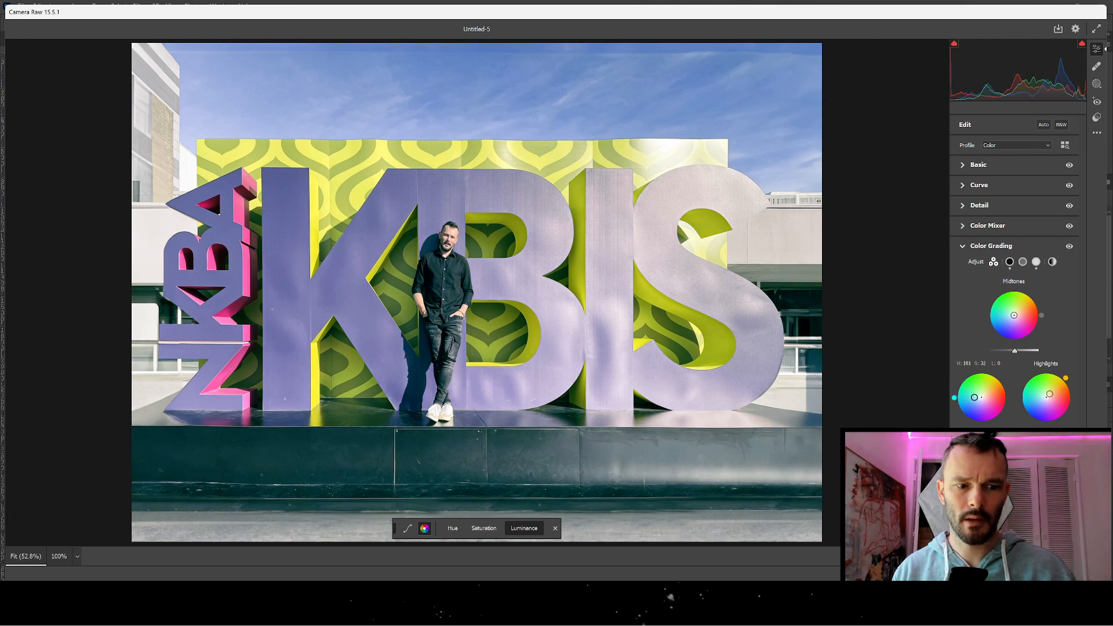
mouse_move(978, 433)
left_mouse_down()
mouse_move(958, 432)
mouse_move(972, 433)
left_mouse_up()
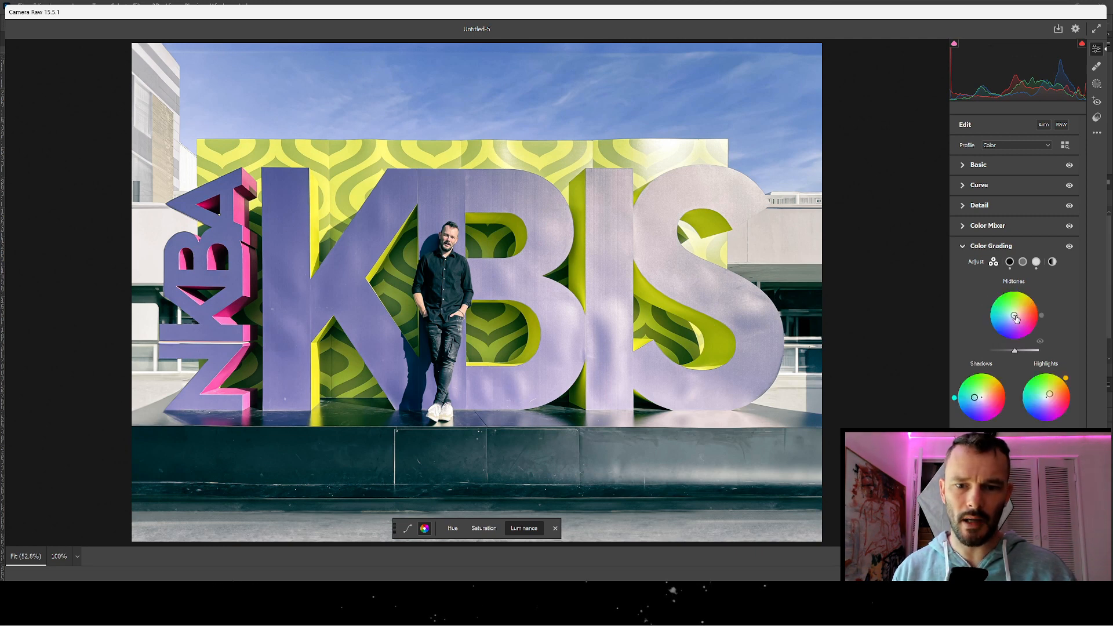
- Set the white balance tint to +17 and return to the color grading wheels
left_click(966, 167)
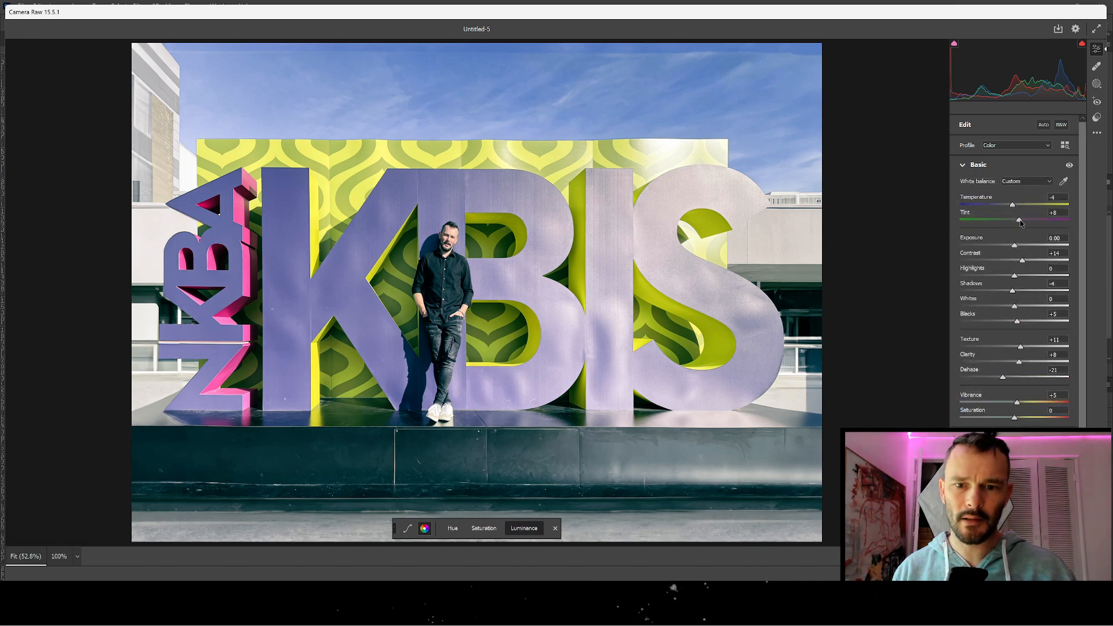
left_click_drag(1021, 224, 1026, 225)
scroll(1016, 272, "down", 1)
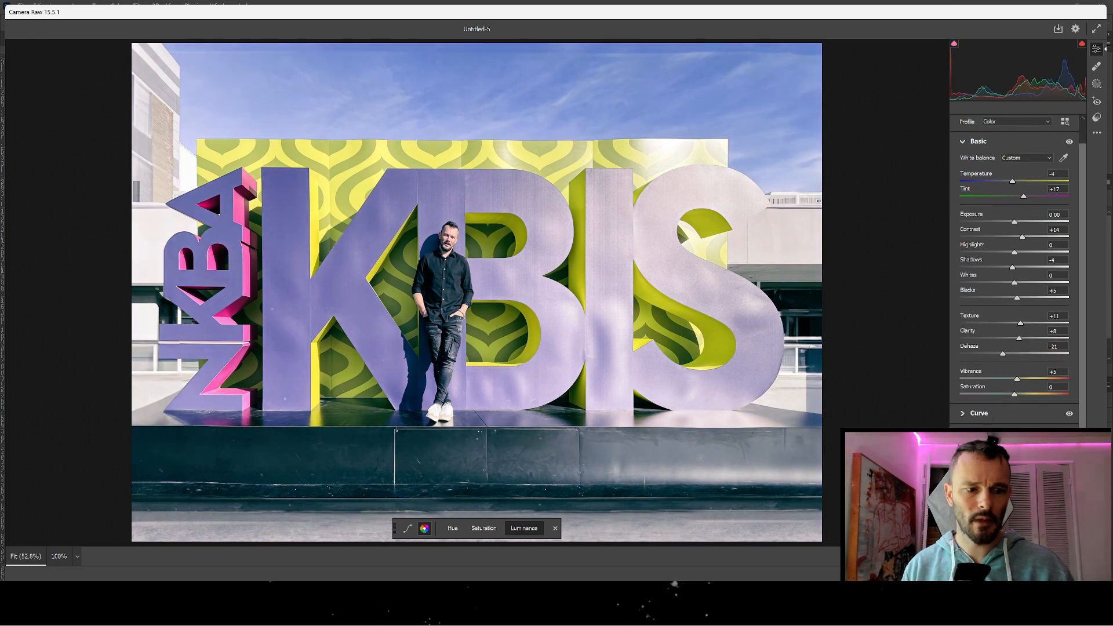
left_click(991, 474)
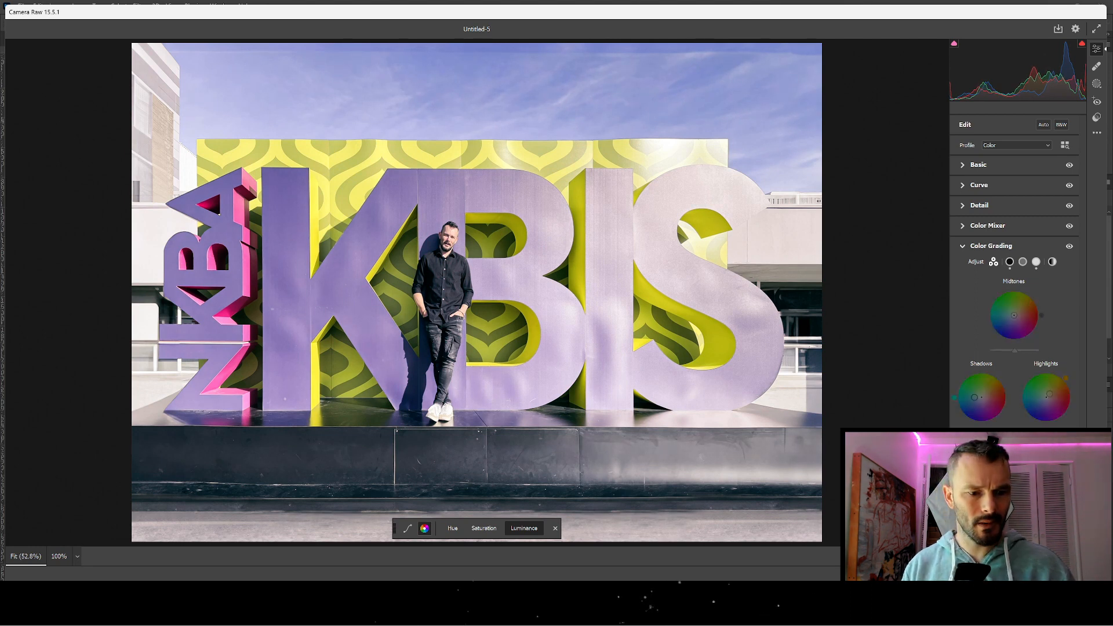
- Set the vignette correction in the optics adjustments to +30 to brighten the photo's edges
key("ctrl+7")
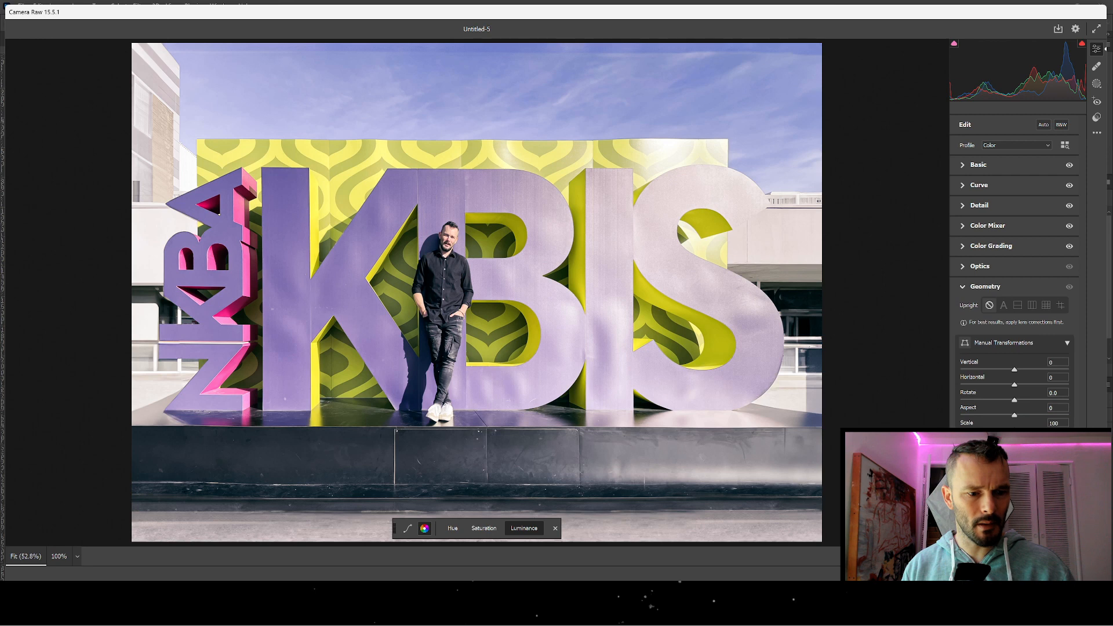
left_click(964, 268)
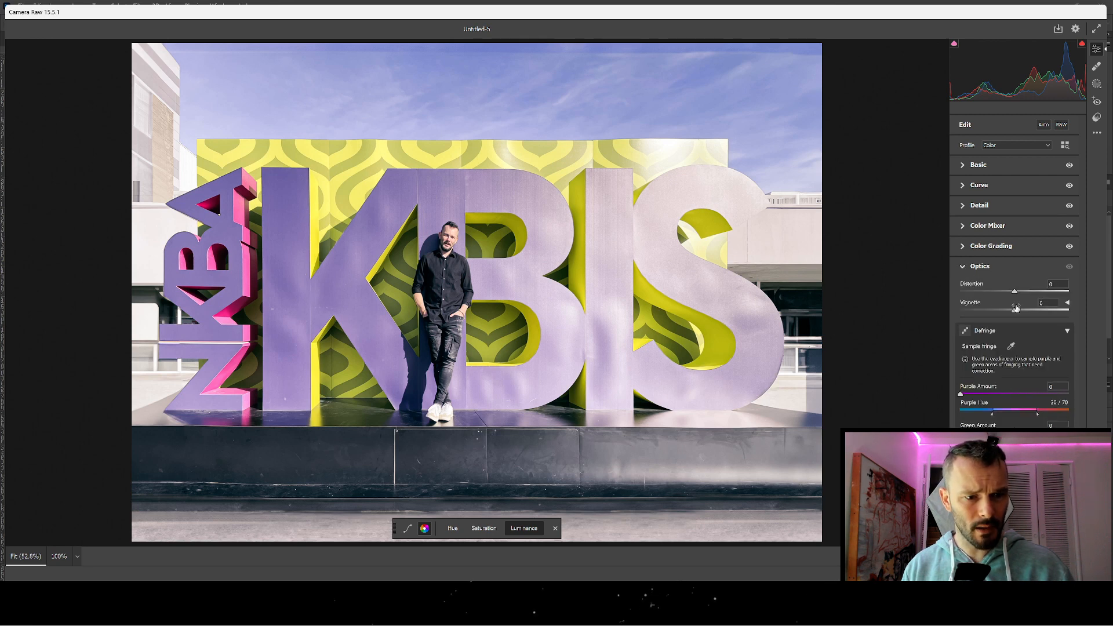
mouse_move(1013, 313)
left_mouse_down()
mouse_move(1051, 316)
mouse_move(982, 318)
mouse_move(1033, 318)
left_mouse_up()
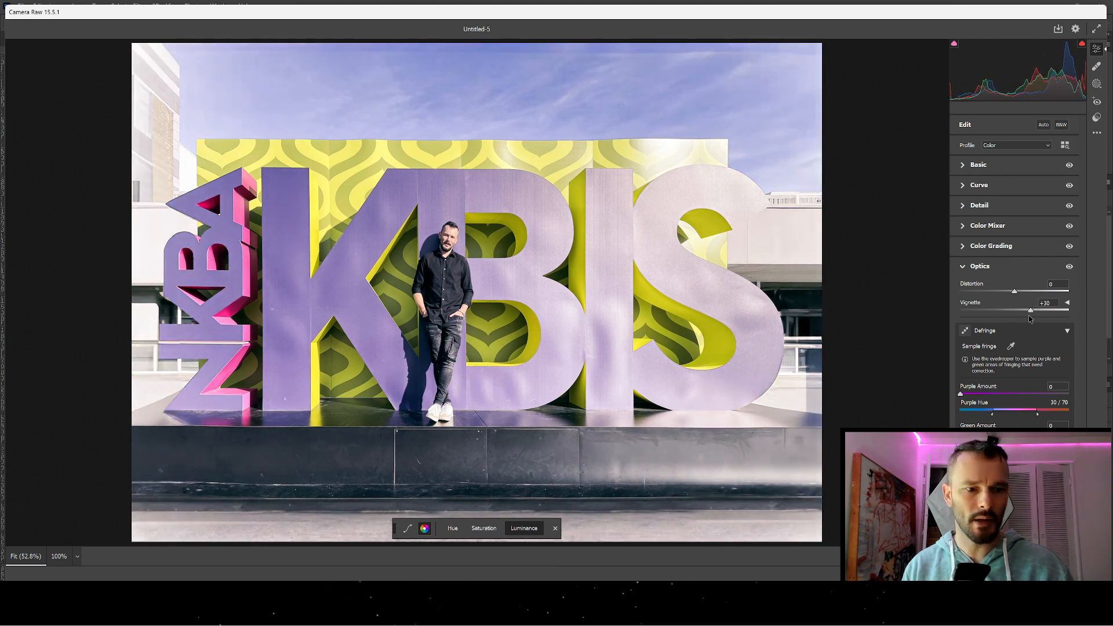
- Set the vertical perspective transformation to -5 and finish the Camera Raw adjustments
left_click(961, 248)
left_click(961, 248)
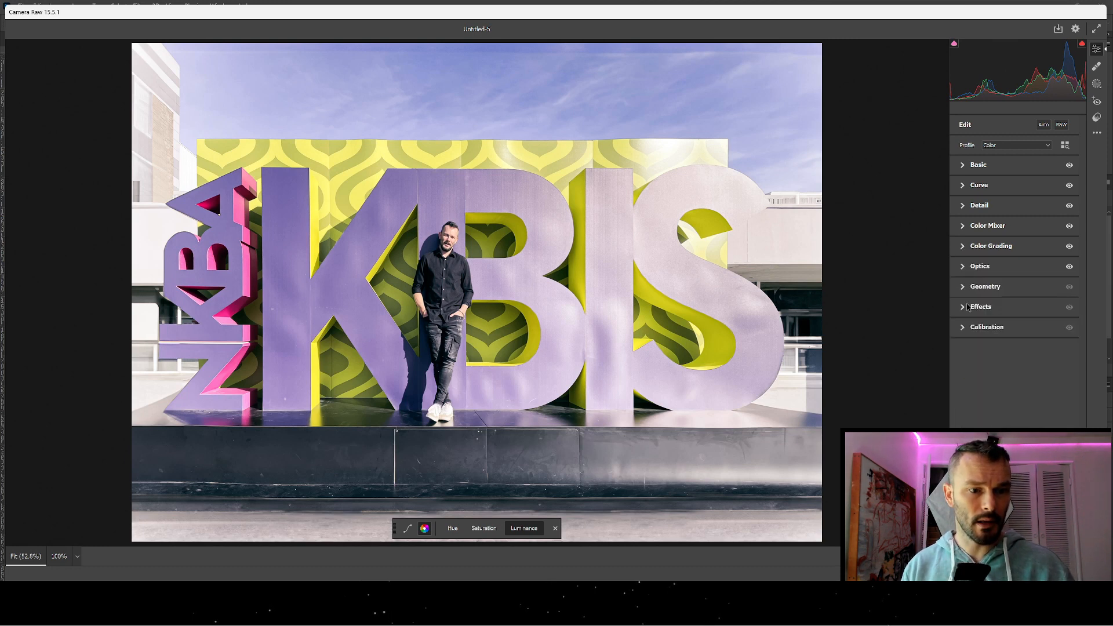
left_click(962, 287)
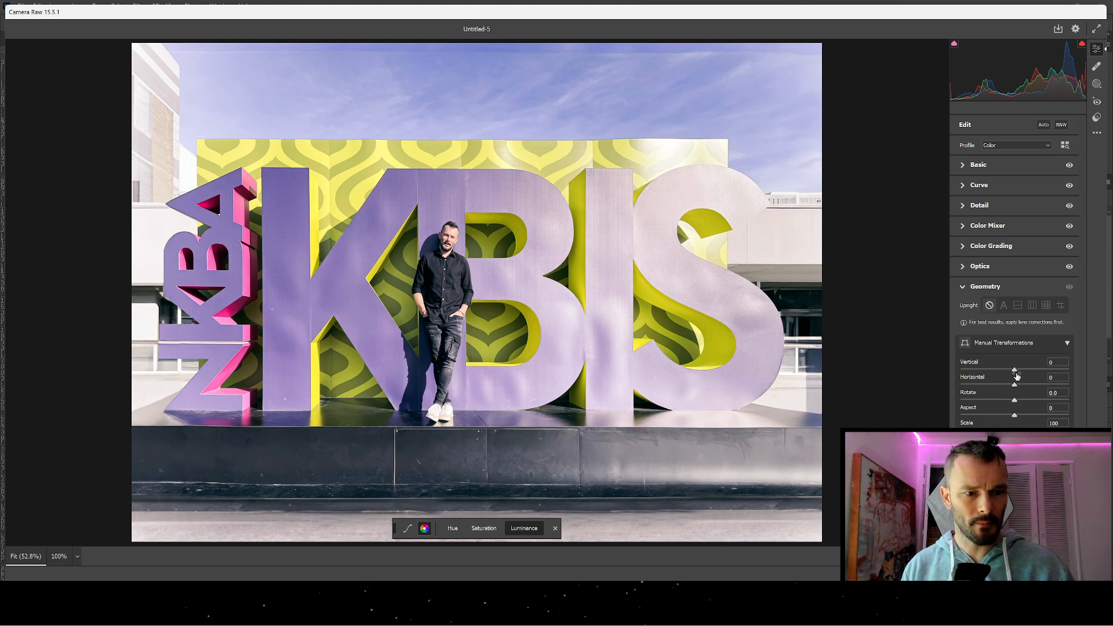
left_click_drag(1014, 369, 1012, 369)
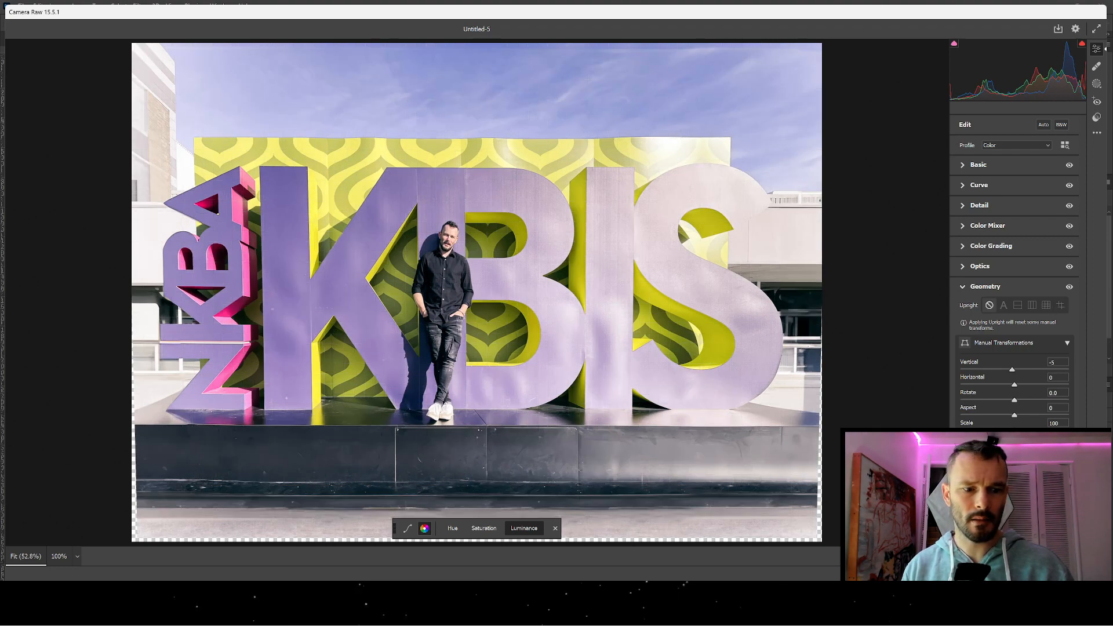
key("Escape")
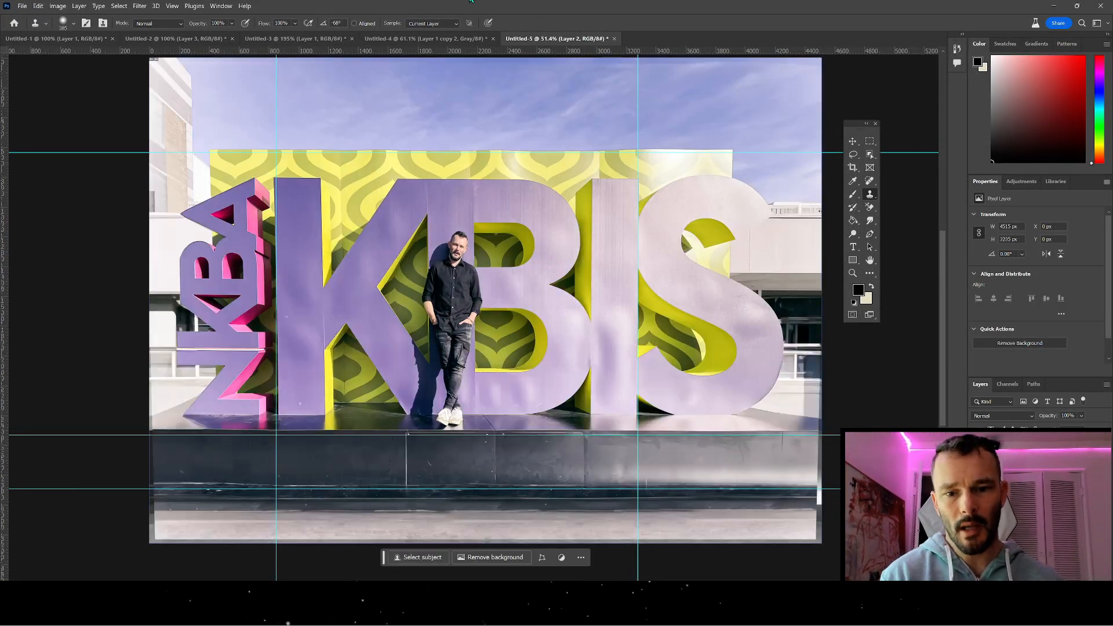
- Open Neural Filters on the graded photo layer and enable Depth Blur
left_click(139, 6)
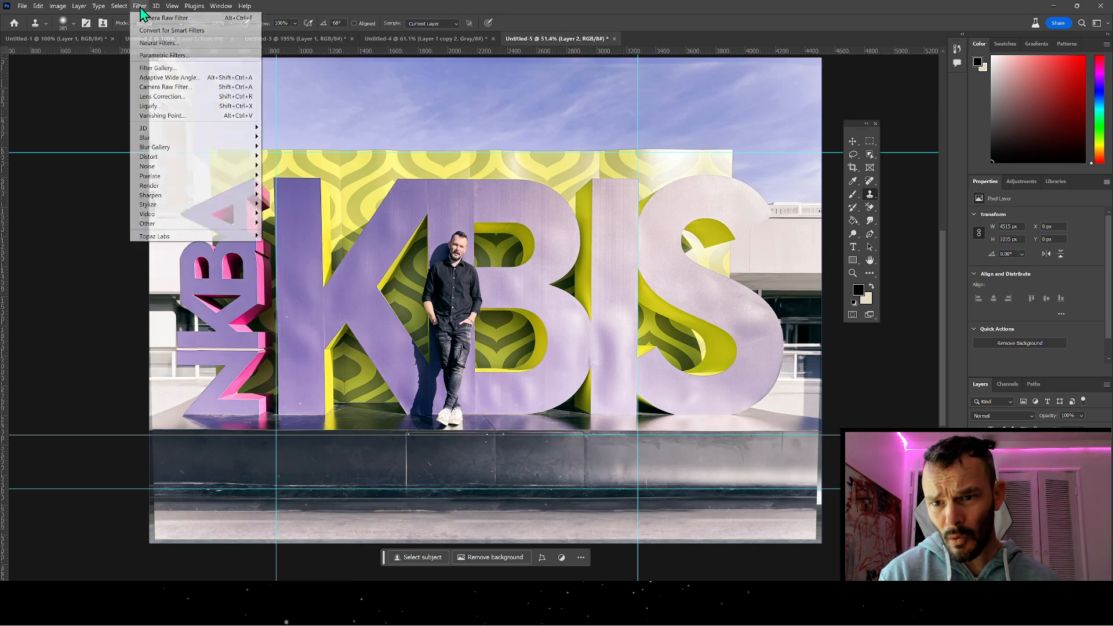
left_click(173, 42)
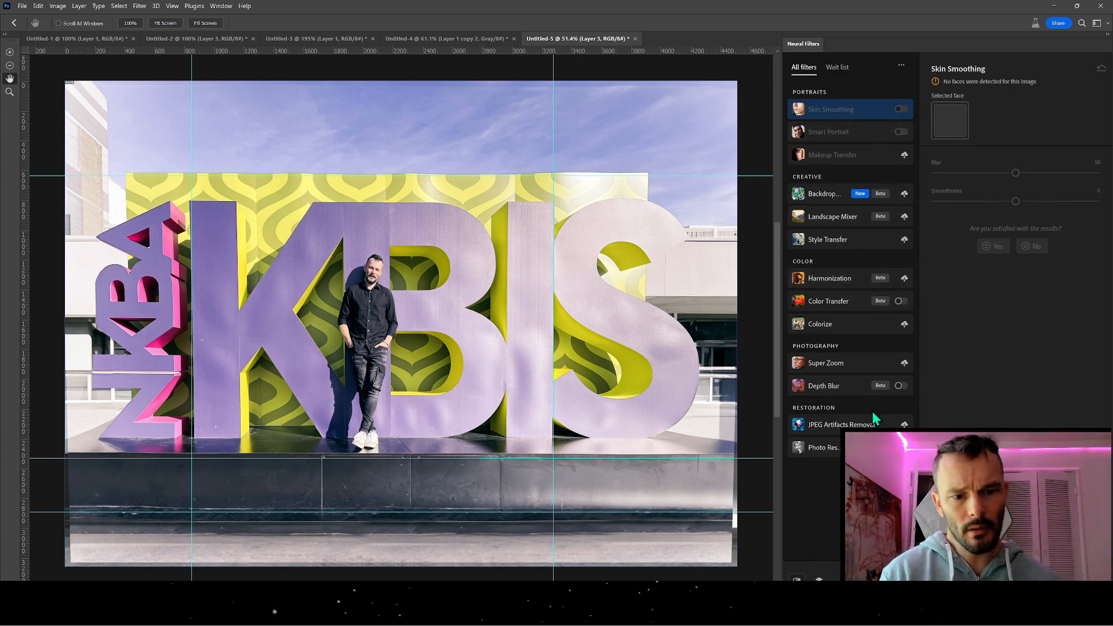
left_click(901, 386)
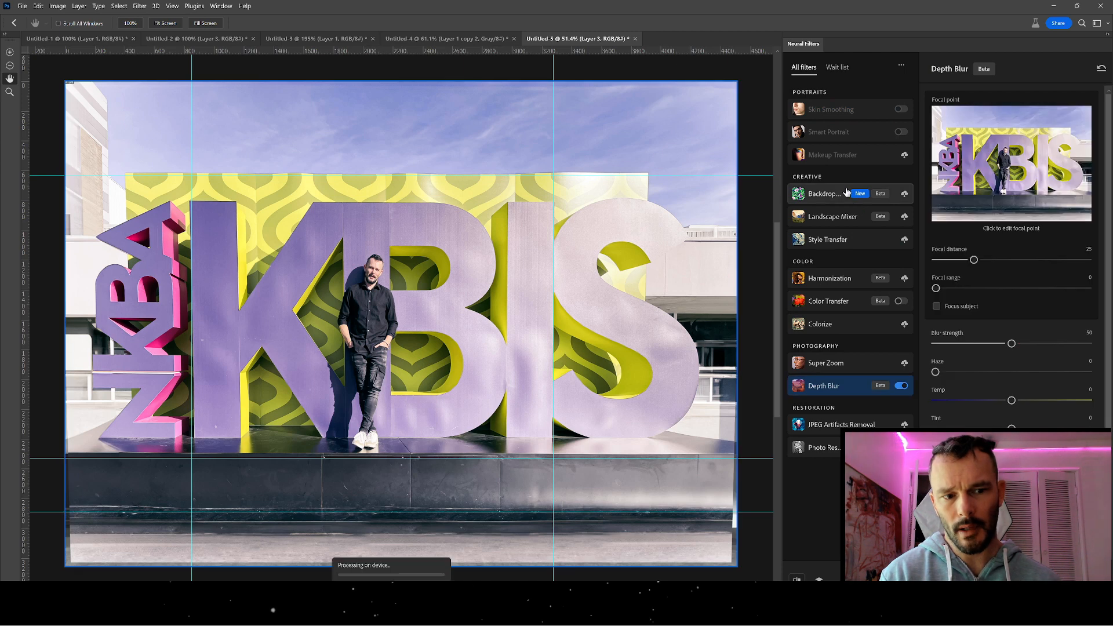
mouse_move(847, 193)
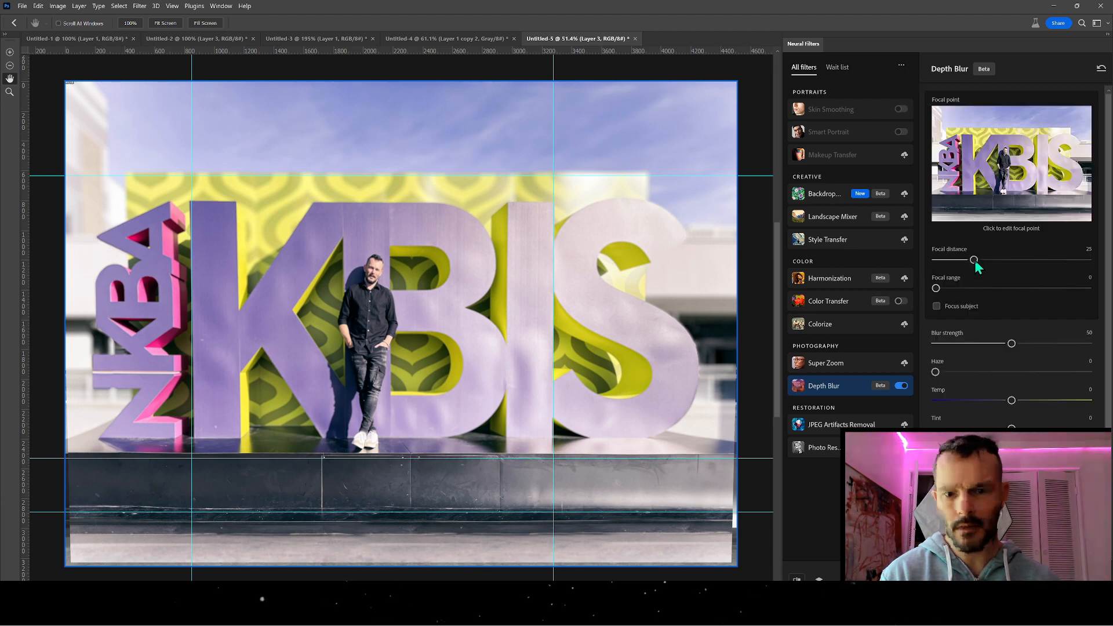
- Try depth blur focal distances of 38, 47 and 51, and test the option that focuses on the subject
left_click_drag(976, 264, 994, 263)
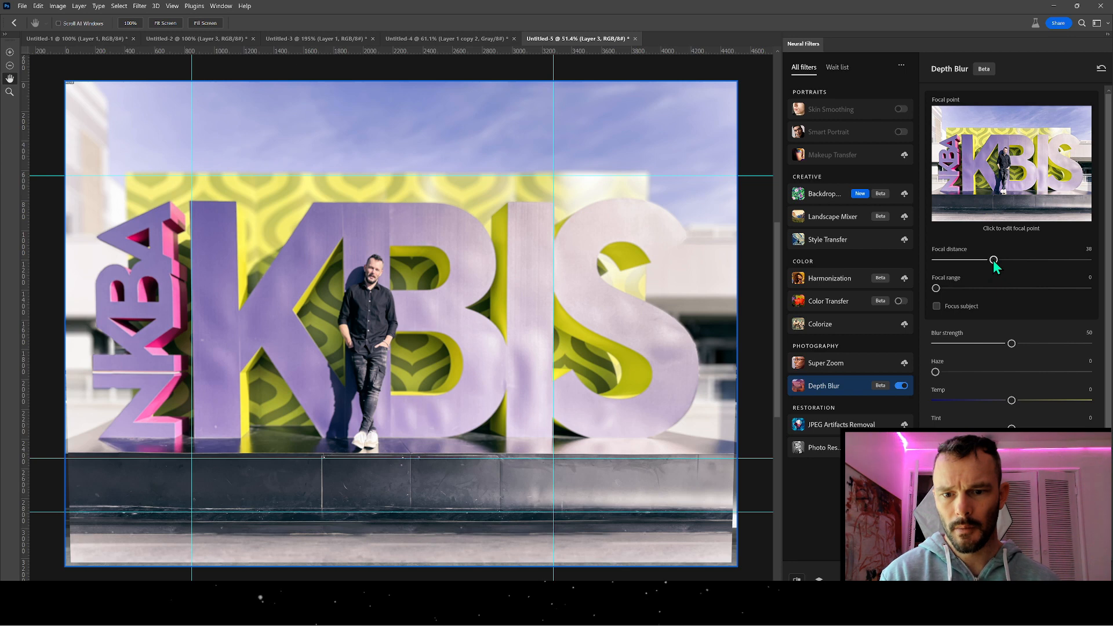
left_click_drag(1005, 259, 1007, 260)
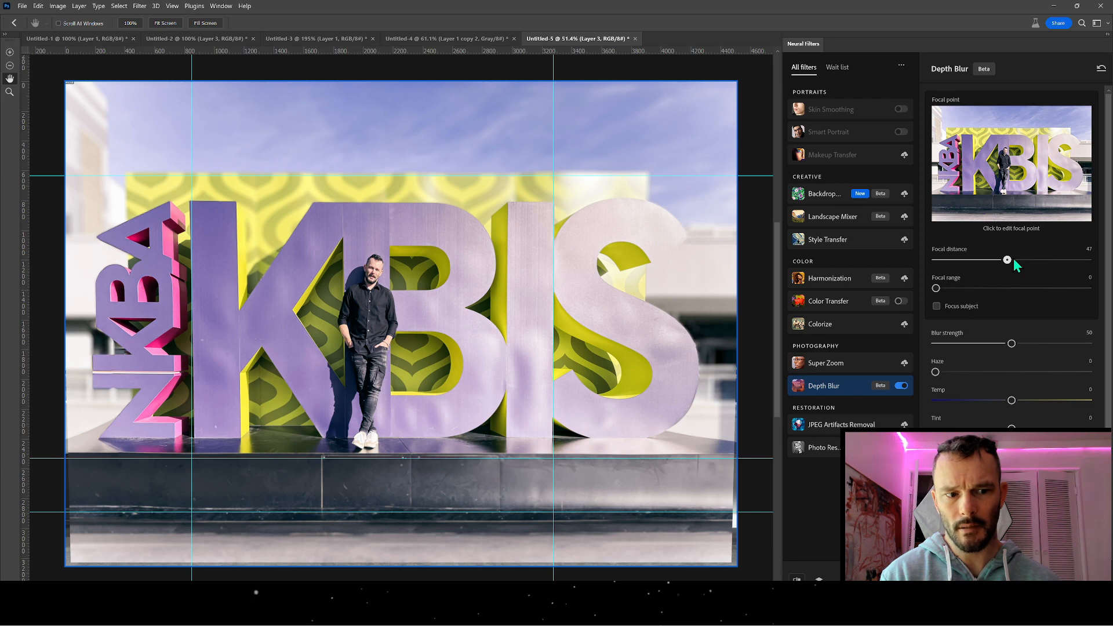
left_click(1014, 260)
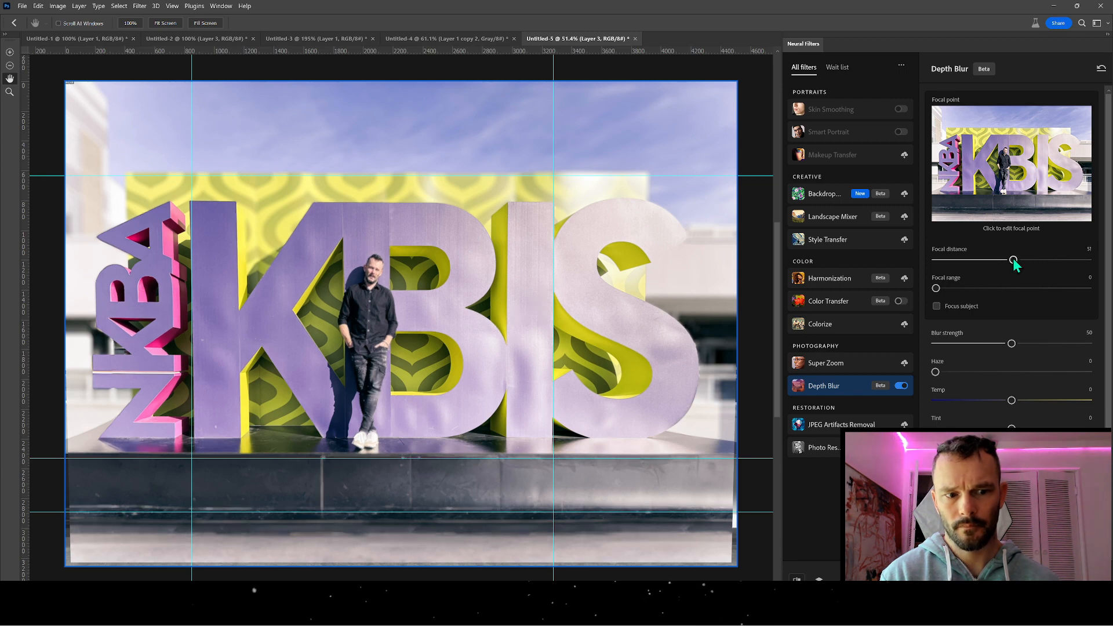
left_click(936, 307)
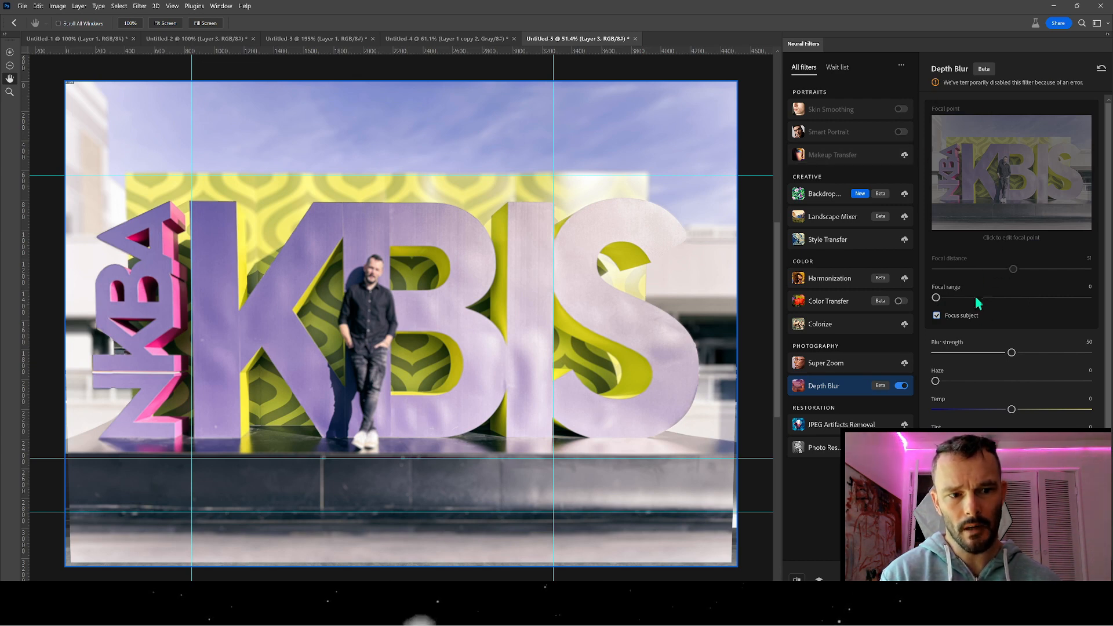
left_click(936, 316)
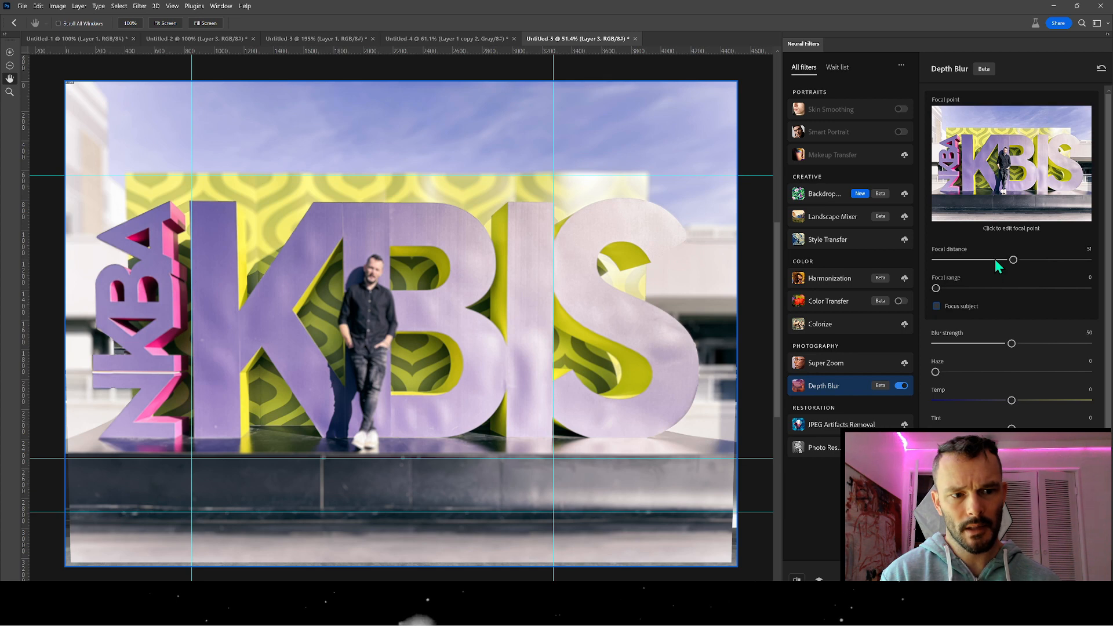
- Set the depth blur's focal distance to 43 and its focal range to 25
left_click(996, 259)
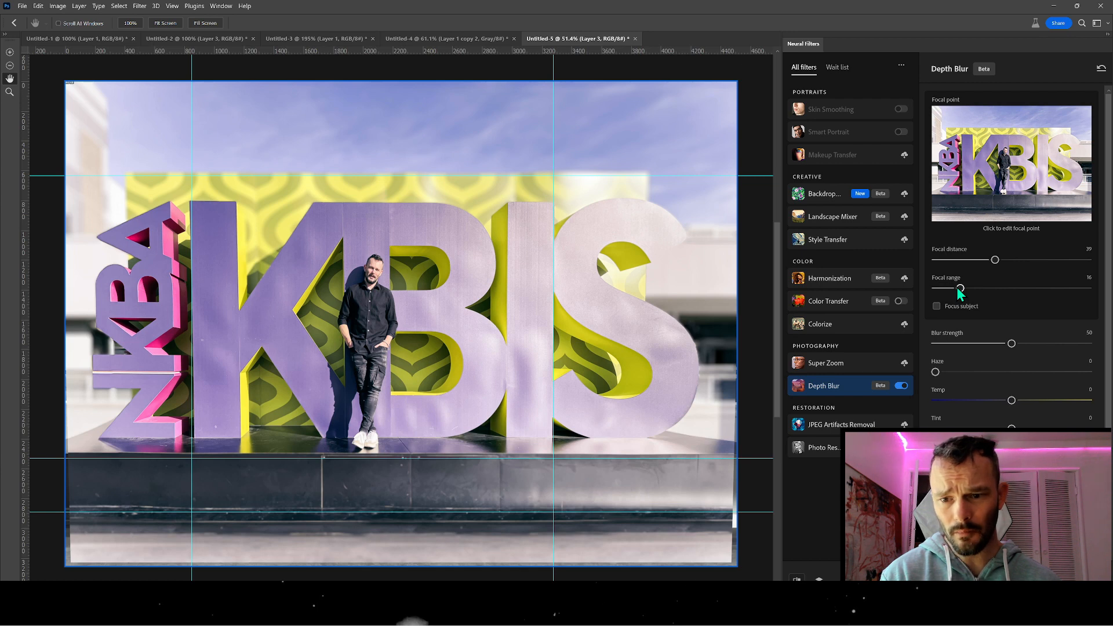
left_click_drag(958, 288, 964, 288)
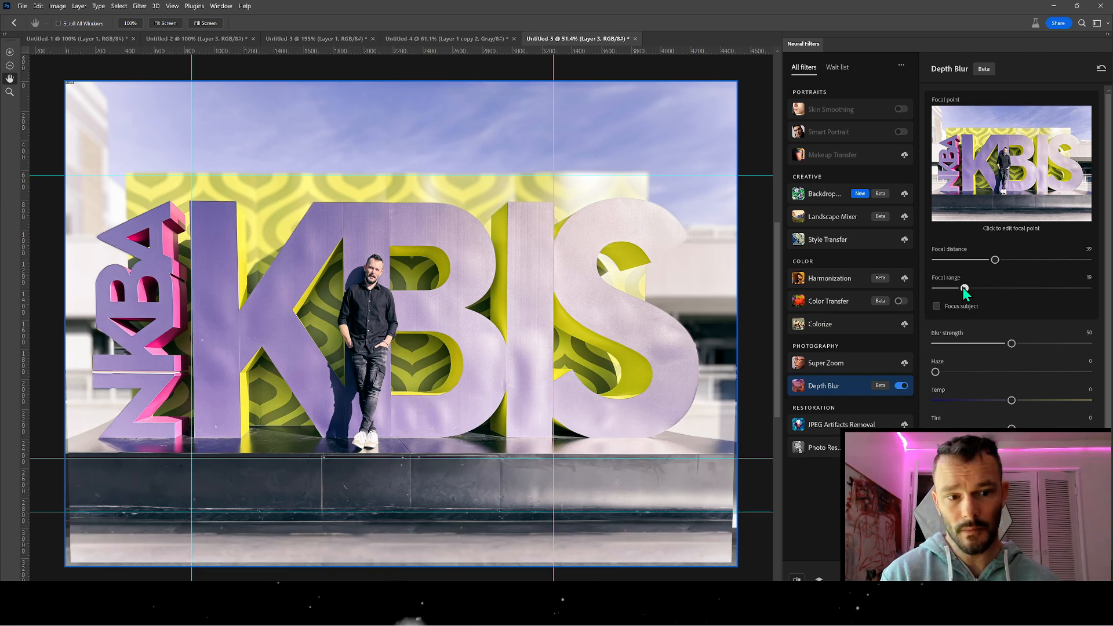
left_click_drag(964, 288, 1002, 260)
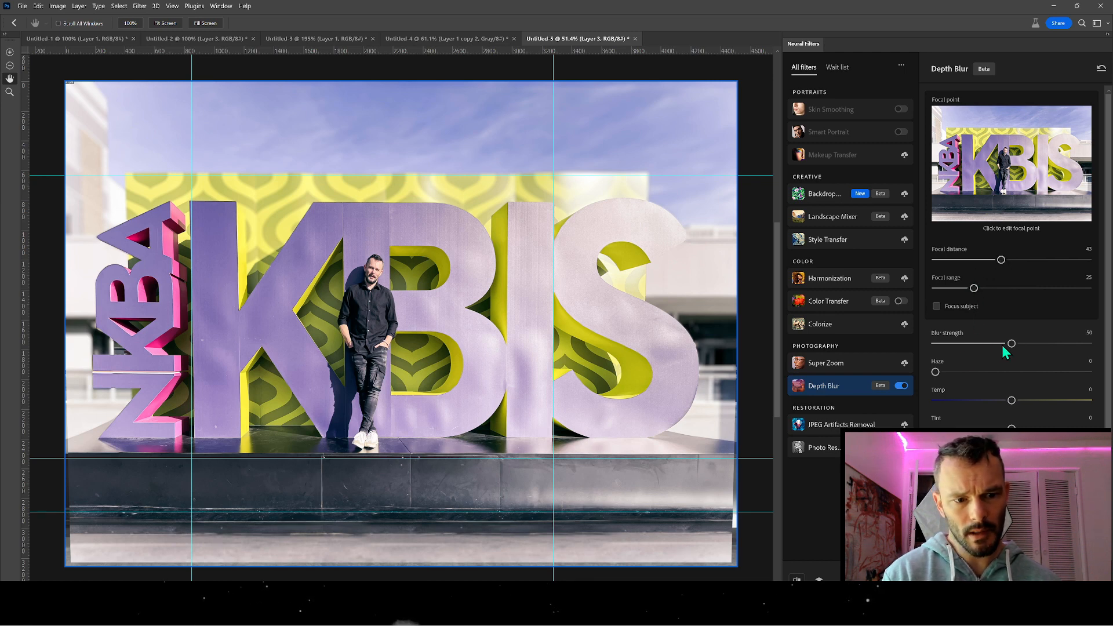
- Widen the depth blur's focal range to 69 and set the blur strength to 38
left_click_drag(1011, 343, 981, 351)
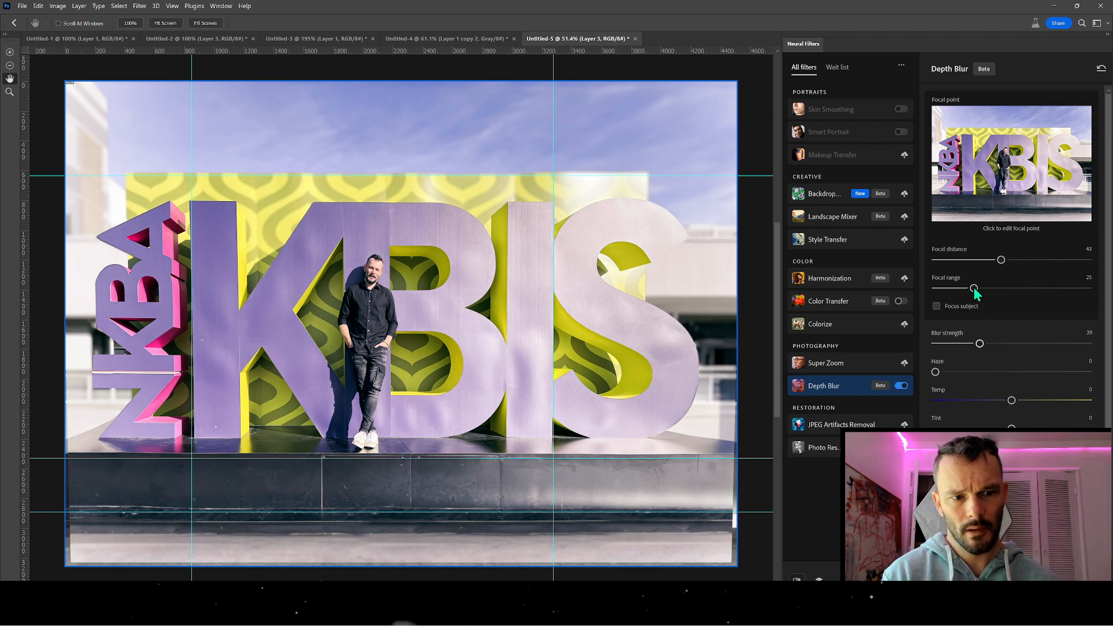
left_click_drag(974, 289, 1002, 288)
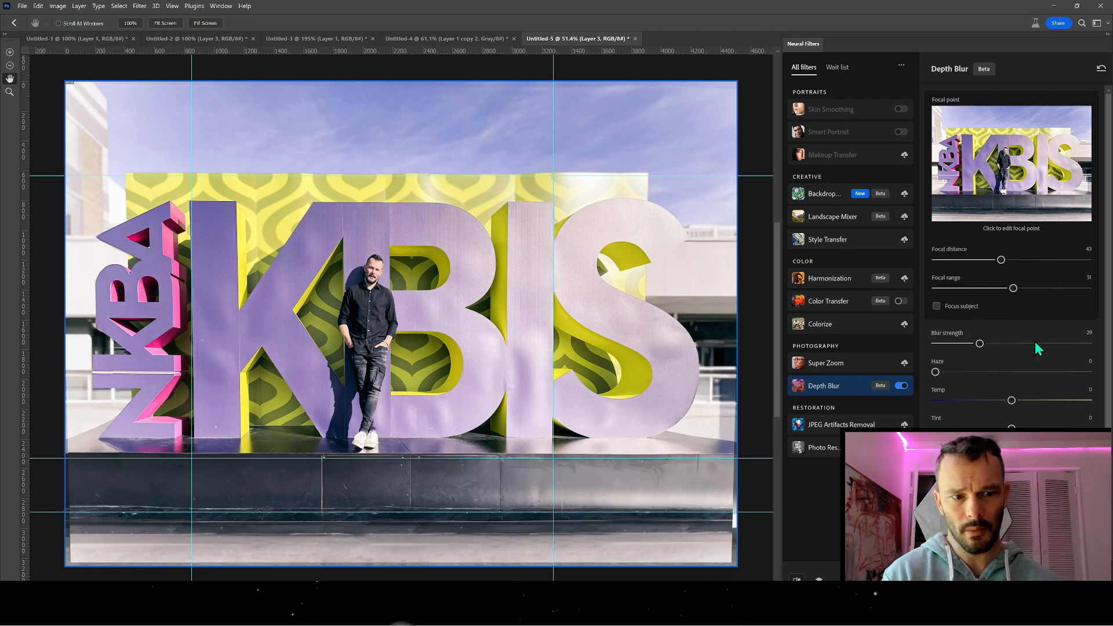
left_click_drag(982, 343, 975, 344)
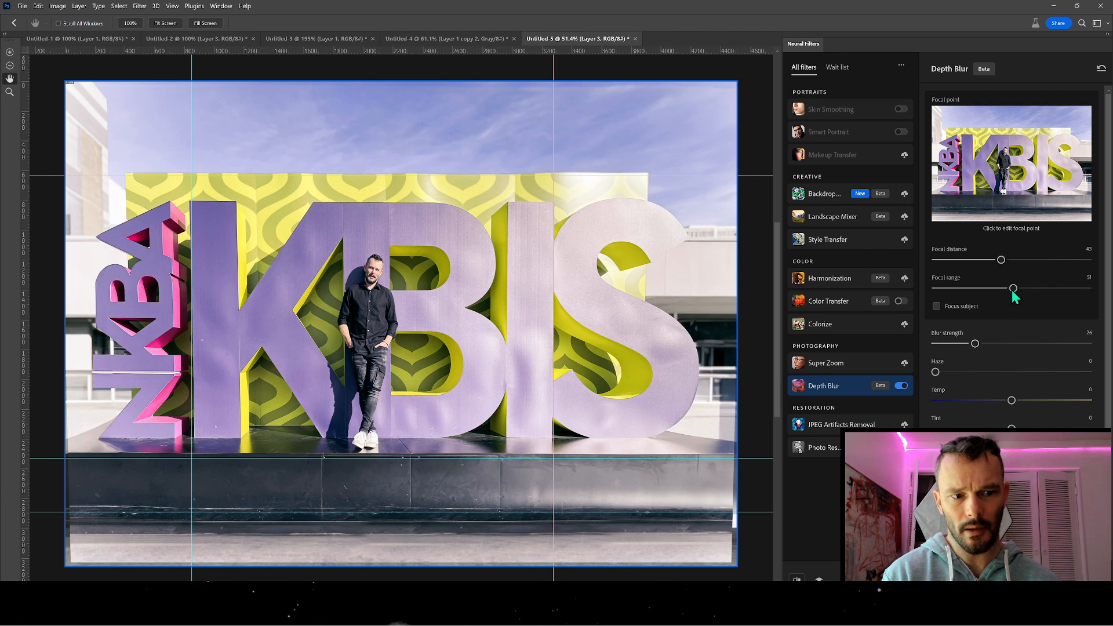
left_click_drag(1014, 288, 1043, 290)
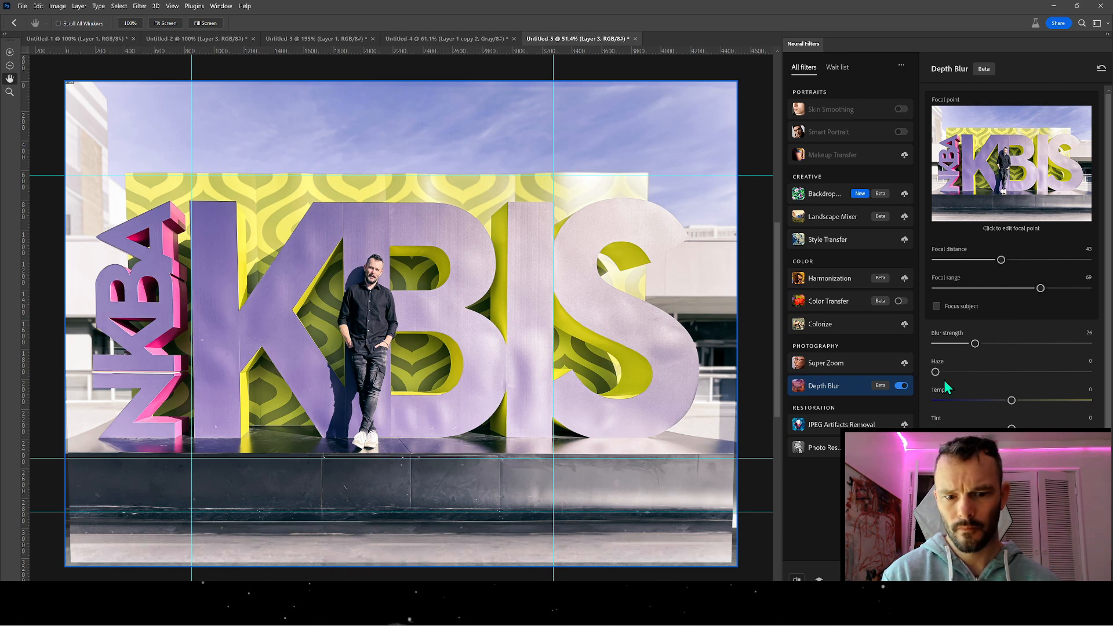
left_click_drag(976, 344, 980, 344)
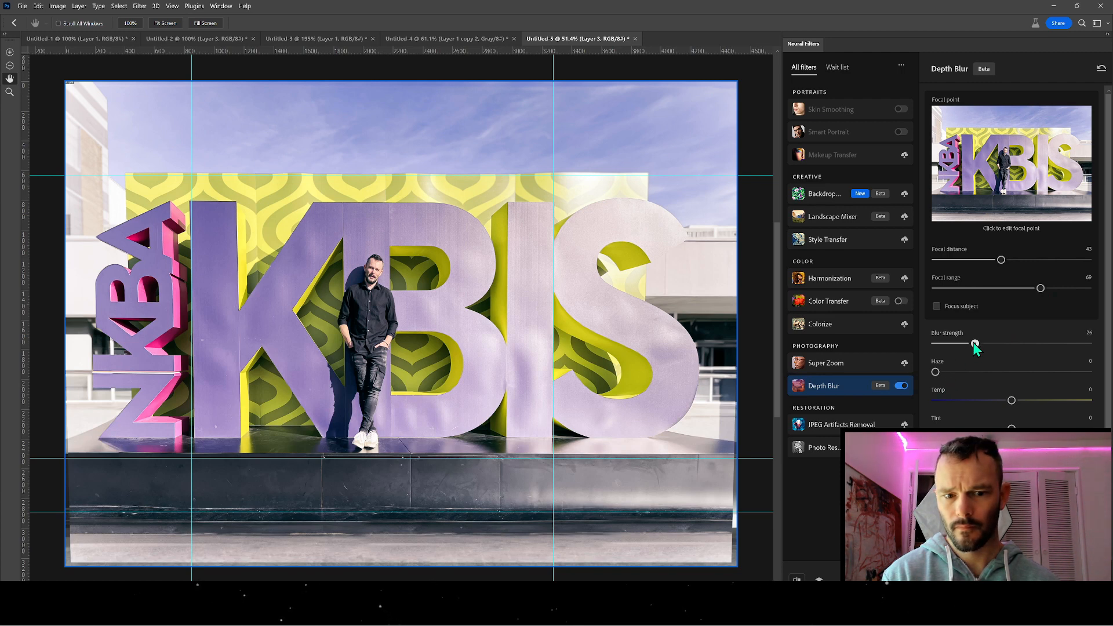
left_click_drag(975, 343, 994, 344)
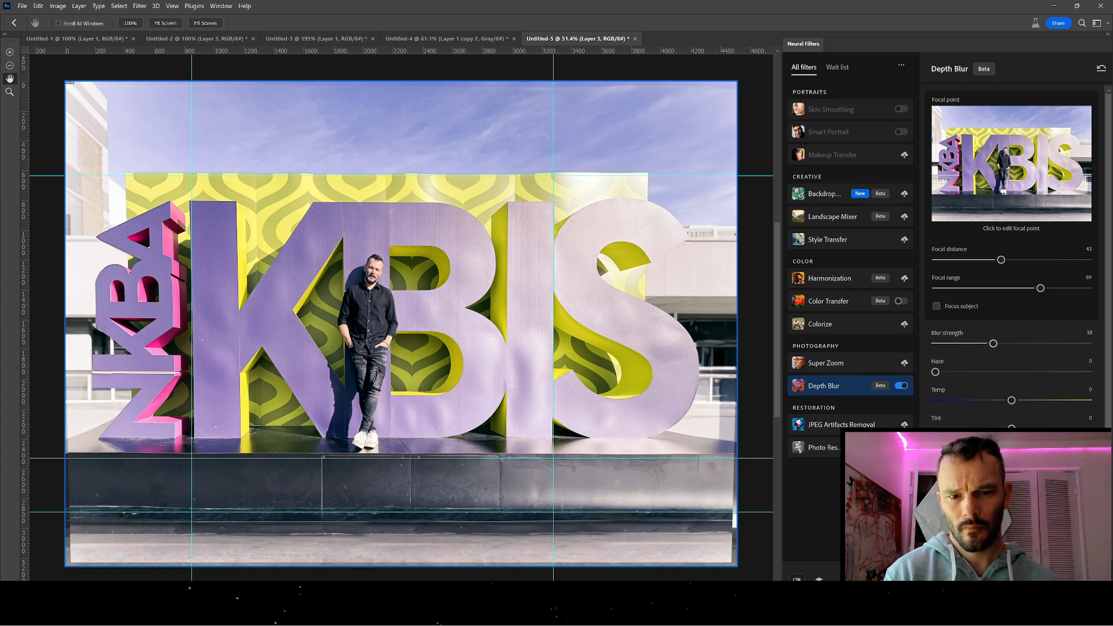
- Try a haze of 30, reset it to 0 and leave Neural Filters
left_click_drag(936, 372, 981, 372)
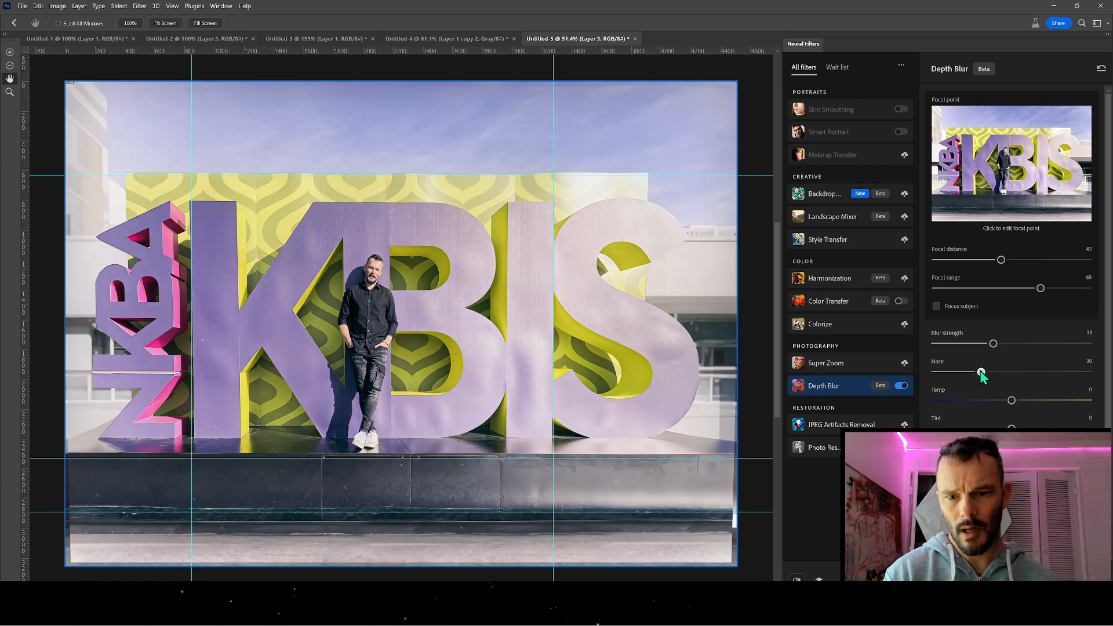
left_click_drag(981, 372, 925, 372)
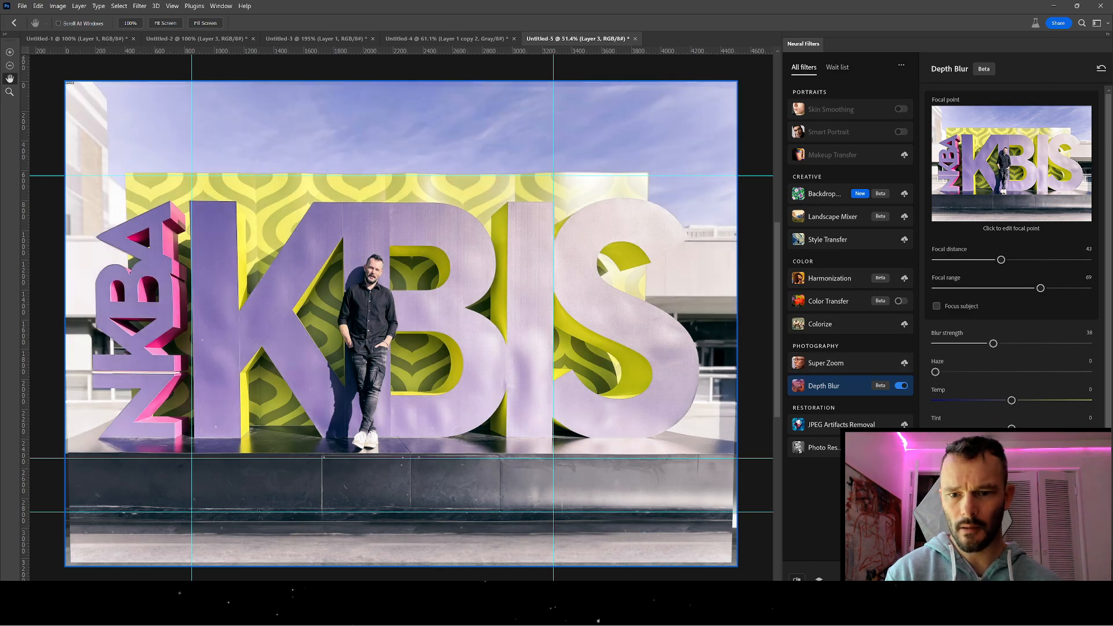
key("Escape")
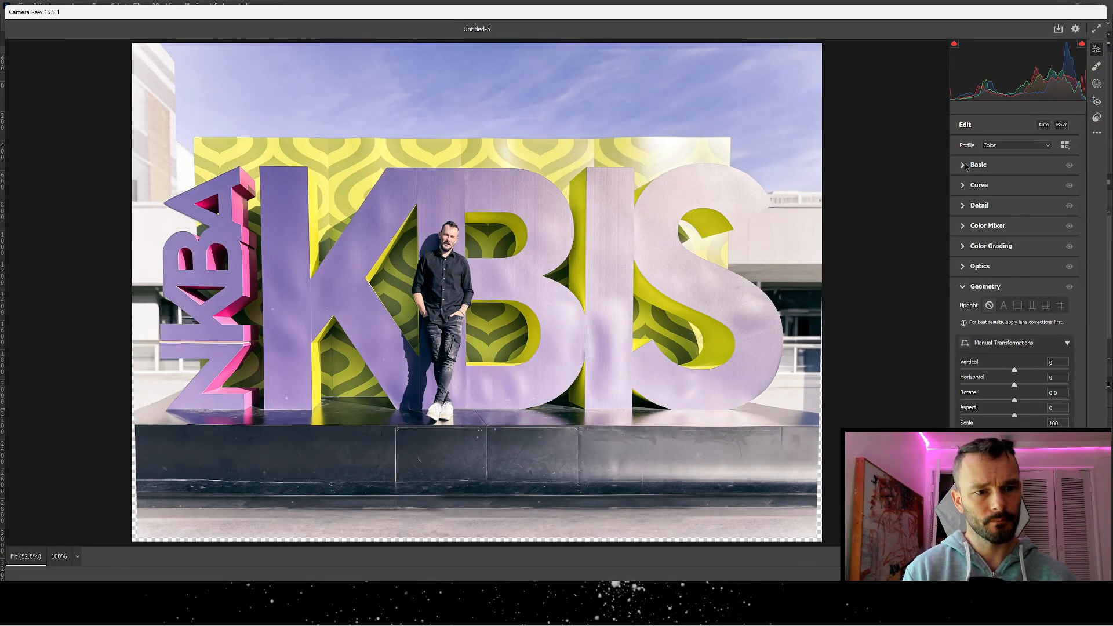
- Browse the Camera Raw presets, from the adaptive portrait and sky groups through cinematic, futuristic, food, landscape, color and creative
left_click(1099, 120)
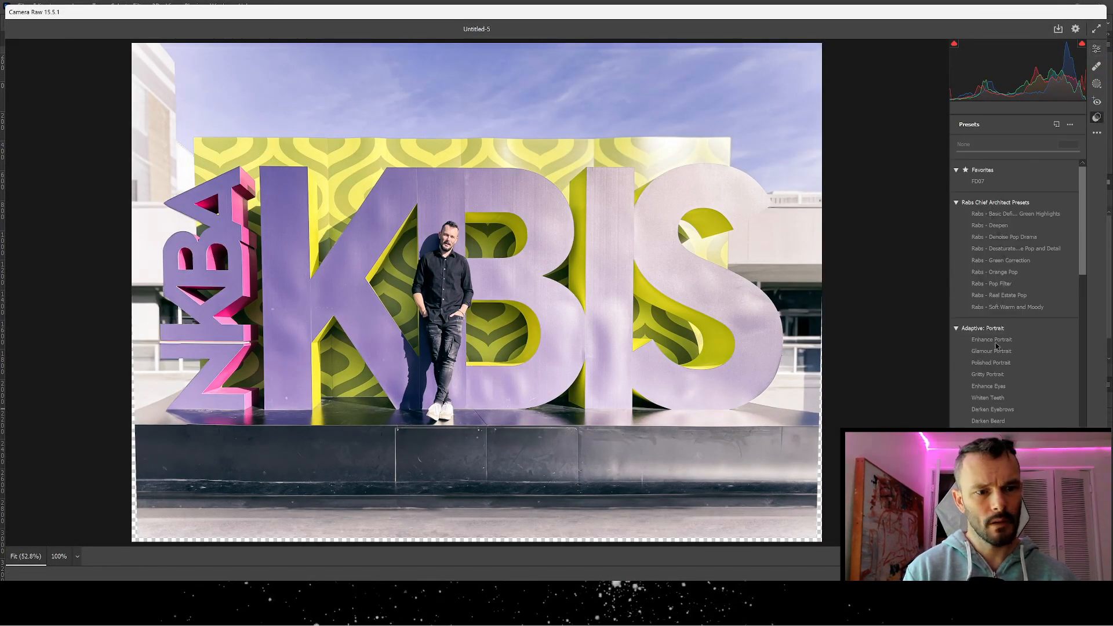
scroll(992, 354, "down", 3)
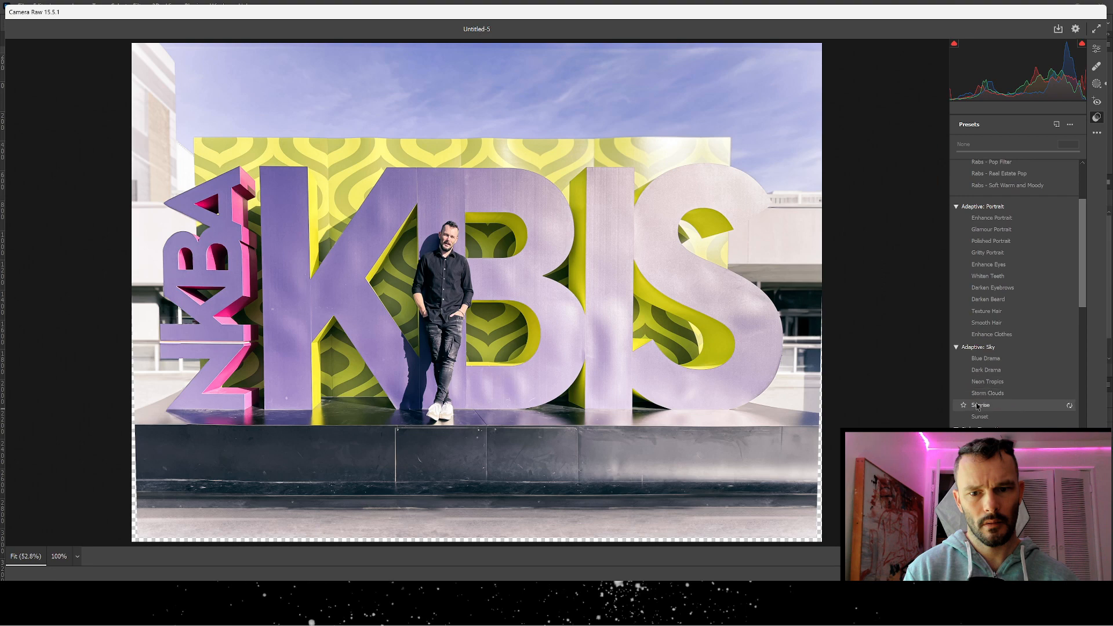
scroll(979, 398, "down", 3)
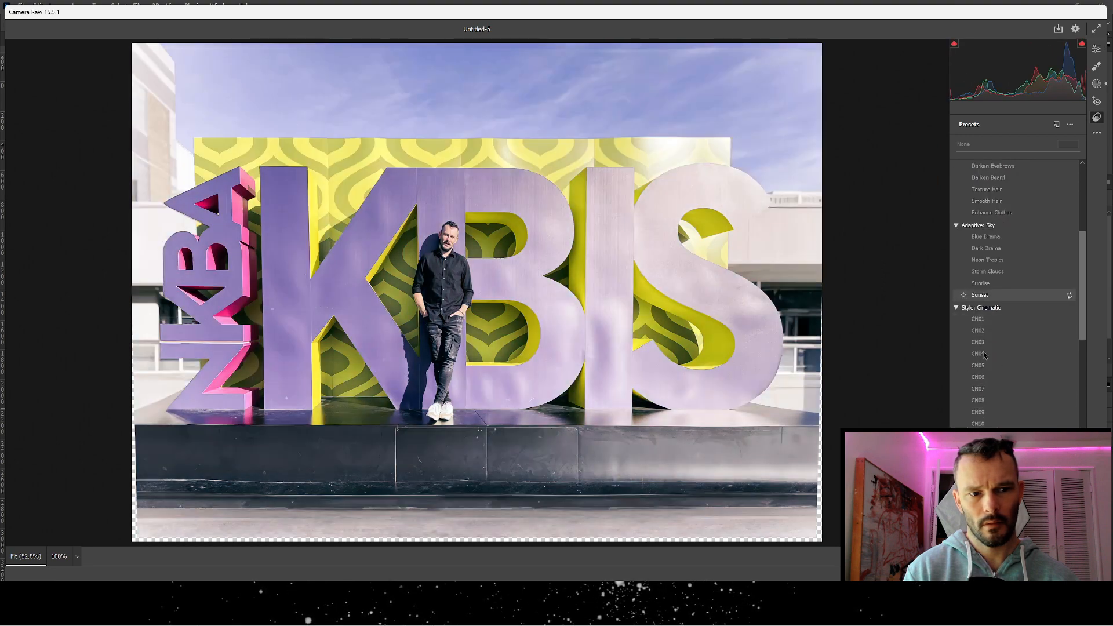
scroll(984, 355, "down", 4)
scroll(988, 392, "down", 4)
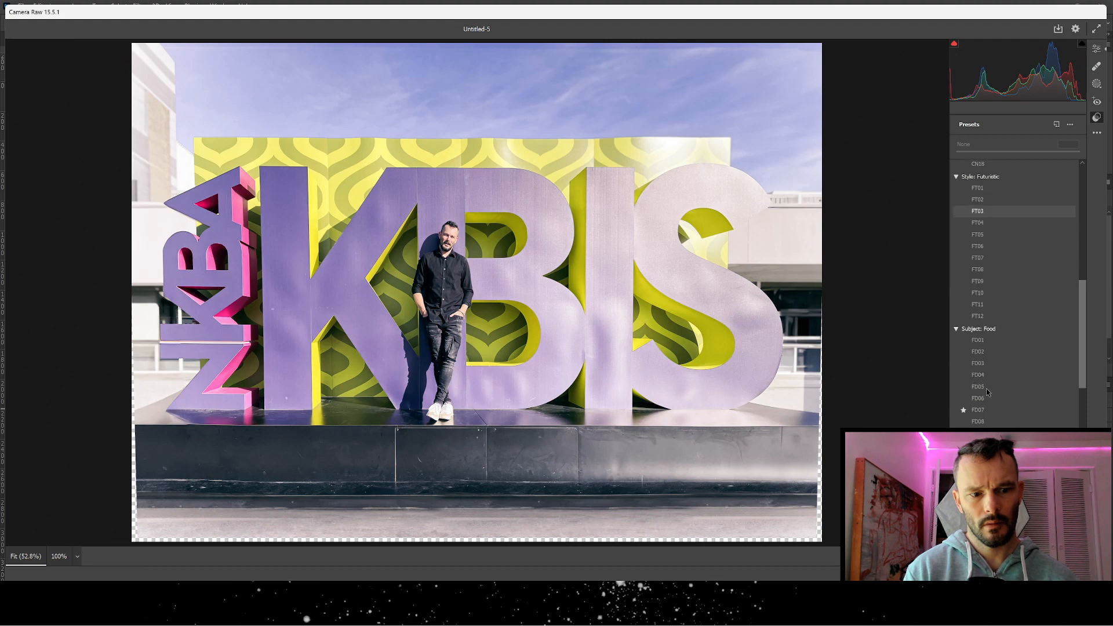
scroll(988, 393, "down", 7)
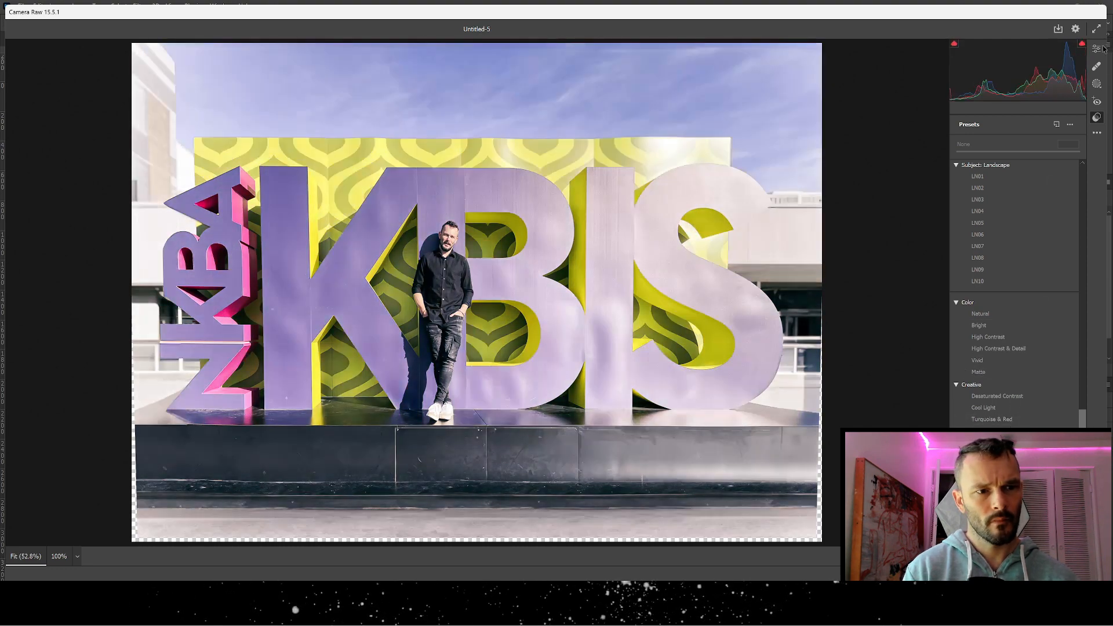
- Raise the photo's vibrance to +33 and saturation to +4 in the Basic adjustments and apply the Camera Raw filter
left_click(1096, 48)
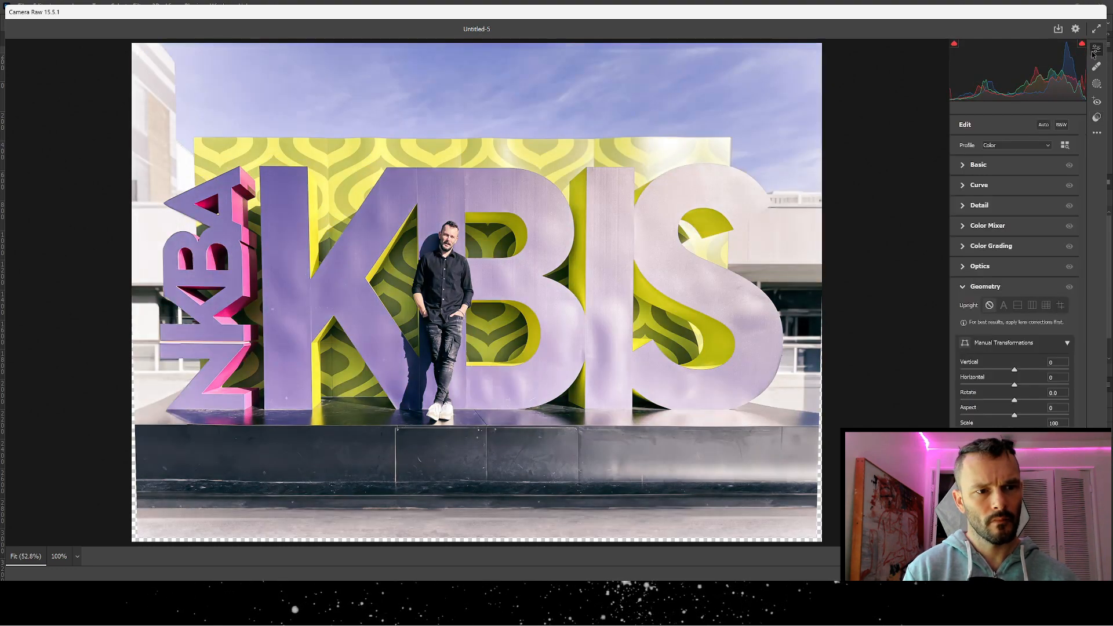
left_click(963, 166)
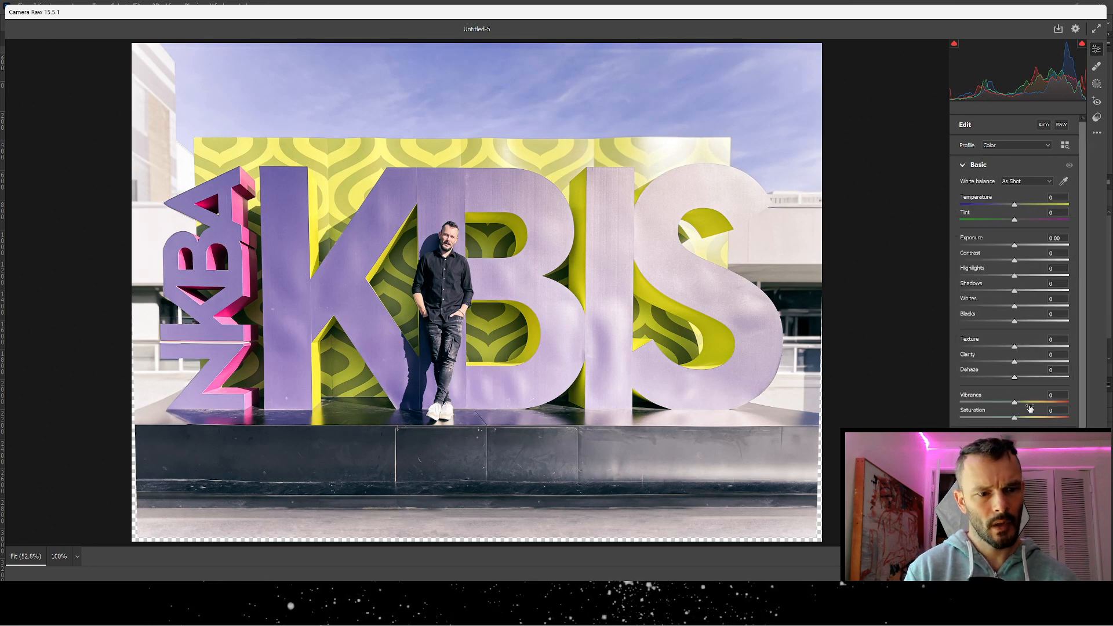
left_click(1033, 403)
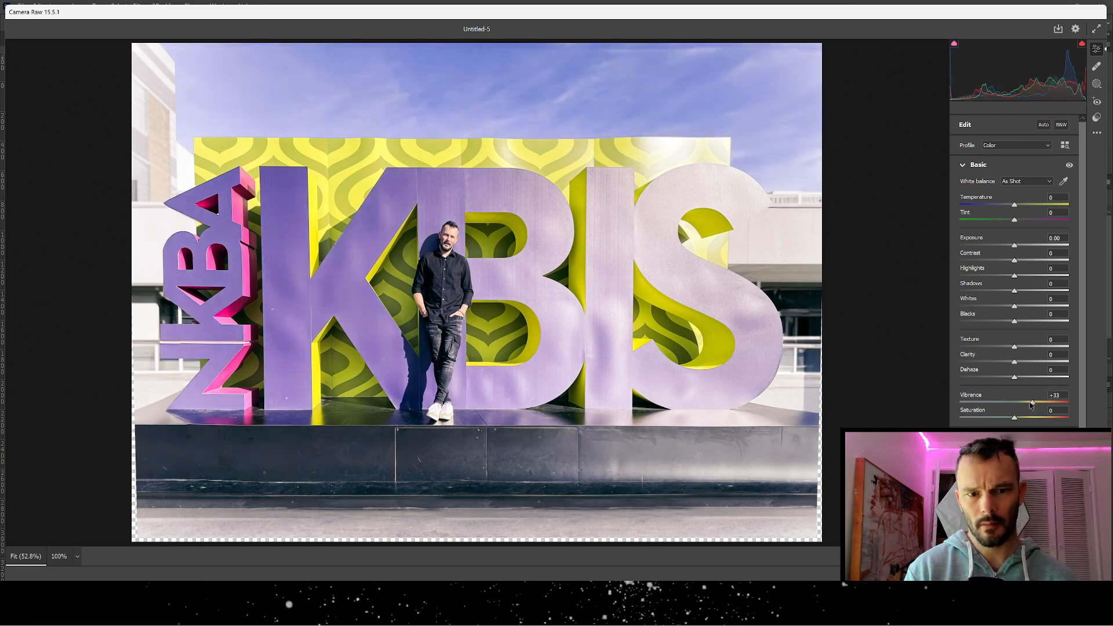
left_click(1024, 419)
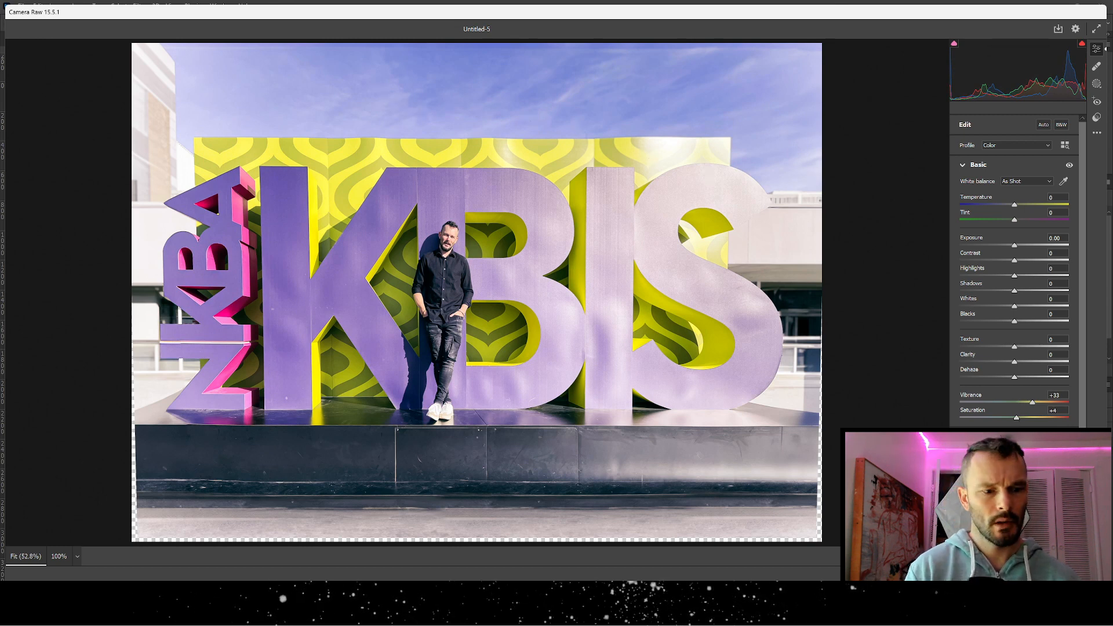
key("Return")
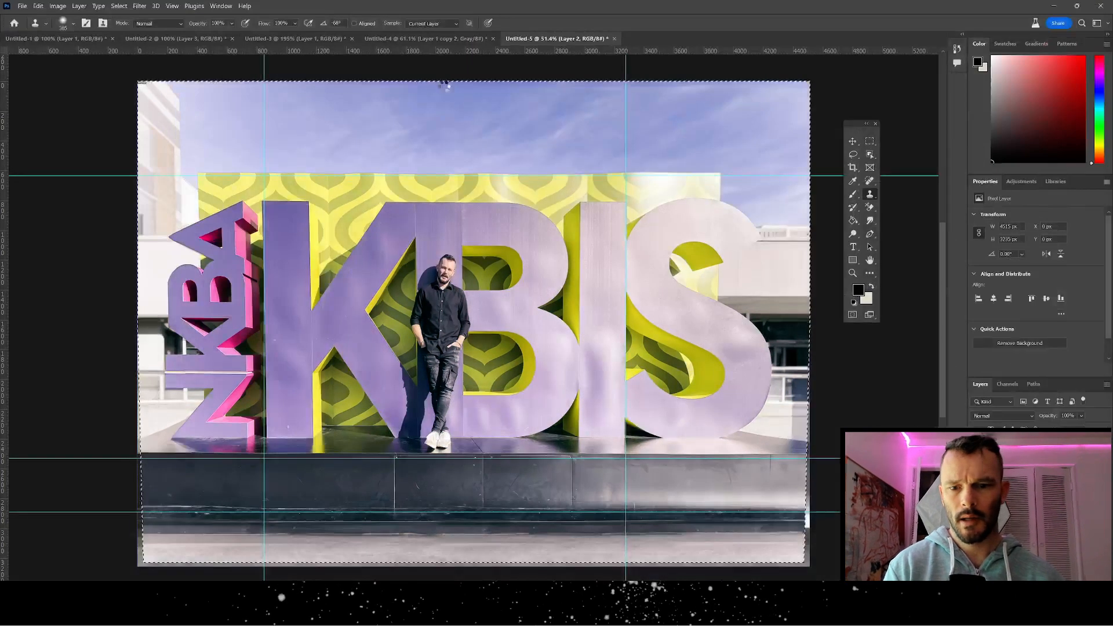
- Try Sky Replacement with the wispy-cloud, scattered puffy-cloud and mottled grey-cloud skies from the Blue Skies group
left_click(58, 6)
mouse_move(40, 7)
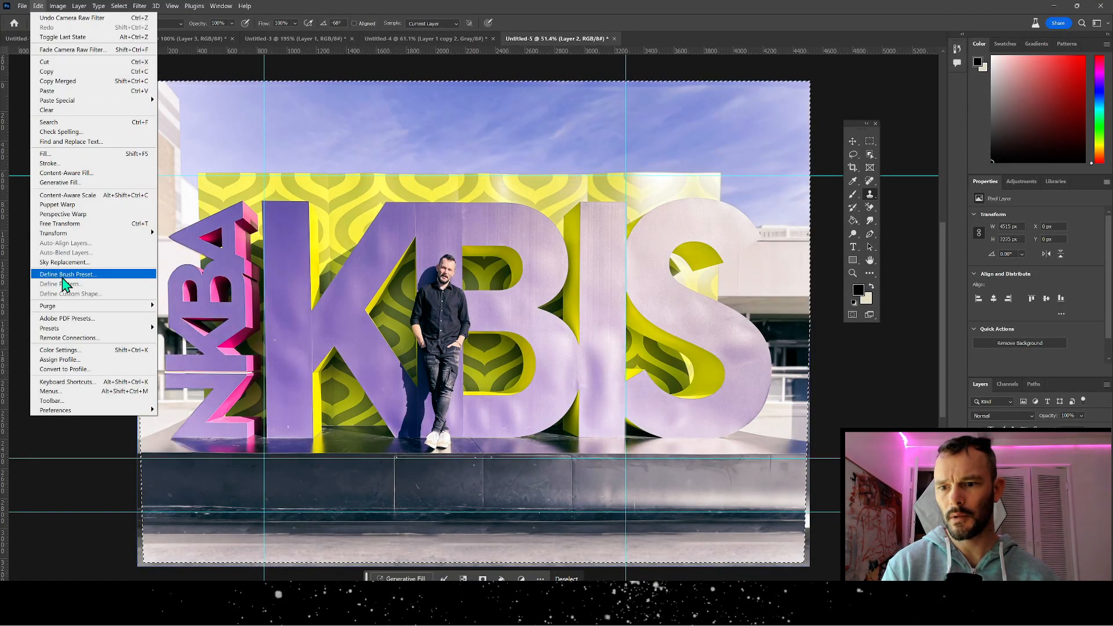
left_click(64, 262)
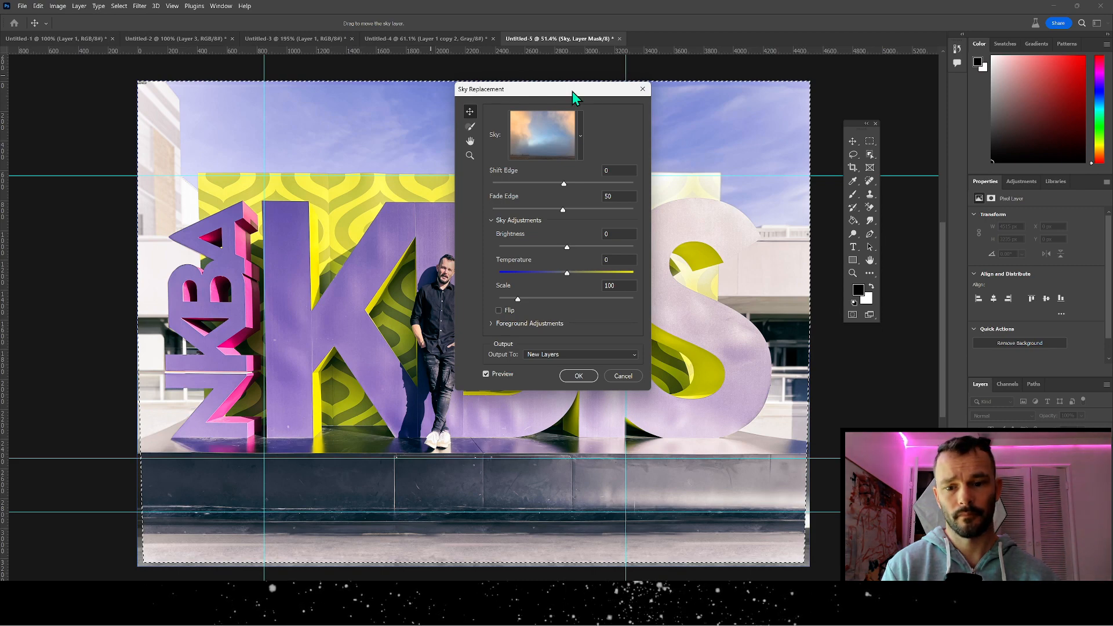
left_click_drag(572, 91, 974, 137)
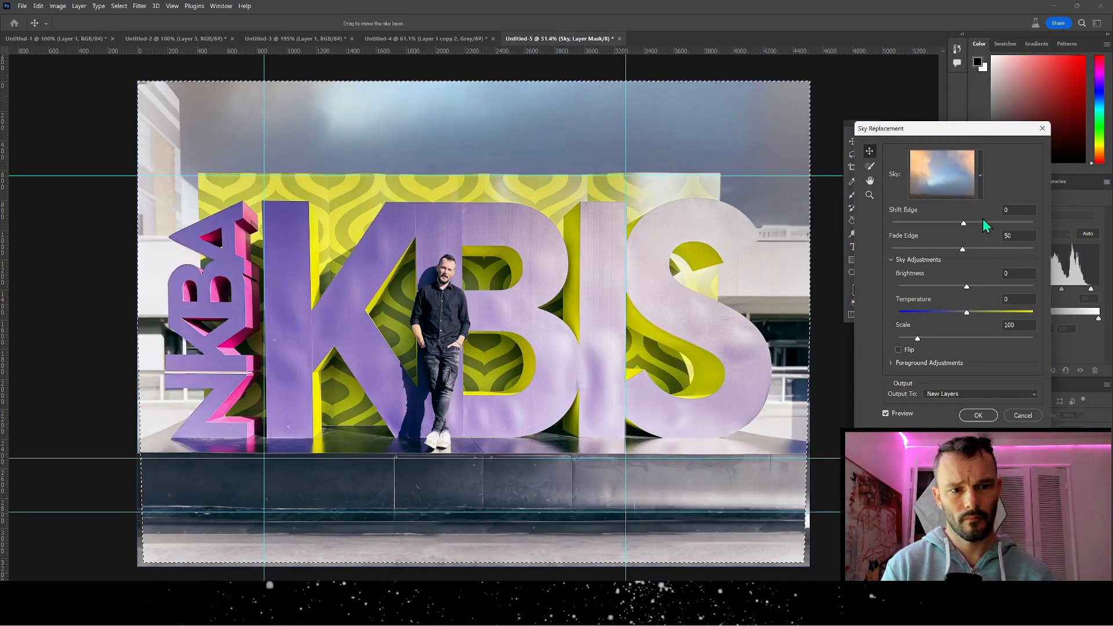
left_click(980, 174)
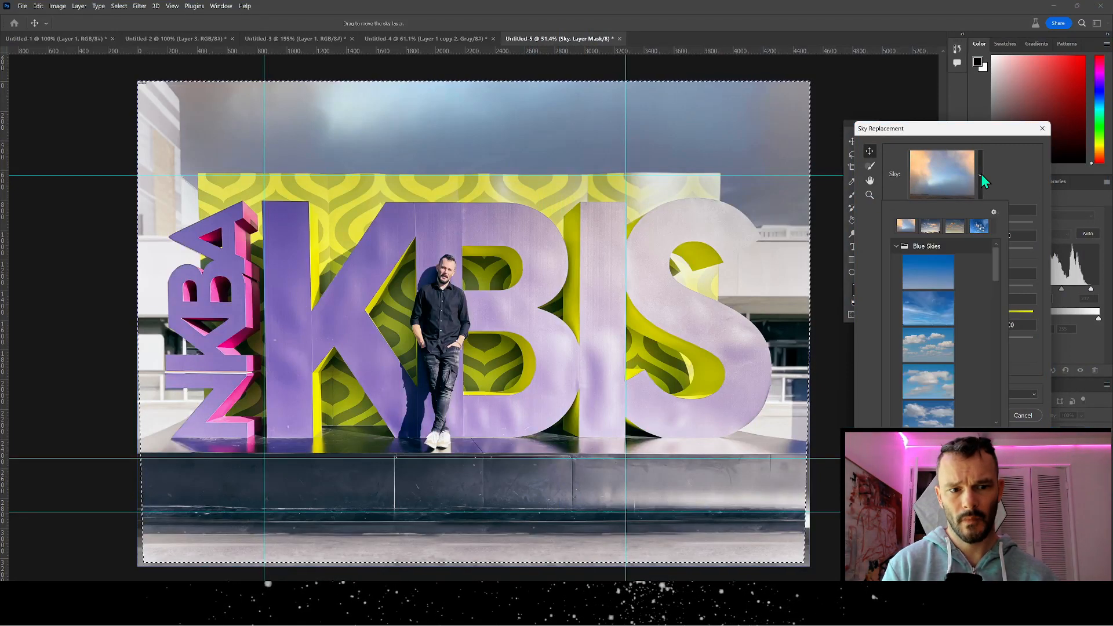
left_click(936, 319)
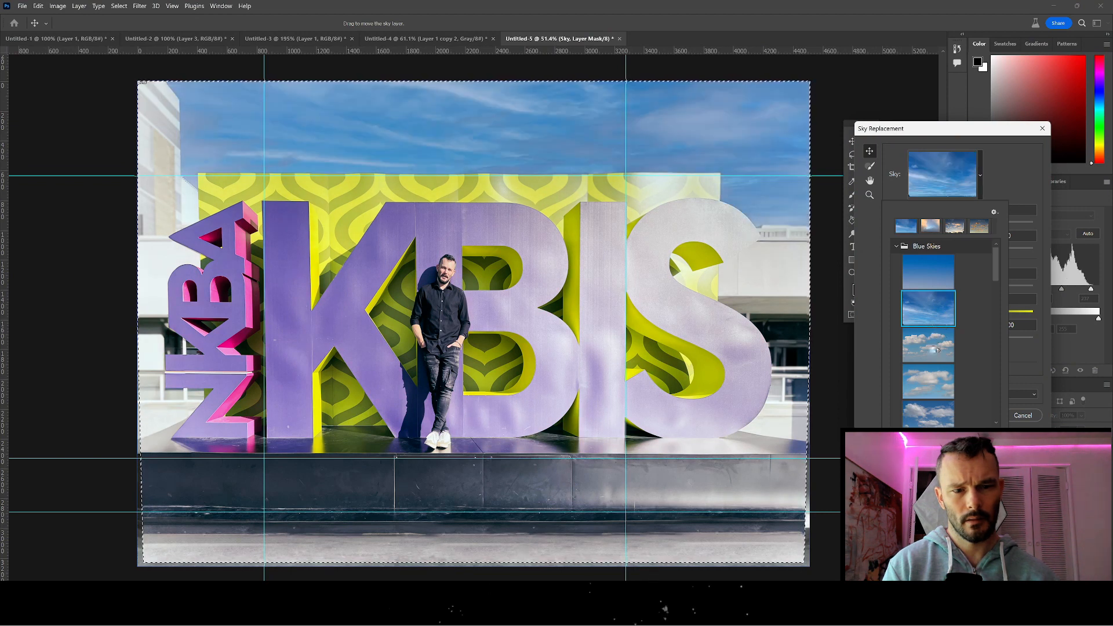
left_click(934, 350)
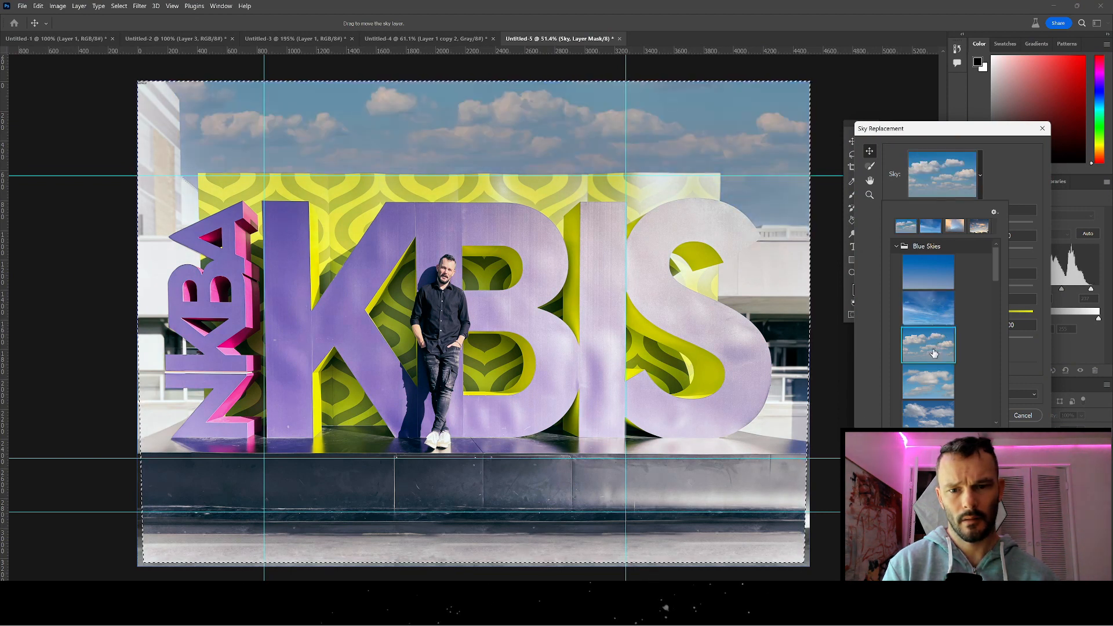
scroll(935, 351, "down", 3)
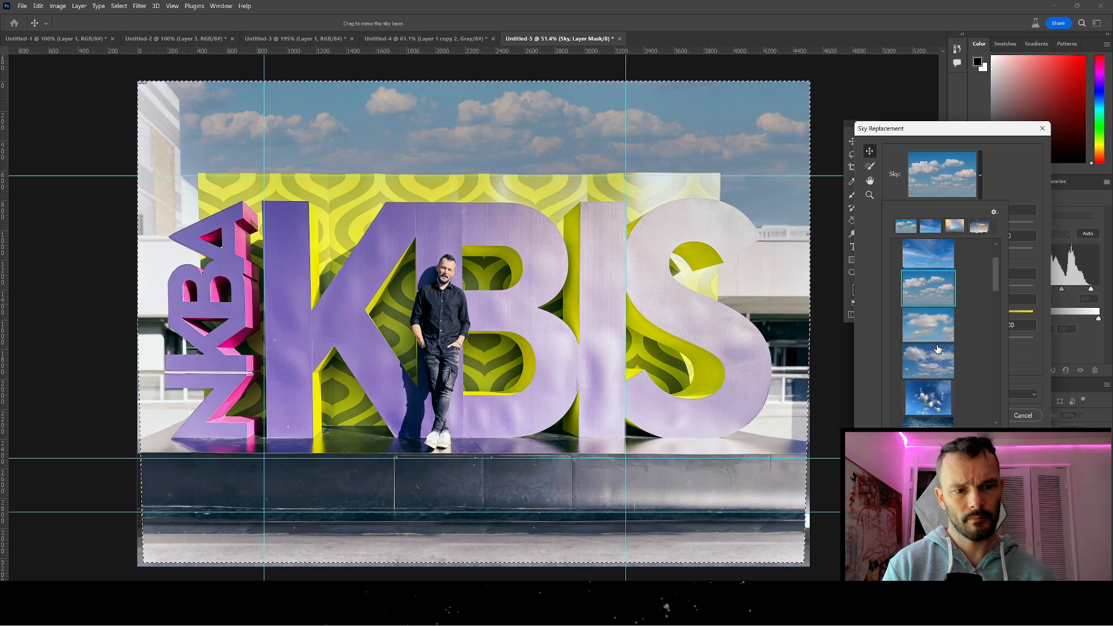
scroll(932, 360, "down", 1)
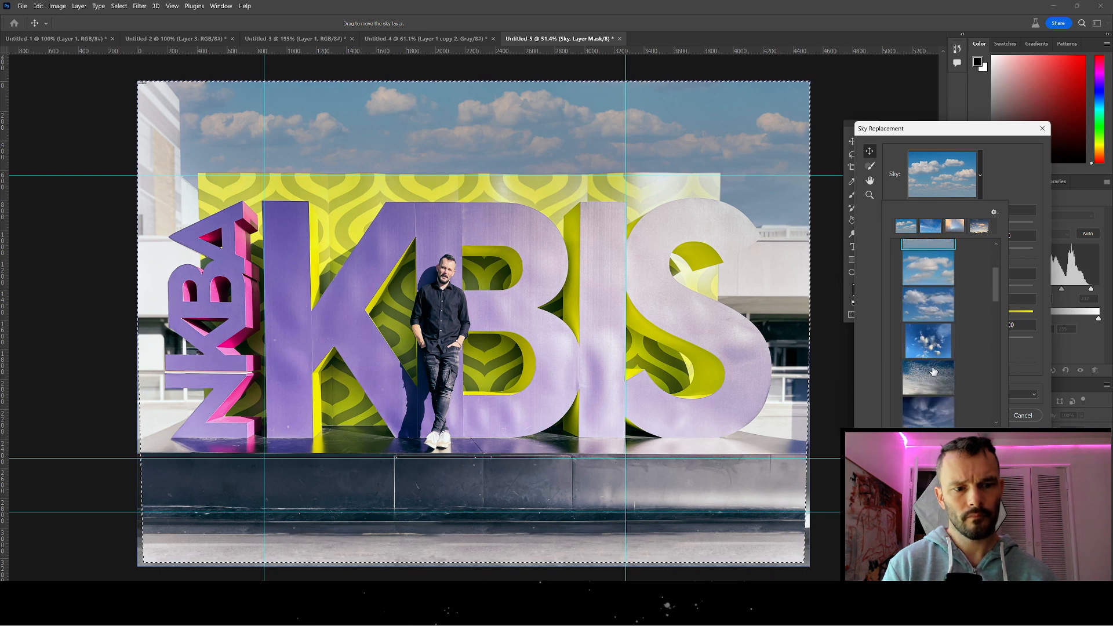
left_click(929, 371)
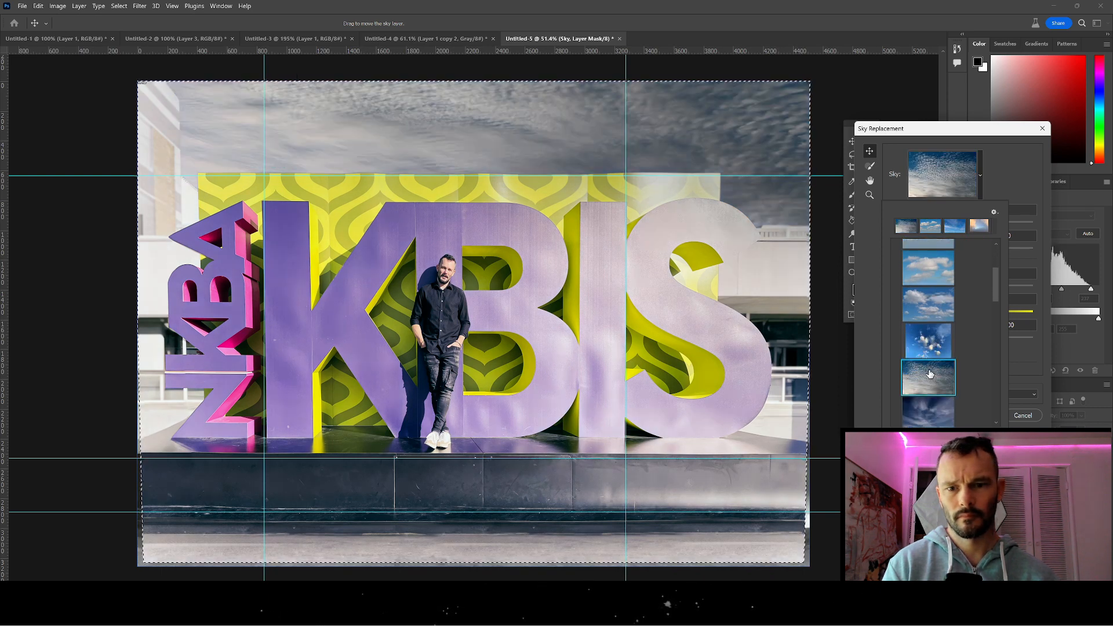
- Browse the Spectacular and Sunsets skies, try the orange-to-blue gradient and the soft pastel-cloud sunset, and leave Sky Replacement
scroll(943, 360, "down", 3)
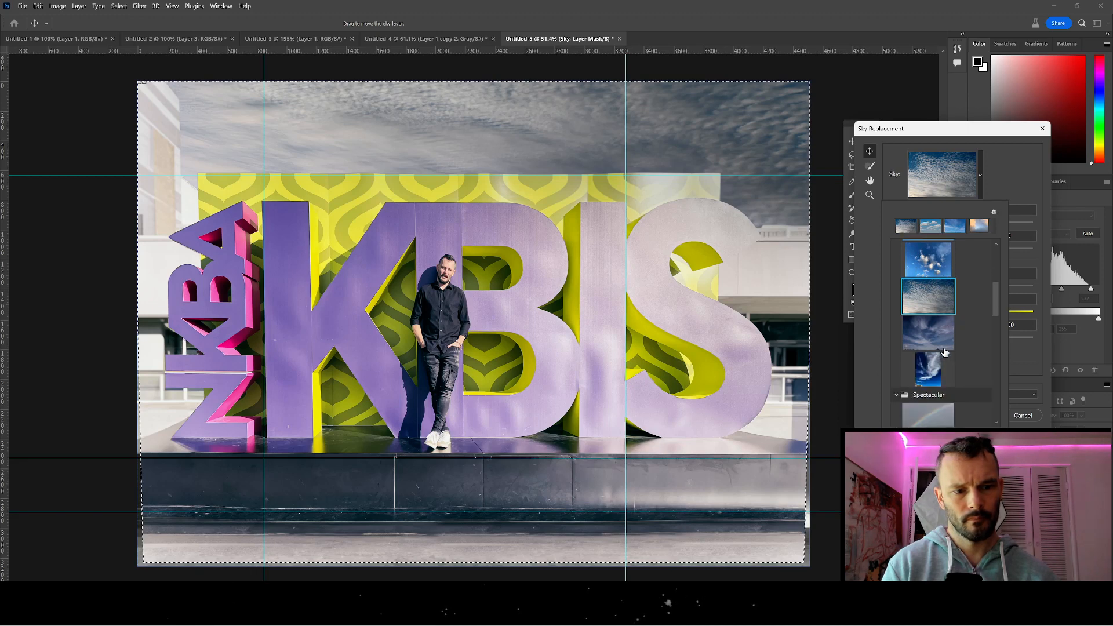
scroll(944, 352, "down", 3)
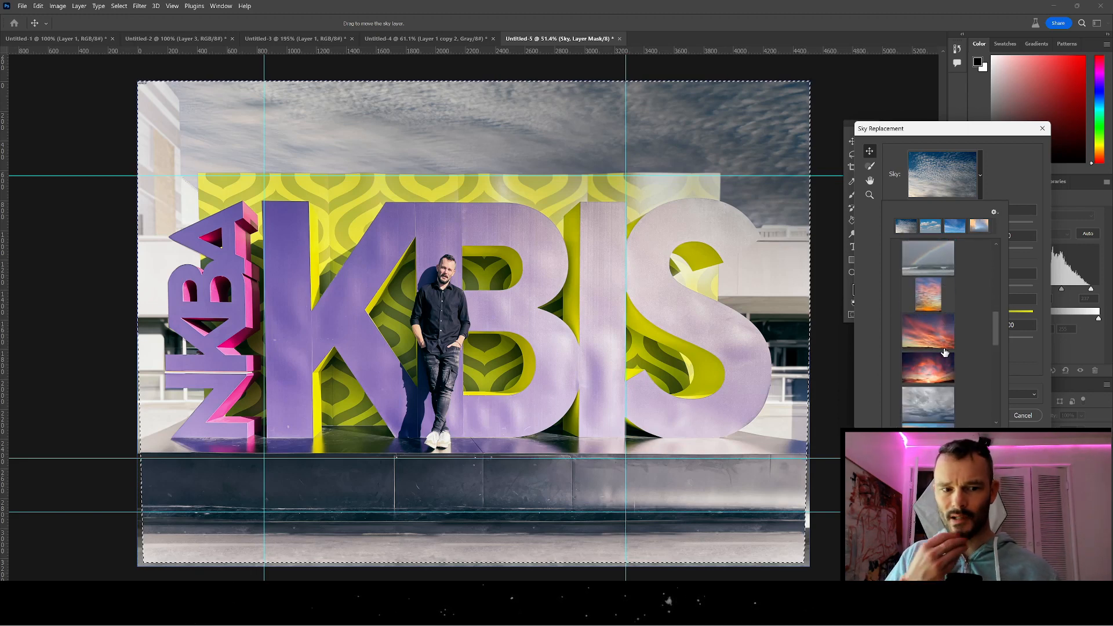
scroll(944, 352, "down", 5)
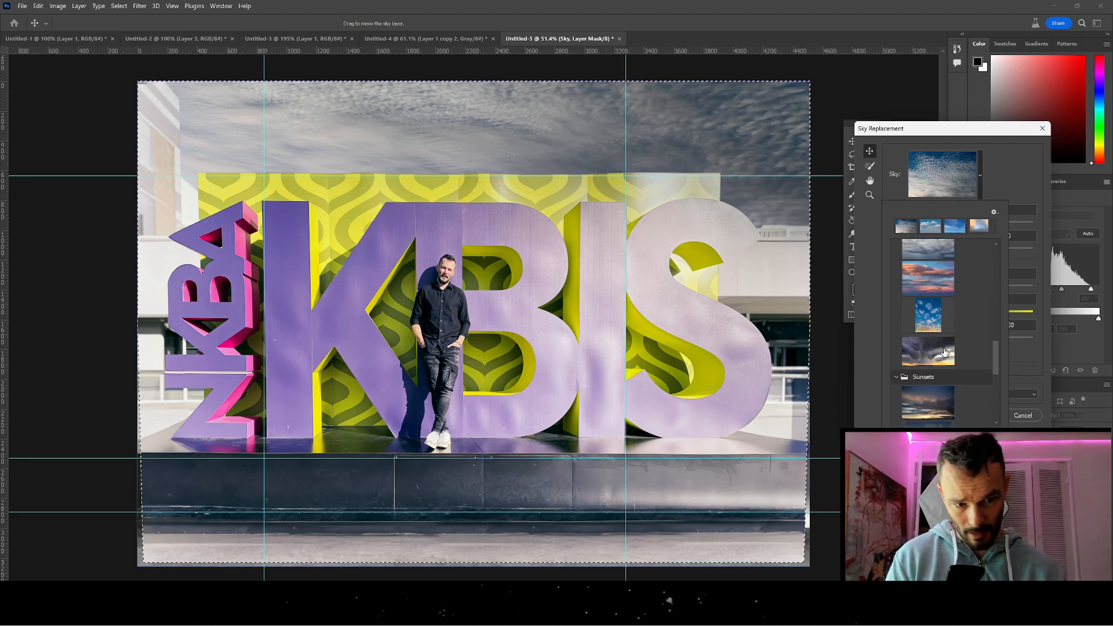
scroll(945, 352, "down", 4)
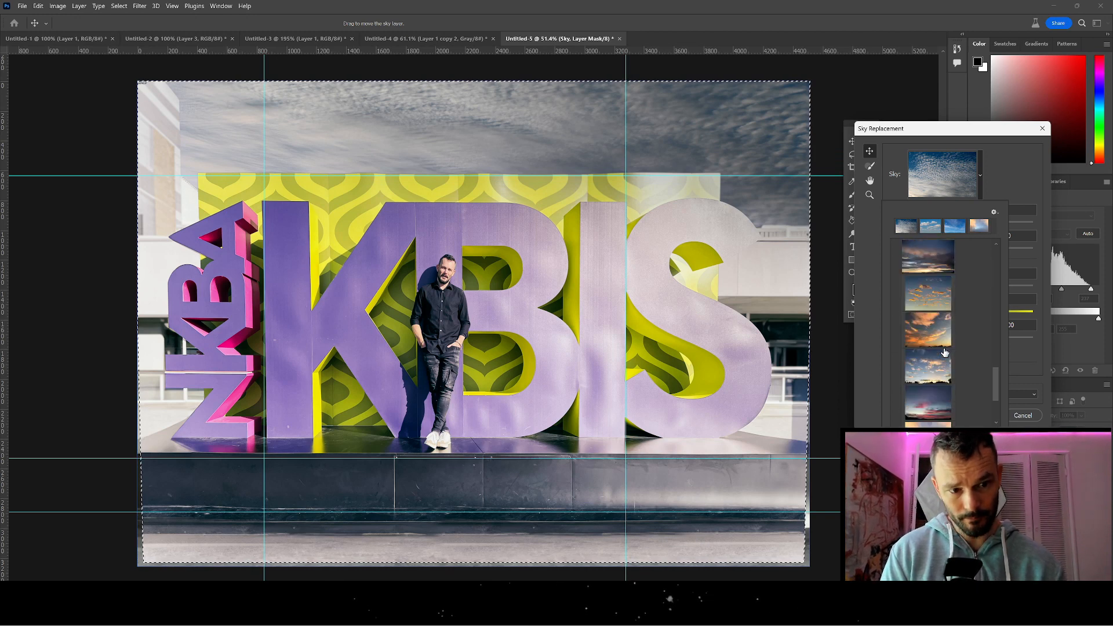
scroll(945, 352, "down", 4)
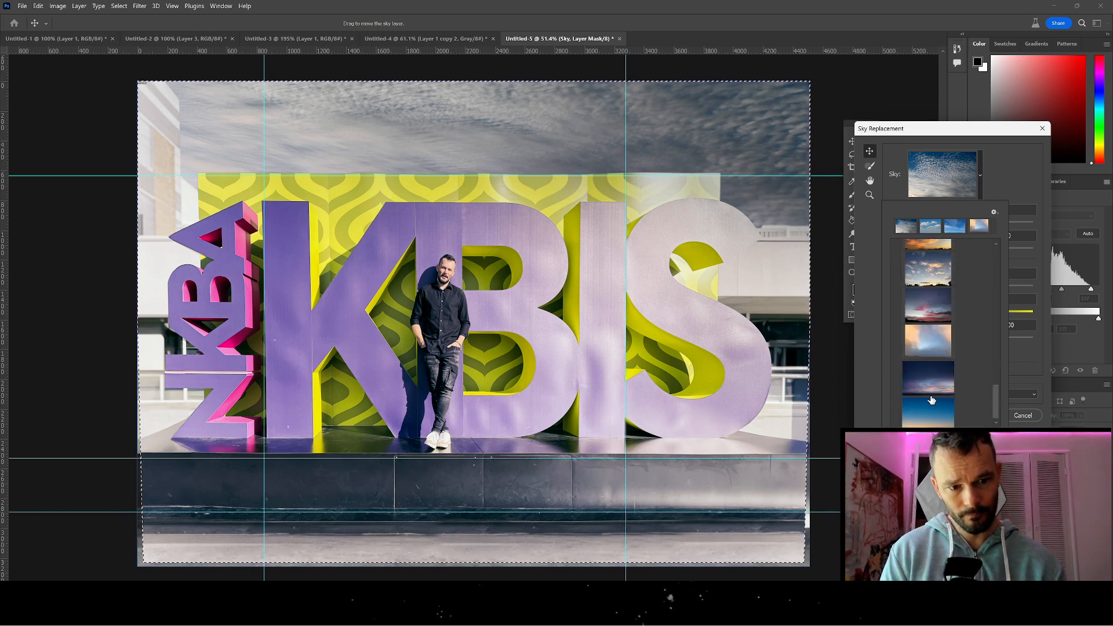
left_click(931, 408)
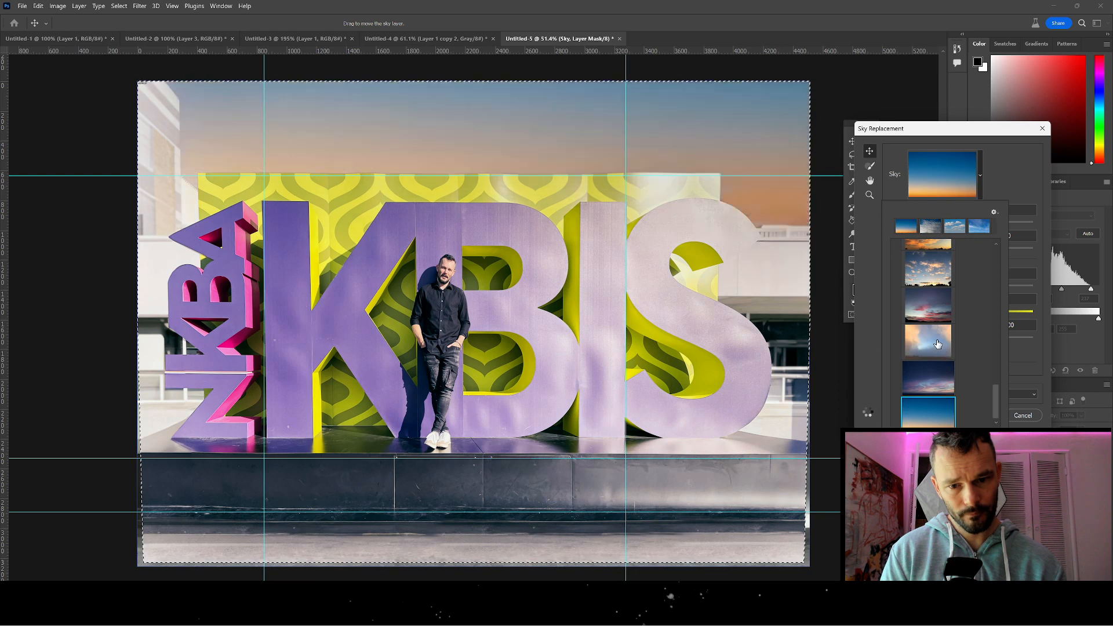
left_click(937, 341)
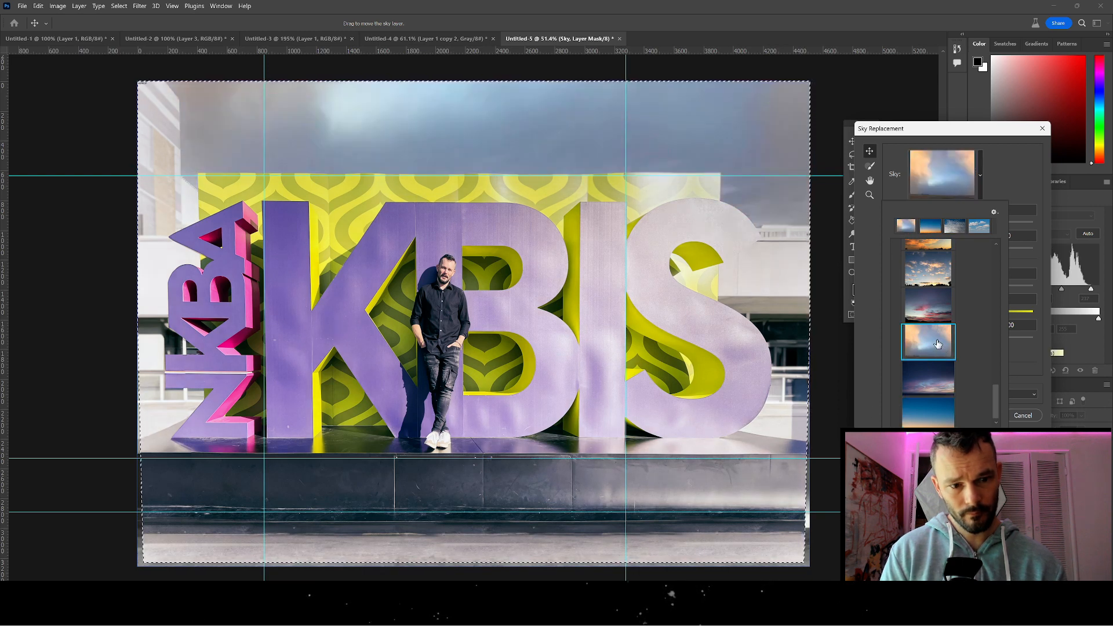
scroll(938, 343, "down", 1)
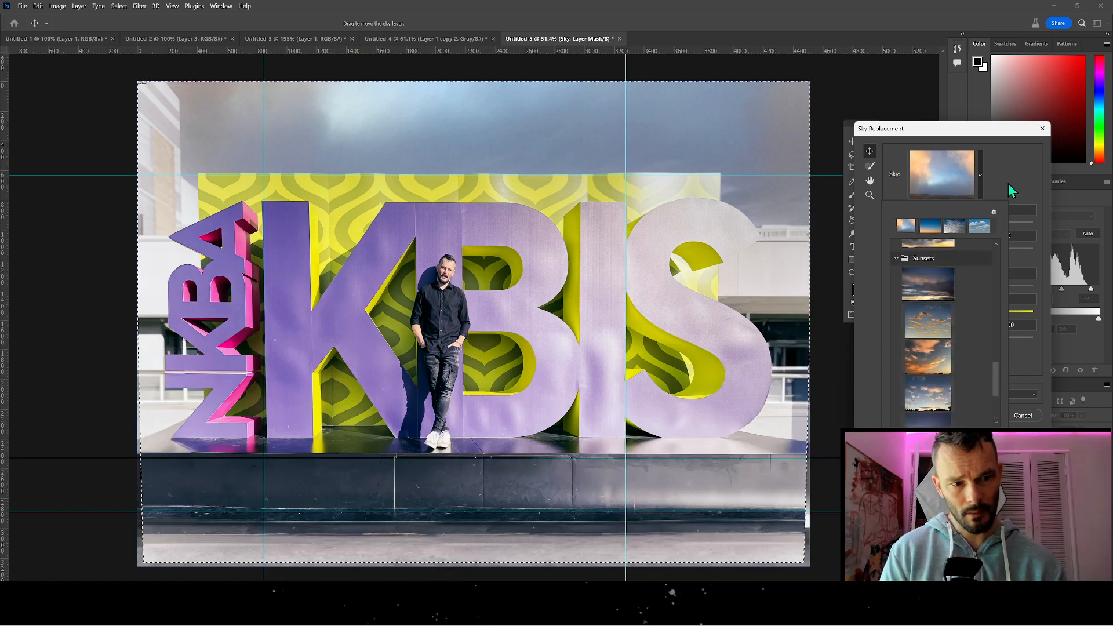
left_click(1018, 144)
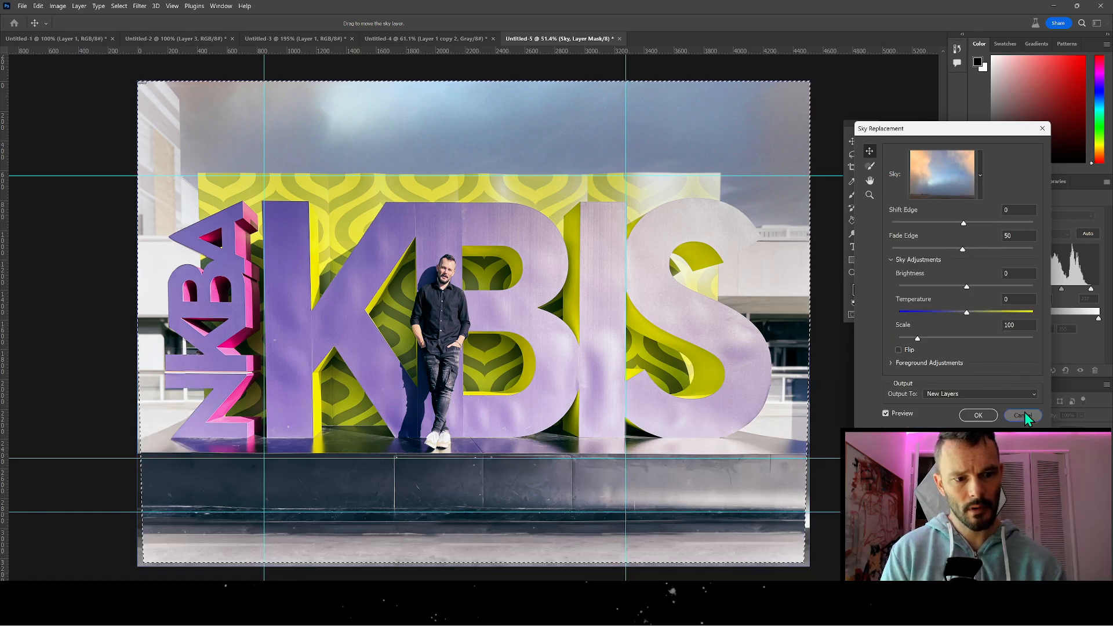
left_click(979, 416)
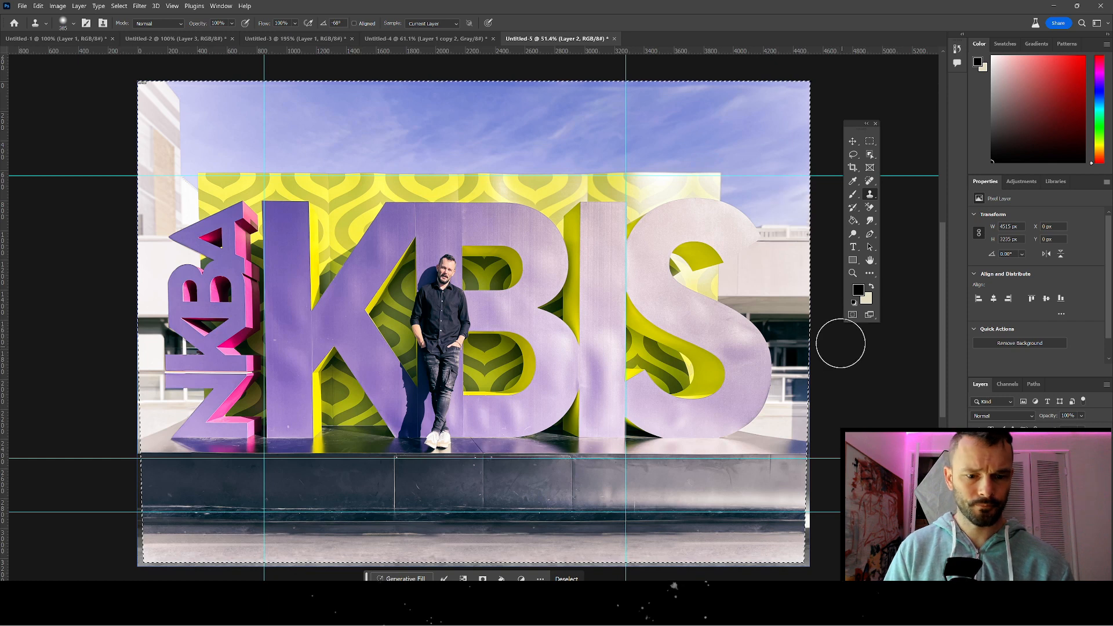
- Crop the photo slightly to about 4371 × 3163 px to trim the uneven borders
key("c")
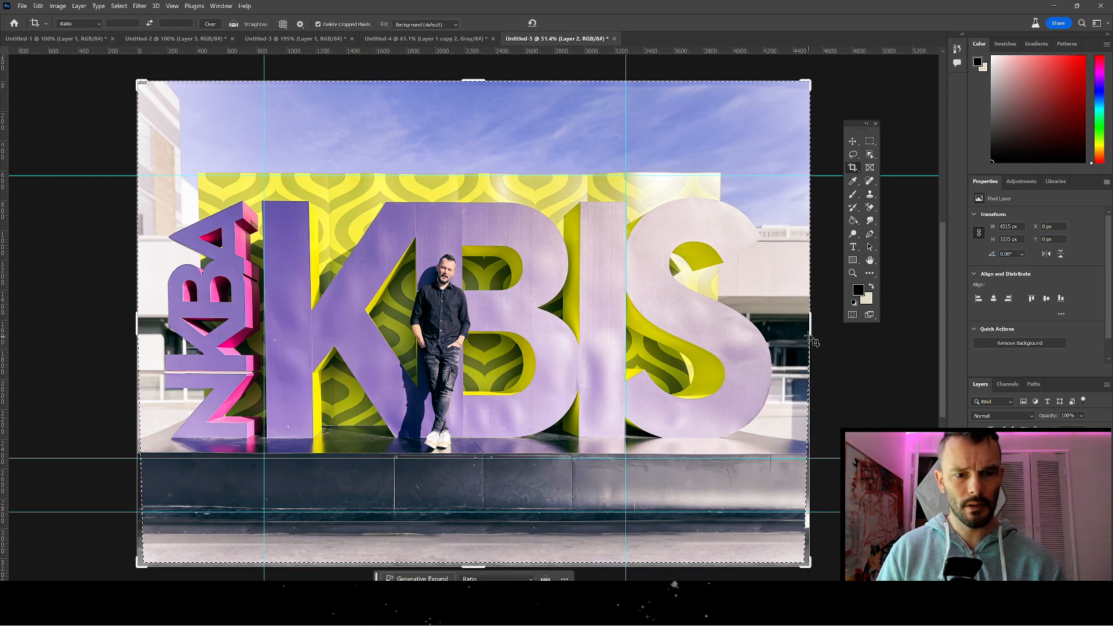
left_click_drag(810, 569, 811, 574)
left_click(812, 567)
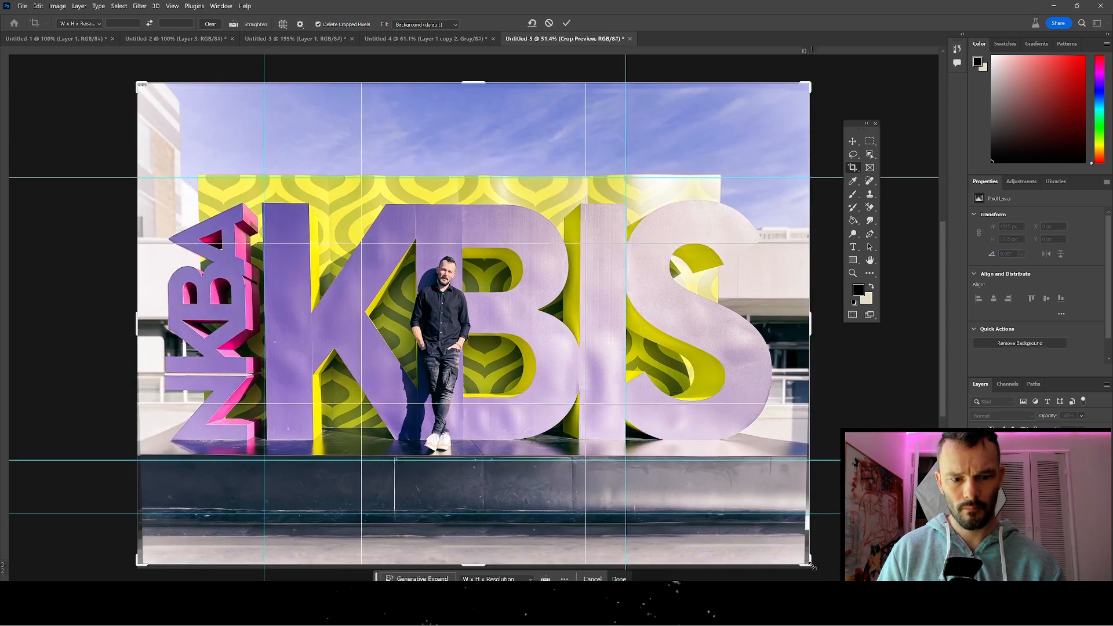
left_click_drag(803, 563, 802, 557)
key("Return")
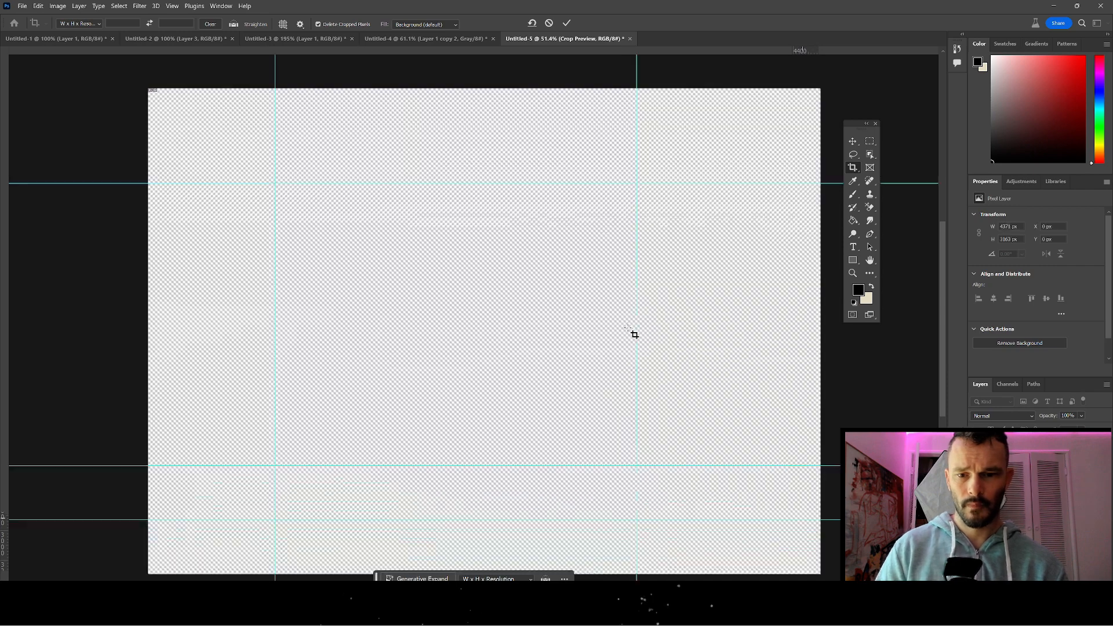
- Crop the photo to a 16 by 9 format across its full width
left_click(123, 23)
type("1")
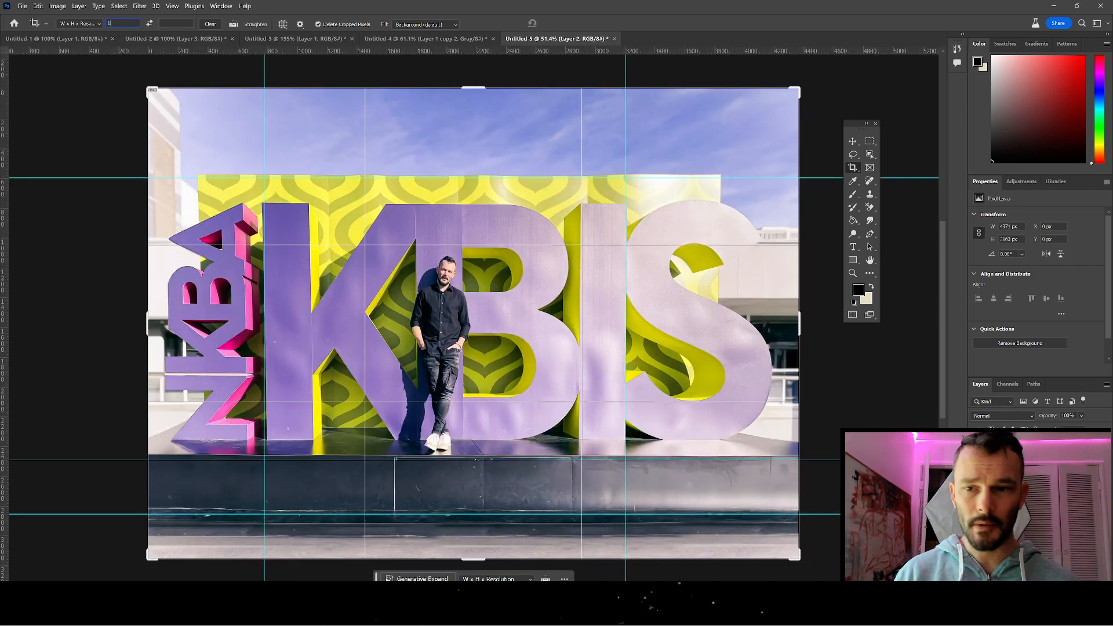
type("6")
type("9")
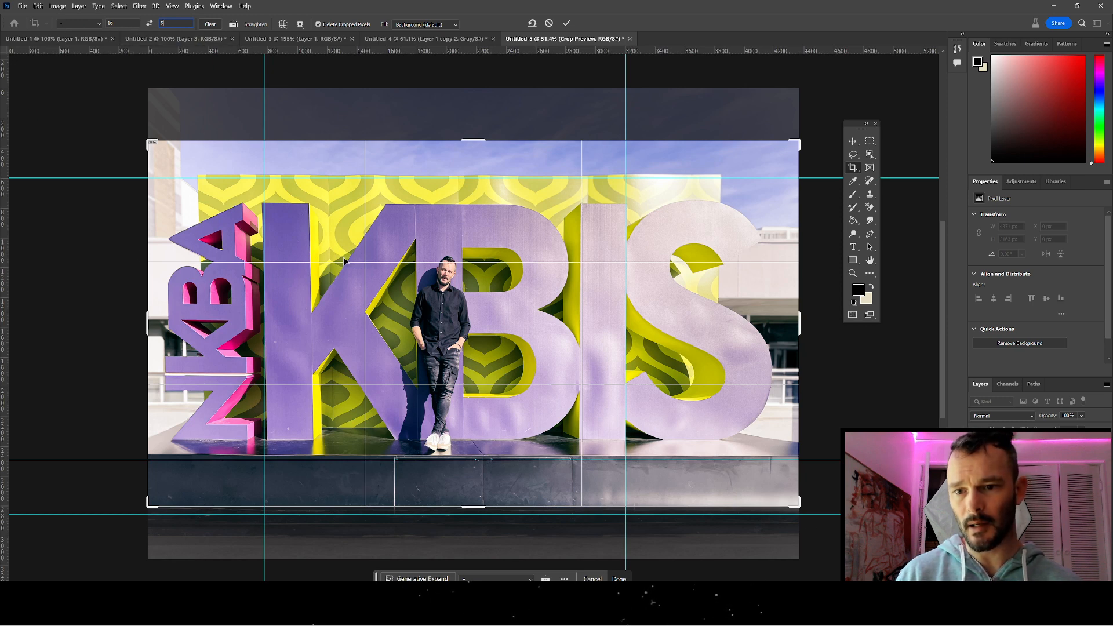
left_click(568, 23)
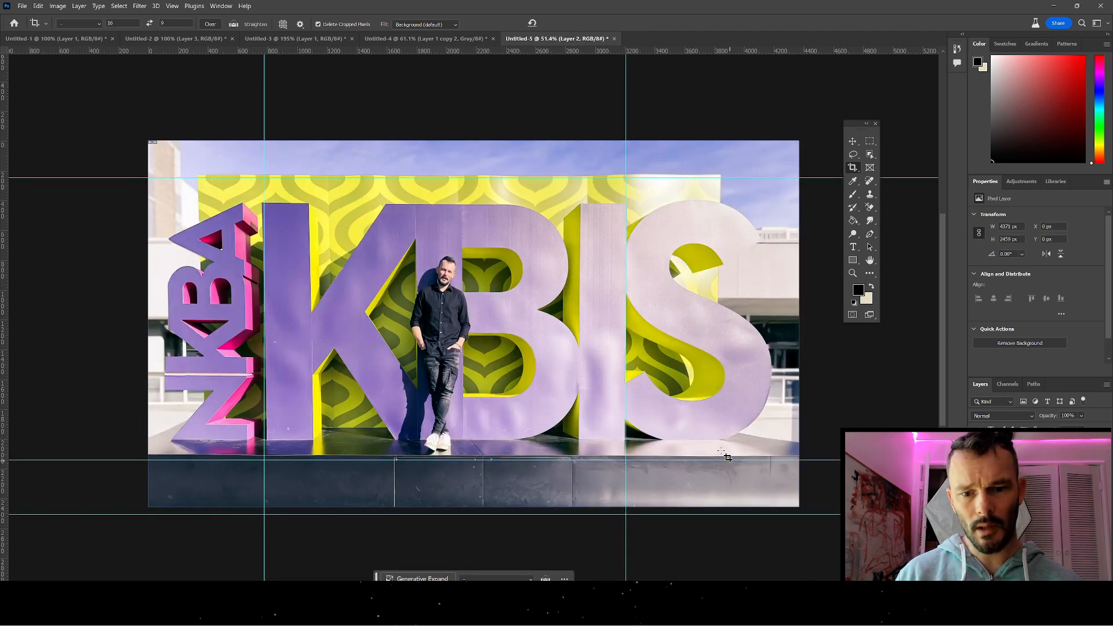
- Retouch the seam along the photo's right edge beside the letter S with the Spot Healing Brush
left_click(871, 181)
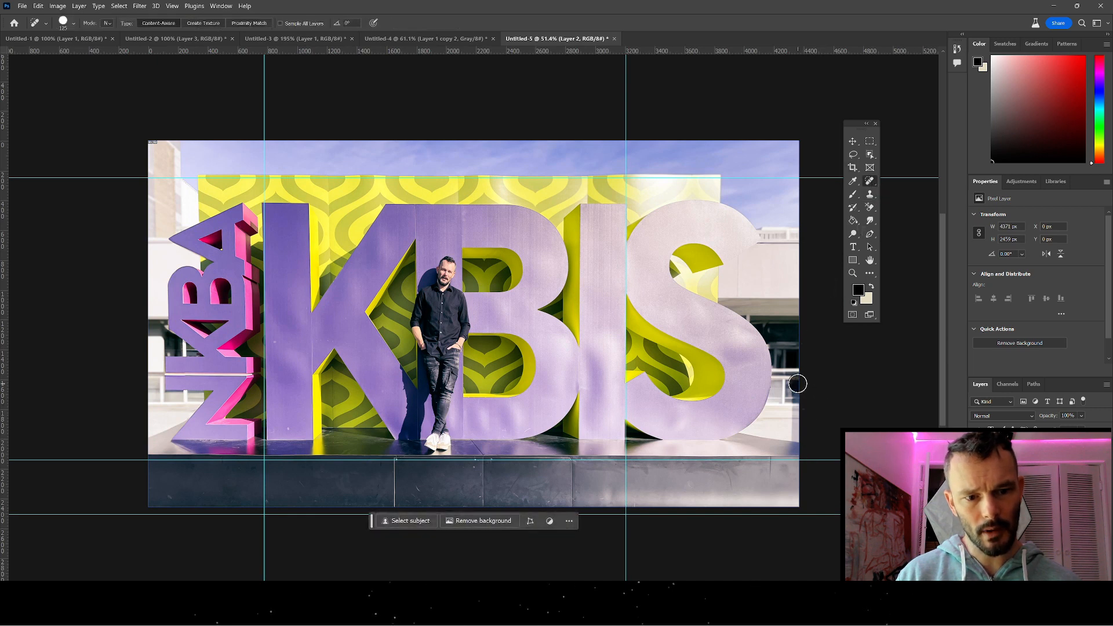
left_click_drag(798, 397, 795, 458)
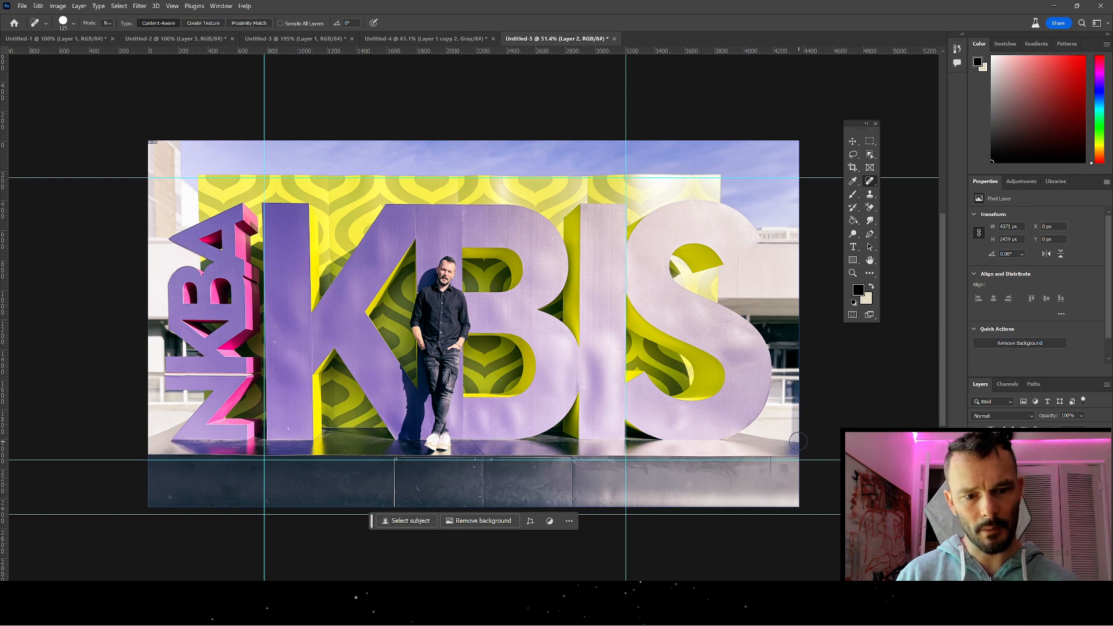
left_click_drag(795, 433, 797, 368)
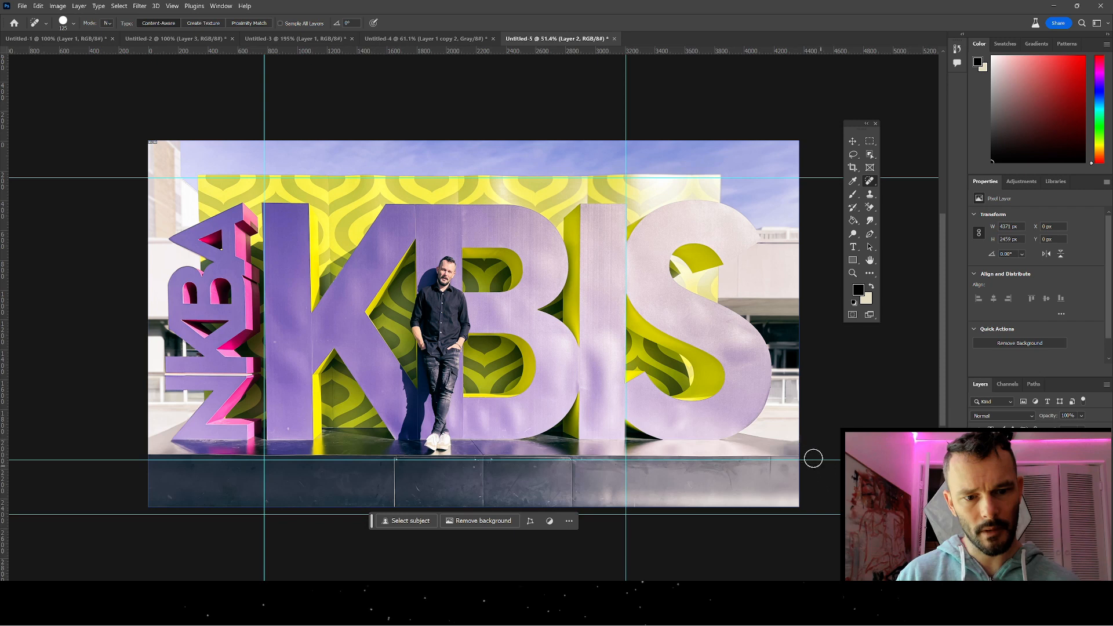
left_click(792, 450)
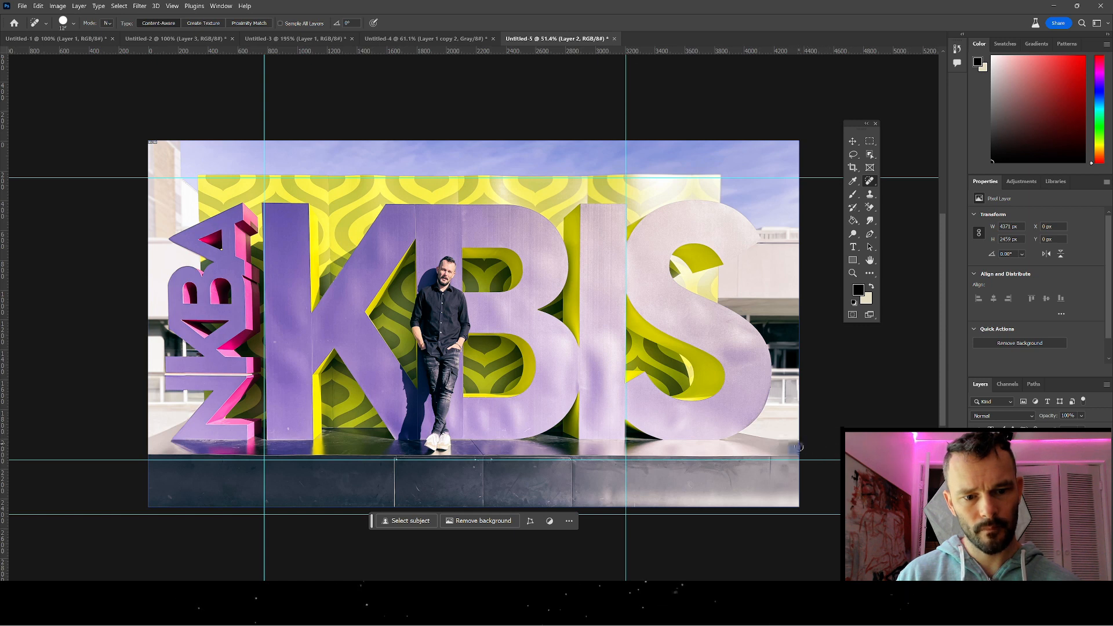
- Extend the ledge's back edge to the photo's right border beside the letter S with the Clone Stamp tool
key("bracketright")
key("bracketright")
key("bracketright")
key("bracketright")
key("bracketright")
scroll(805, 445, "up", 6)
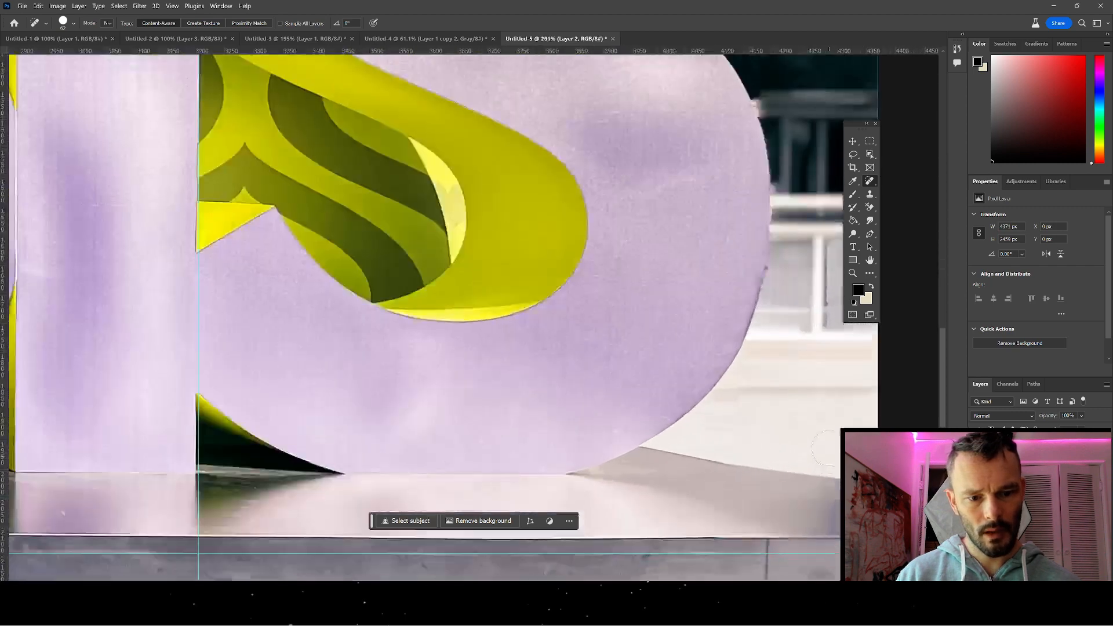
key("c")
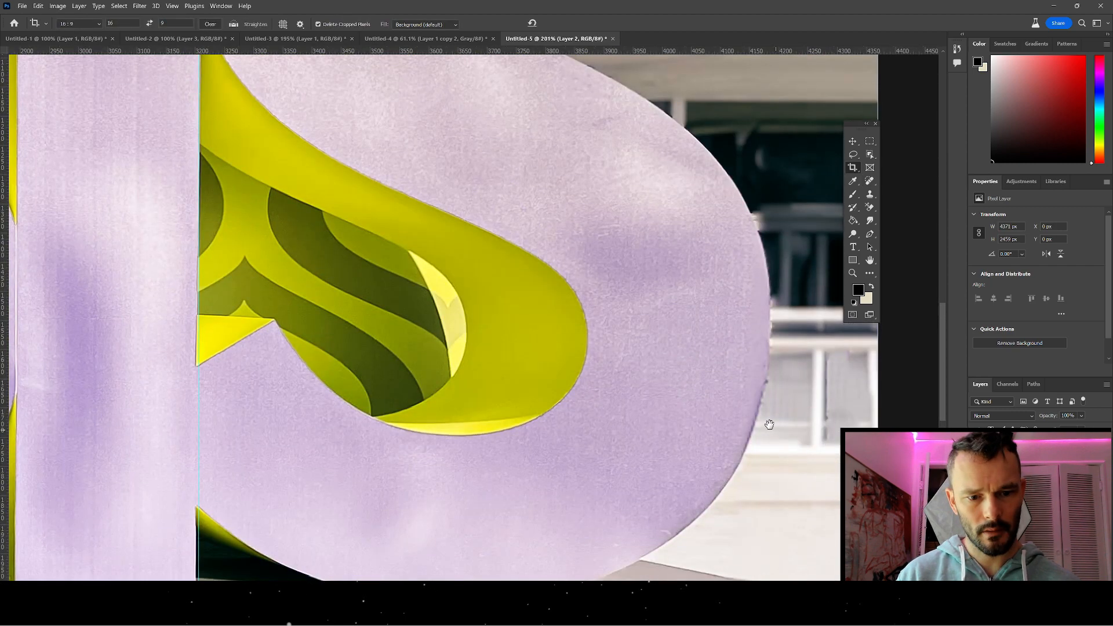
left_click_drag(771, 426, 635, 345)
key("s")
left_click_drag(608, 482, 459, 496)
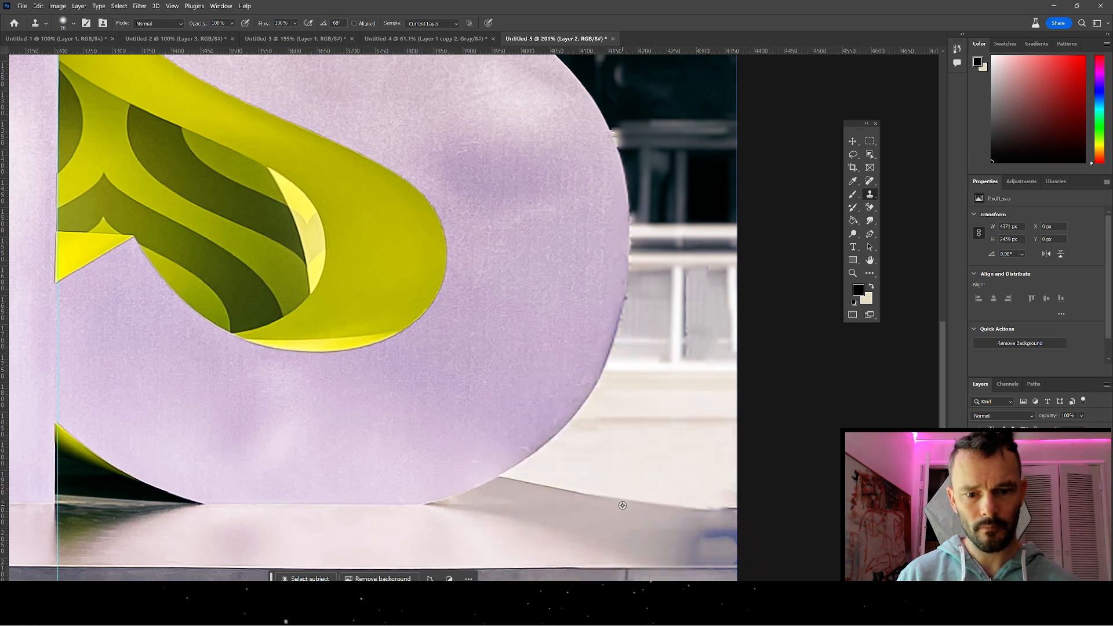
left_click(579, 494, "alt")
mouse_move(666, 504)
left_mouse_down()
mouse_move(702, 516)
mouse_move(735, 505)
mouse_move(650, 505)
mouse_move(730, 524)
mouse_move(692, 477)
mouse_move(684, 414)
mouse_move(721, 457)
left_mouse_up()
left_click(553, 489, "alt")
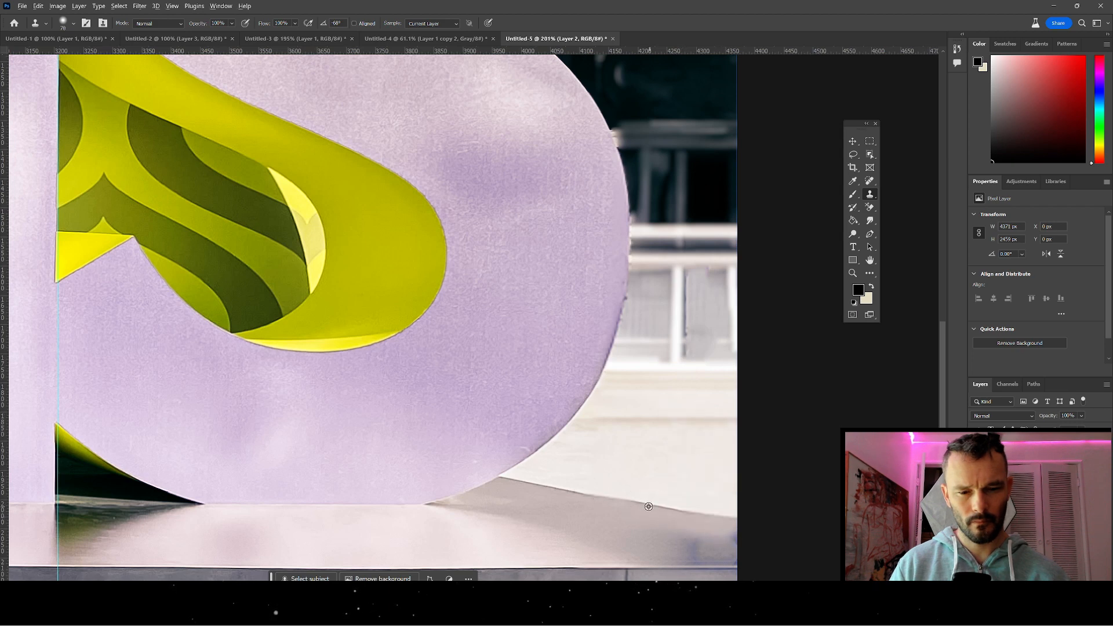
- Clone clean ledge surface over the dark blotch near the photo's right border and touch up the ledge's edge line there
left_click(612, 519, "alt")
left_click_drag(694, 540, 717, 538)
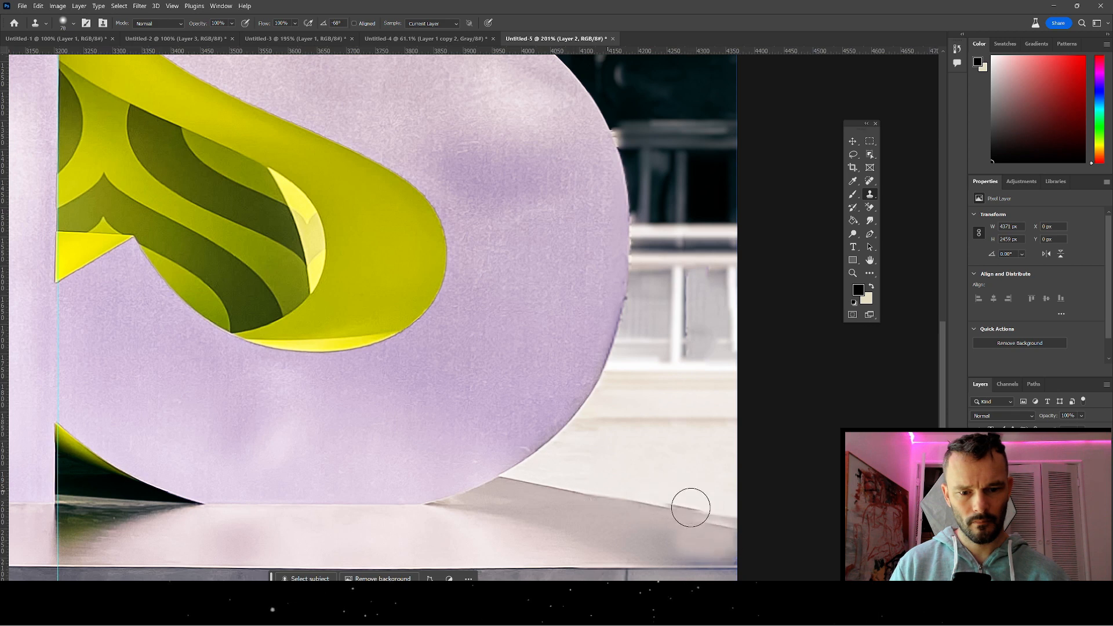
left_click(700, 515)
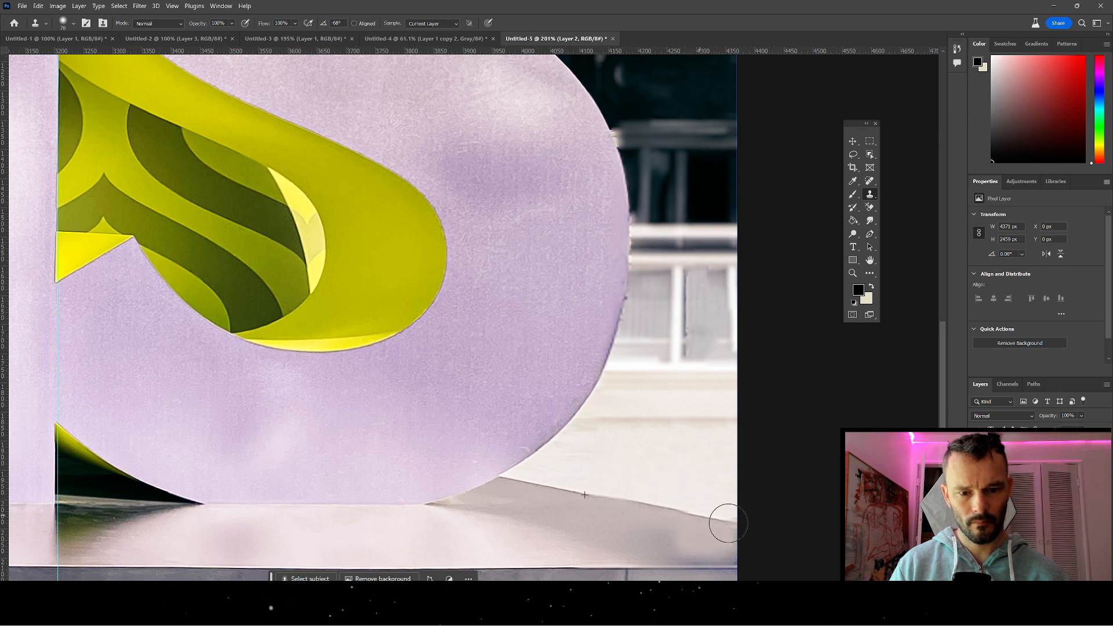
left_click(723, 522)
mouse_move(720, 523)
left_mouse_down()
mouse_move(644, 510)
mouse_move(654, 510)
left_mouse_up()
- Smooth the middle stretch of the ledge's back edge beside the S by cloning from the clean edge next to it
left_click(594, 495, "alt")
left_click(635, 502)
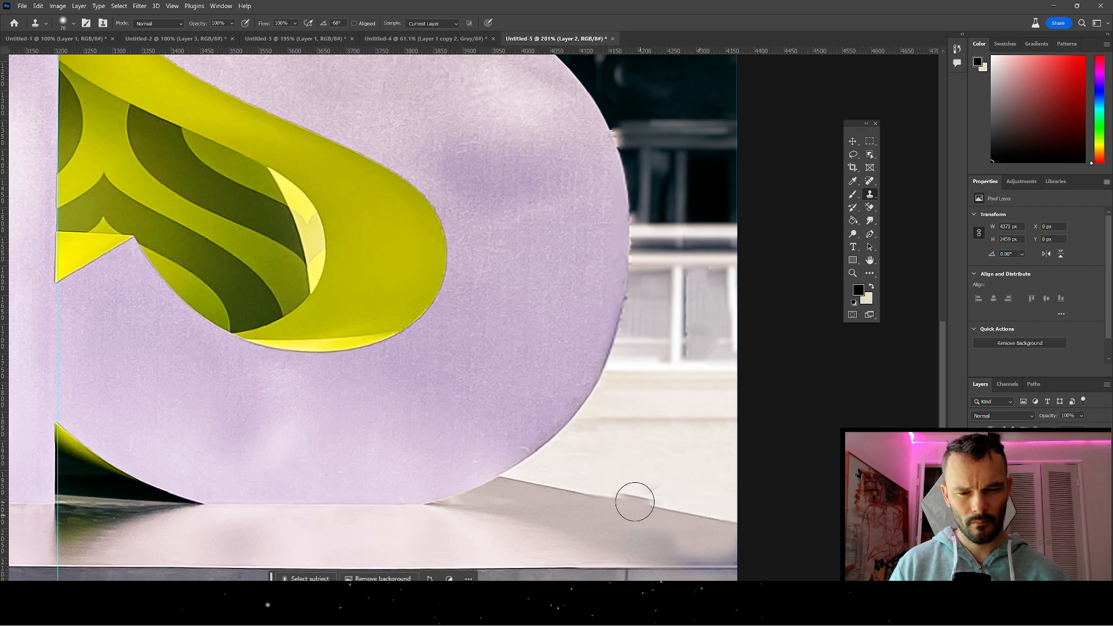
left_click(632, 506)
left_click(631, 507)
left_click(659, 479)
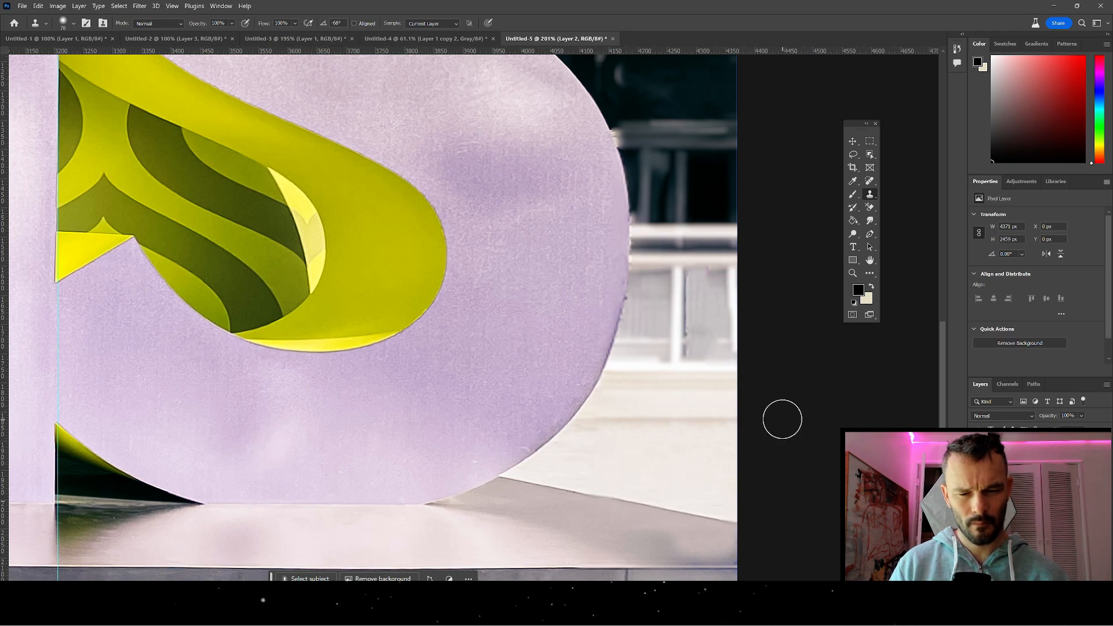
- Add a Hue/Saturation adjustment layer above the retouched photo
scroll(624, 392, "down", 8)
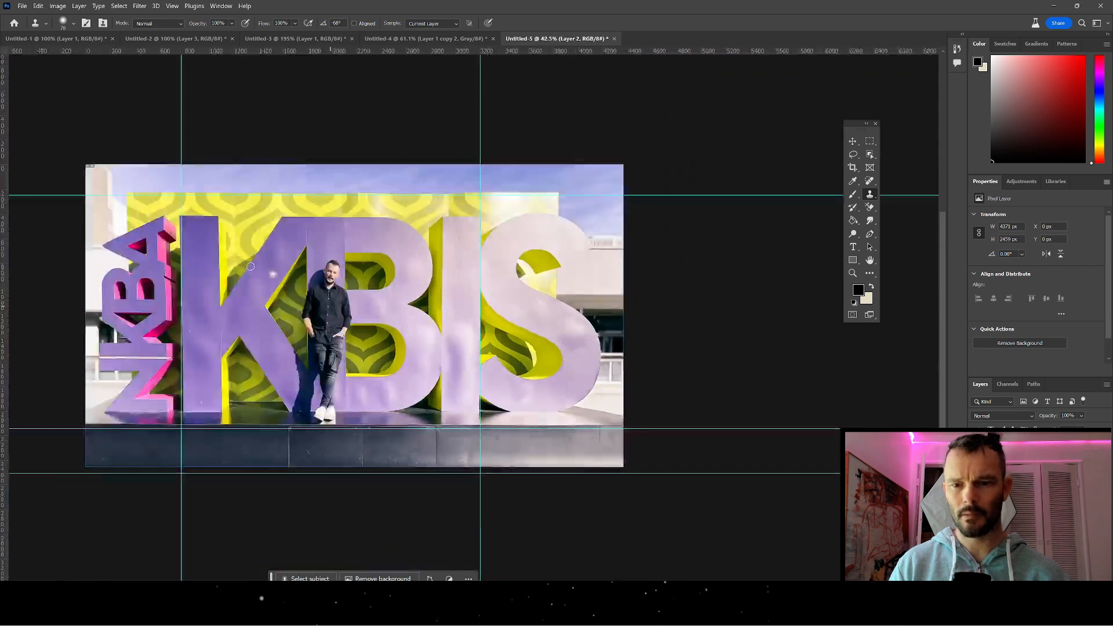
scroll(266, 271, "up", 1)
left_click_drag(427, 296, 510, 318)
scroll(578, 304, "up", 2)
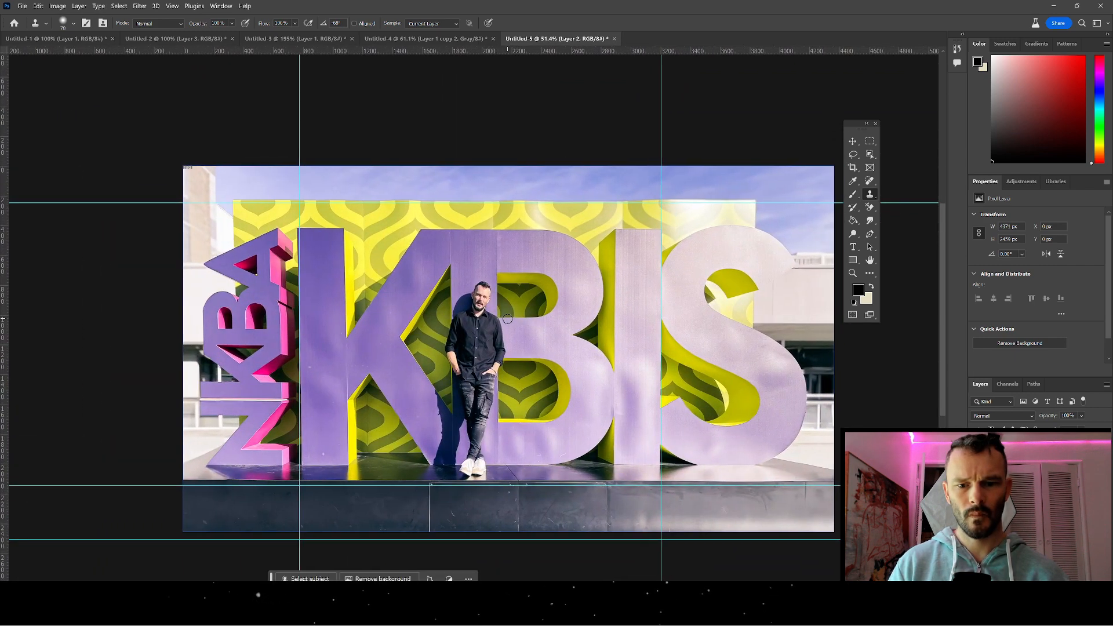
scroll(508, 319, "down", 1)
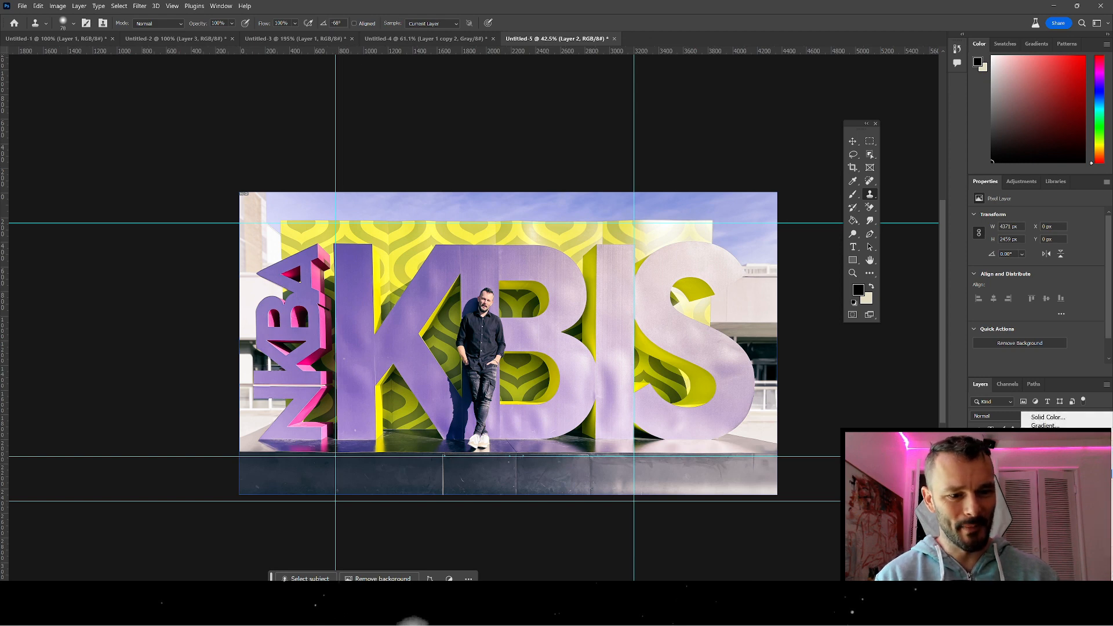
left_click(1048, 493)
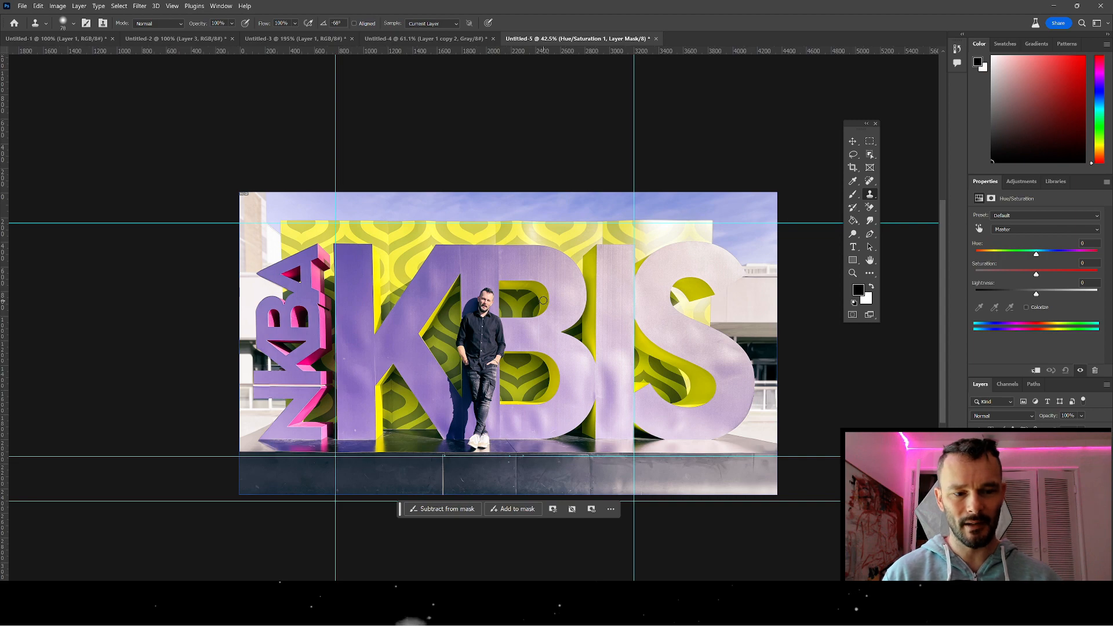
- Select the man with the Object Selection tool and replace the Hue/Saturation layer's mask with one limited to him
scroll(488, 302, "up", 7)
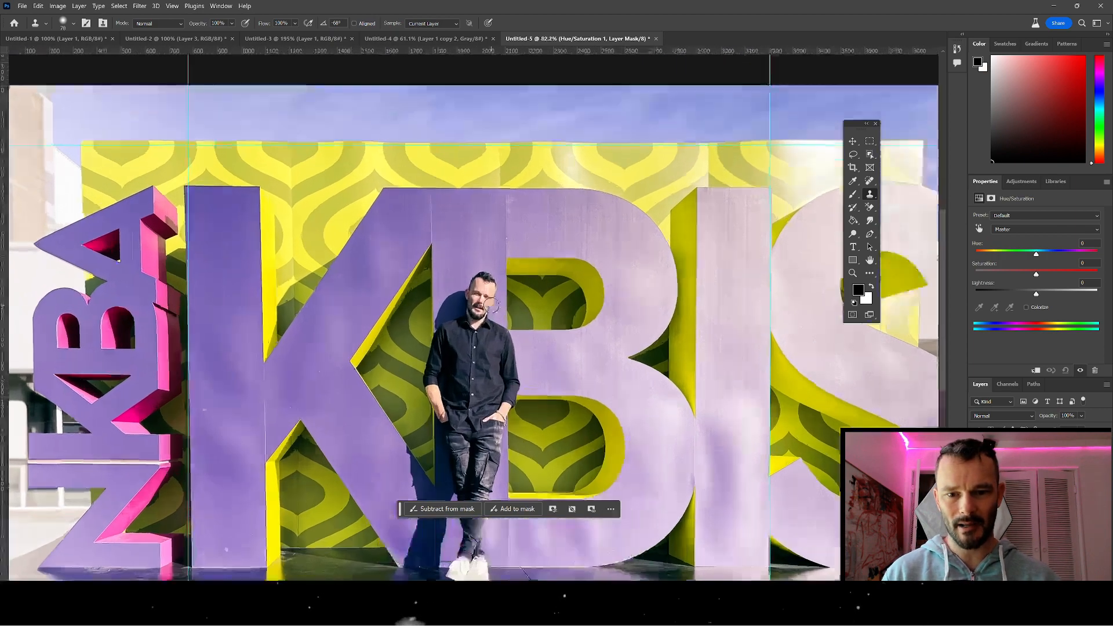
scroll(488, 302, "down", 2)
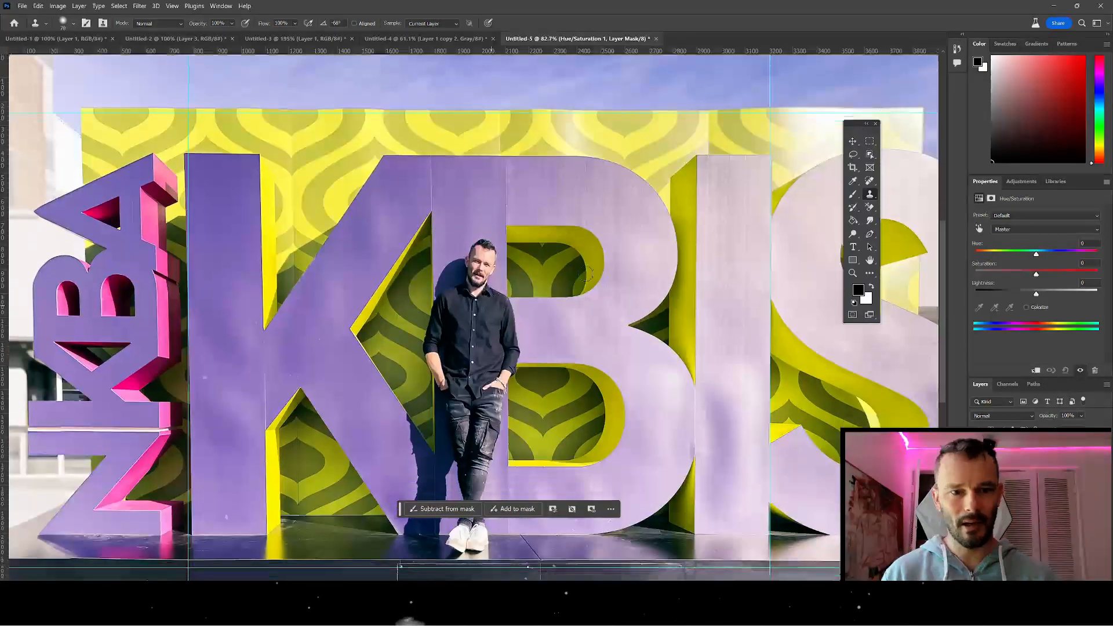
left_click(870, 155)
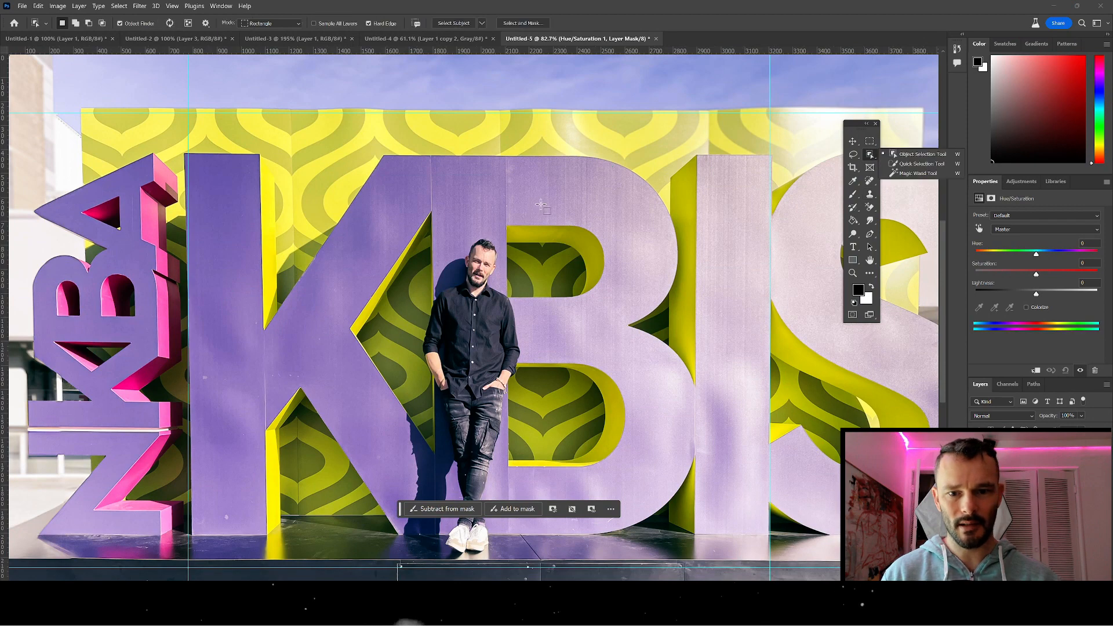
left_click_drag(540, 205, 402, 565)
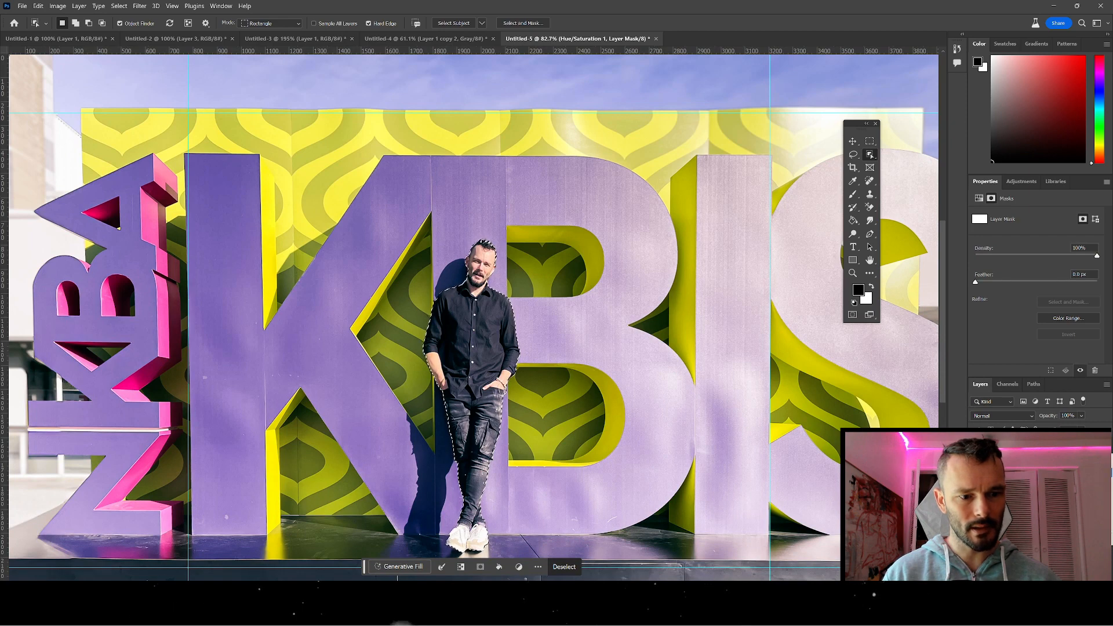
key("Delete")
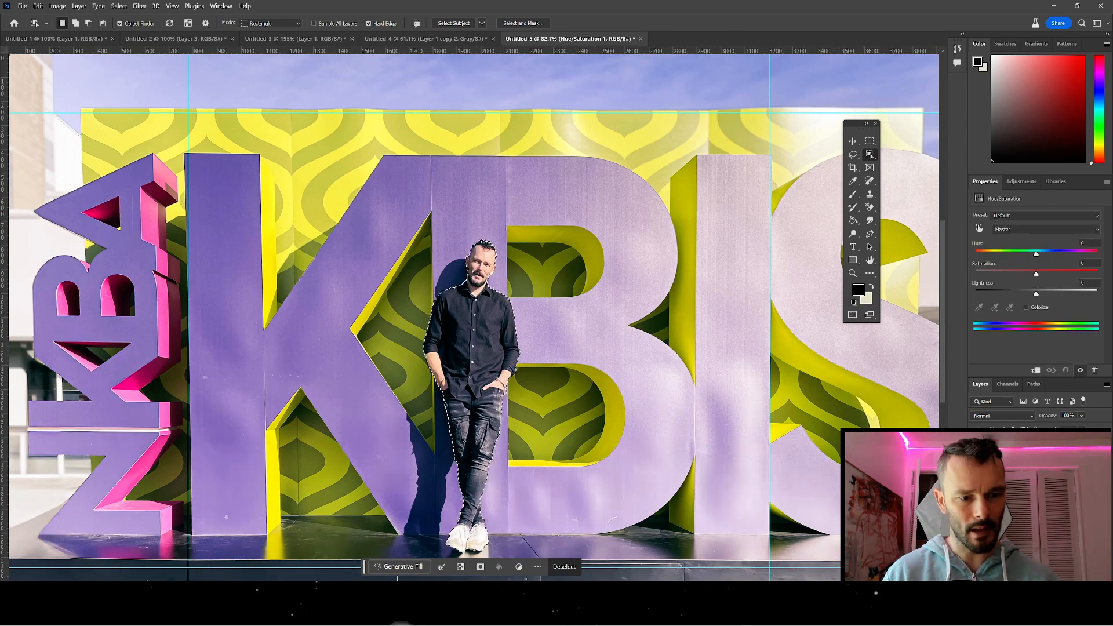
key("ctrl+d")
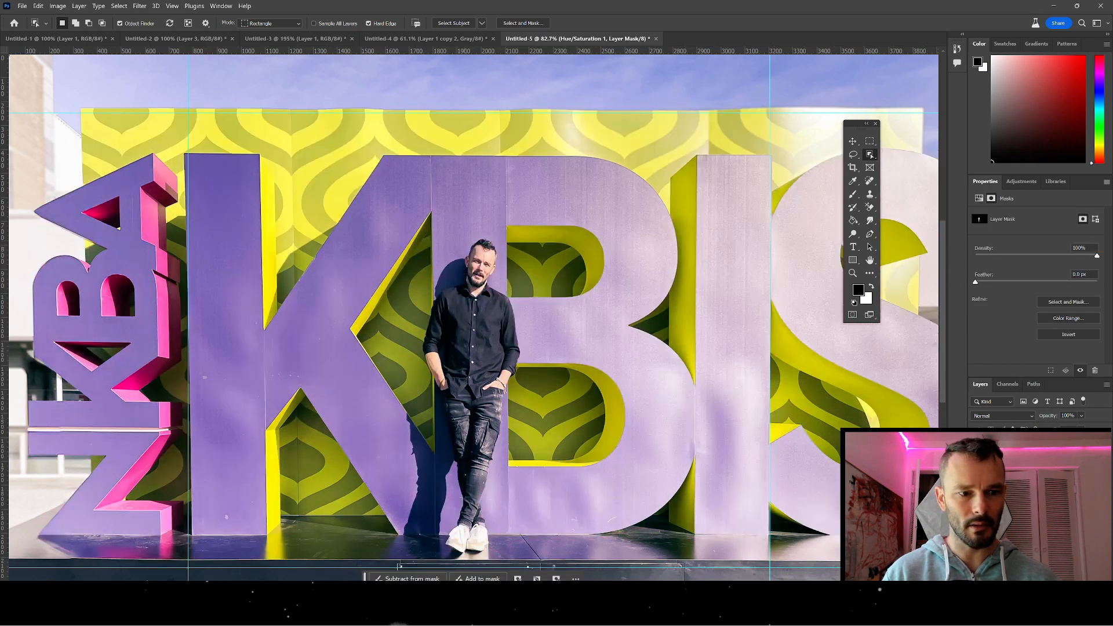
- Set the man's Hue/Saturation adjustment to saturation +21, lightness -2 and hue -2, trying Colorize on and off
left_click(997, 448)
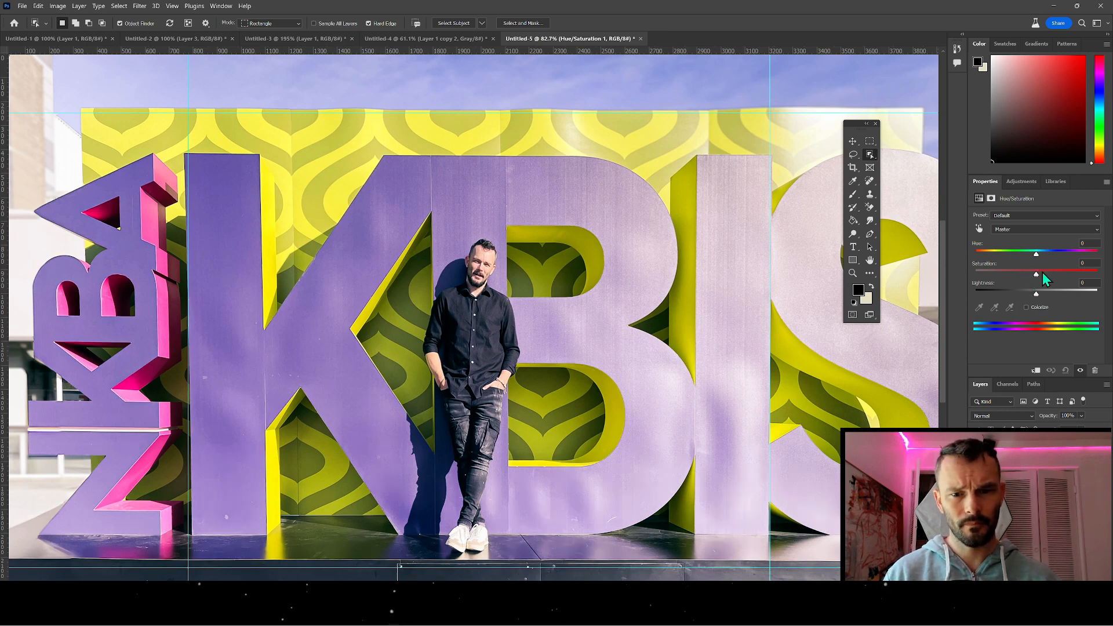
left_click(1043, 273)
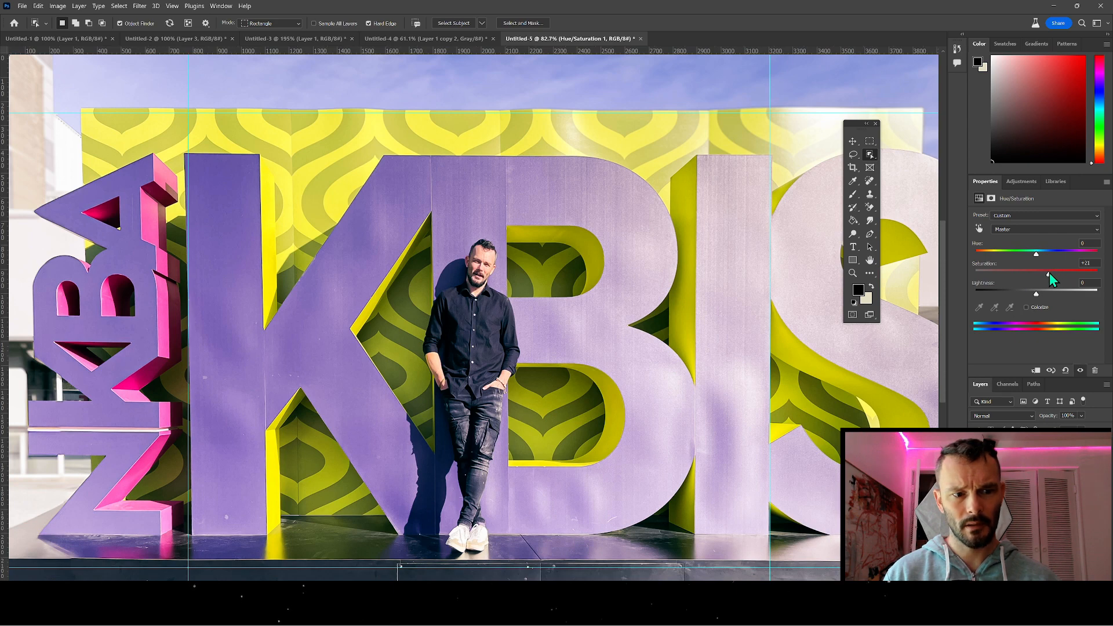
left_click(1036, 308)
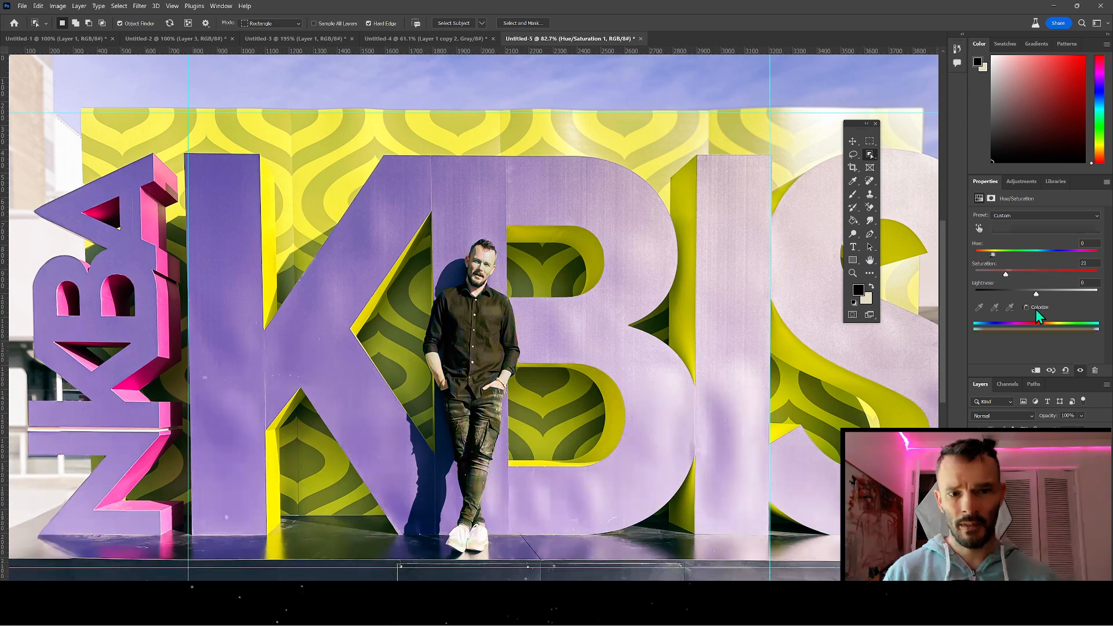
left_click(1037, 309)
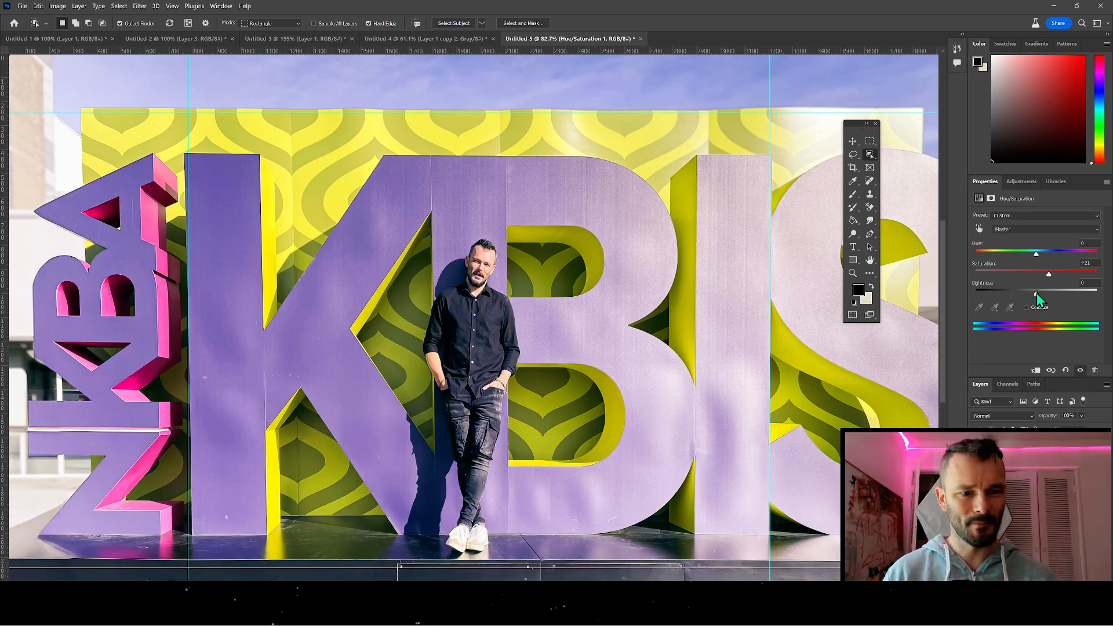
left_click_drag(1037, 293, 1035, 293)
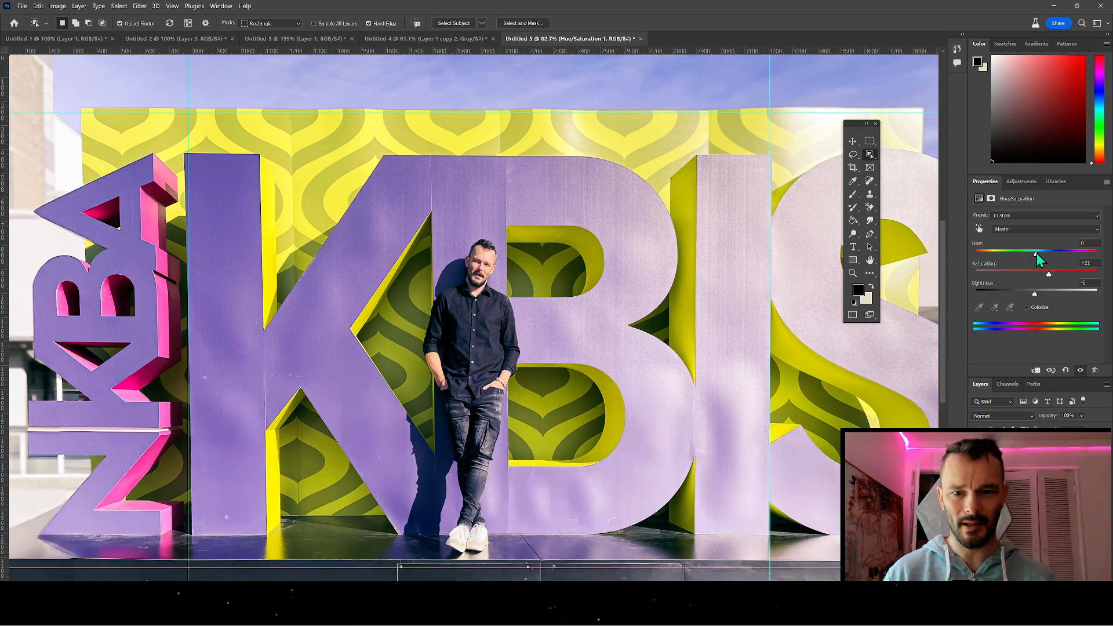
left_click_drag(1036, 252, 1038, 253)
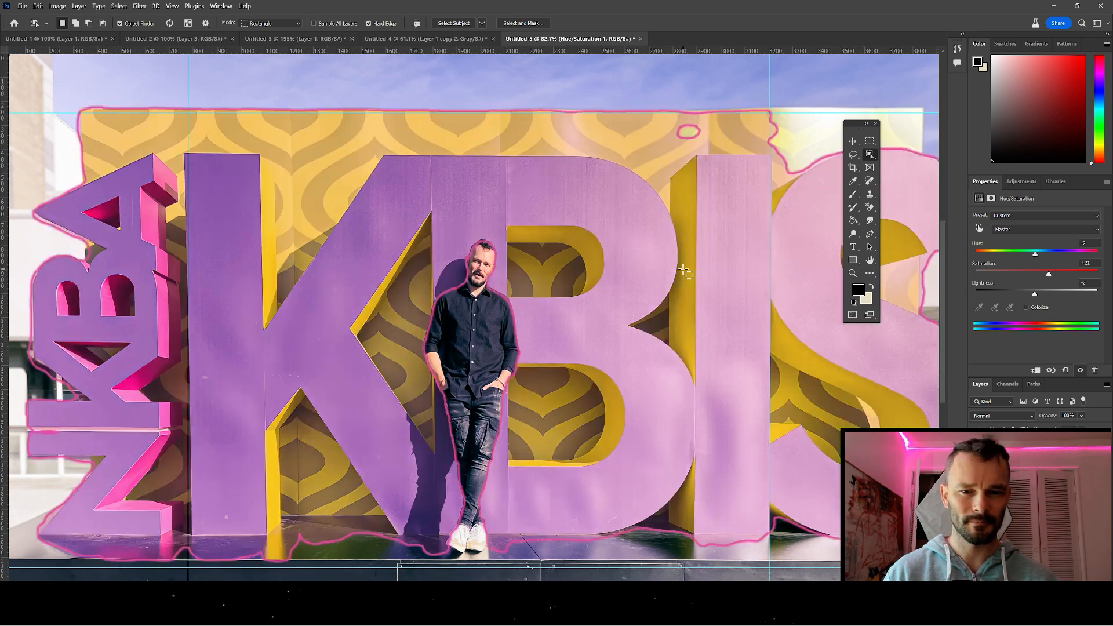
- Merge the man's color adjustment with the photo into one layer and open the Export As settings
scroll(684, 270, "down", 3)
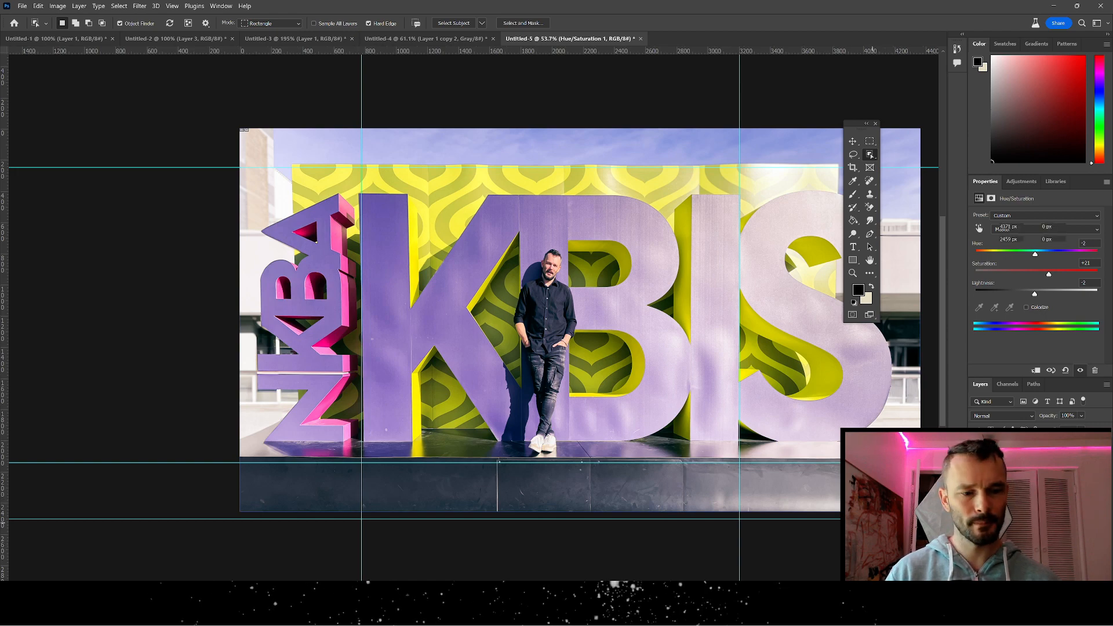
key("ctrl+e")
key("ctrl+alt+shift+w")
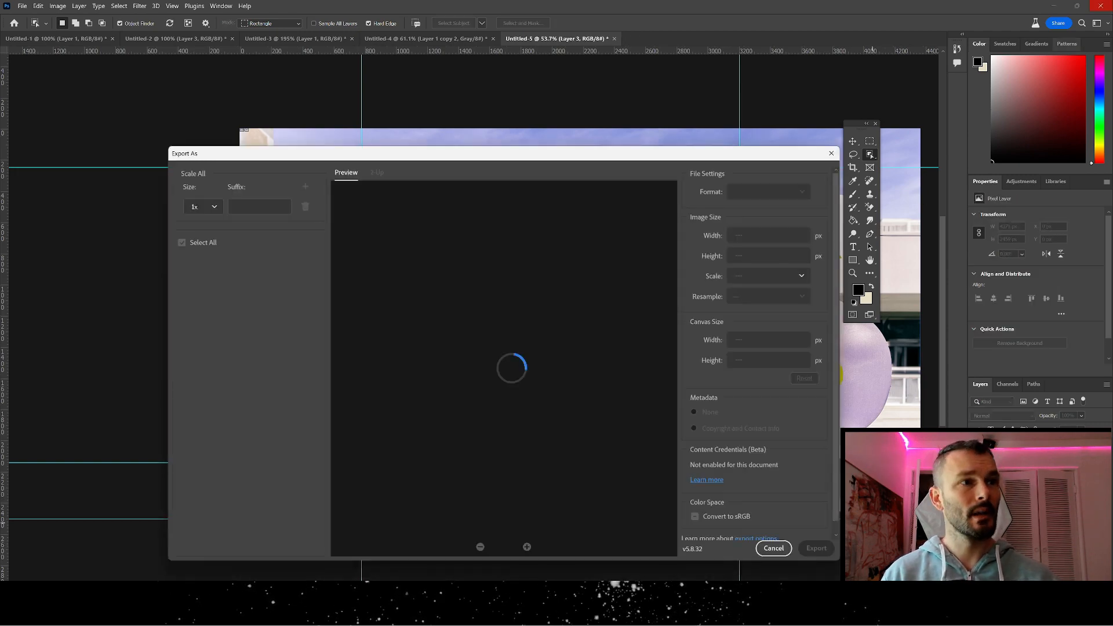